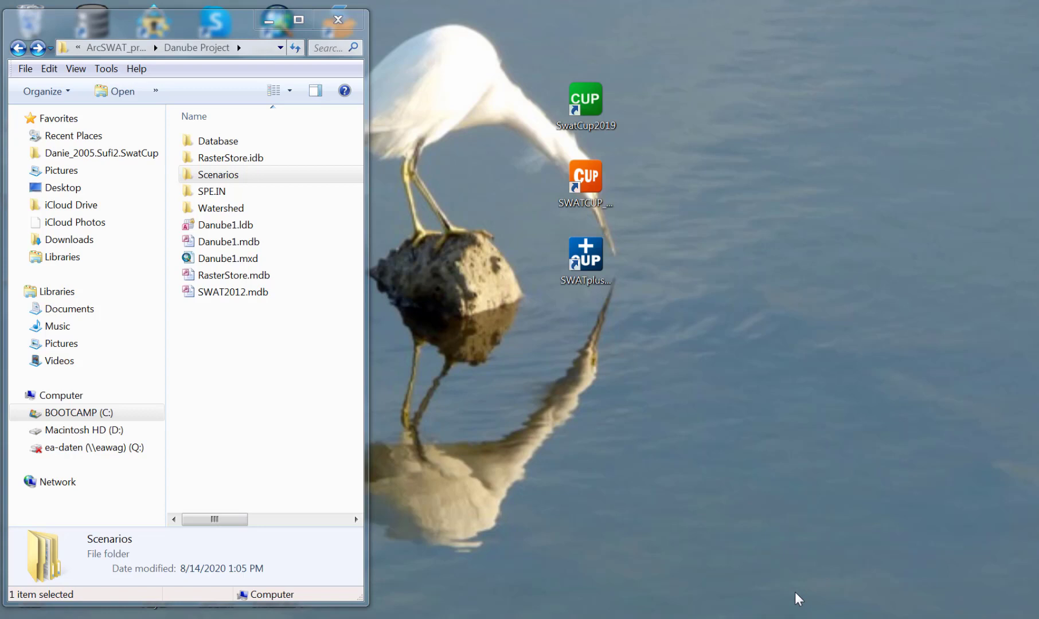
# Launch SWAT-CUP Premium and start a new project, advancing the wizard to the TxtInOut directory import page.
pyautogui.click(585, 200)
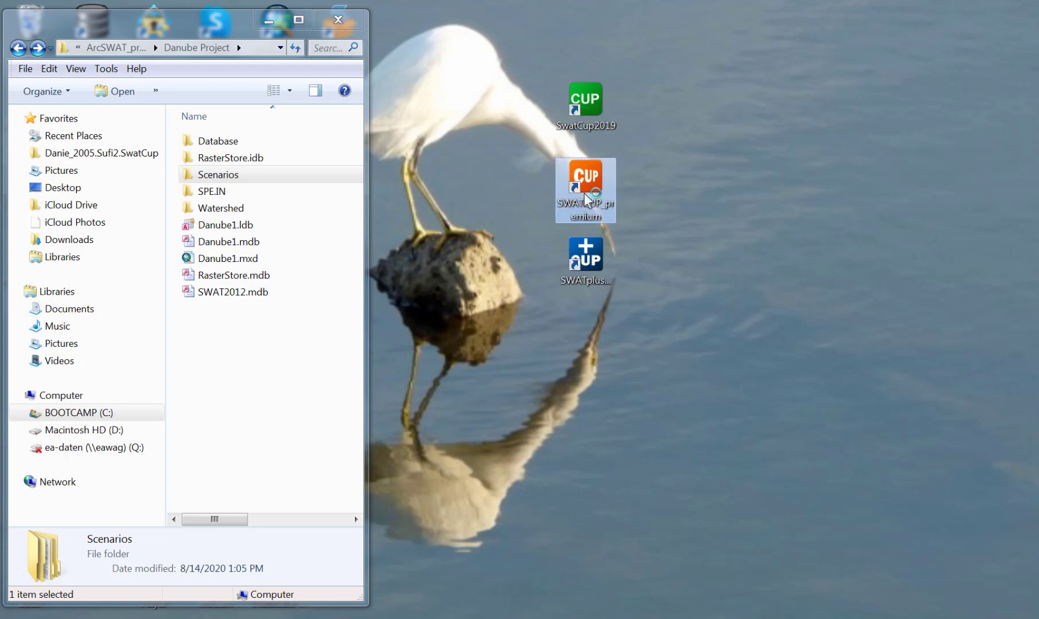
pyautogui.doubleClick(591, 202)
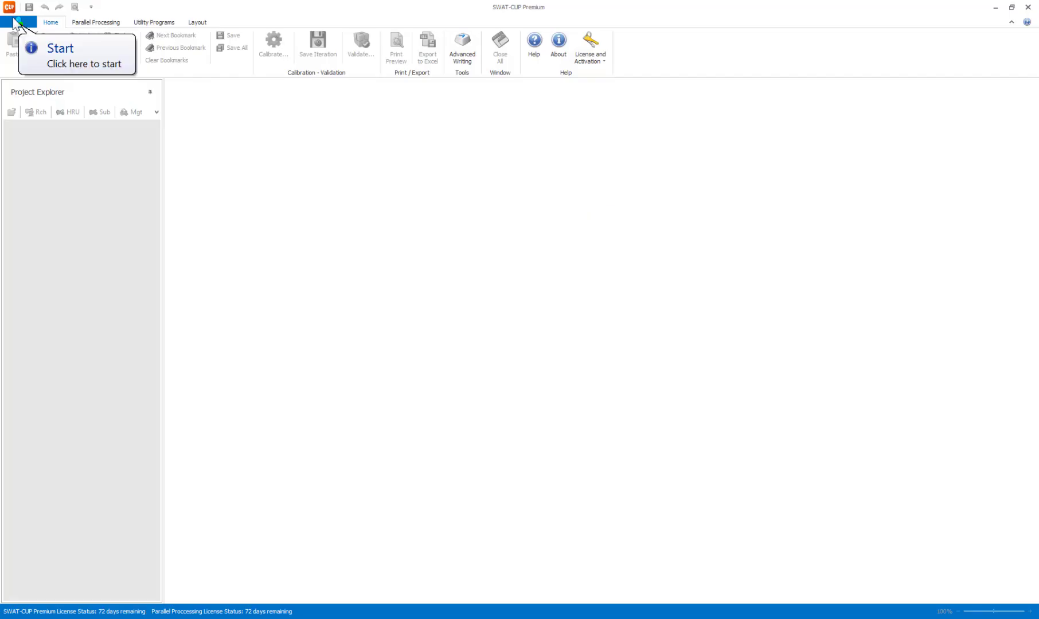
pyautogui.click(15, 23)
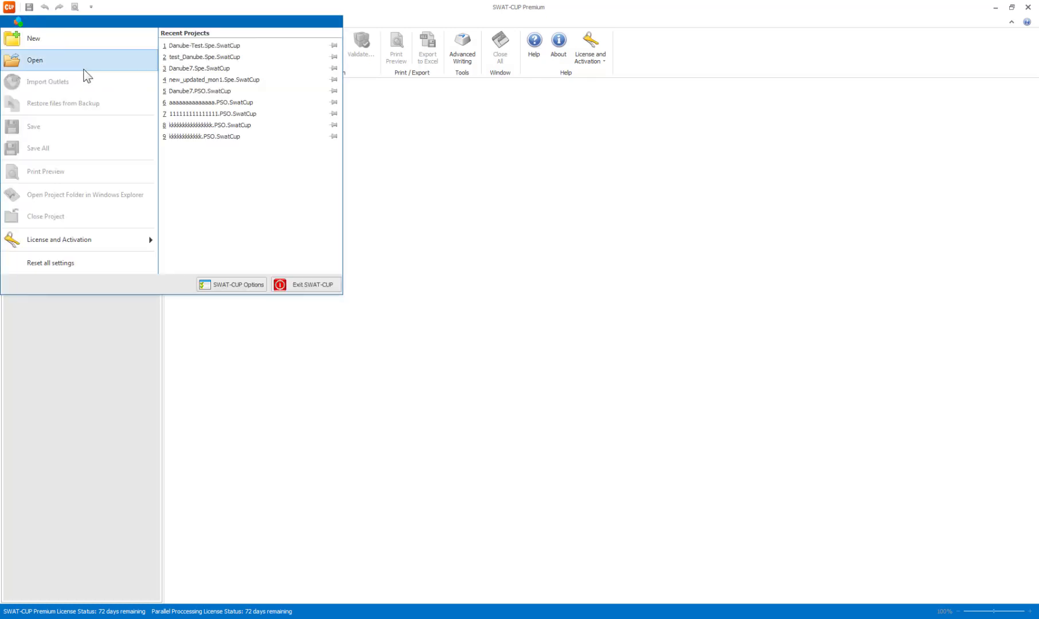
pyautogui.click(49, 47)
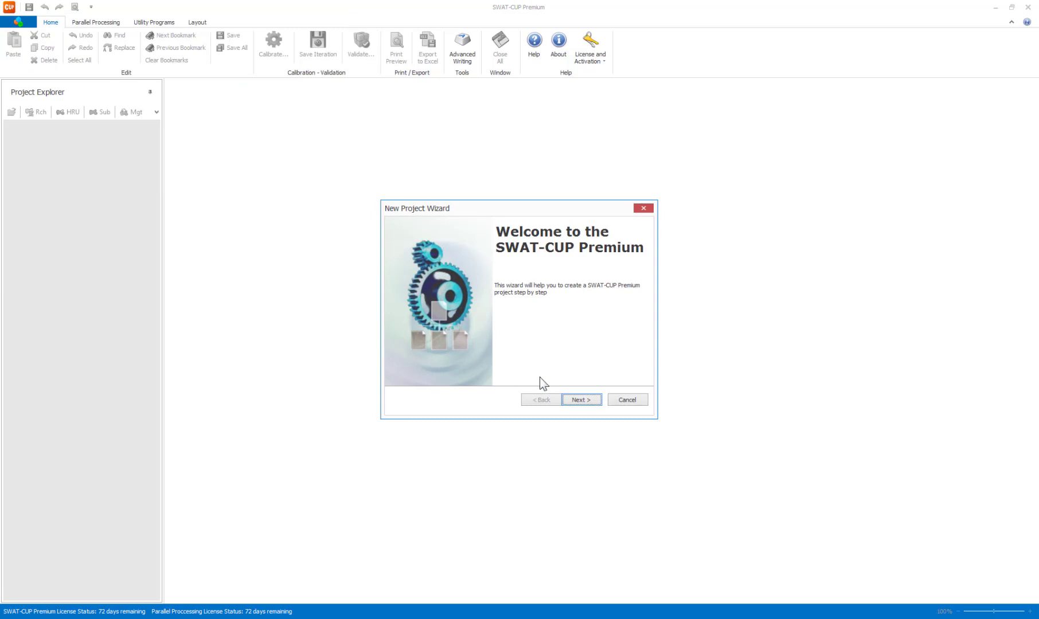
pyautogui.click(585, 401)
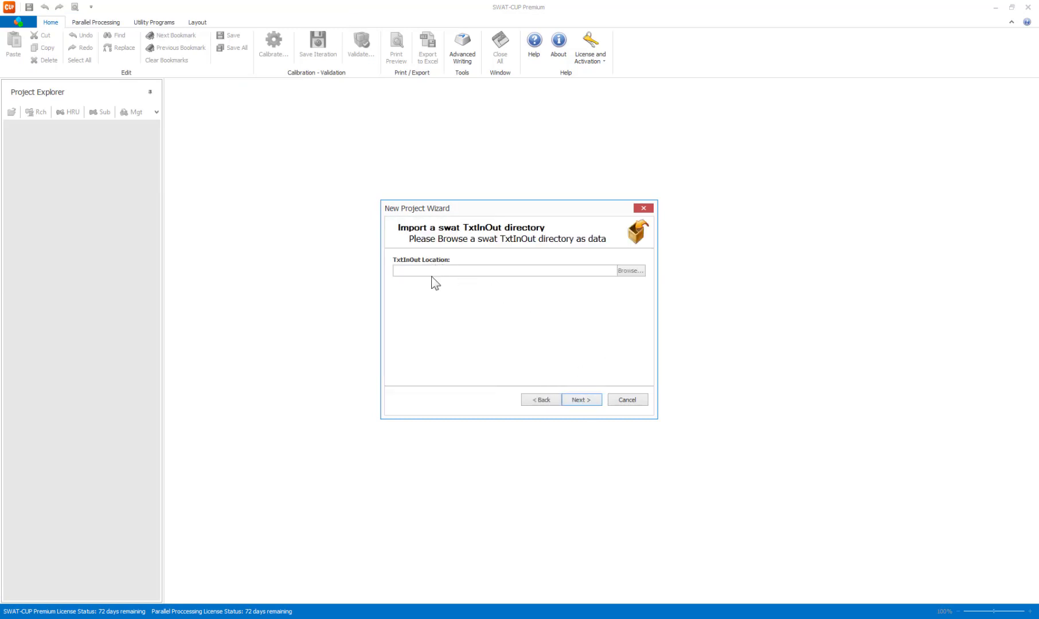
# Browse for the TxtInOut location, expanding drive C: down to ArcSWAT_projects\Danube Project\Scenarios\Default.
pyautogui.click(628, 272)
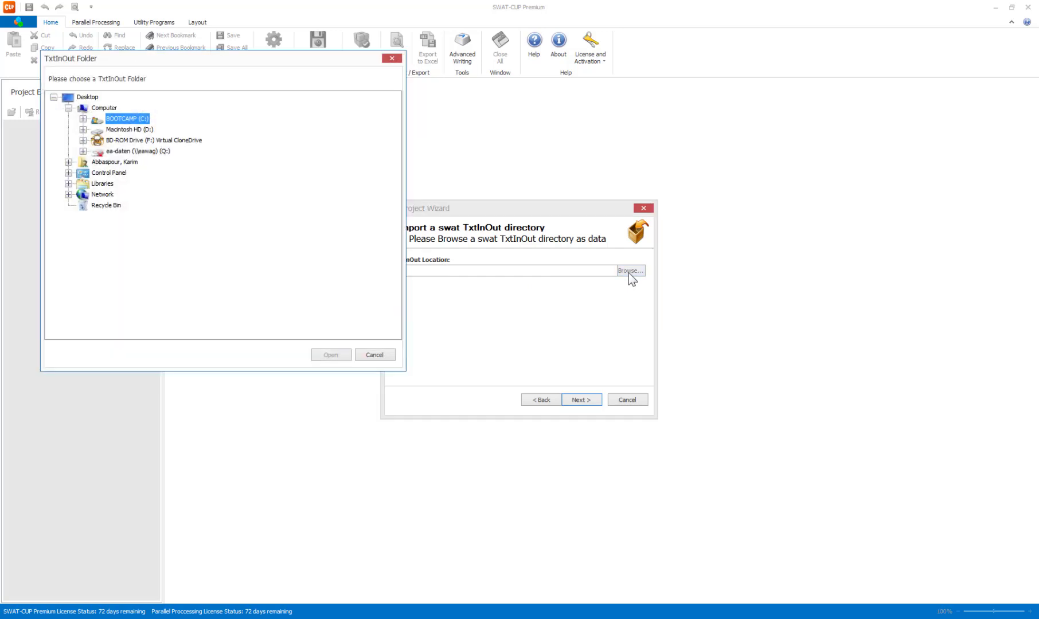
pyautogui.click(83, 119)
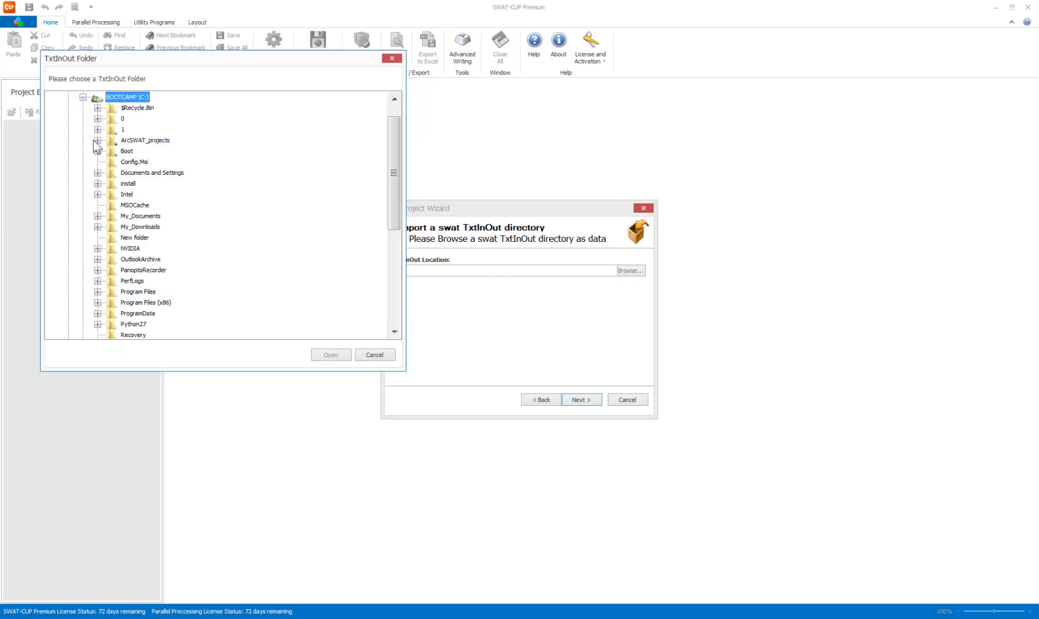
pyautogui.click(97, 140)
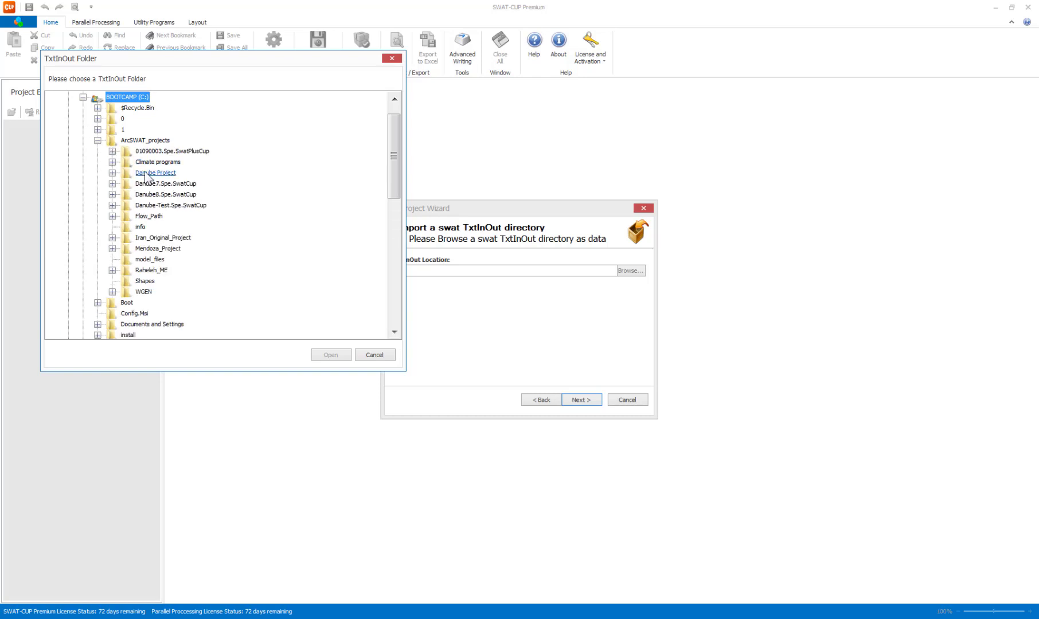
pyautogui.click(113, 173)
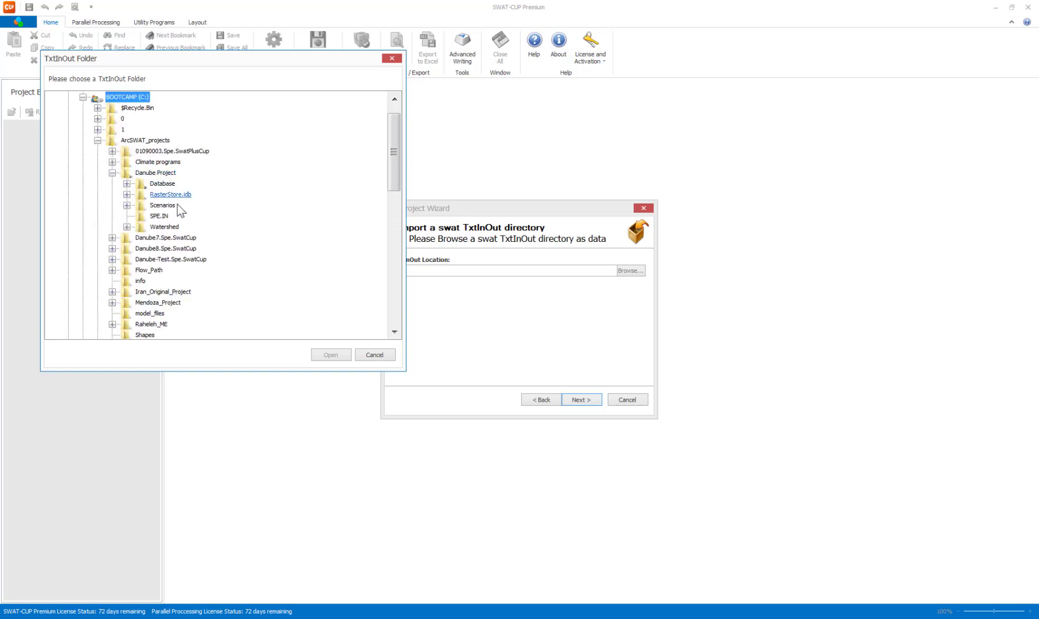
pyautogui.click(126, 205)
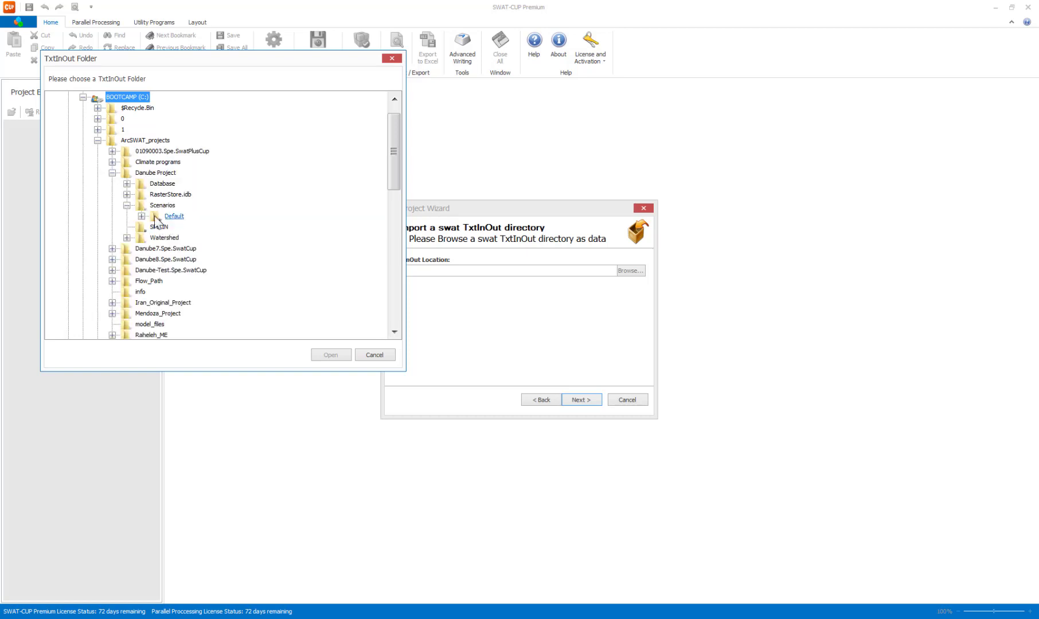
pyautogui.click(141, 216)
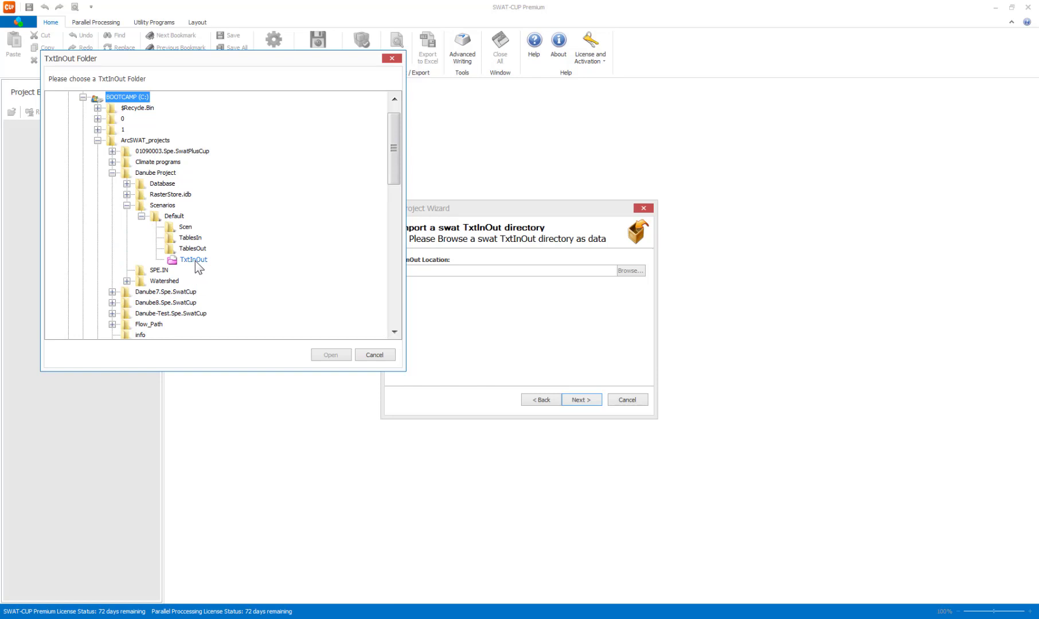
# Switch to the Windows Explorer window of the Danube Project and open its Scenarios\Default\TxtInOut folder.
pyautogui.moveTo(542, 618)
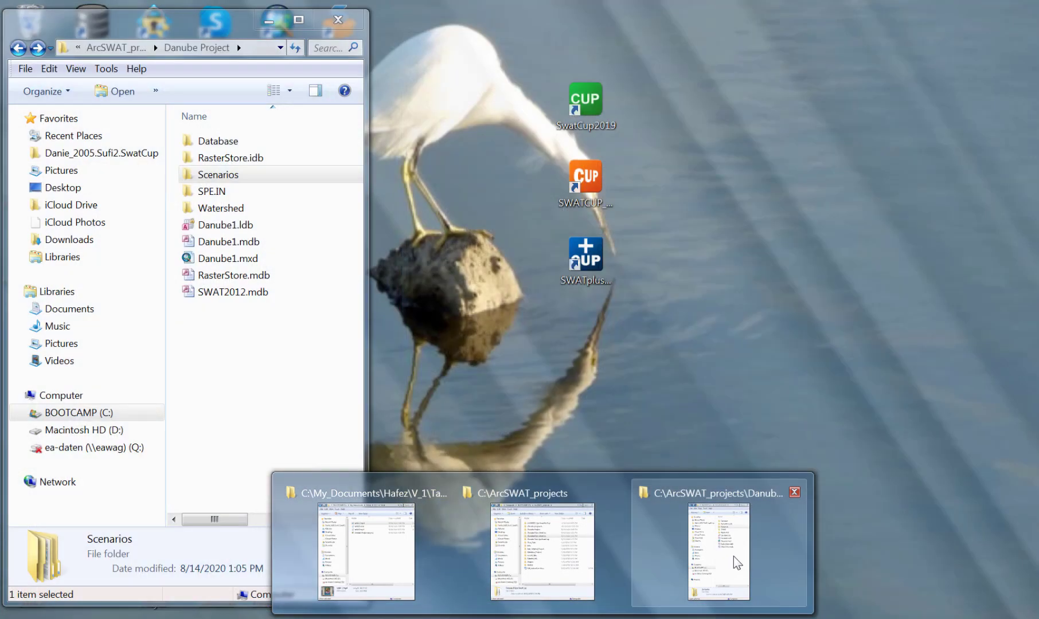
pyautogui.click(733, 556)
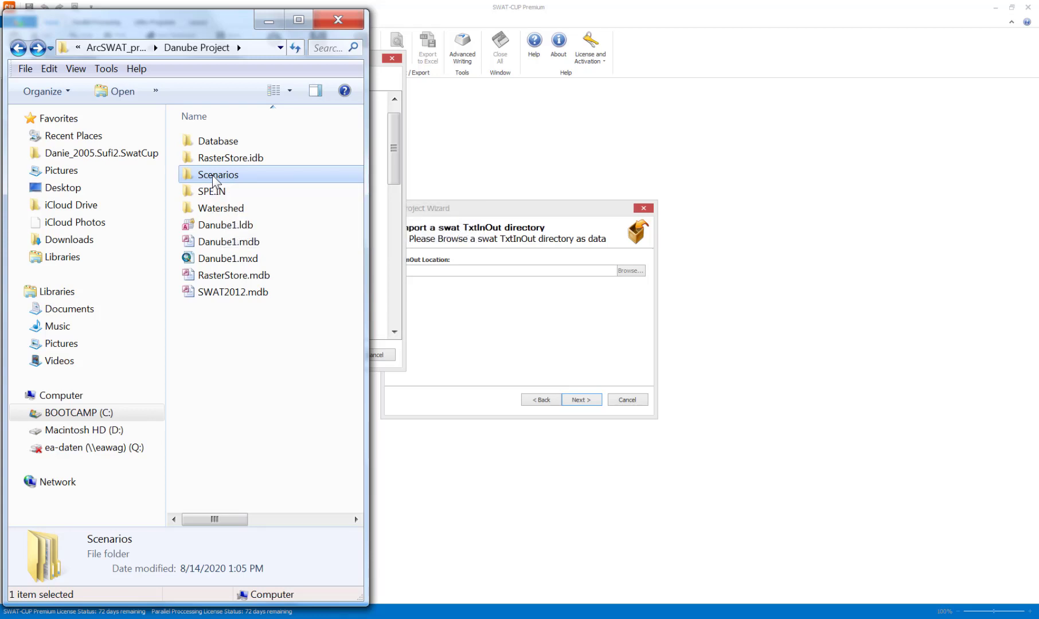
pyautogui.doubleClick(214, 176)
pyautogui.doubleClick(221, 154)
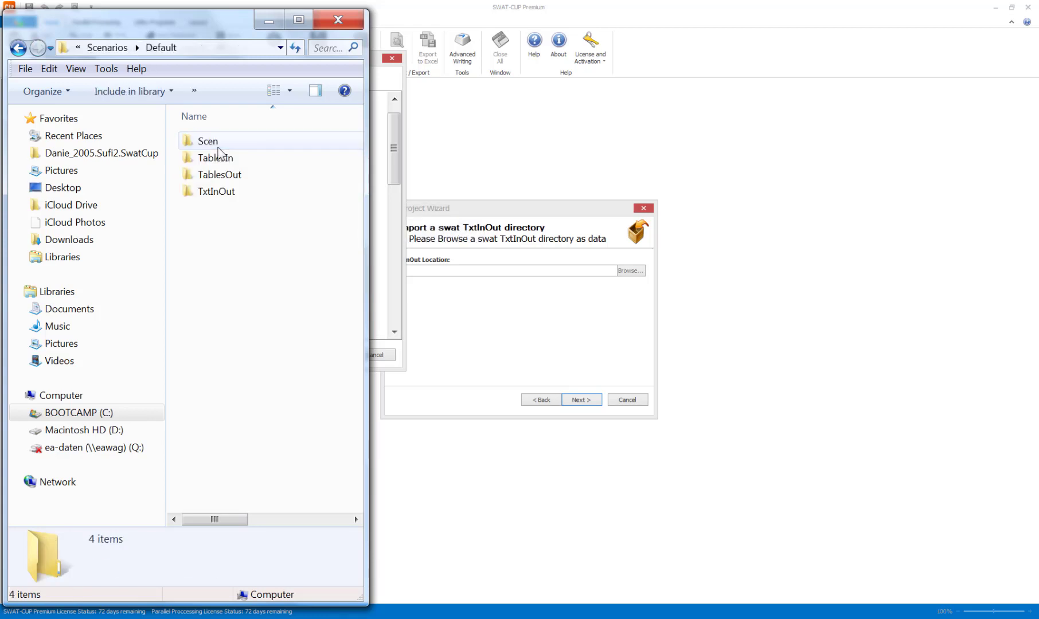
pyautogui.click(213, 200)
pyautogui.doubleClick(210, 196)
# Delete the output files from output.hru through output.wtr in the TxtInOut folder and minimize the Explorer window.
pyautogui.click(205, 322)
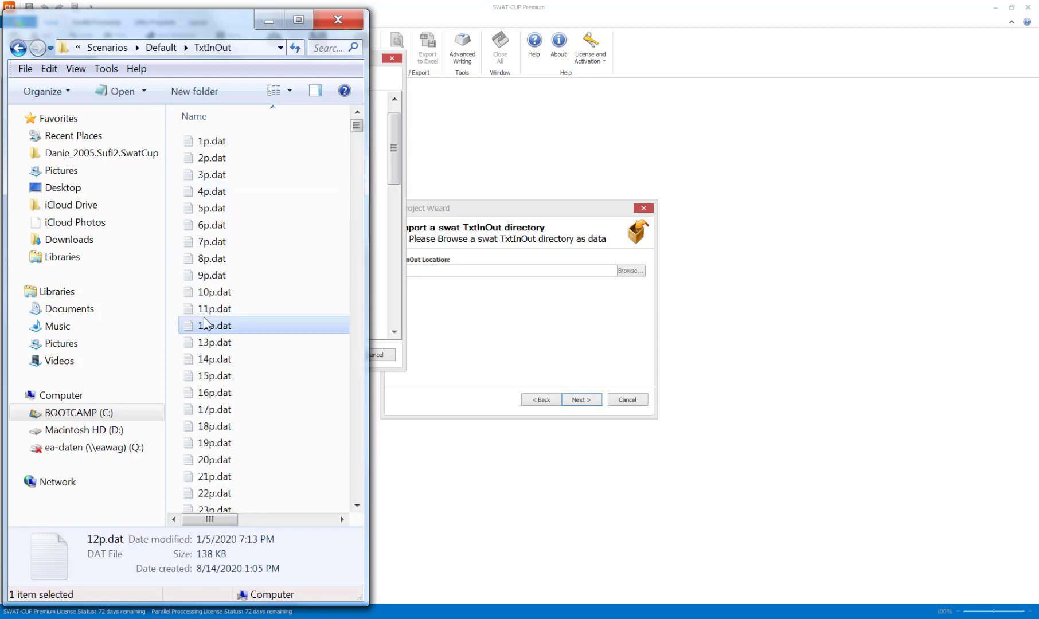
pyautogui.press('o')
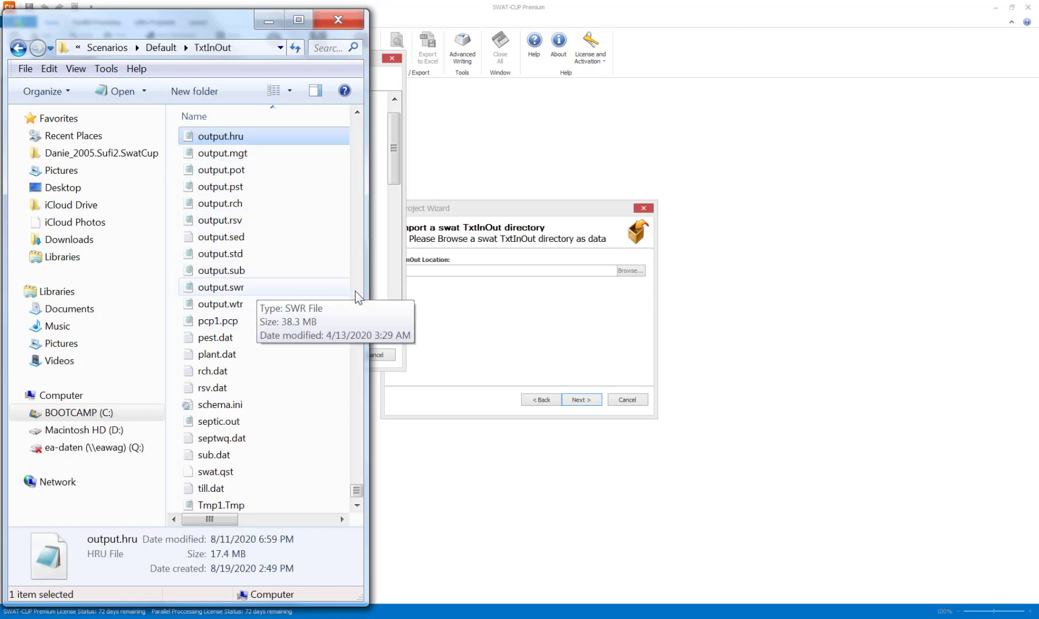
pyautogui.moveTo(367, 287); pyautogui.dragTo(589, 321)
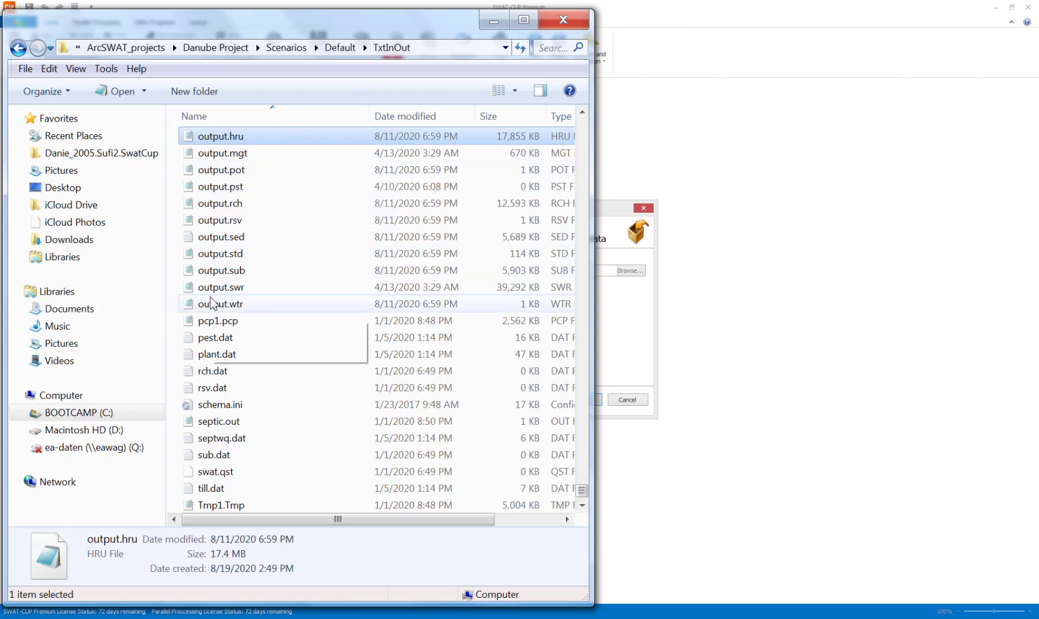
pyautogui.keyDown('shift'); pyautogui.click(226, 301); pyautogui.keyUp('shift')
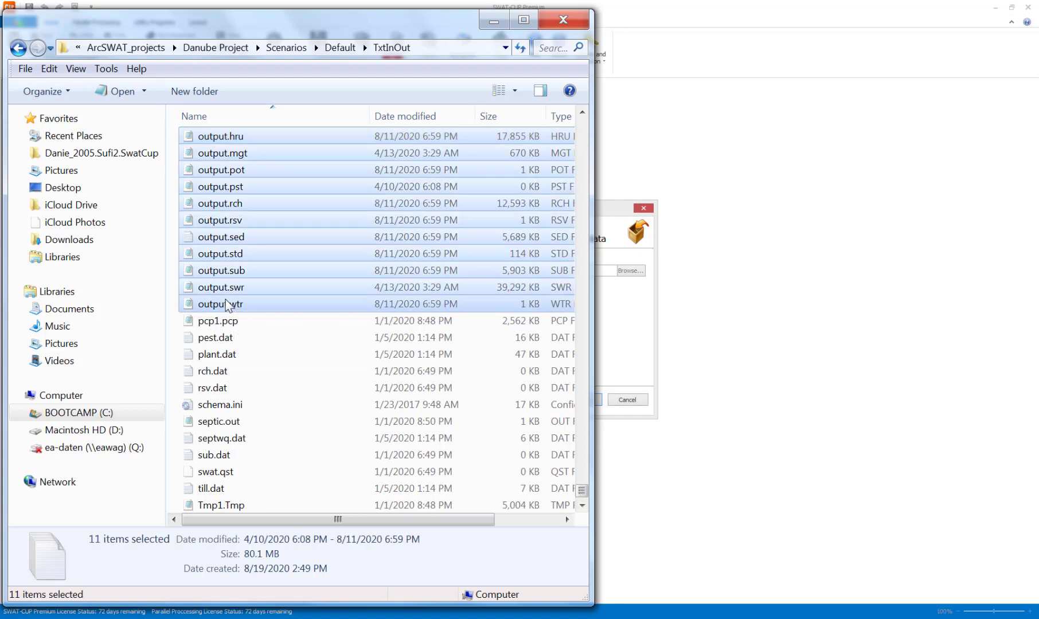
pyautogui.rightClick(226, 299)
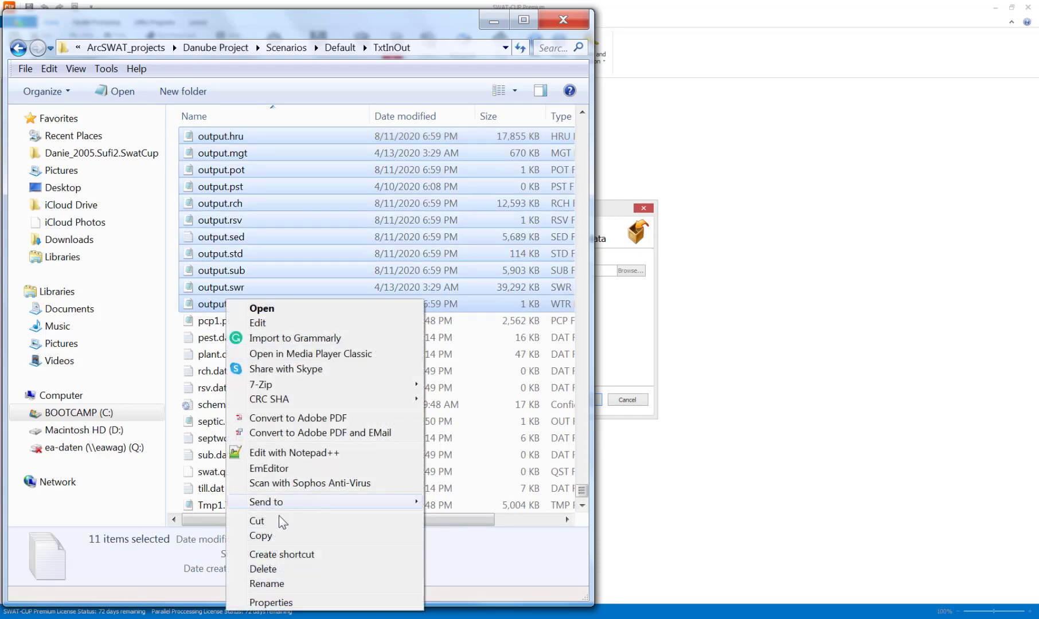
pyautogui.click(274, 569)
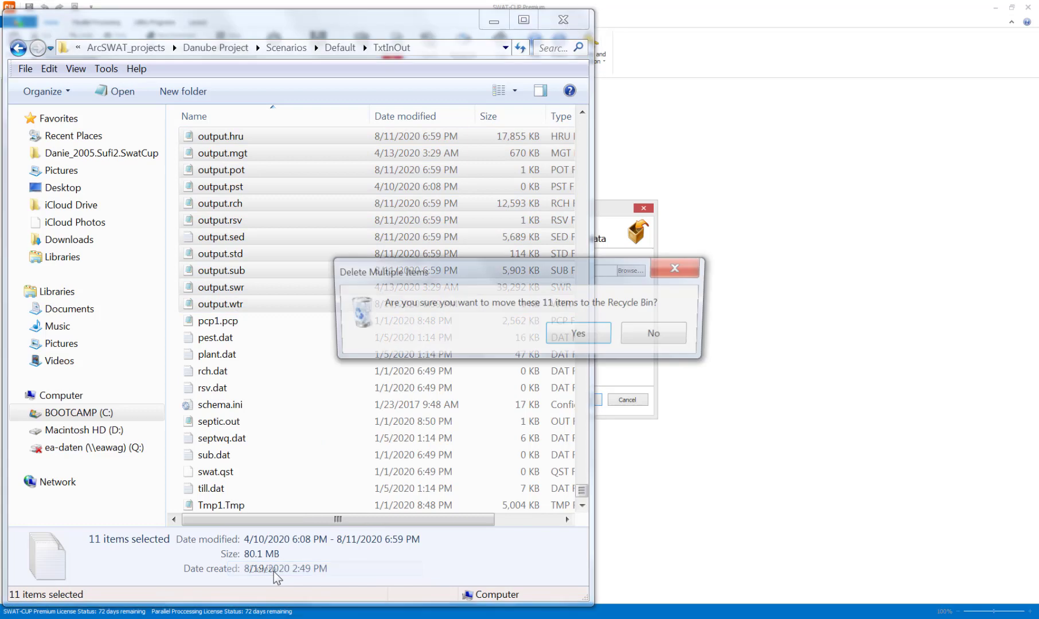
pyautogui.click(594, 339)
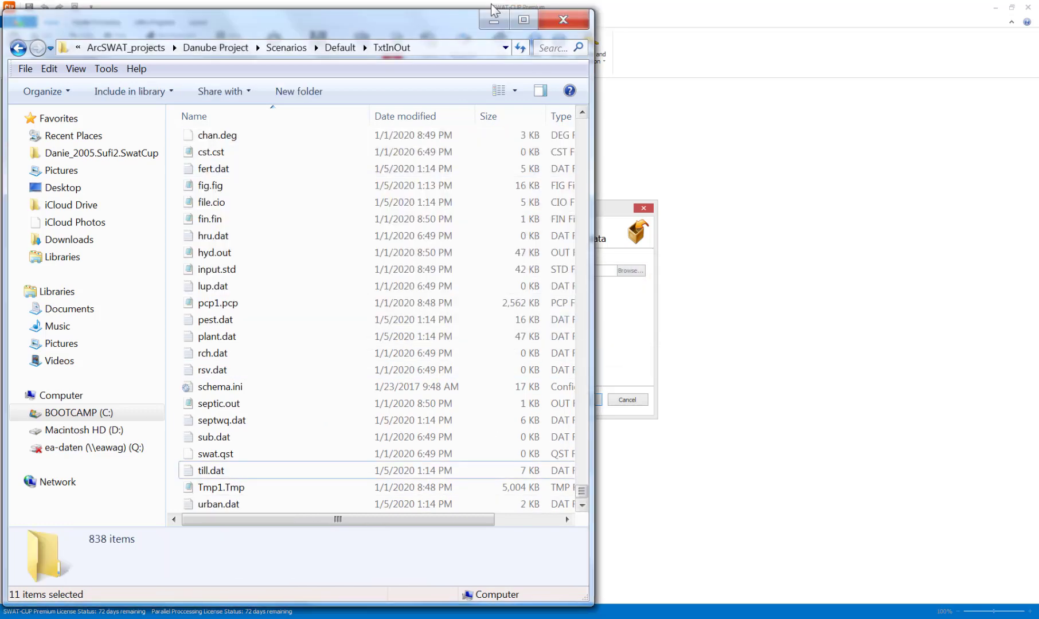
pyautogui.click(488, 23)
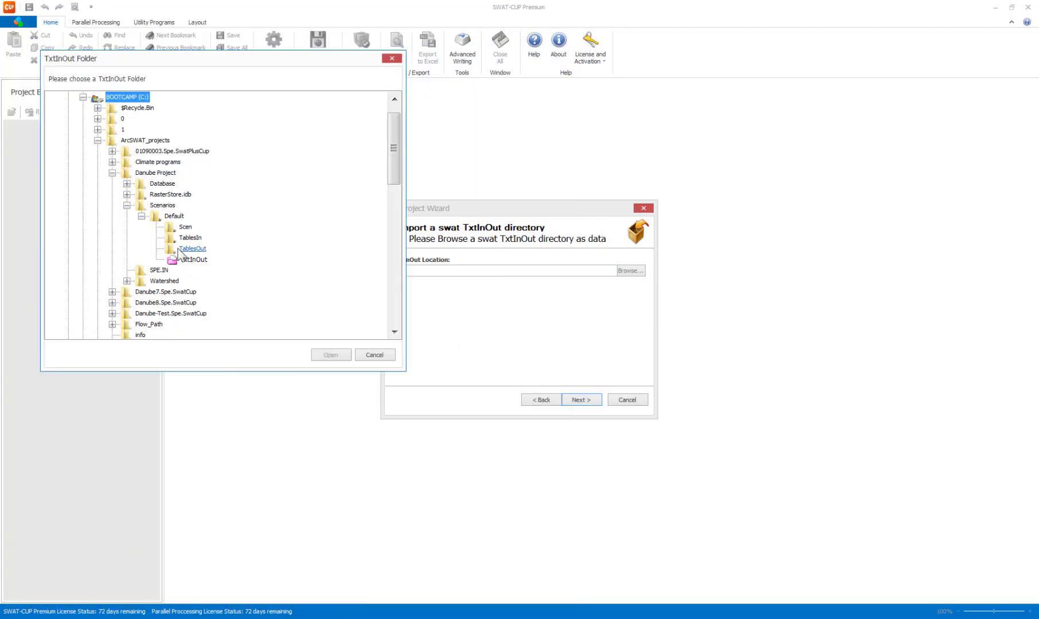
# Choose the TxtInOut folder under Scenarios\Default as the import directory and continue to the project type page.
pyautogui.click(193, 259)
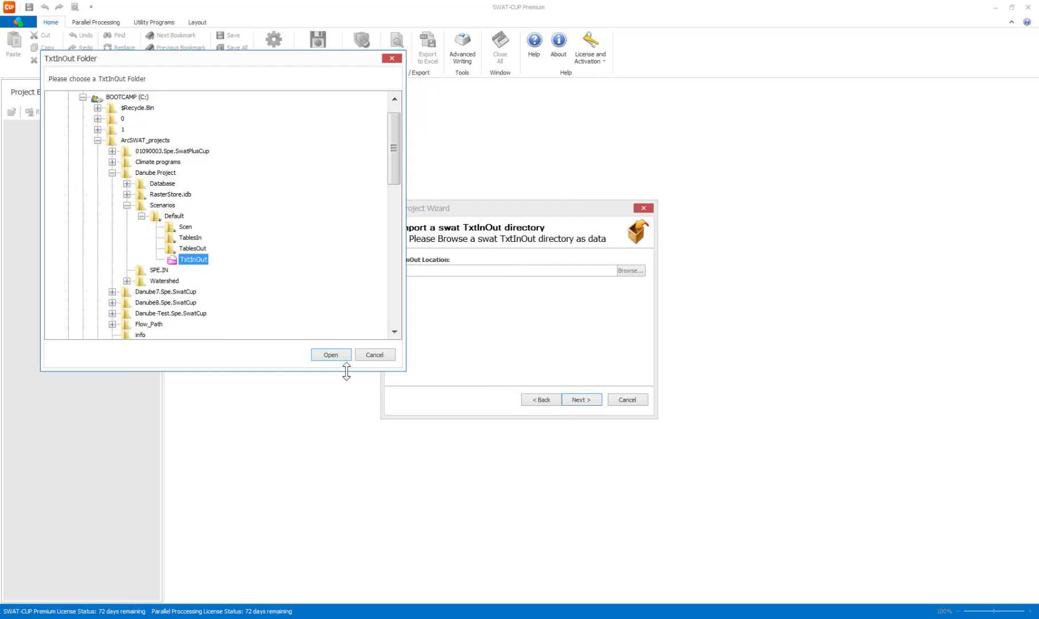
pyautogui.click(331, 354)
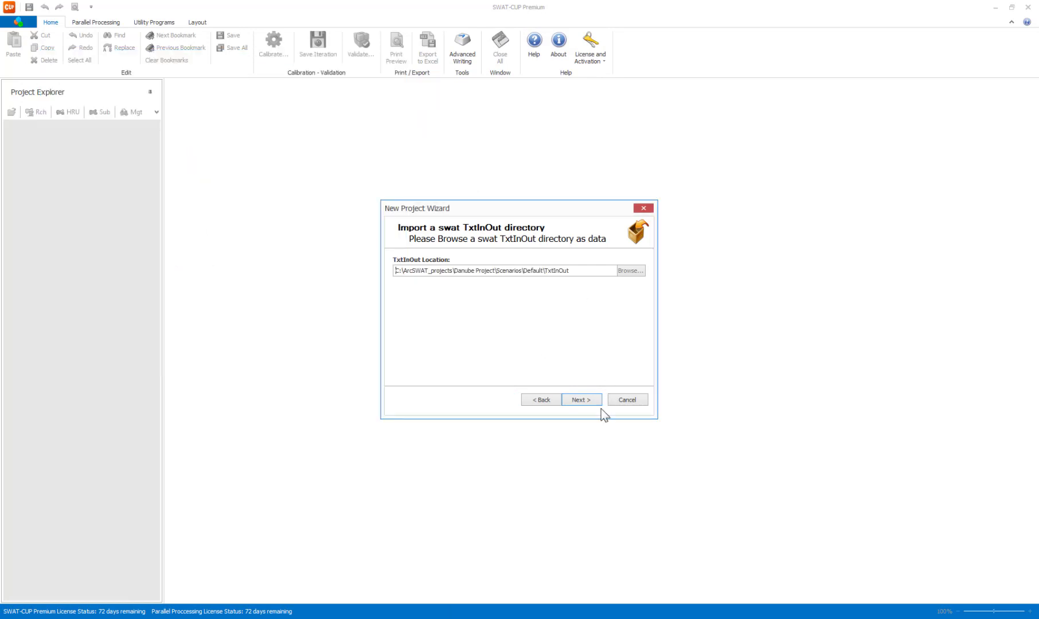
pyautogui.click(594, 402)
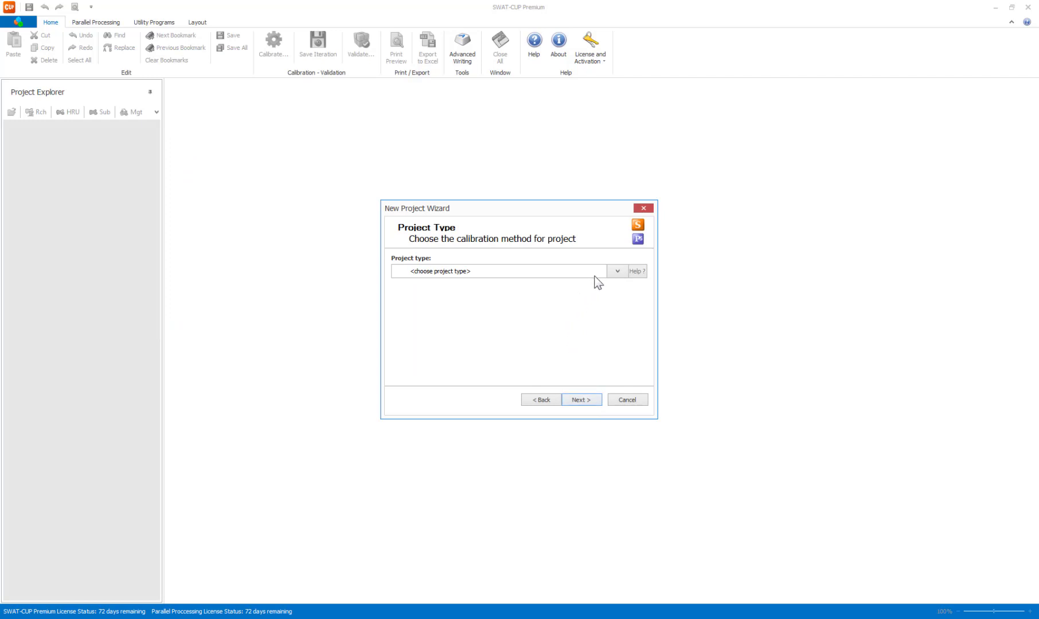
# Set the project type to Spe and continue to the project name and location page.
pyautogui.click(617, 272)
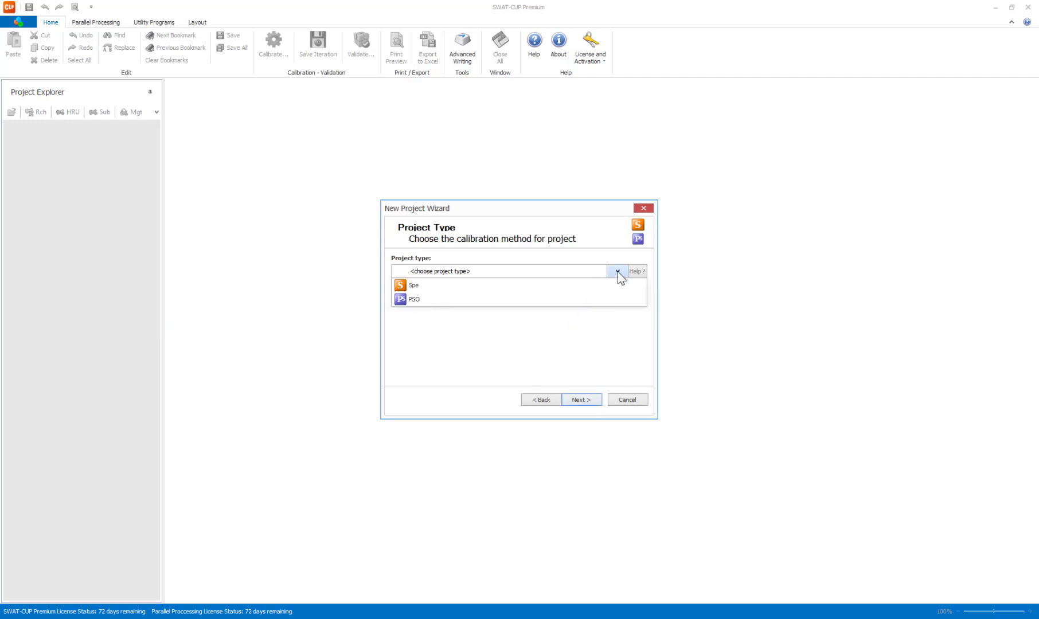
pyautogui.click(436, 293)
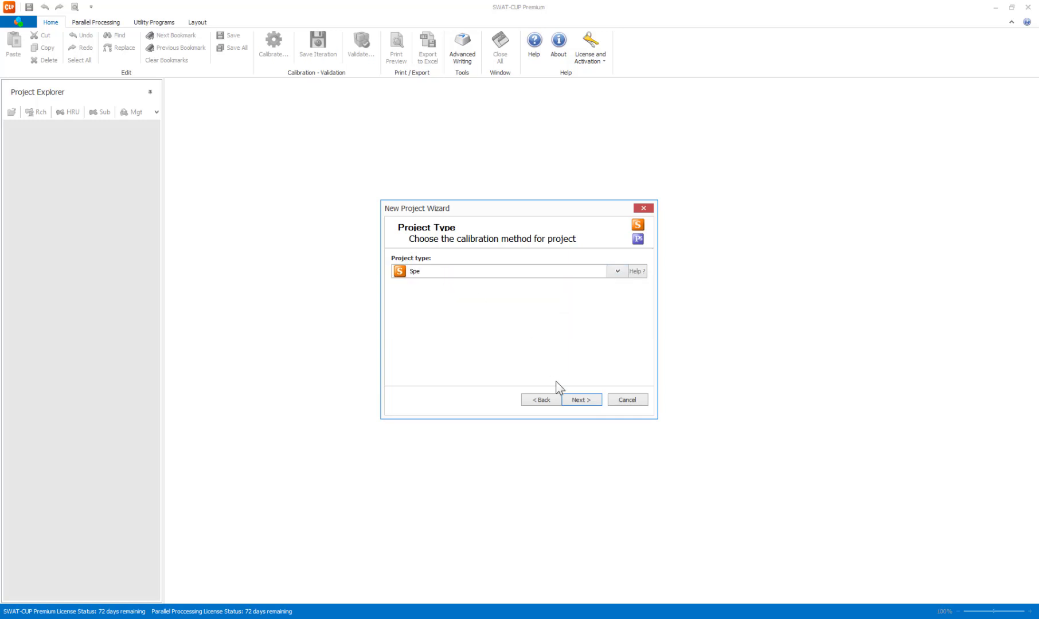
pyautogui.click(581, 400)
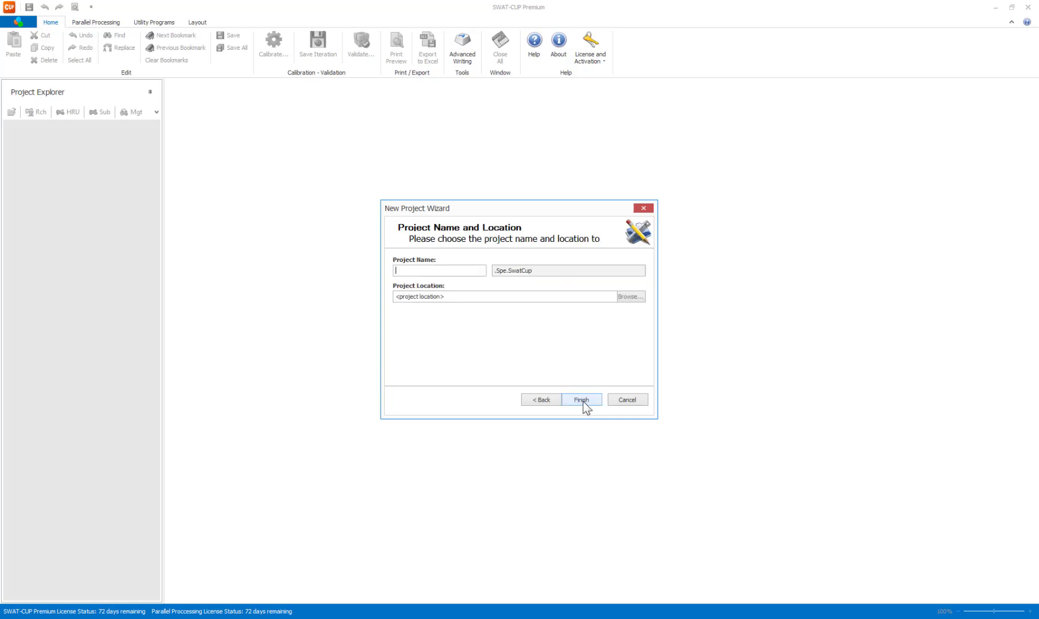
# Name the project test_danube, set its location to C:\ArcSWAT_projects\Danube Project, and finish creating it.
pyautogui.click(432, 275)
pyautogui.click(627, 300)
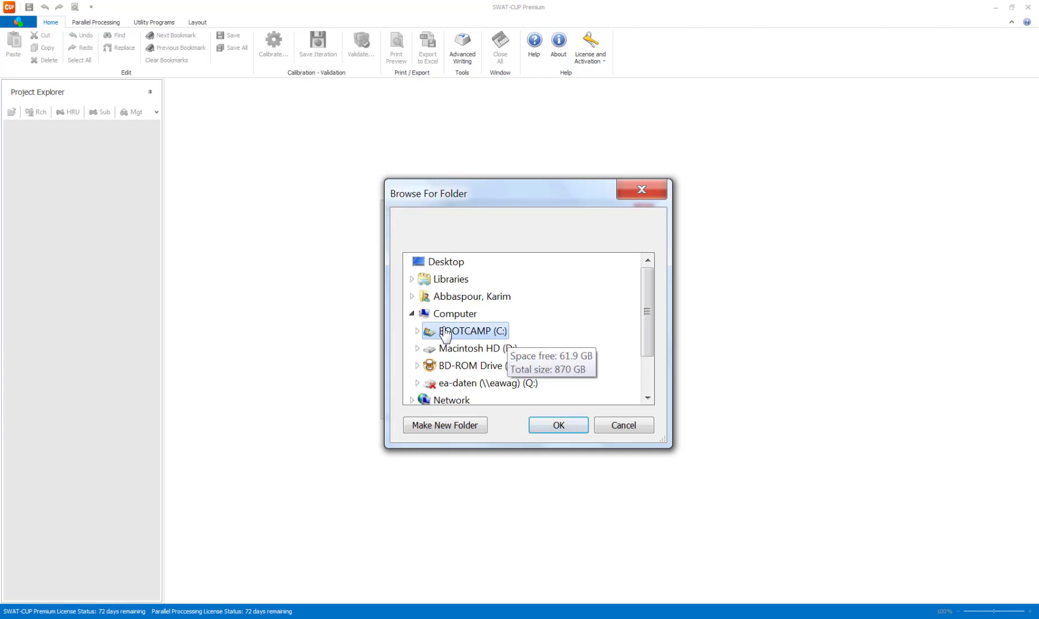
pyautogui.click(416, 331)
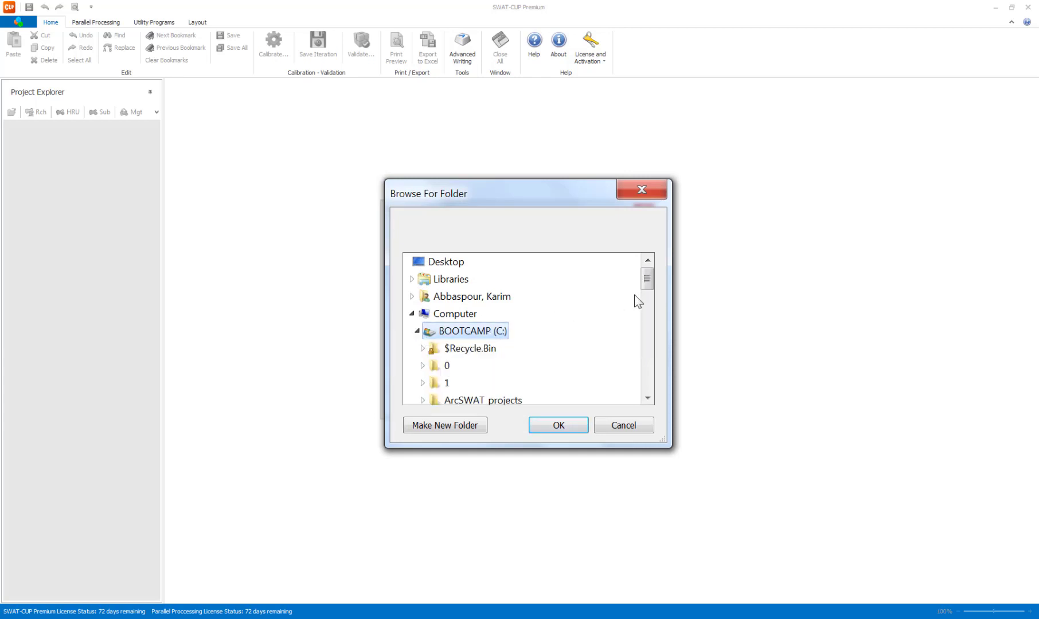
pyautogui.click(642, 351)
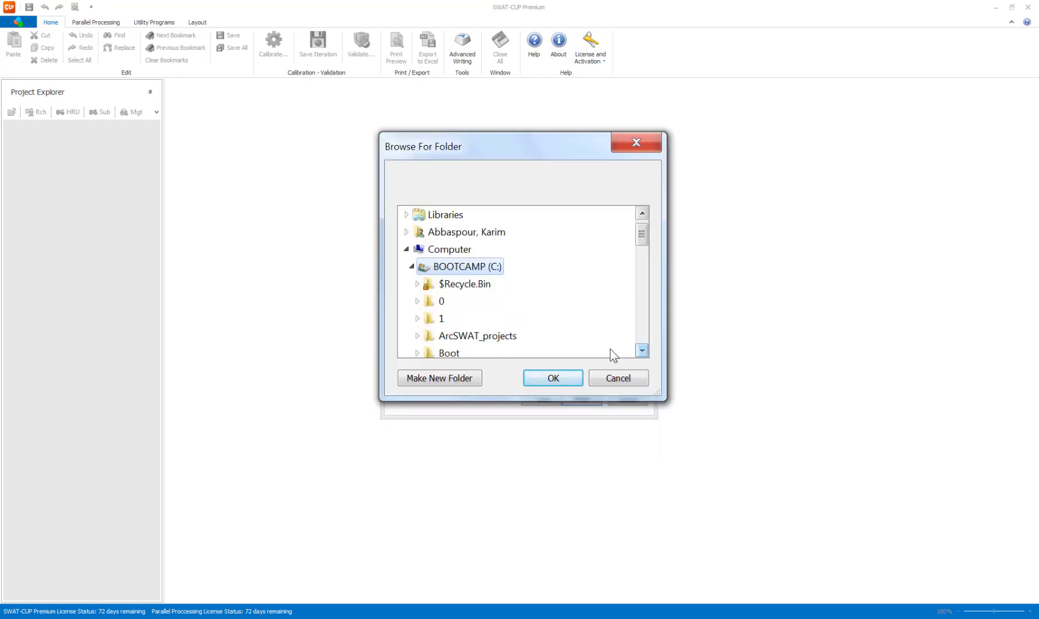
pyautogui.click(417, 336)
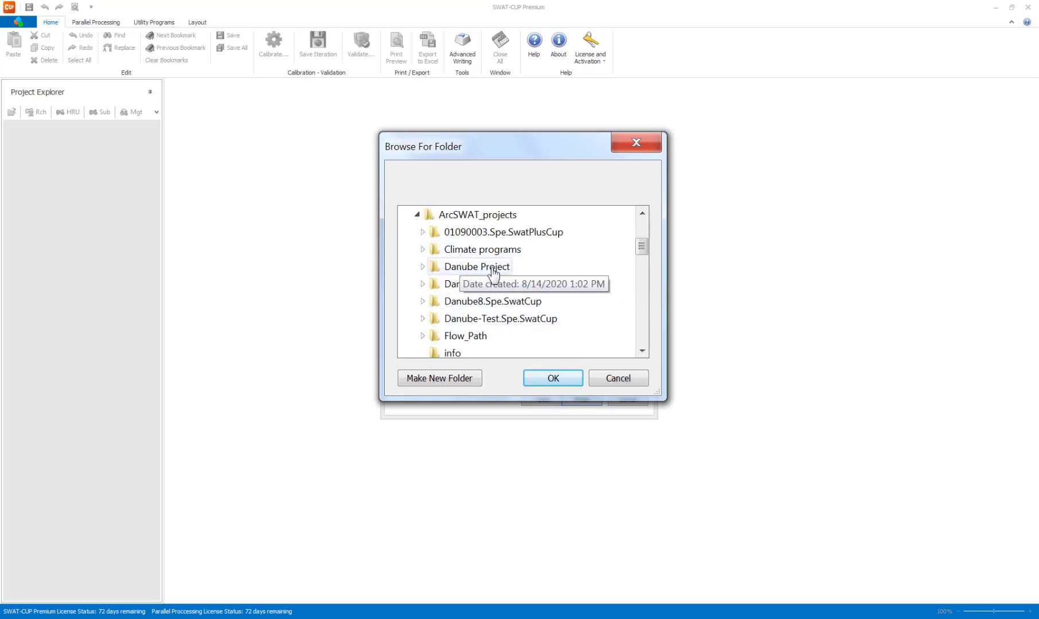
pyautogui.click(433, 267)
pyautogui.click(561, 382)
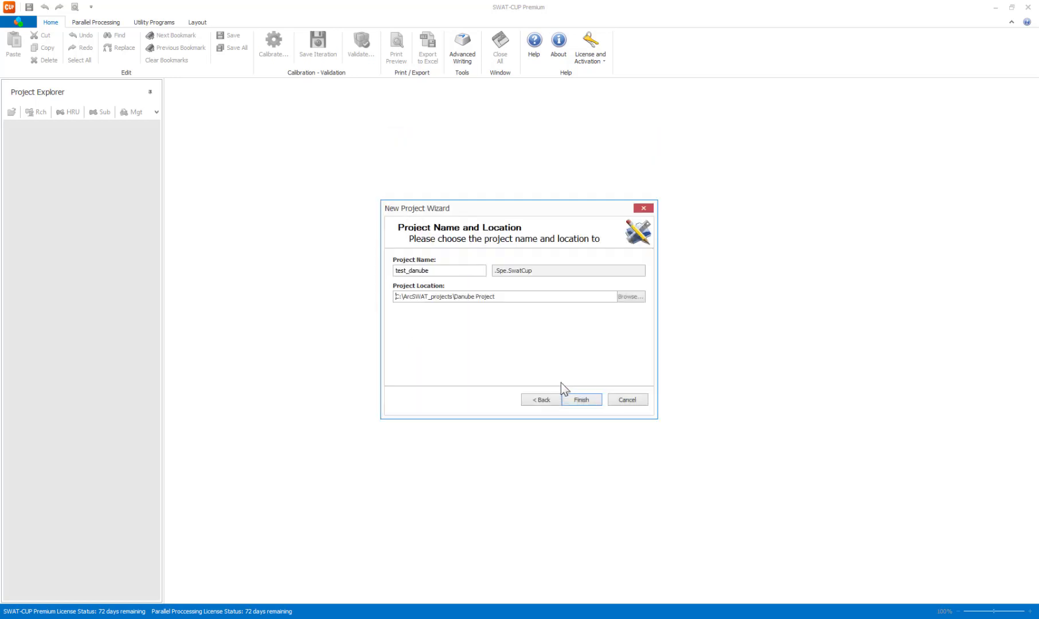
pyautogui.click(582, 400)
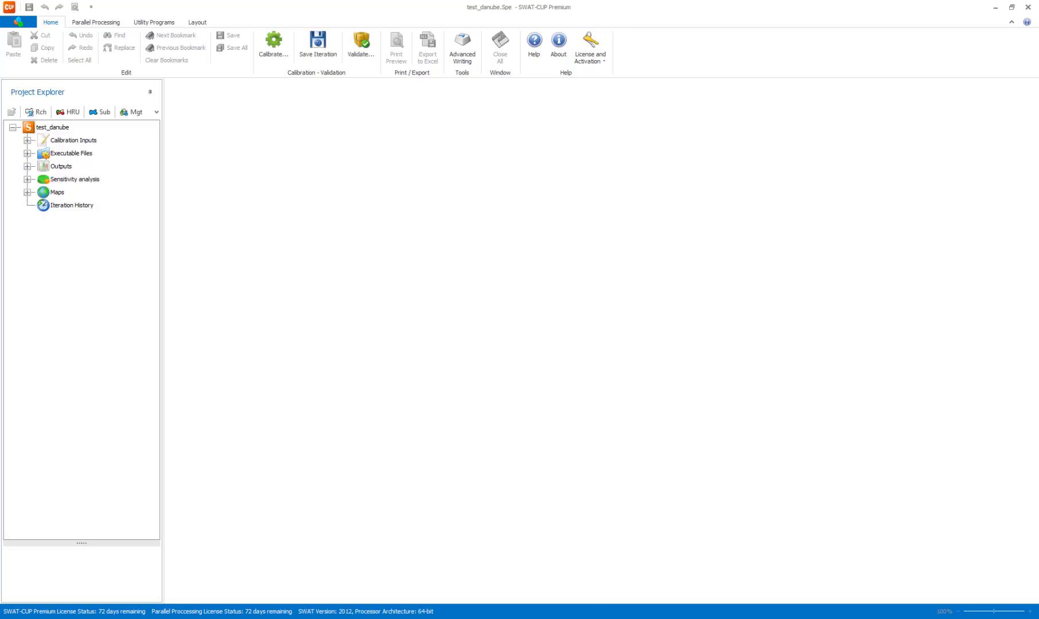
# Inspect the test_danube.Spe.SwatCup project folder and its Backup subfolder in Windows Explorer, and minimize the Explorer window.
pyautogui.moveTo(542, 616)
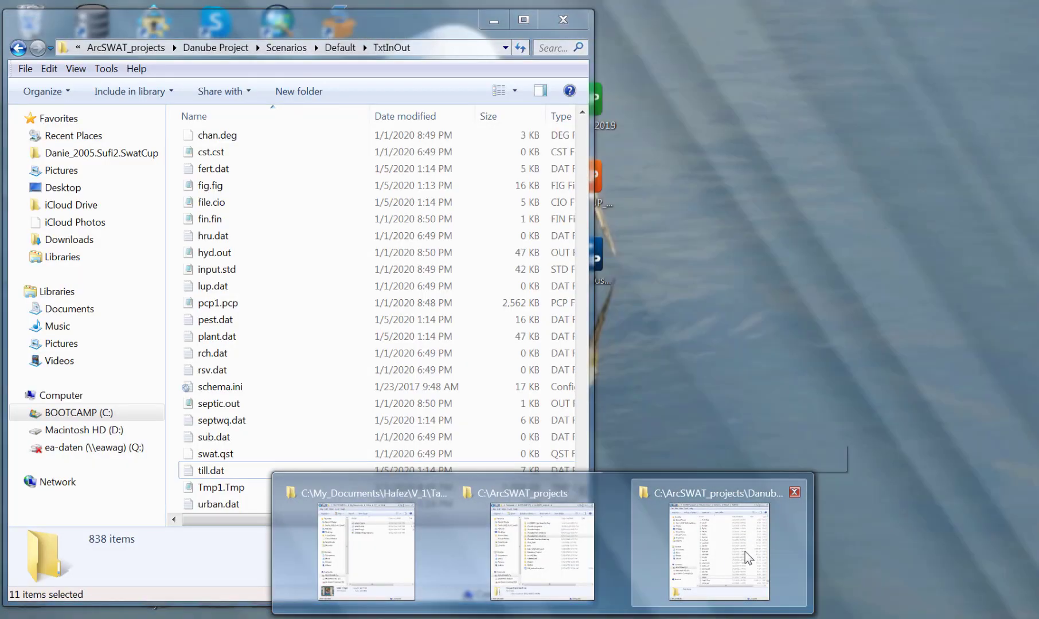
pyautogui.click(745, 552)
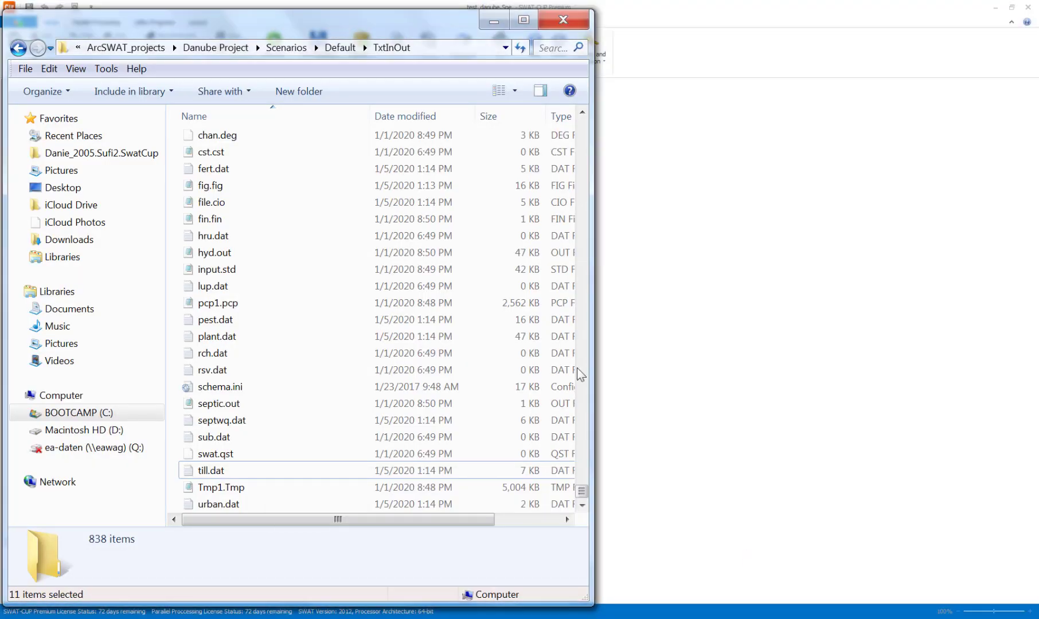
pyautogui.click(214, 48)
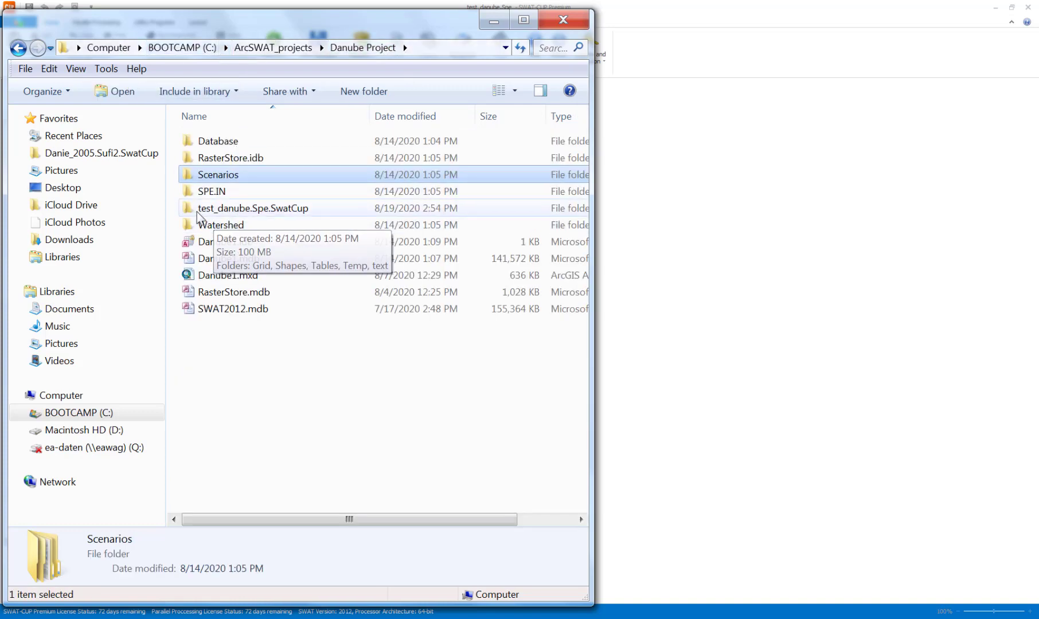
pyautogui.doubleClick(268, 208)
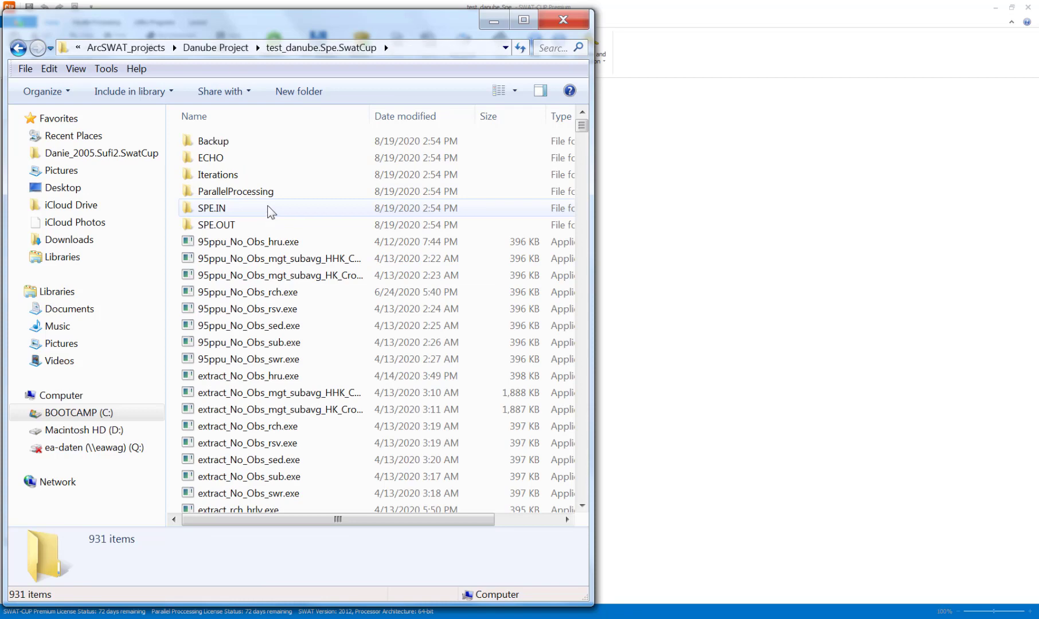
pyautogui.doubleClick(215, 143)
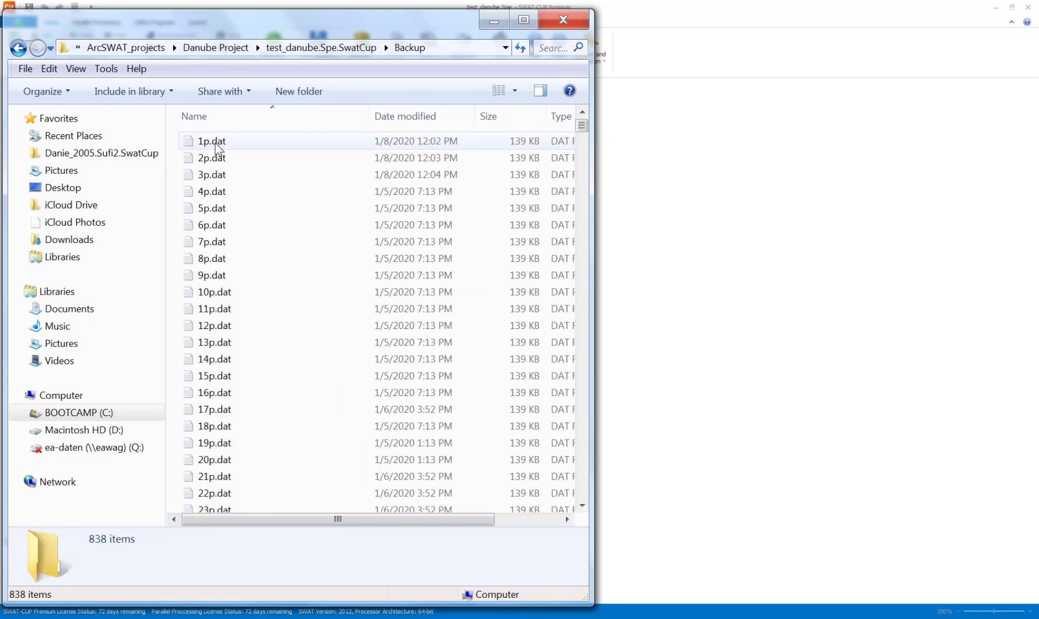
pyautogui.click(18, 49)
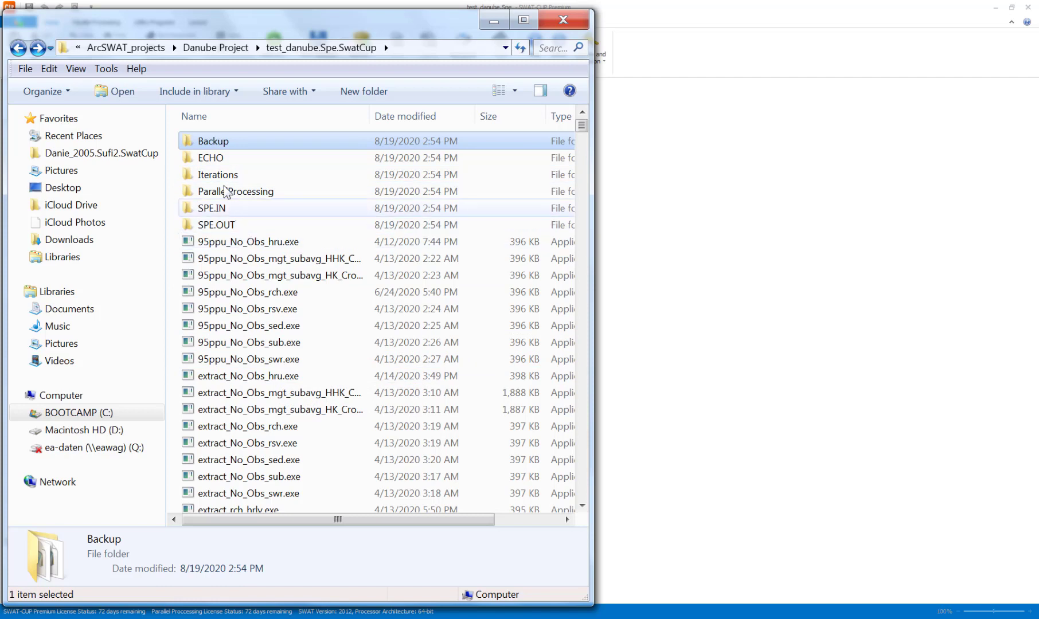
pyautogui.click(491, 23)
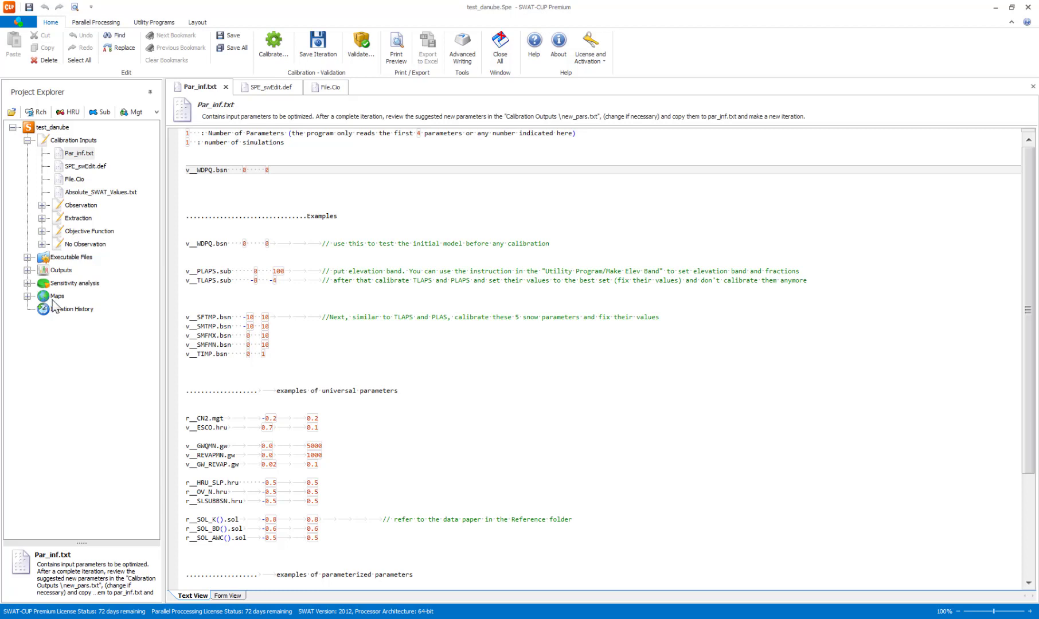
# Open the project's Outlet Map and start the outlet import.
pyautogui.click(27, 296)
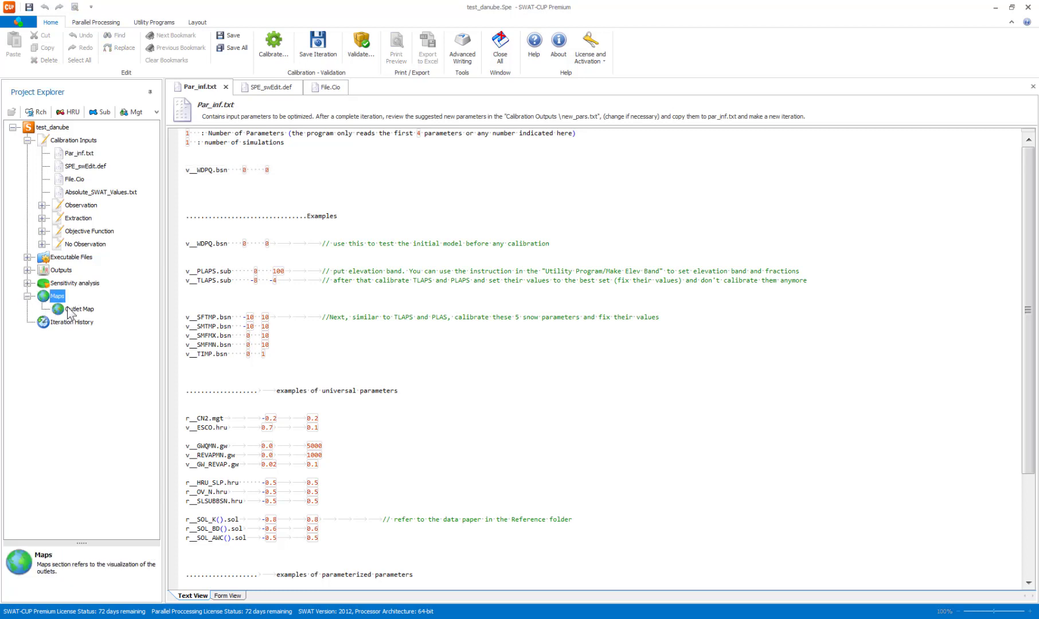
pyautogui.doubleClick(67, 308)
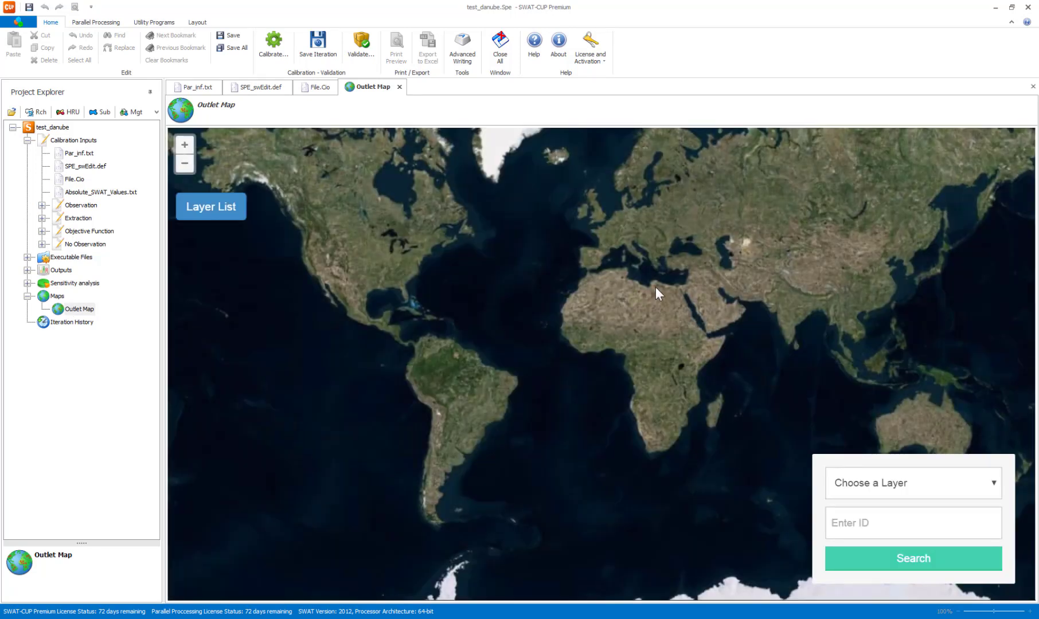
pyautogui.click(16, 26)
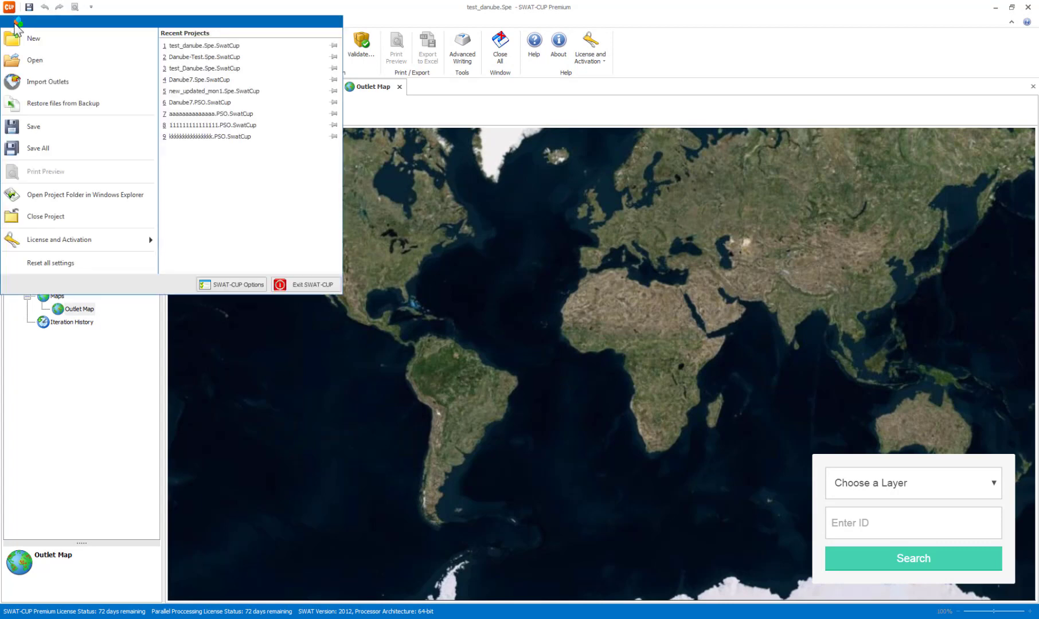
pyautogui.click(65, 83)
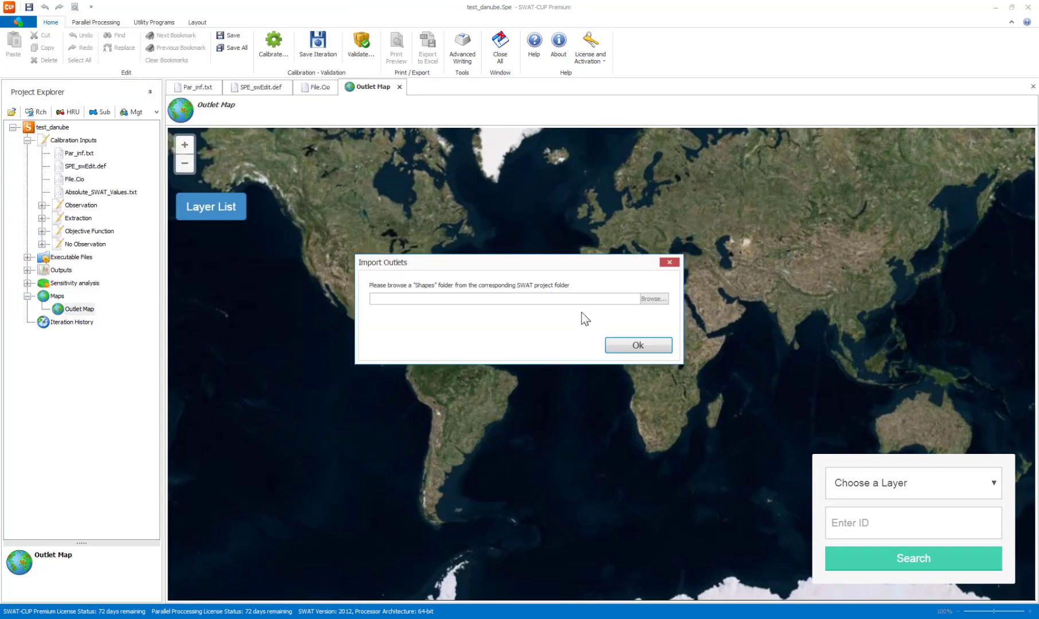
# Import the outlets from the C:\ArcSWAT_projects\Danube Project\Watershed\Shapes folder and dismiss the conversion message.
pyautogui.click(659, 299)
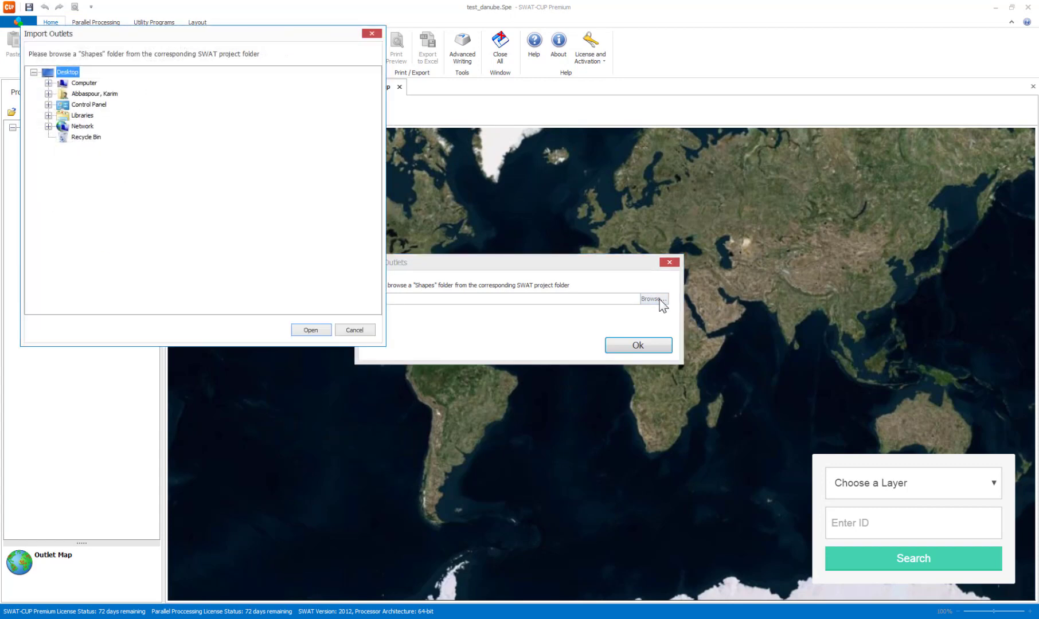
pyautogui.click(48, 82)
pyautogui.click(63, 93)
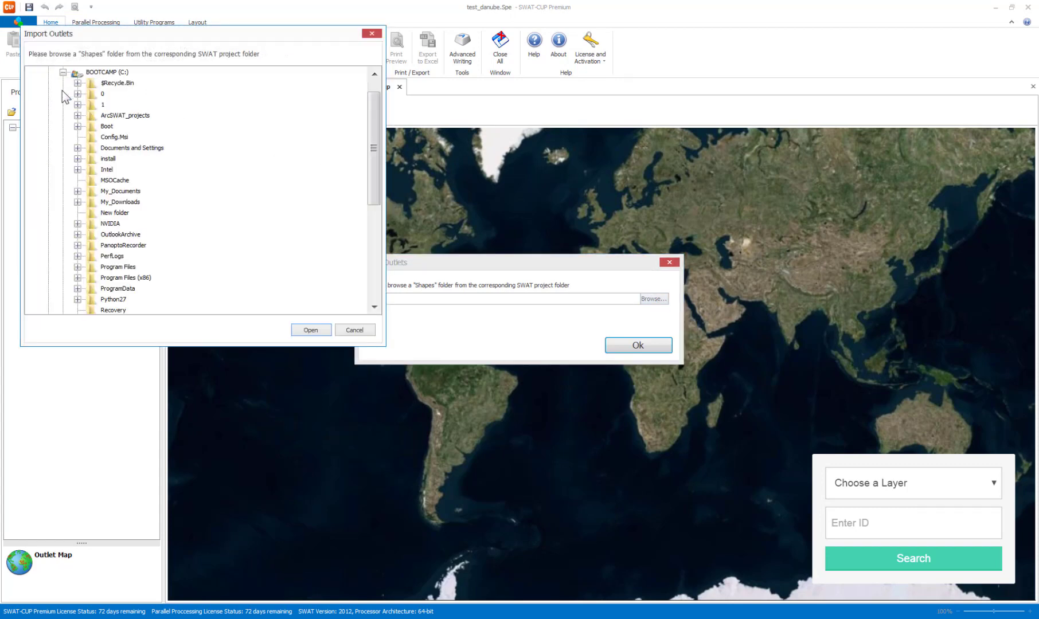
pyautogui.click(78, 116)
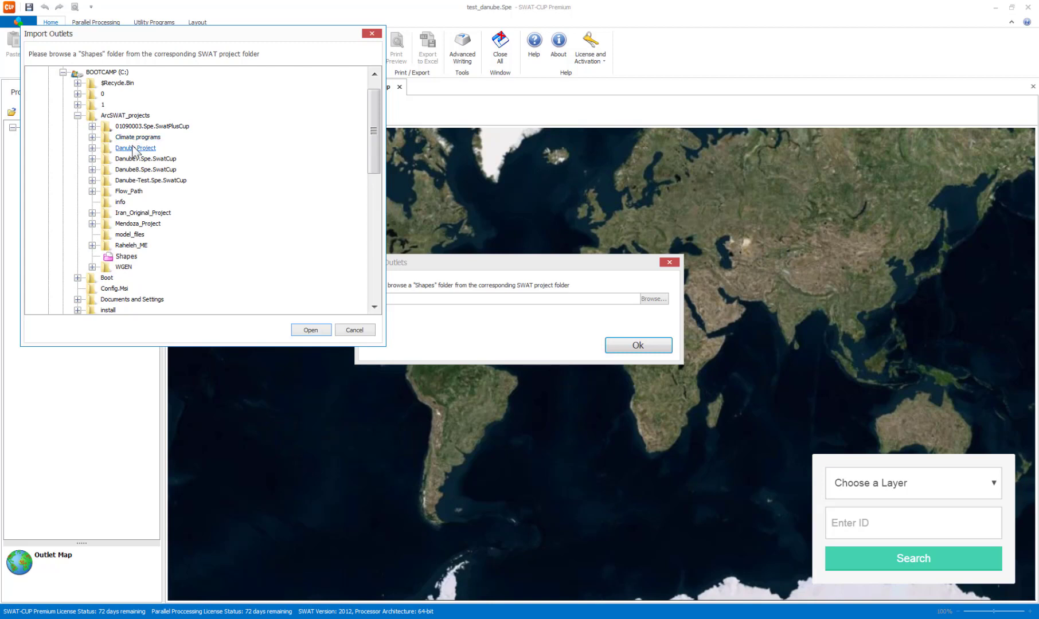
pyautogui.click(92, 148)
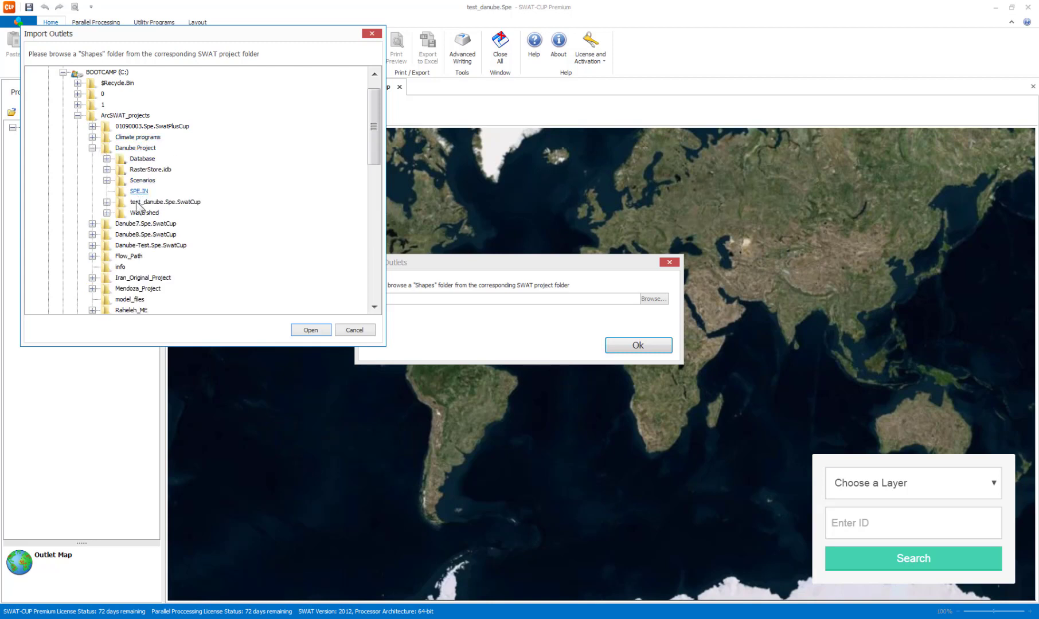
pyautogui.click(107, 212)
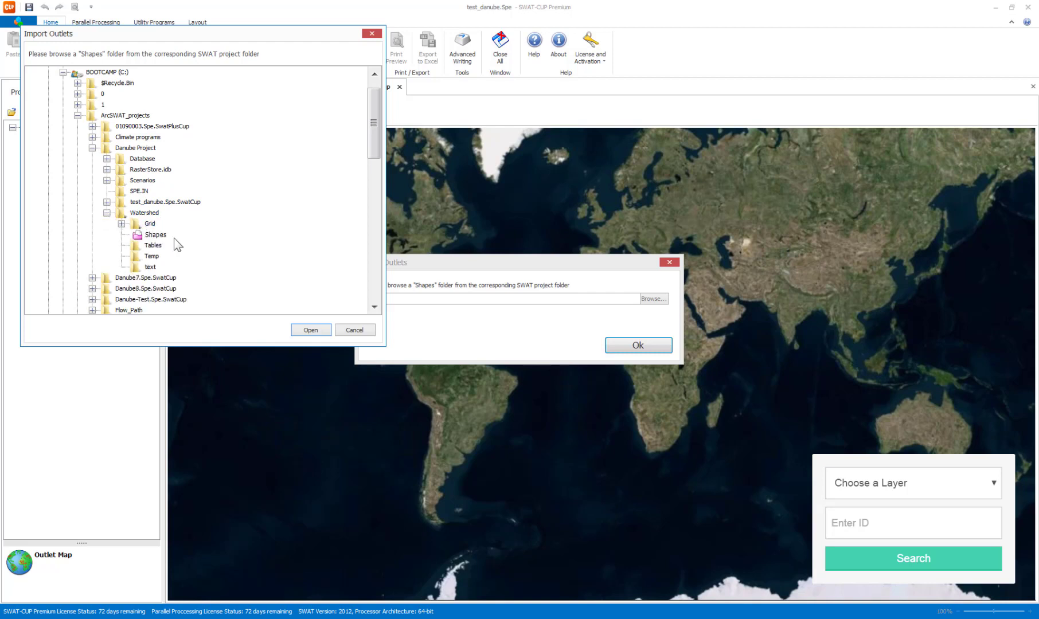
pyautogui.click(156, 235)
pyautogui.click(321, 332)
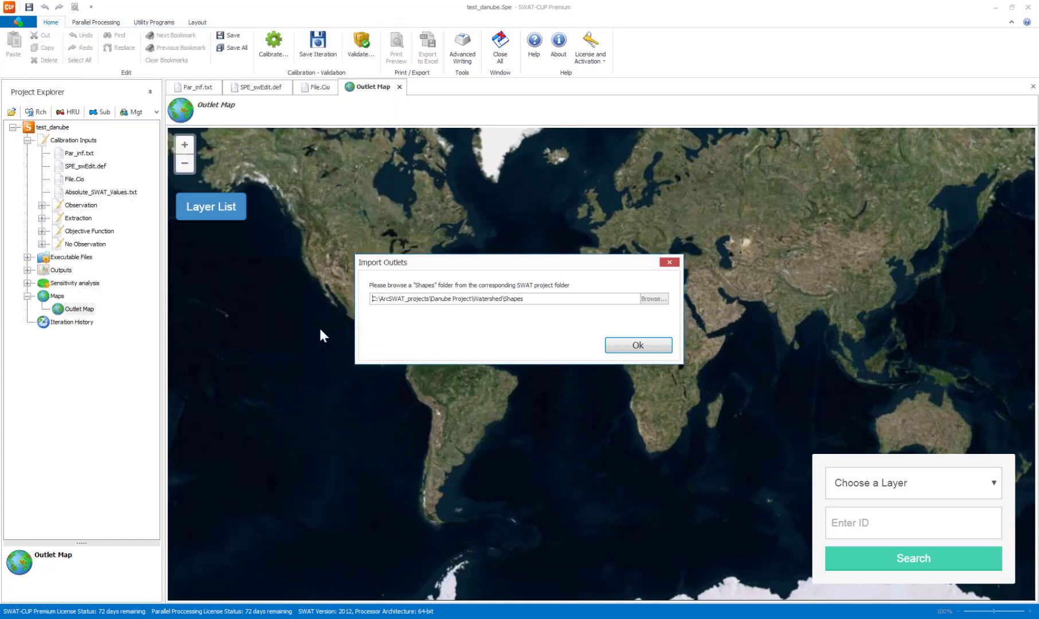
pyautogui.click(637, 345)
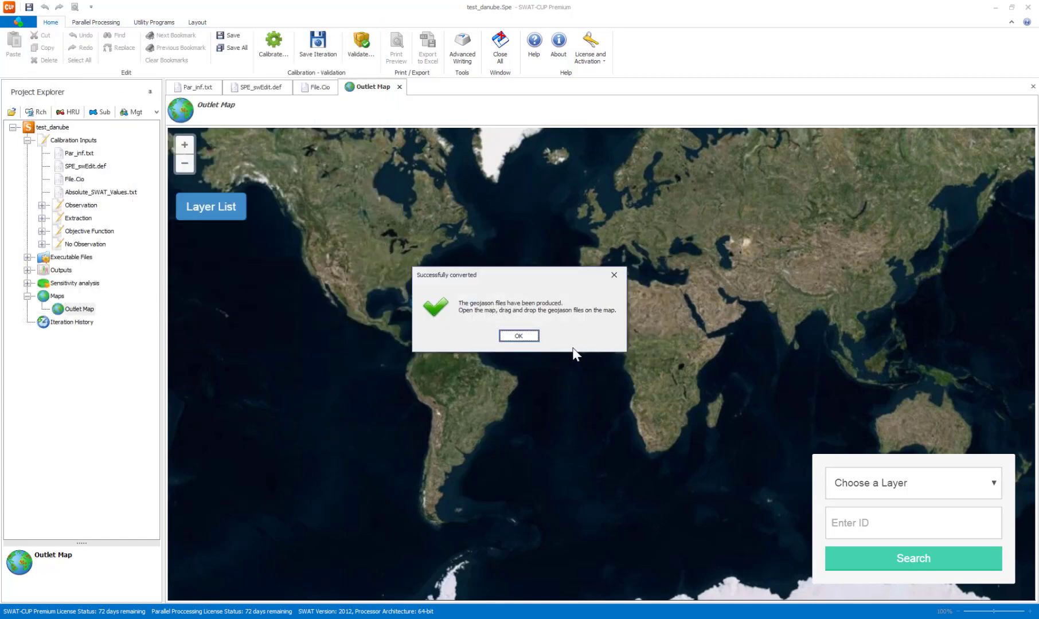
pyautogui.click(519, 337)
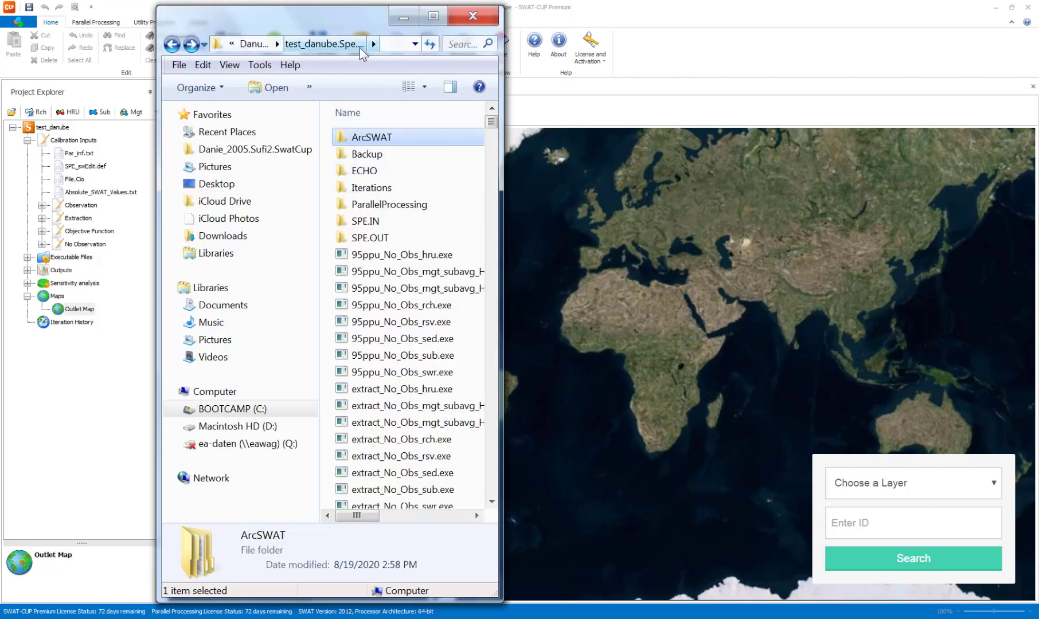
# Widen the Explorer window and open the ArcSWAT\GeoJsons folder inside test_danube.Spe.SwatCup.
pyautogui.moveTo(507, 63); pyautogui.dragTo(602, 63)
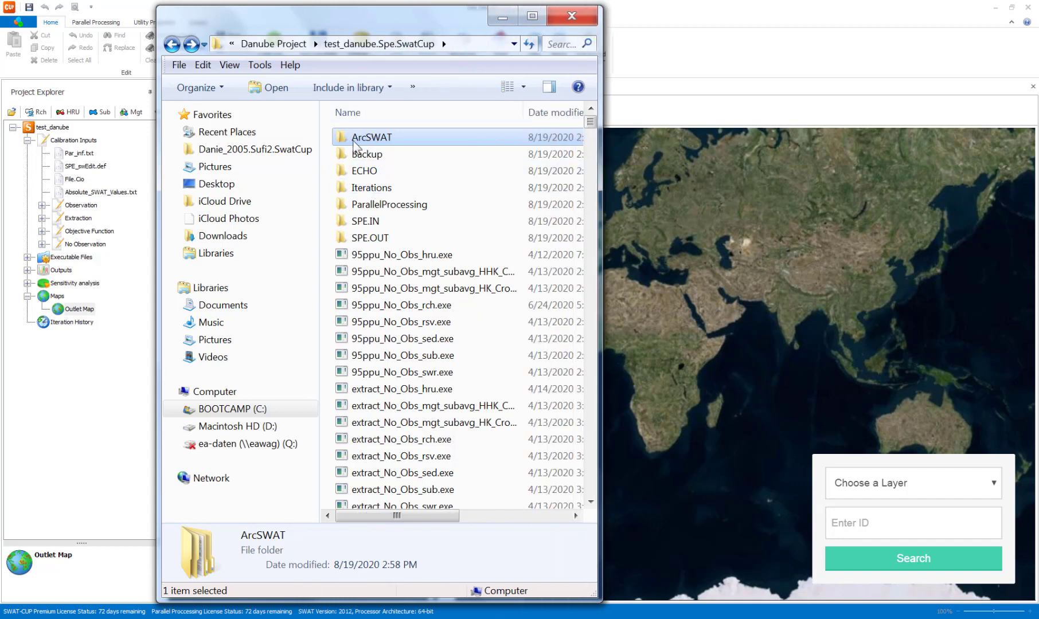
pyautogui.doubleClick(371, 142)
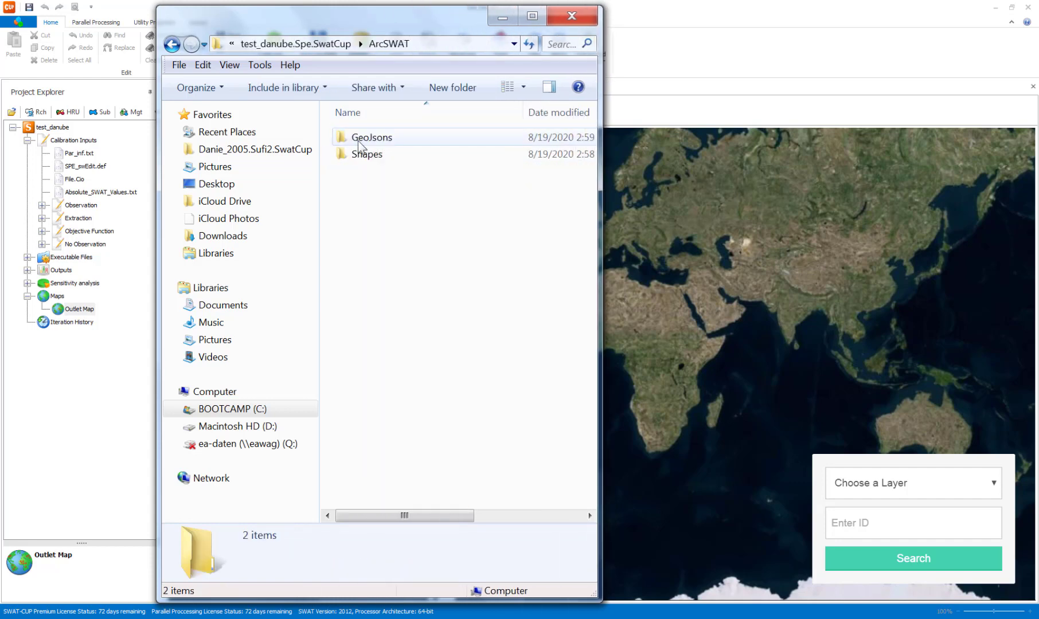
pyautogui.click(358, 154)
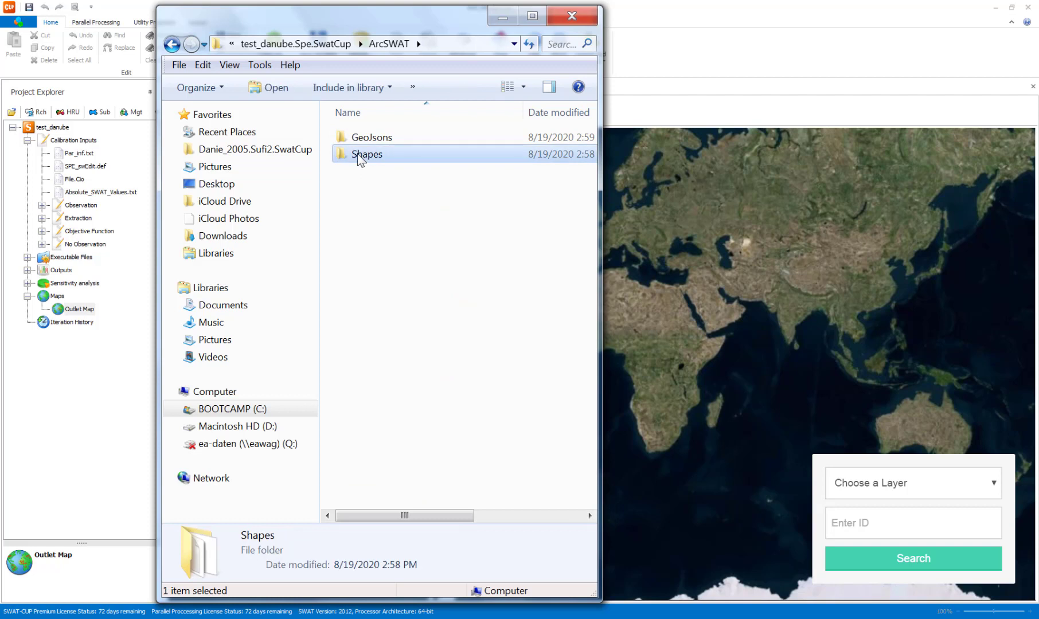
pyautogui.doubleClick(370, 138)
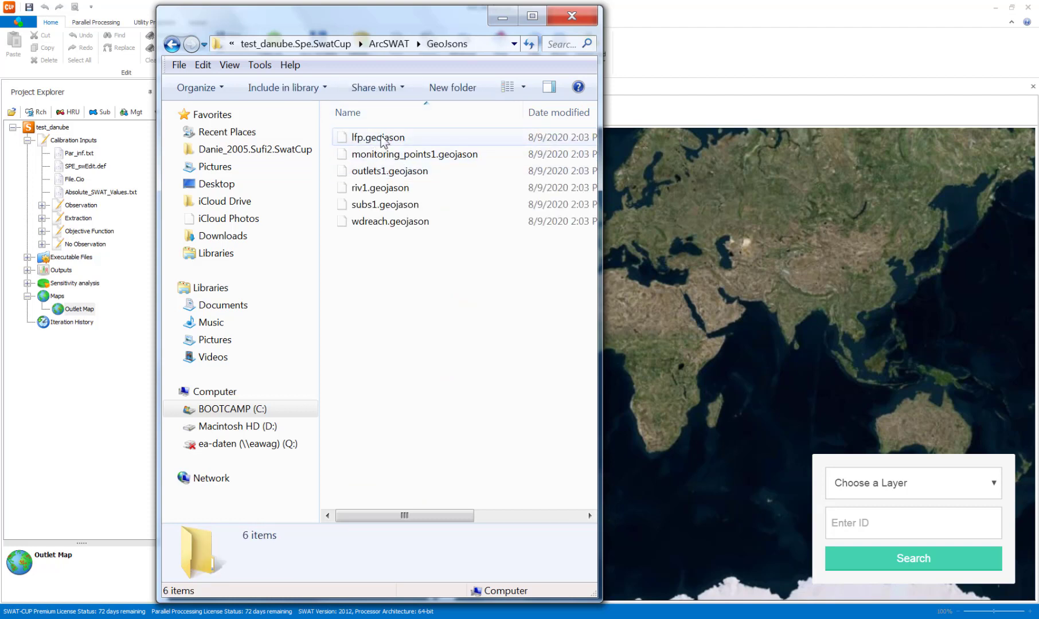
# Load subs1.geojason from the GeoJsons folder onto the Outlet Map, keeping the Explorer window clear of the area being viewed.
pyautogui.moveTo(424, 21); pyautogui.dragTo(291, 22)
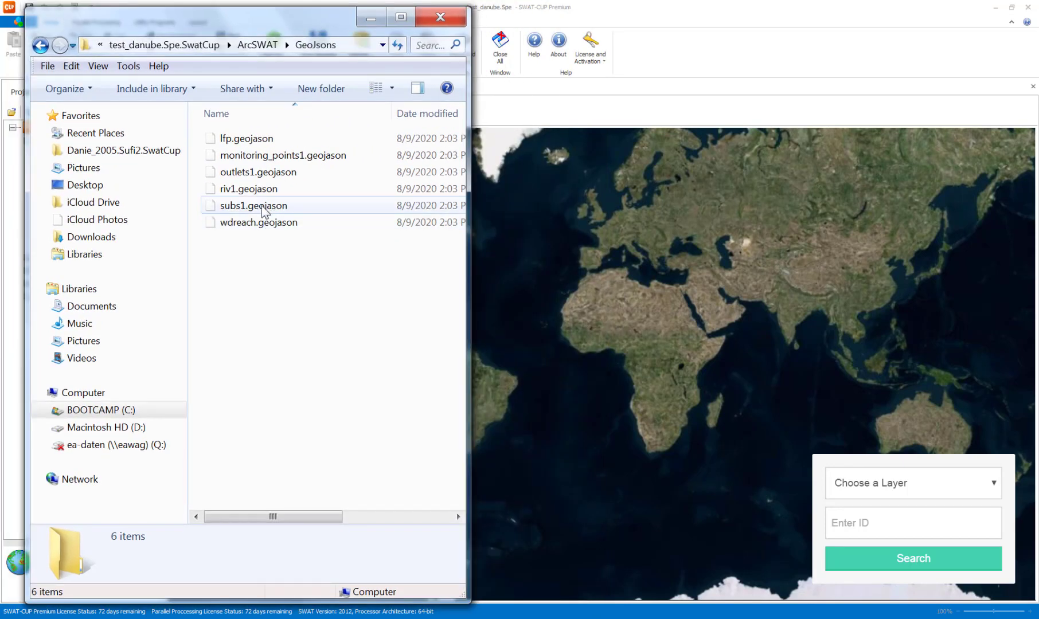
pyautogui.click(232, 208)
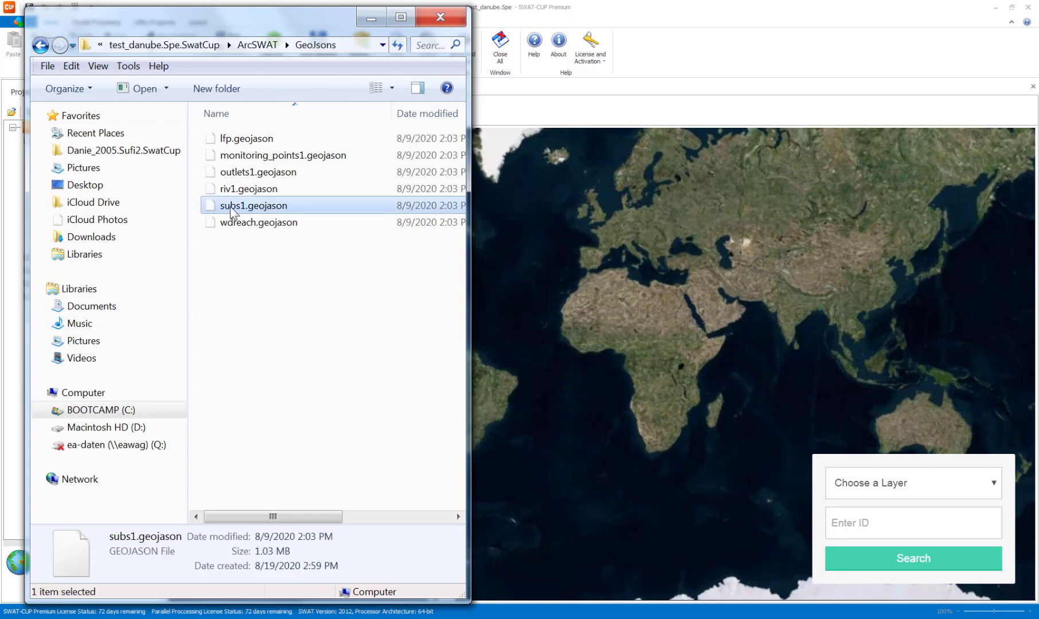
pyautogui.moveTo(236, 212); pyautogui.dragTo(731, 284)
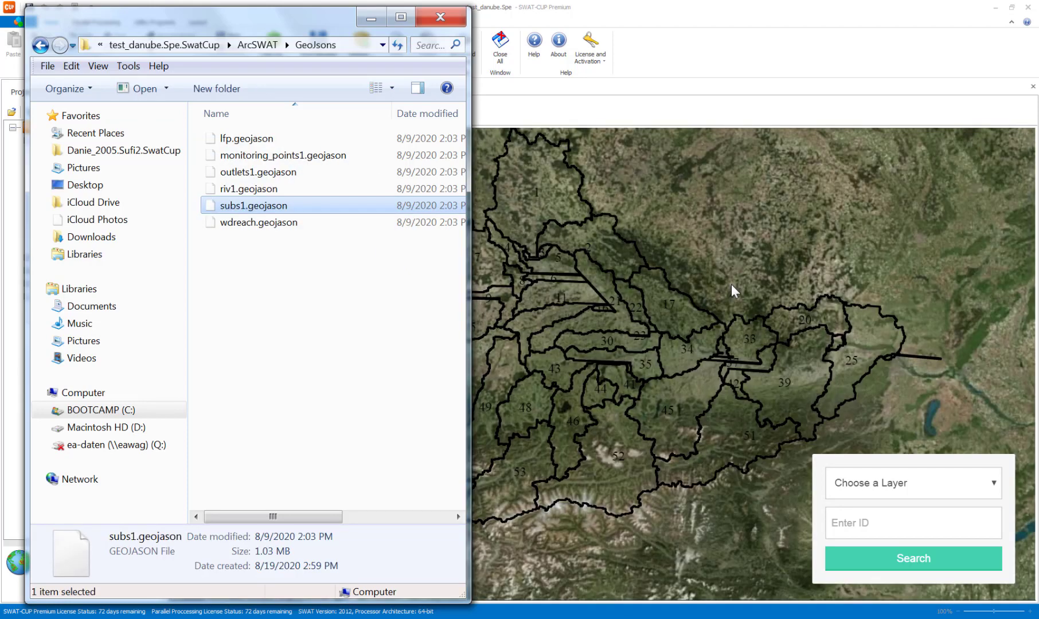
pyautogui.moveTo(320, 21); pyautogui.dragTo(296, 23)
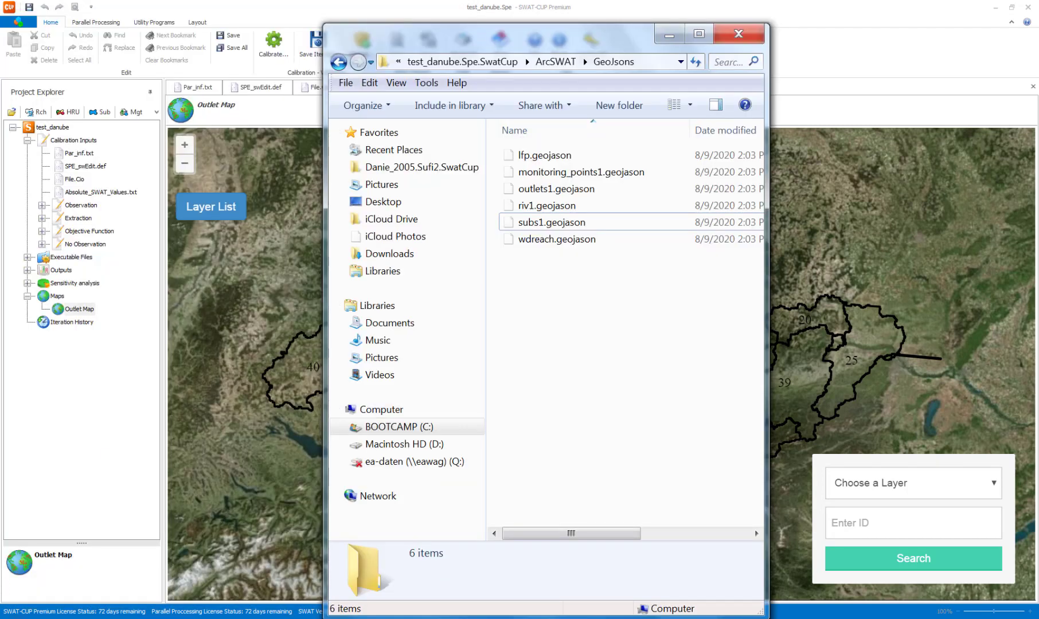
pyautogui.press('super')
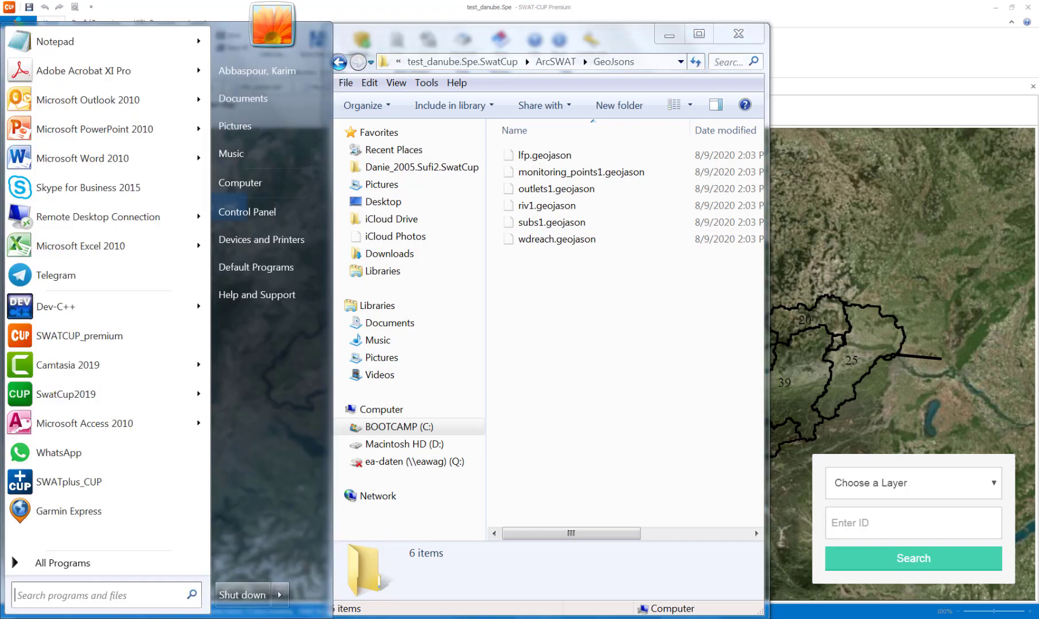
pyautogui.click(54, 564)
pyautogui.click(51, 135)
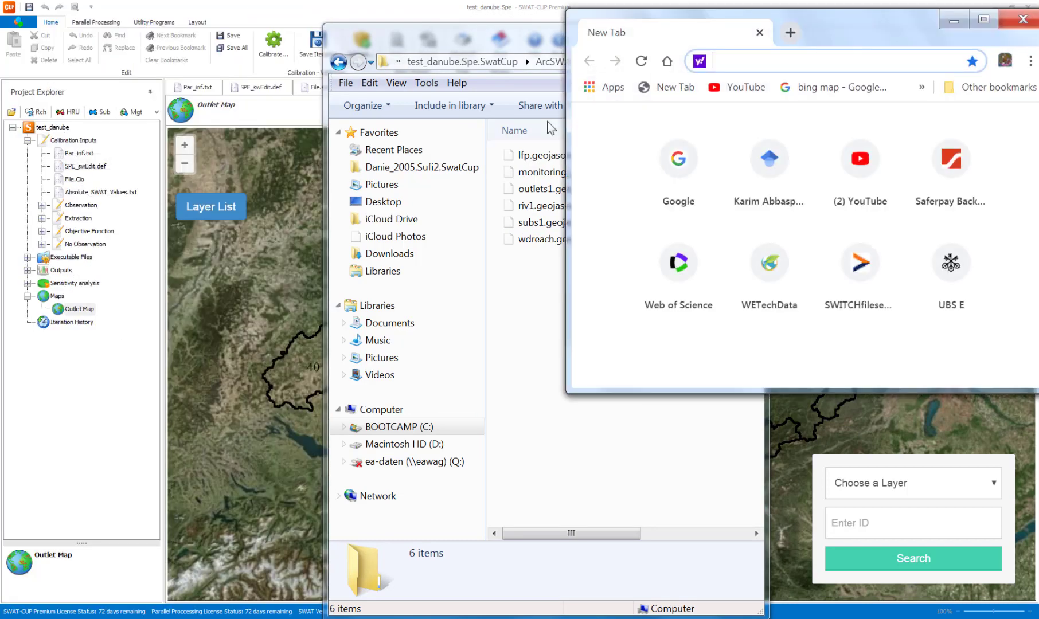
pyautogui.click(983, 19)
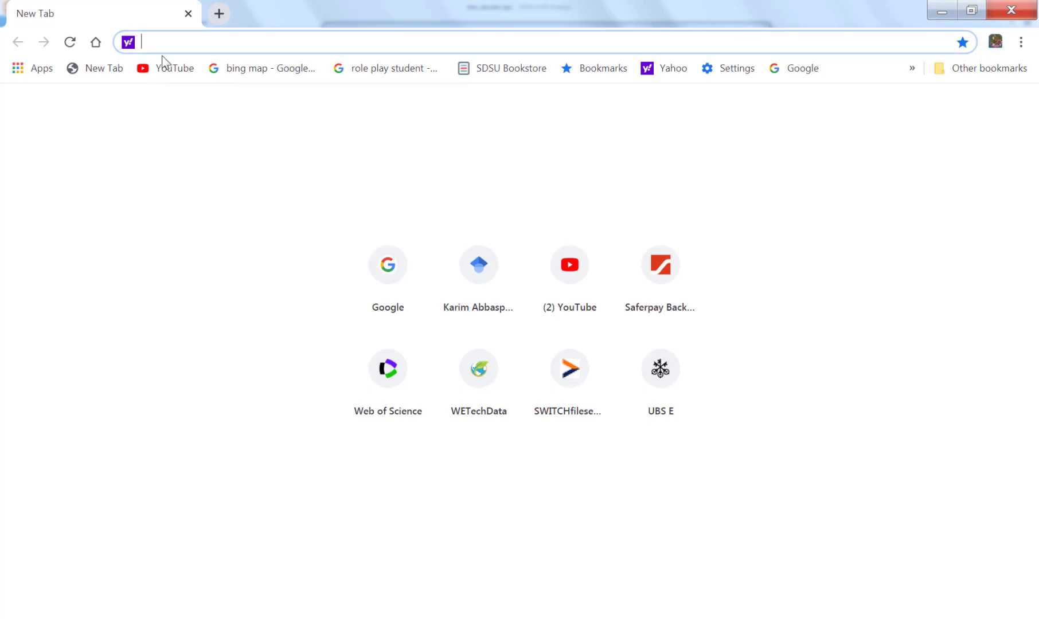
pyautogui.write('www')
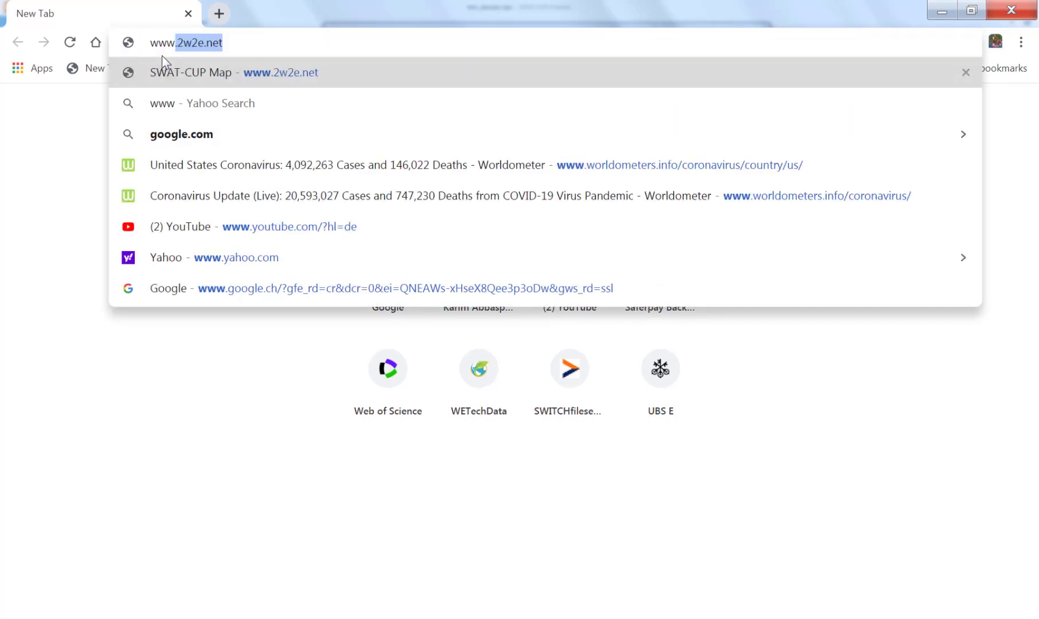
pyautogui.write('.2w2e.net')
pyautogui.press('Return')
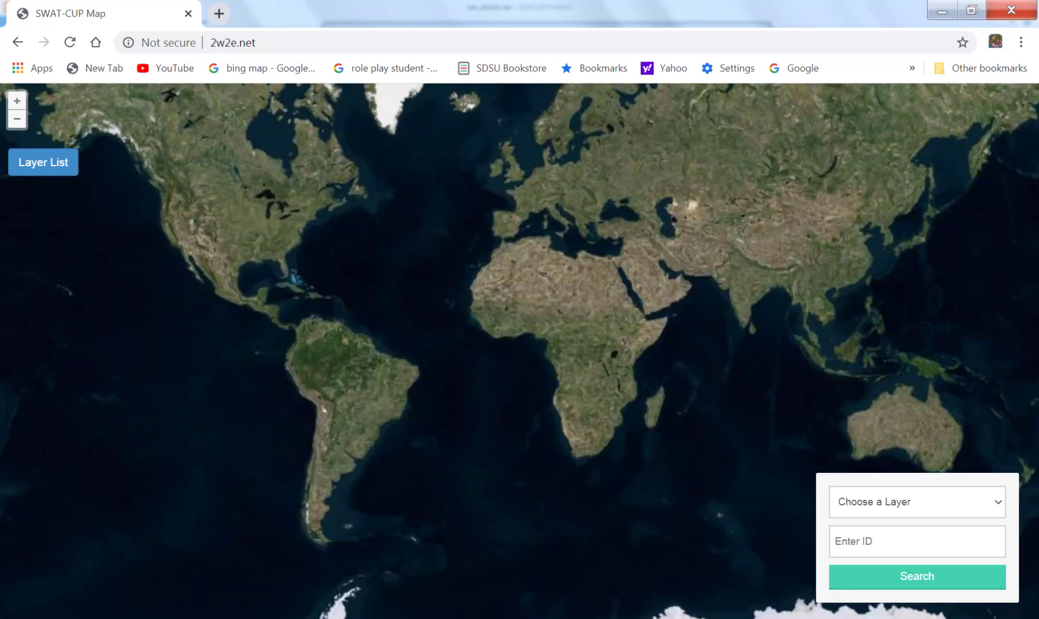
# Bring the GeoJsons folder window back over the browser and load subs1.geojason onto the online SWAT-CUP map.
pyautogui.moveTo(543, 618)
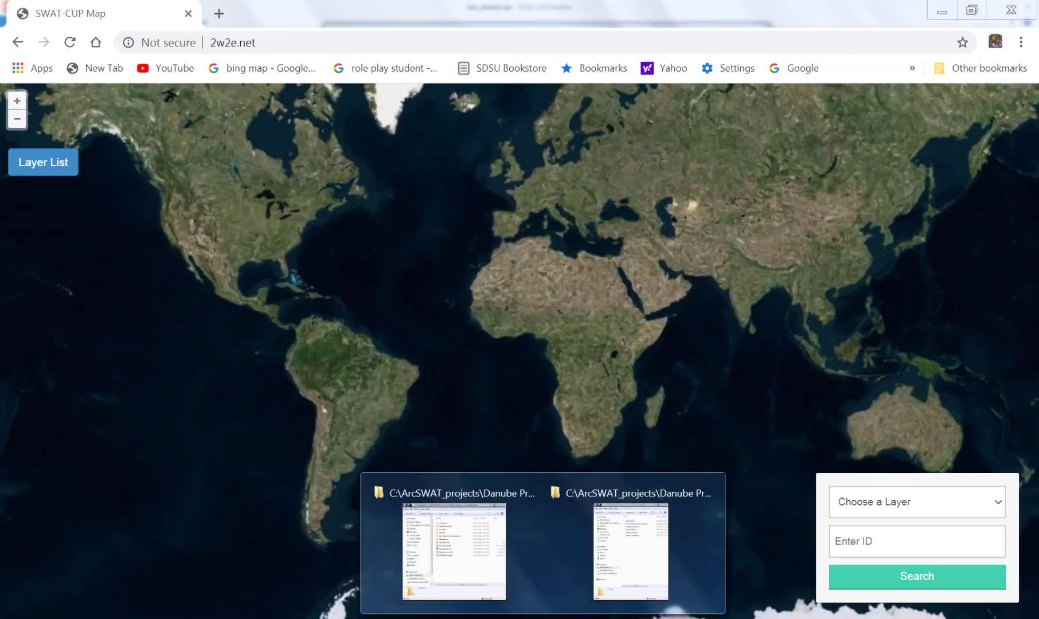
pyautogui.click(640, 550)
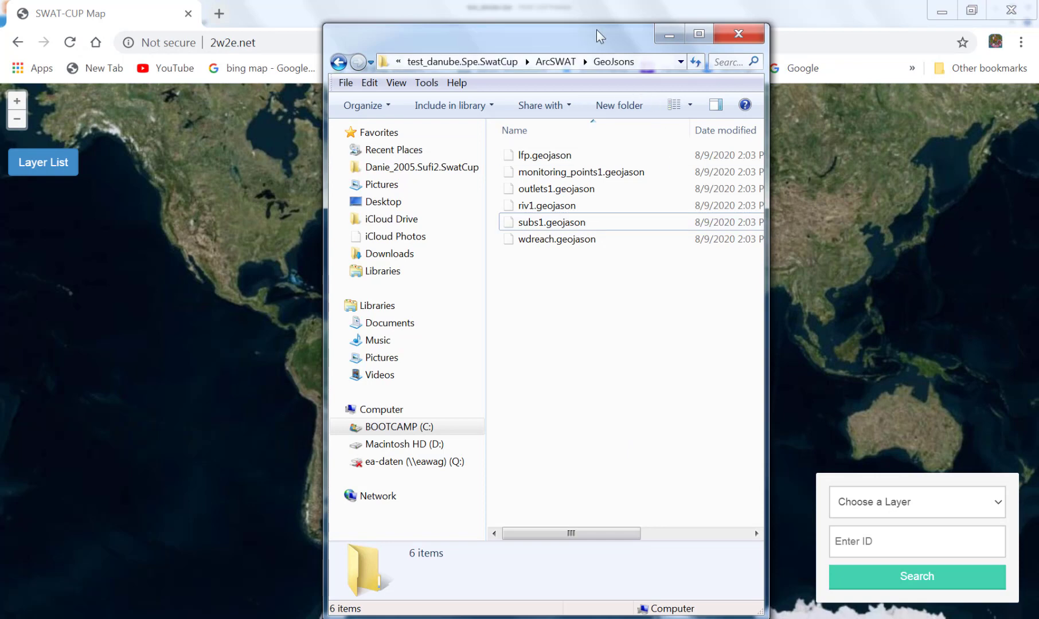
pyautogui.moveTo(597, 29); pyautogui.dragTo(228, 32)
pyautogui.click(213, 232)
pyautogui.moveTo(212, 232); pyautogui.dragTo(767, 239)
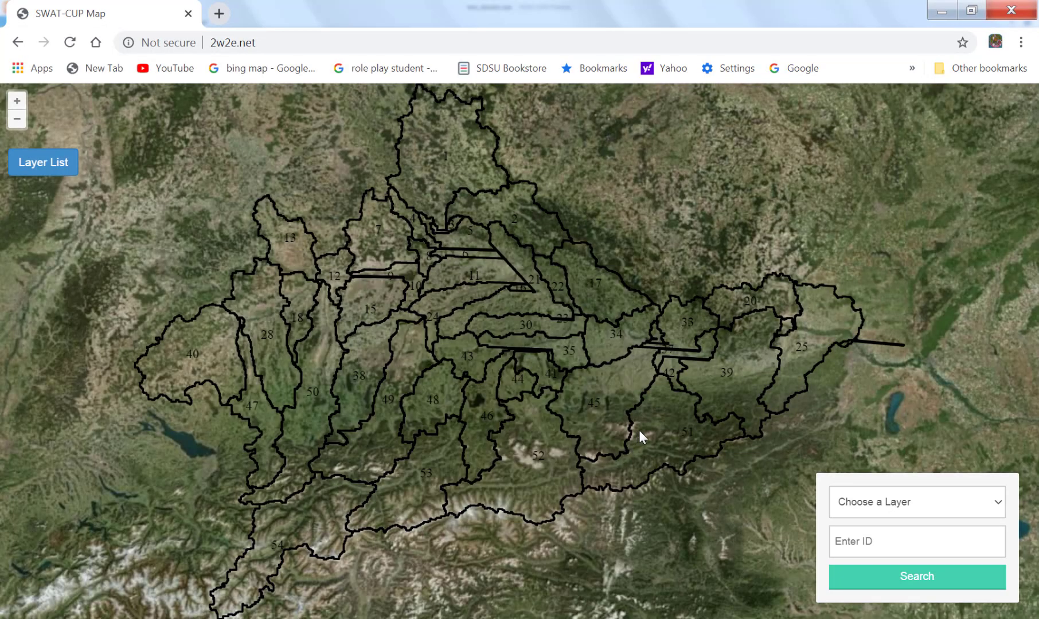
# Load riv1.geojason and outlets1.geojason from the GeoJsons folder onto the online SWAT-CUP map.
pyautogui.scroll(-2, 640, 435)
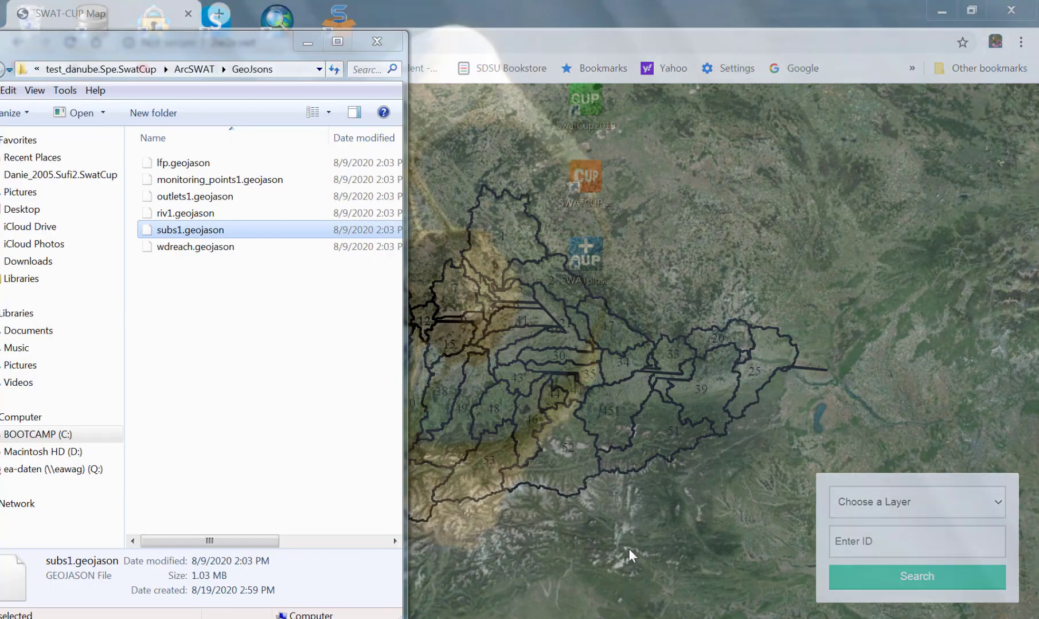
pyautogui.click(630, 555)
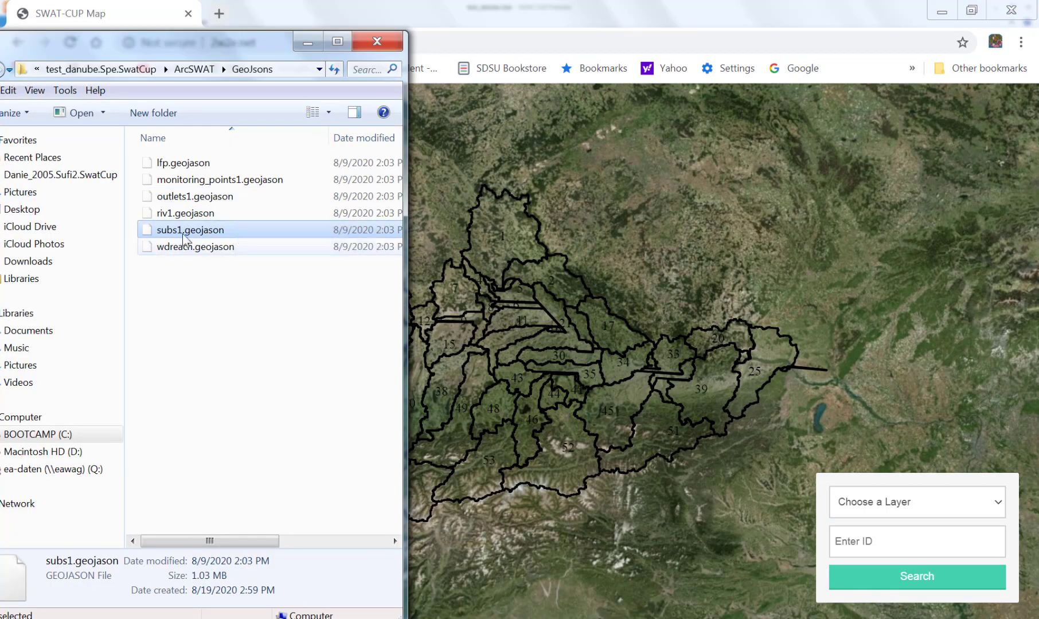
pyautogui.moveTo(195, 218); pyautogui.dragTo(584, 432)
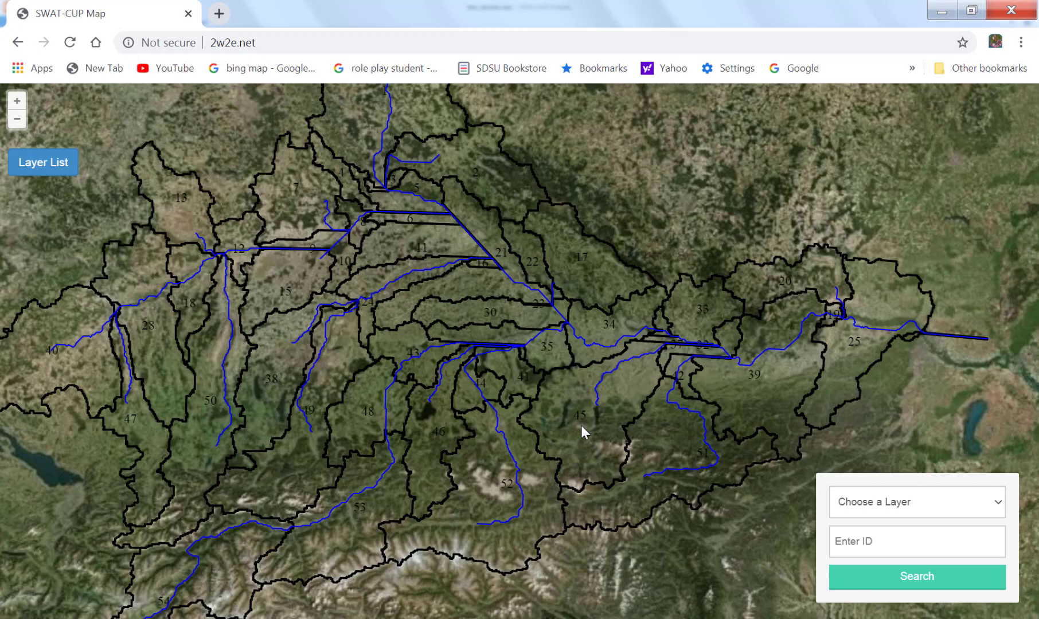
pyautogui.scroll(-3, 580, 456)
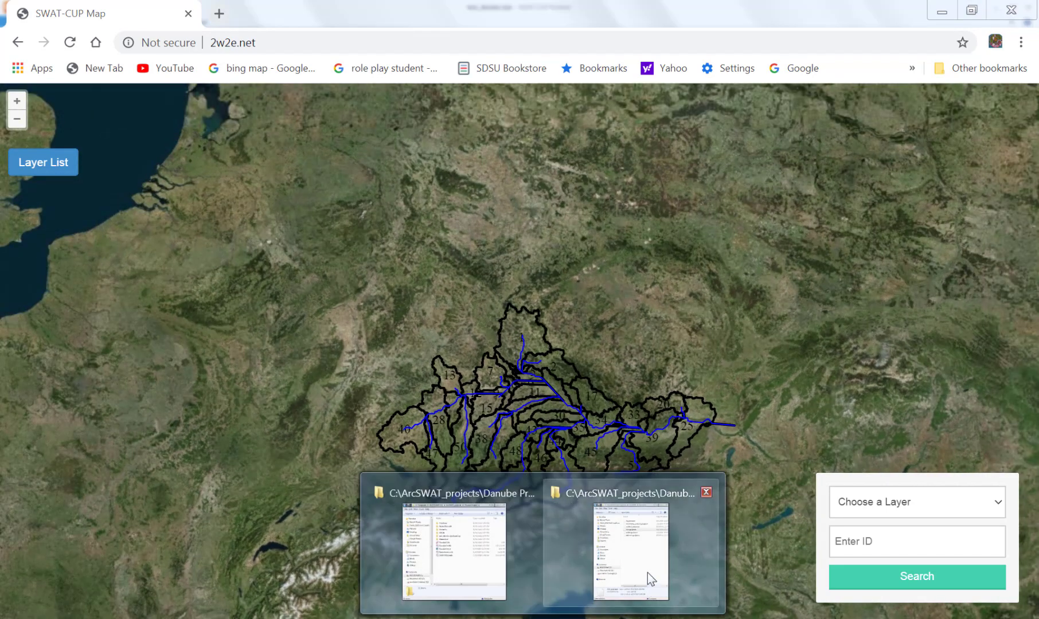
pyautogui.click(645, 567)
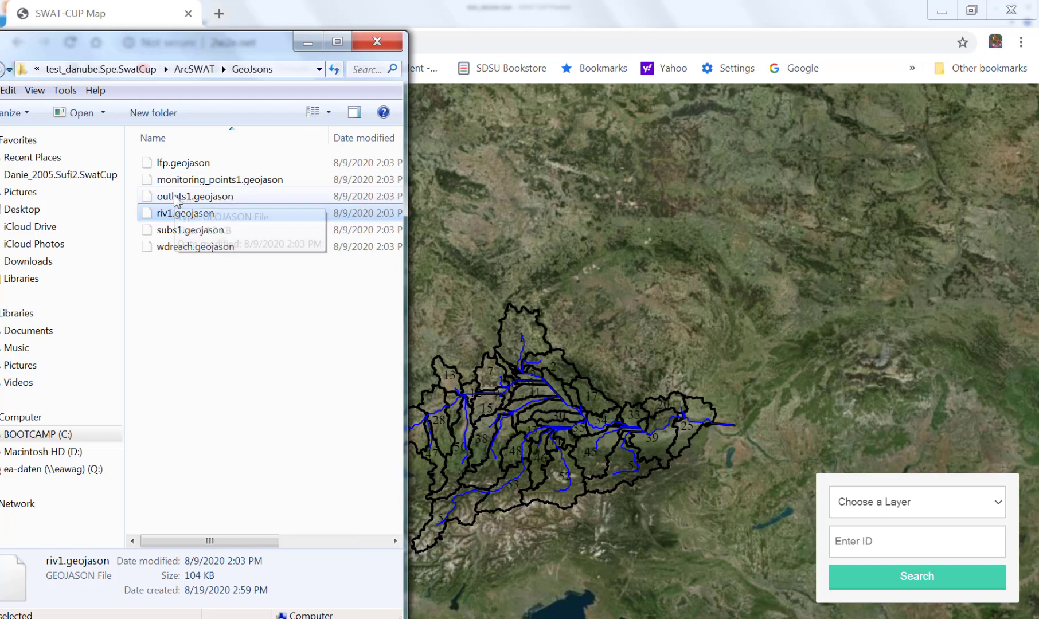
pyautogui.moveTo(189, 196)
pyautogui.mouseDown()
pyautogui.moveTo(409, 338)
pyautogui.moveTo(543, 454)
pyautogui.mouseUp()
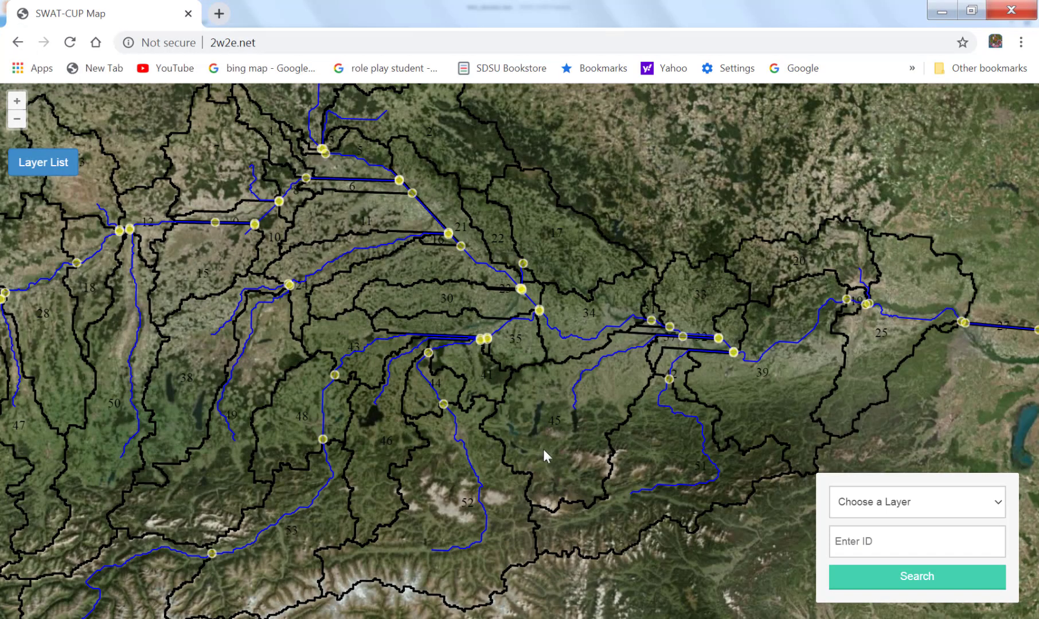
# Examine the subbasin, river and outlet layers over the southwestern watershed, then inspect the stream line of subbasin 54 up close.
pyautogui.moveTo(384, 382); pyautogui.dragTo(657, 330)
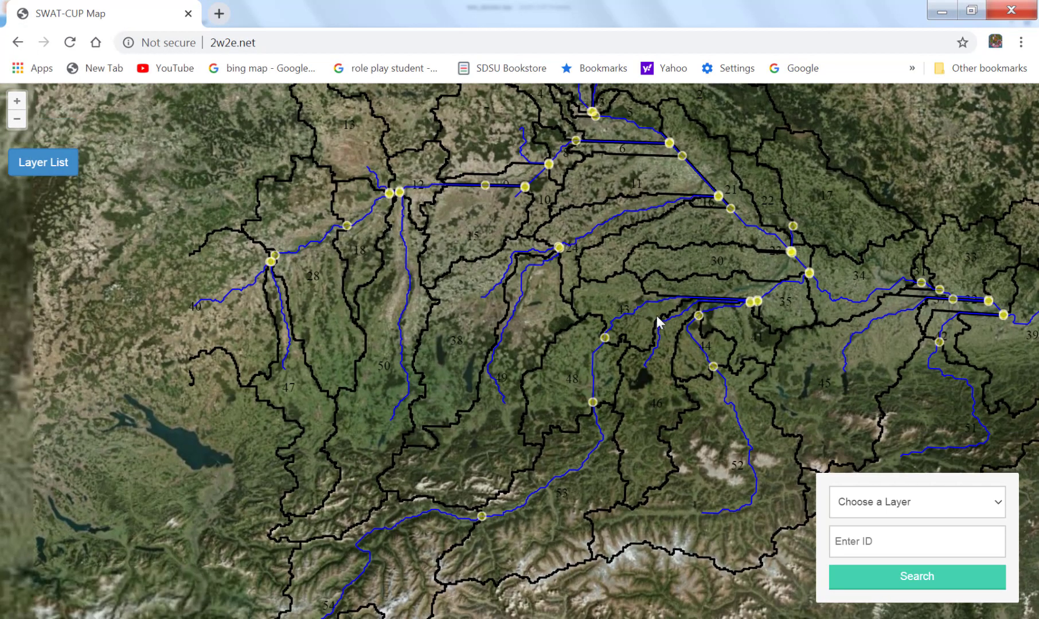
pyautogui.moveTo(546, 477); pyautogui.dragTo(559, 284)
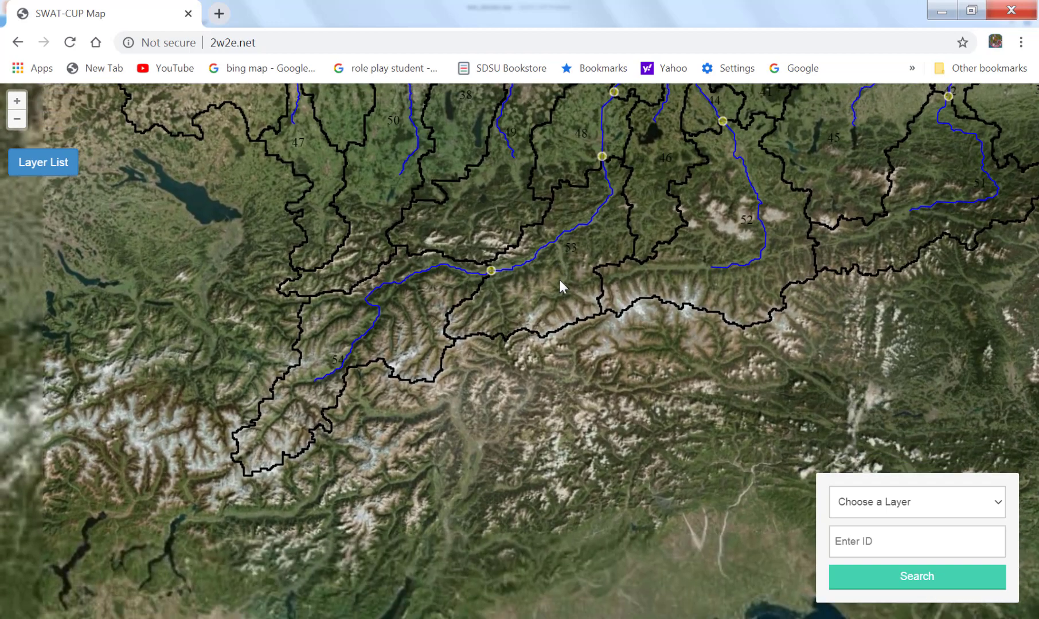
pyautogui.scroll(-2, 524, 455)
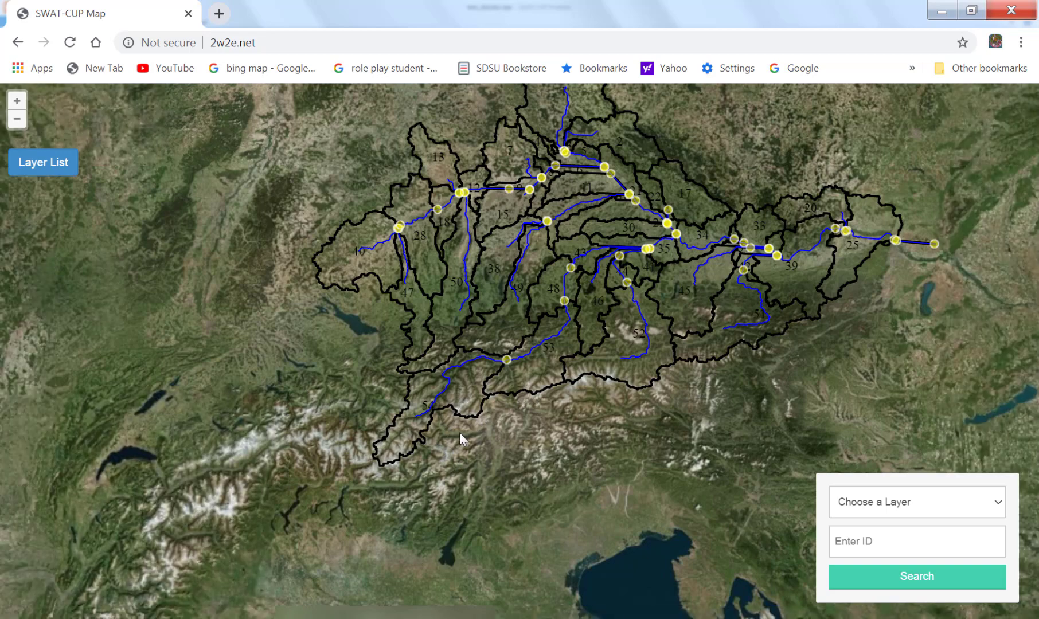
pyautogui.scroll(2, 460, 437)
pyautogui.scroll(1, 459, 433)
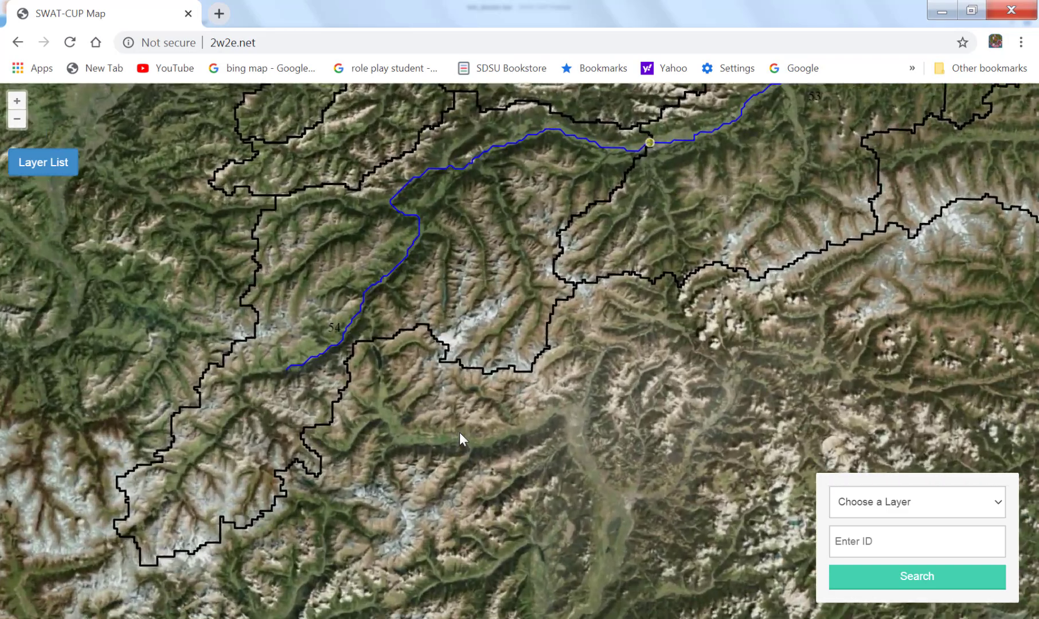
pyautogui.moveTo(470, 331); pyautogui.dragTo(509, 537)
pyautogui.scroll(2, 510, 536)
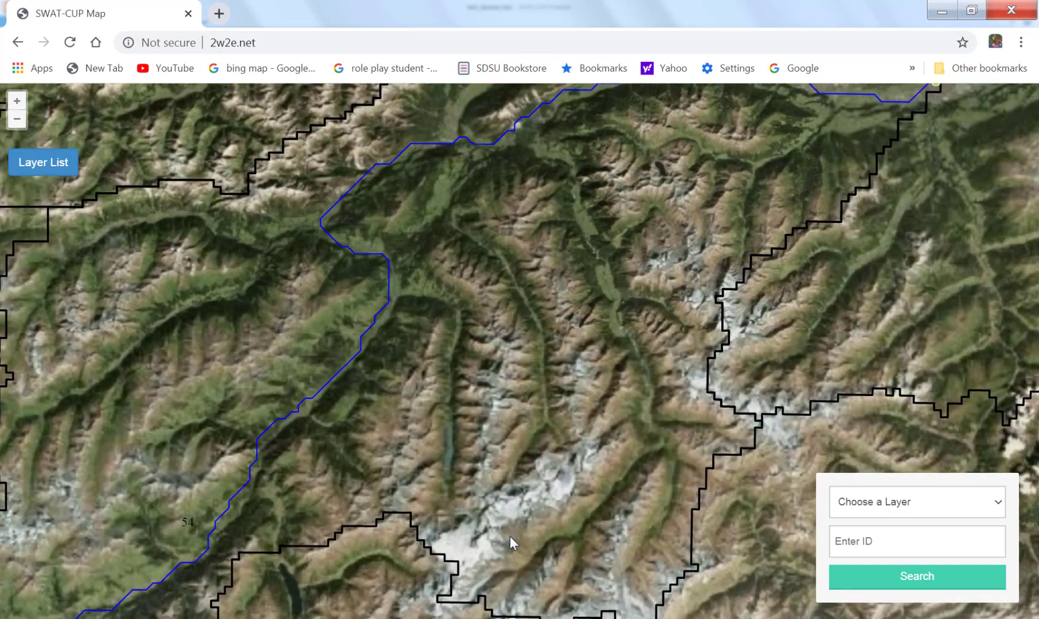
pyautogui.moveTo(360, 440); pyautogui.dragTo(562, 326)
pyautogui.scroll(3, 562, 327)
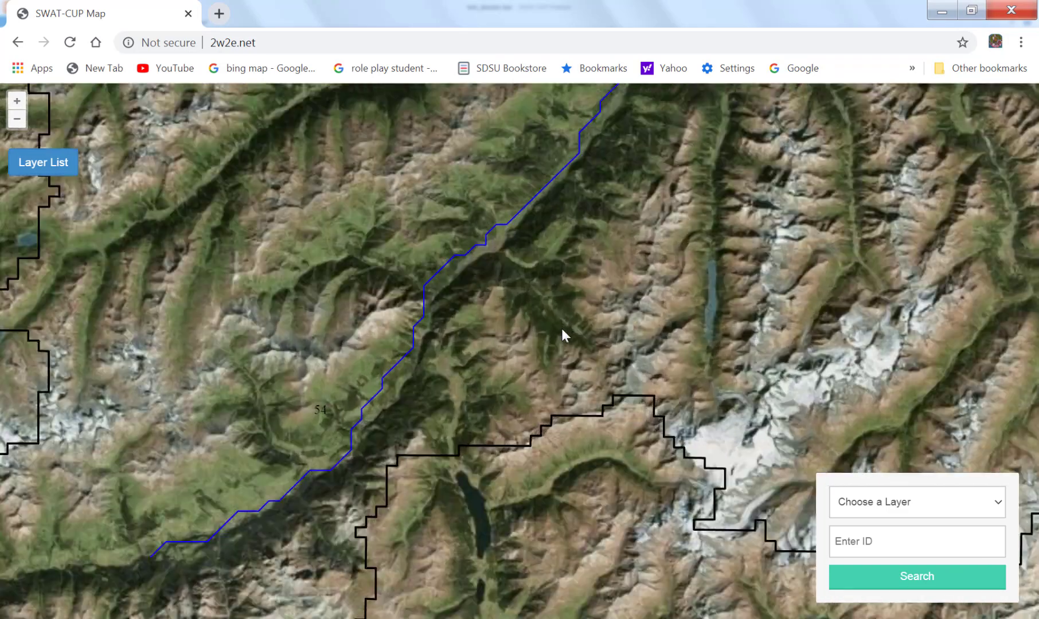
pyautogui.scroll(2, 404, 366)
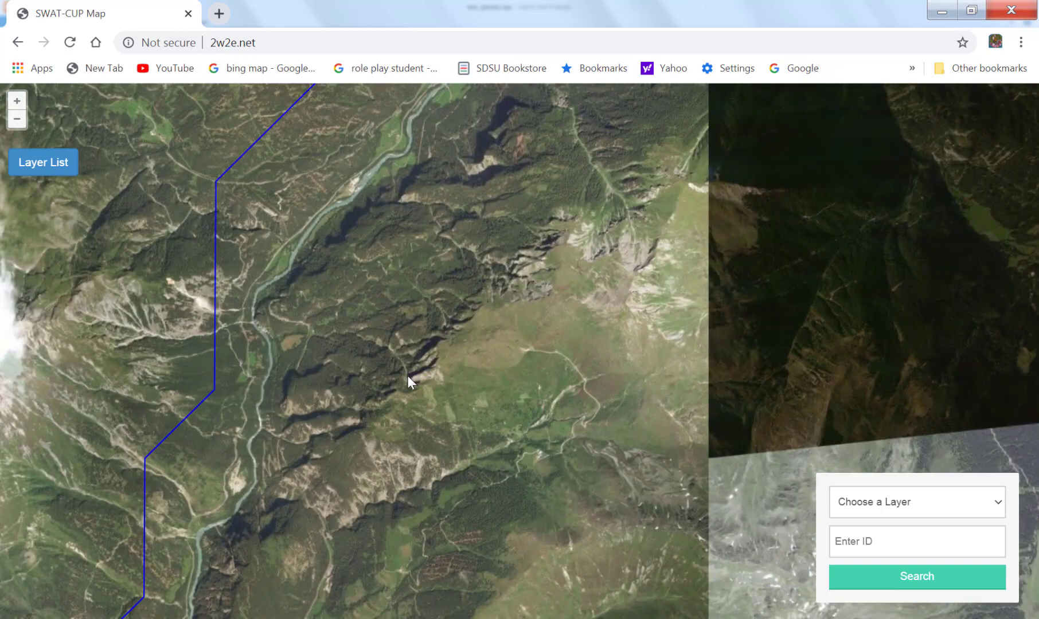
# Follow the blue stream line through the narrow mountain valley of subbasin 54, comparing it with the real river channel in the satellite imagery.
pyautogui.moveTo(355, 412); pyautogui.dragTo(659, 180)
pyautogui.moveTo(429, 548); pyautogui.dragTo(499, 187)
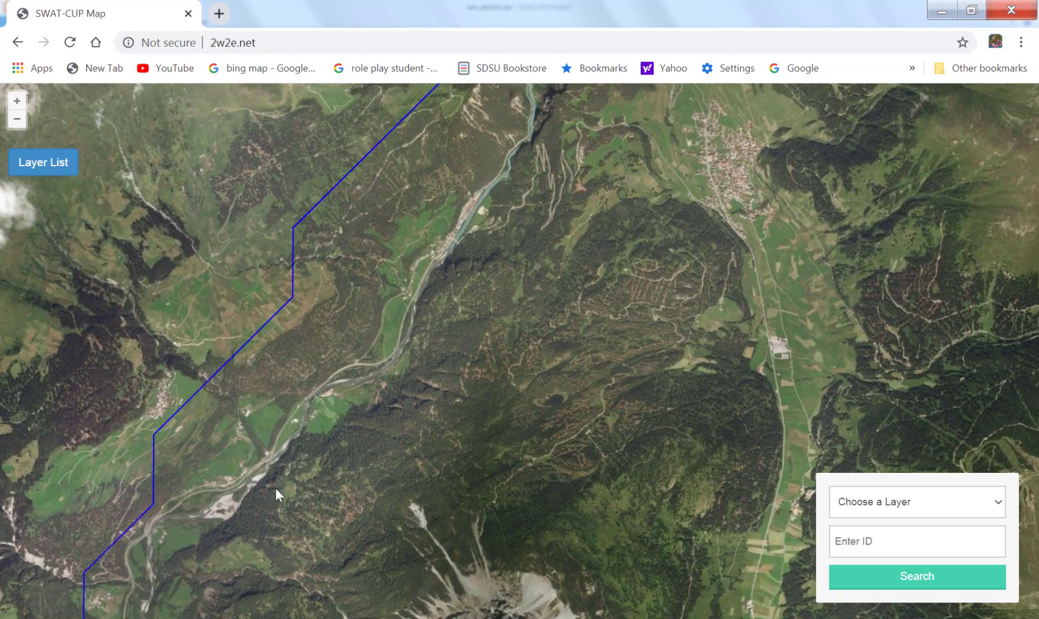
pyautogui.moveTo(349, 358); pyautogui.dragTo(338, 517)
pyautogui.moveTo(476, 223); pyautogui.dragTo(309, 530)
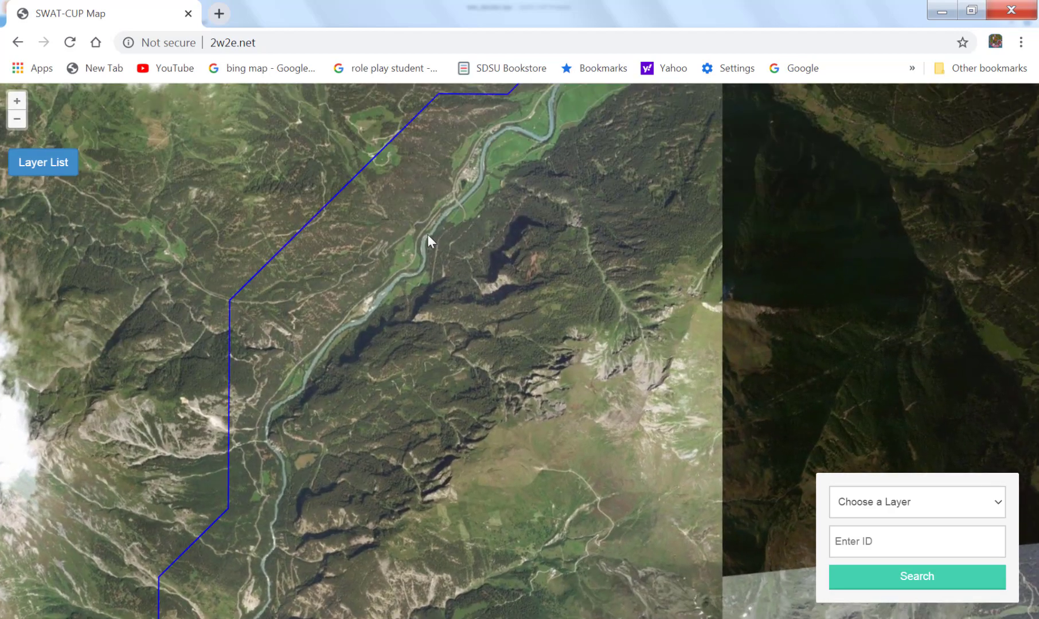
pyautogui.moveTo(446, 258); pyautogui.dragTo(390, 523)
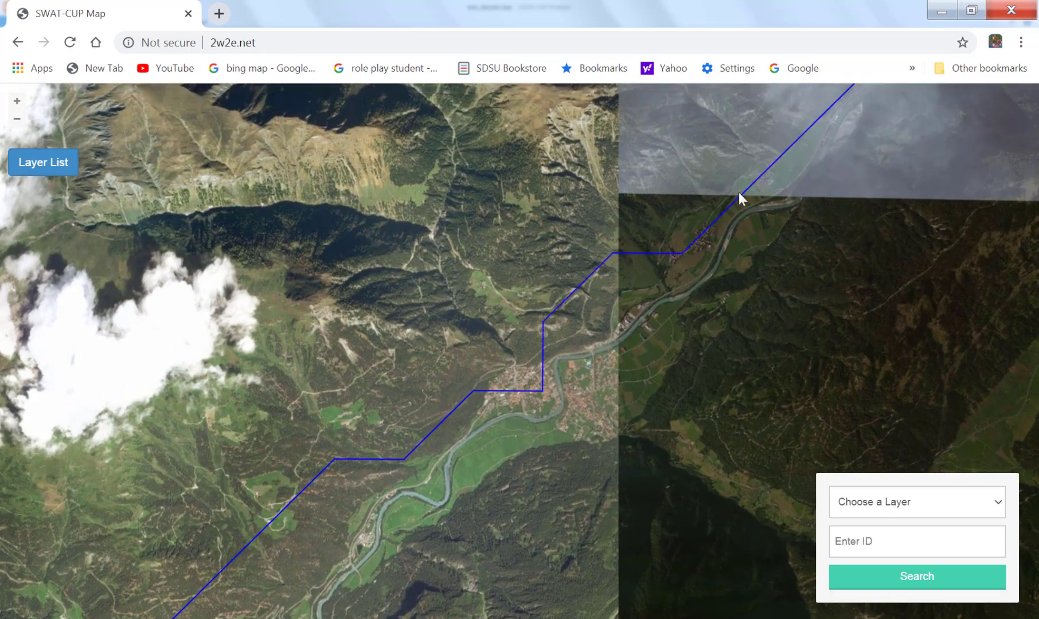
pyautogui.moveTo(674, 214); pyautogui.dragTo(436, 415)
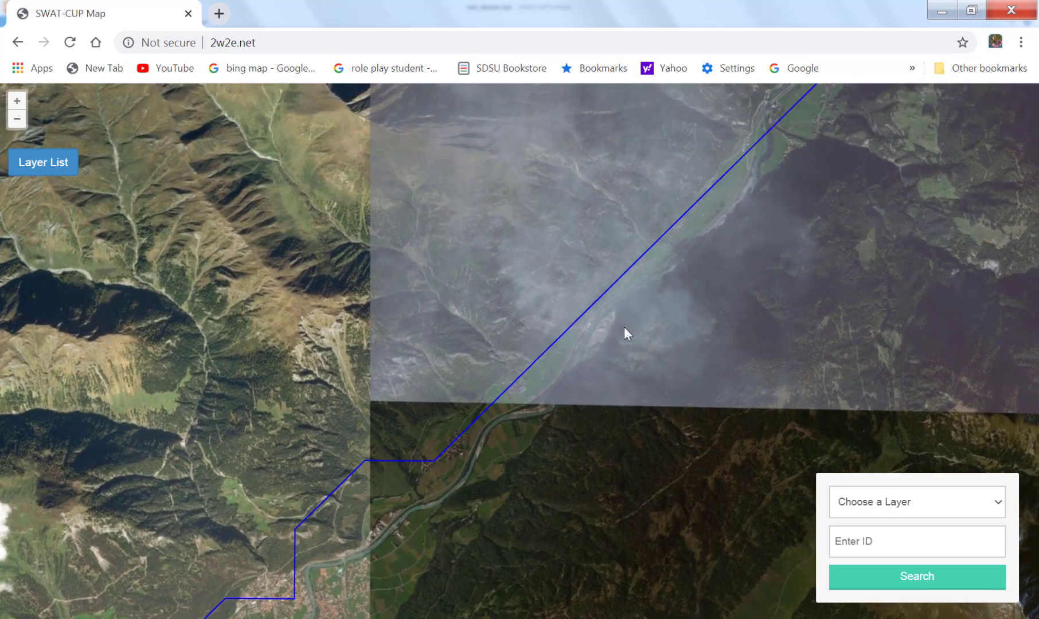
pyautogui.moveTo(620, 327); pyautogui.dragTo(543, 411)
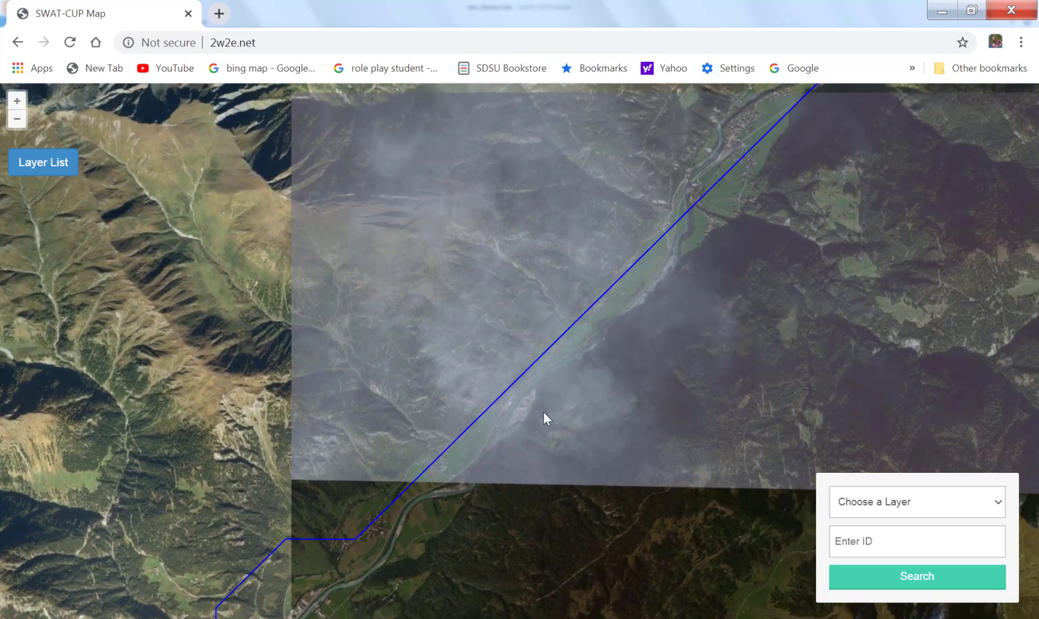
pyautogui.scroll(1, 543, 412)
pyautogui.moveTo(562, 367); pyautogui.dragTo(412, 533)
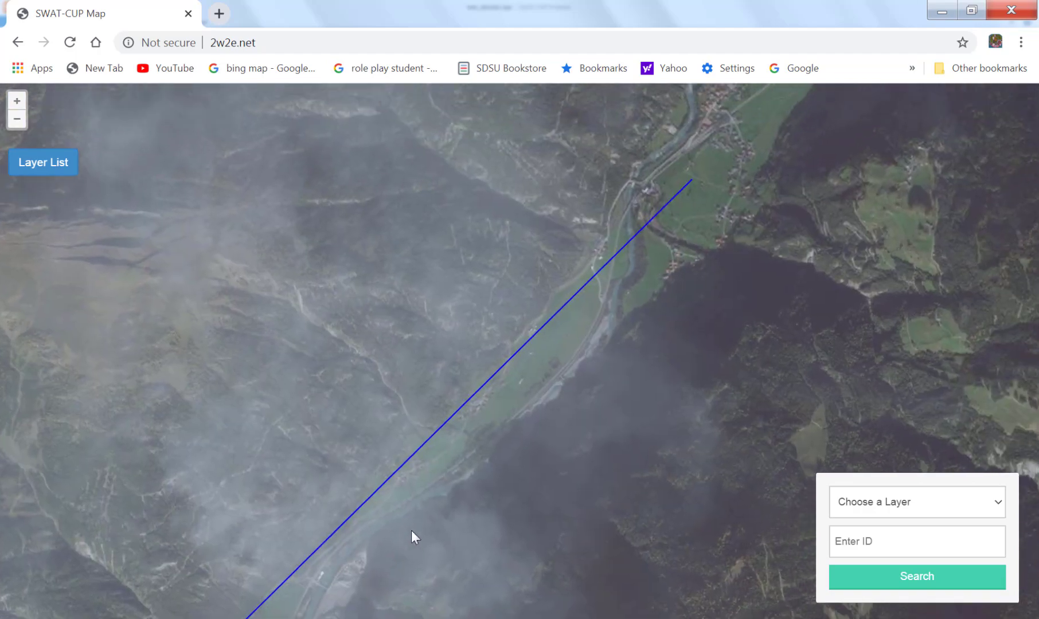
pyautogui.moveTo(629, 302); pyautogui.dragTo(519, 438)
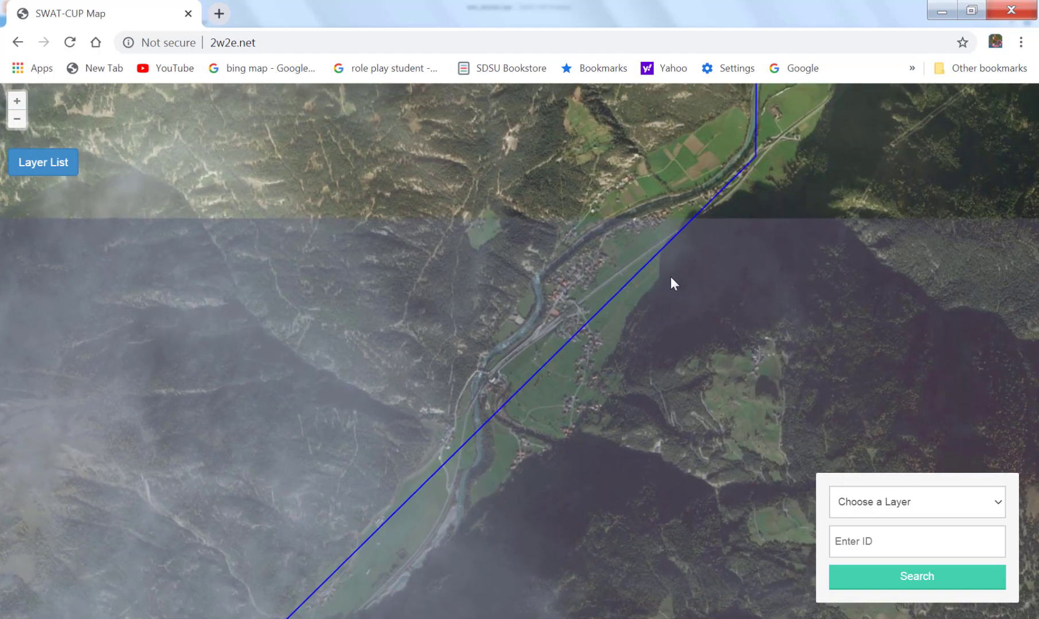
pyautogui.moveTo(670, 276); pyautogui.dragTo(567, 390)
pyautogui.moveTo(728, 284); pyautogui.dragTo(602, 498)
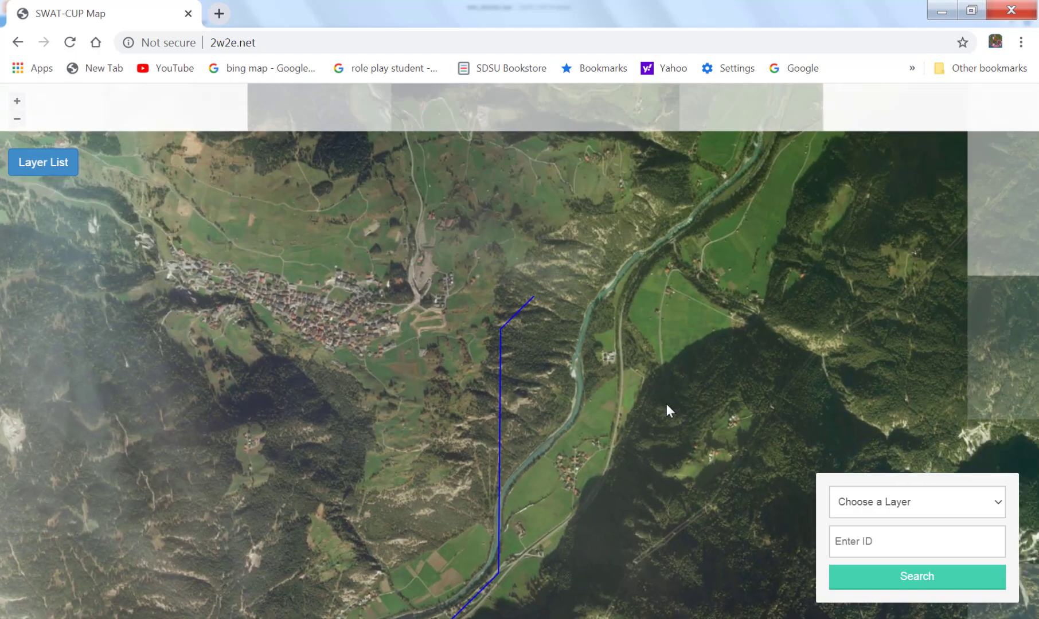
pyautogui.moveTo(677, 335); pyautogui.dragTo(524, 519)
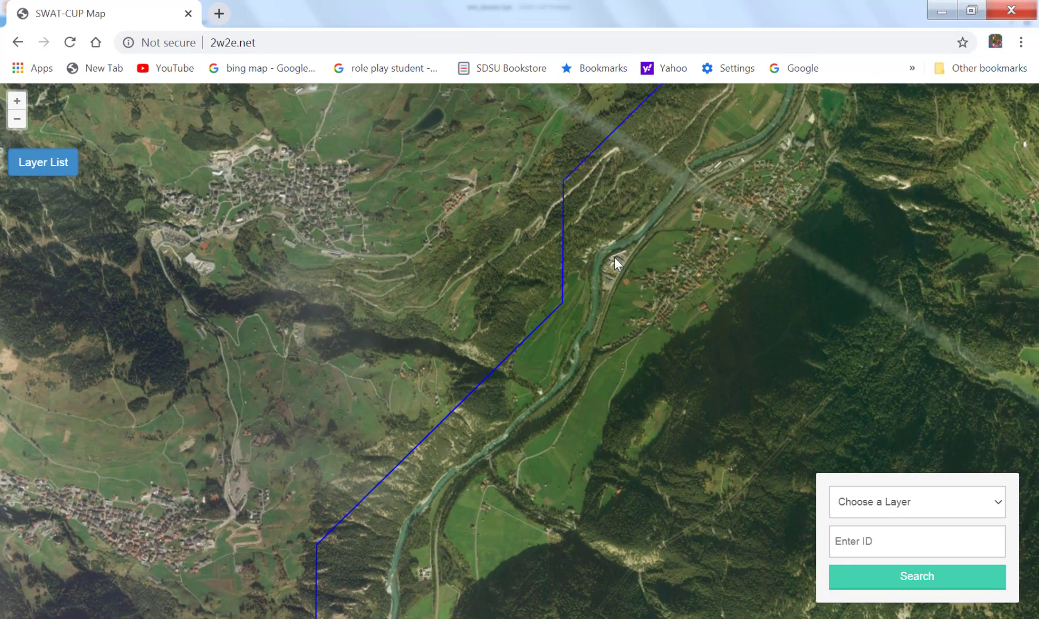
pyautogui.moveTo(670, 251); pyautogui.dragTo(525, 518)
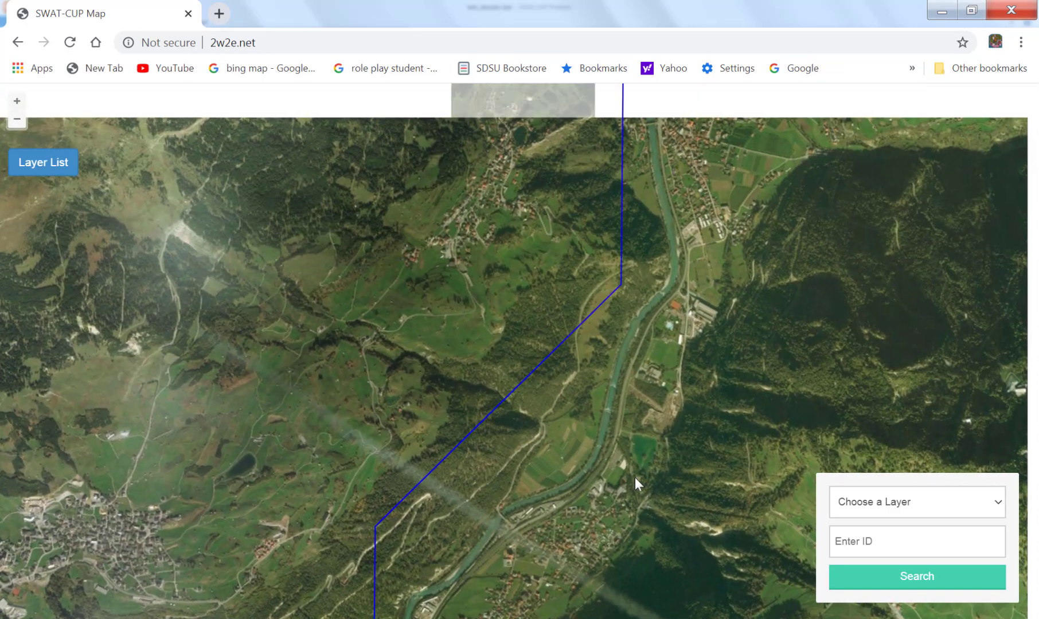
pyautogui.moveTo(651, 269); pyautogui.dragTo(538, 495)
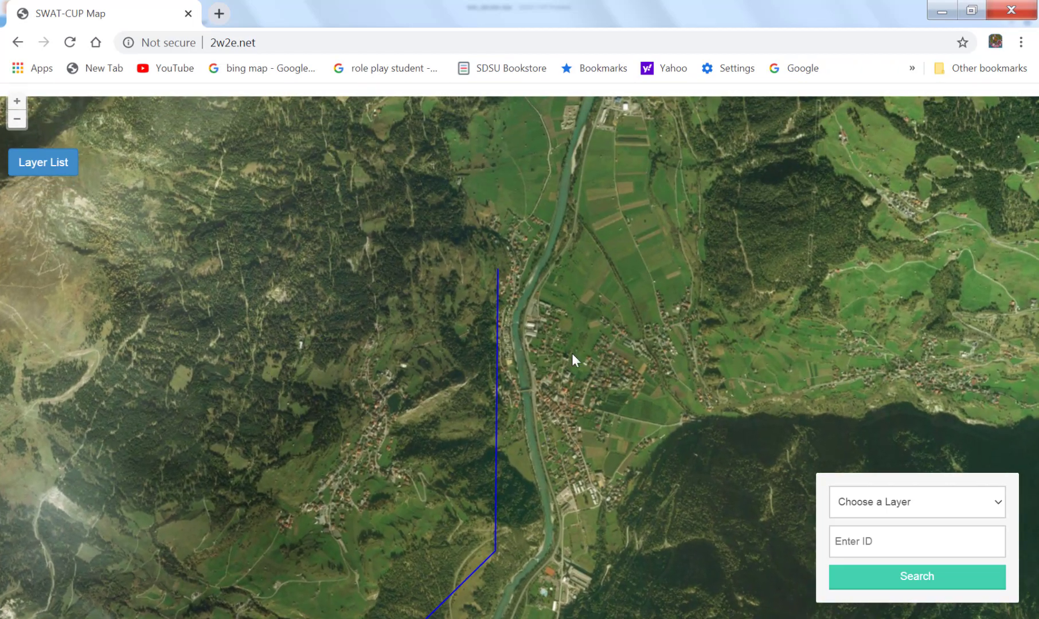
pyautogui.moveTo(587, 280); pyautogui.dragTo(570, 459)
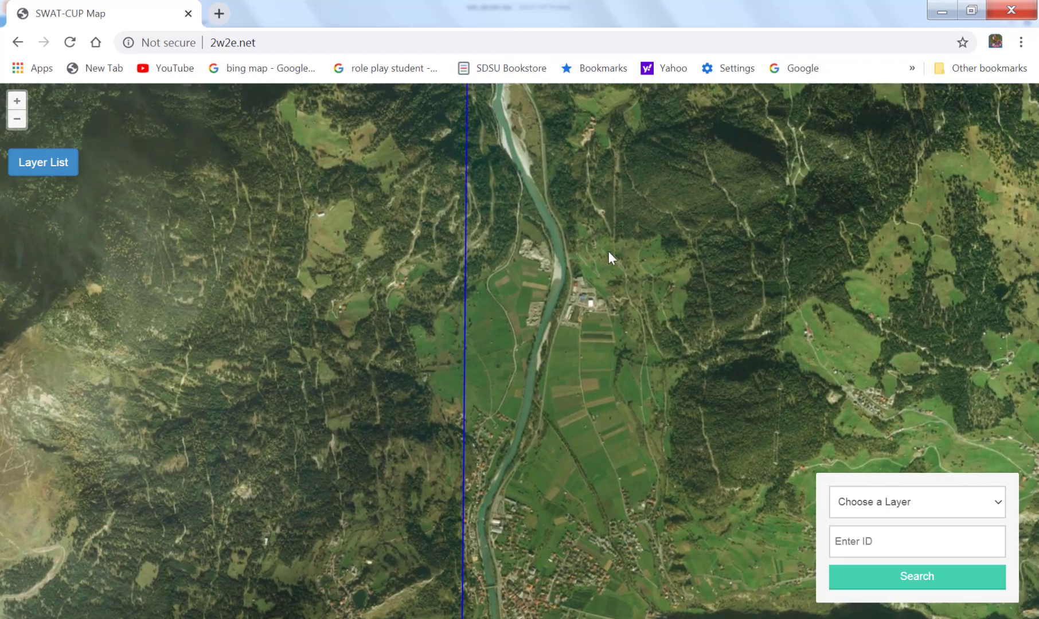
pyautogui.moveTo(609, 249); pyautogui.dragTo(608, 431)
pyautogui.moveTo(552, 234); pyautogui.dragTo(559, 524)
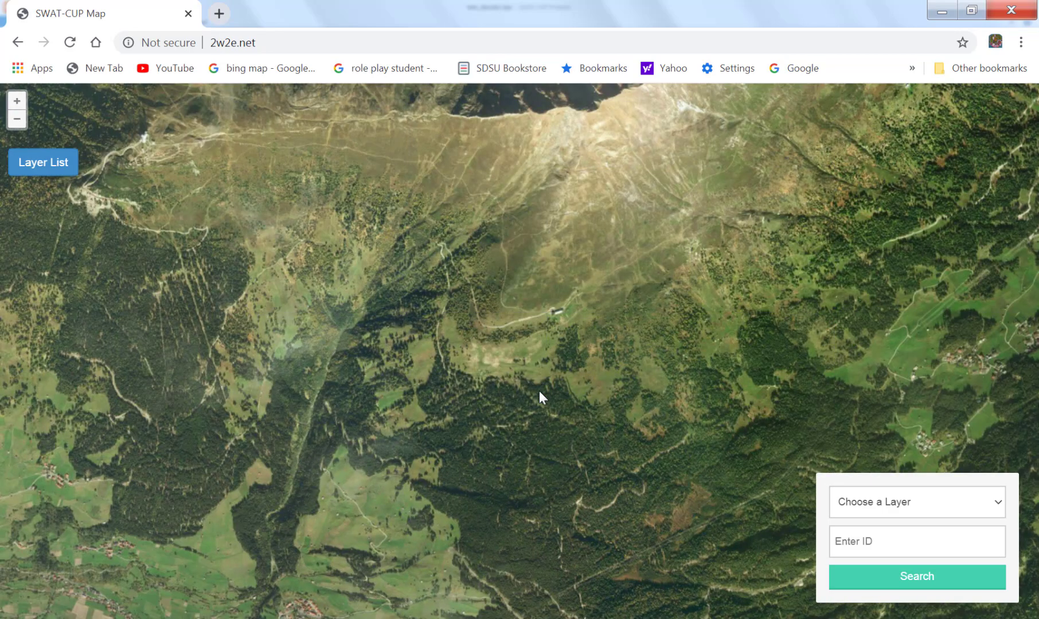
# Compare the stream line with the actual river along the broad east-west valley, up to the outlet point at the lower end of subbasin 54.
pyautogui.scroll(-2, 539, 390)
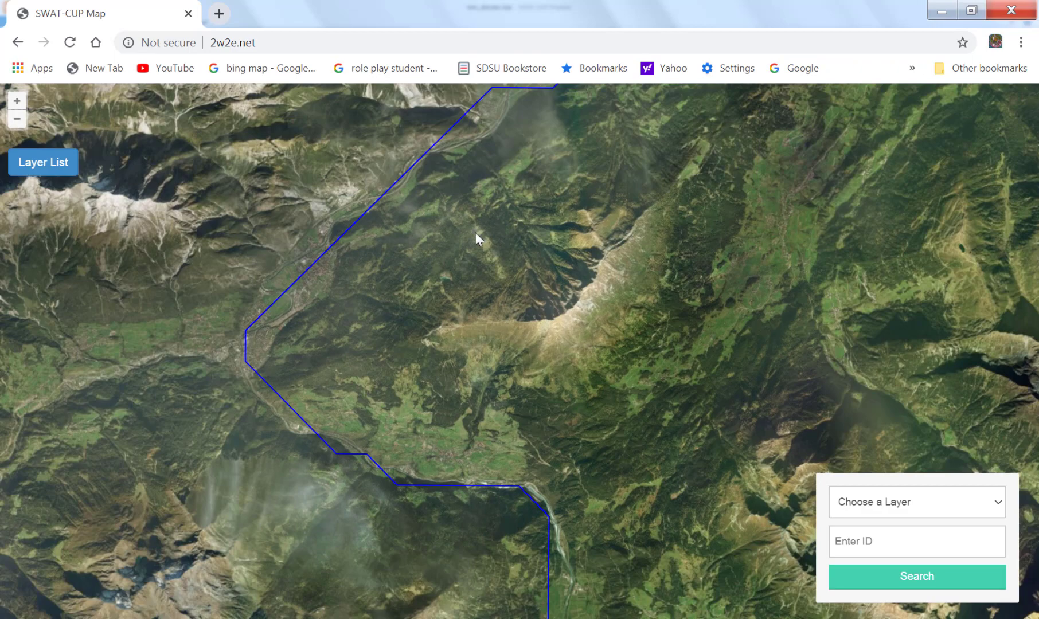
pyautogui.moveTo(476, 235); pyautogui.dragTo(227, 376)
pyautogui.moveTo(498, 447); pyautogui.dragTo(302, 557)
pyautogui.moveTo(627, 450); pyautogui.dragTo(333, 493)
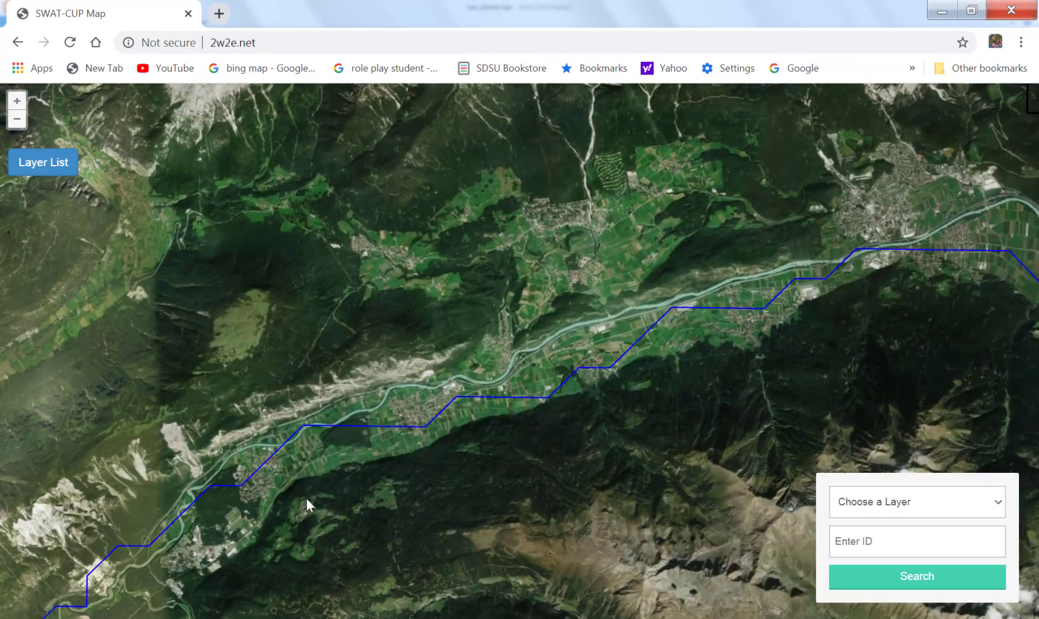
pyautogui.moveTo(812, 293); pyautogui.dragTo(345, 395)
pyautogui.moveTo(594, 455); pyautogui.dragTo(323, 352)
pyautogui.scroll(1, 323, 351)
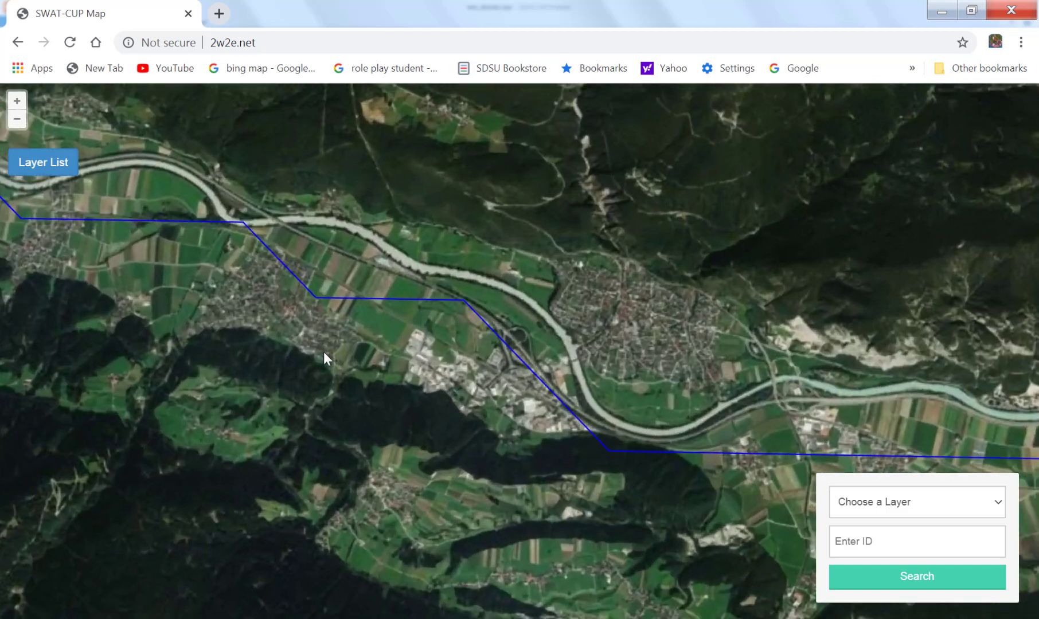
pyautogui.scroll(-2, 323, 351)
pyautogui.scroll(-1, 324, 358)
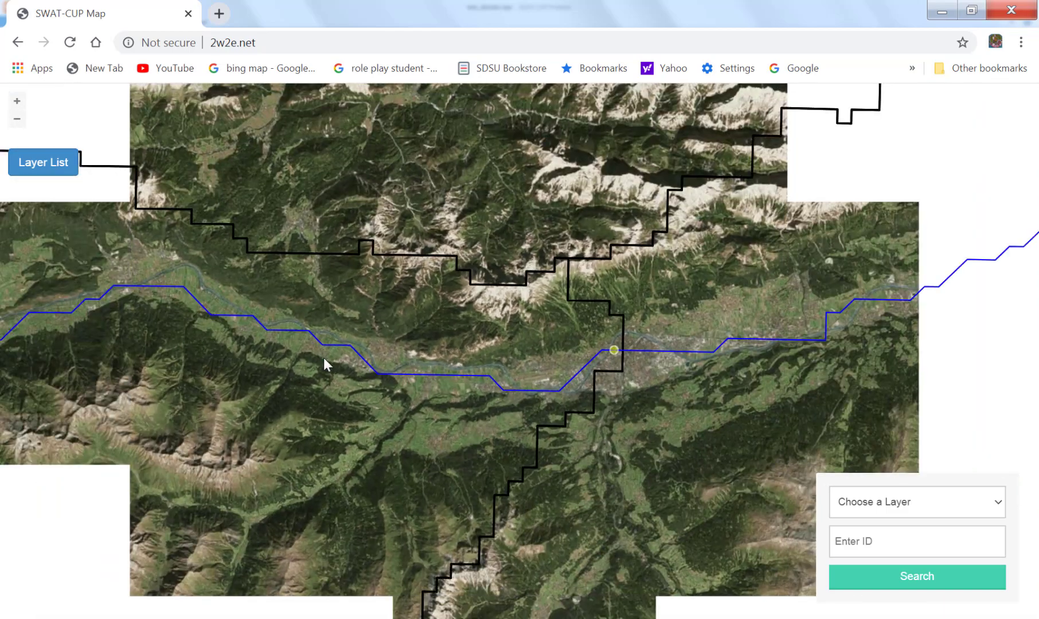
# Trace the river layer downstream through subbasin 48 to the tributary outlets near subbasin 36, checking it against the real river courses.
pyautogui.scroll(-1, 323, 361)
pyautogui.moveTo(789, 308); pyautogui.dragTo(362, 571)
pyautogui.moveTo(887, 327); pyautogui.dragTo(506, 580)
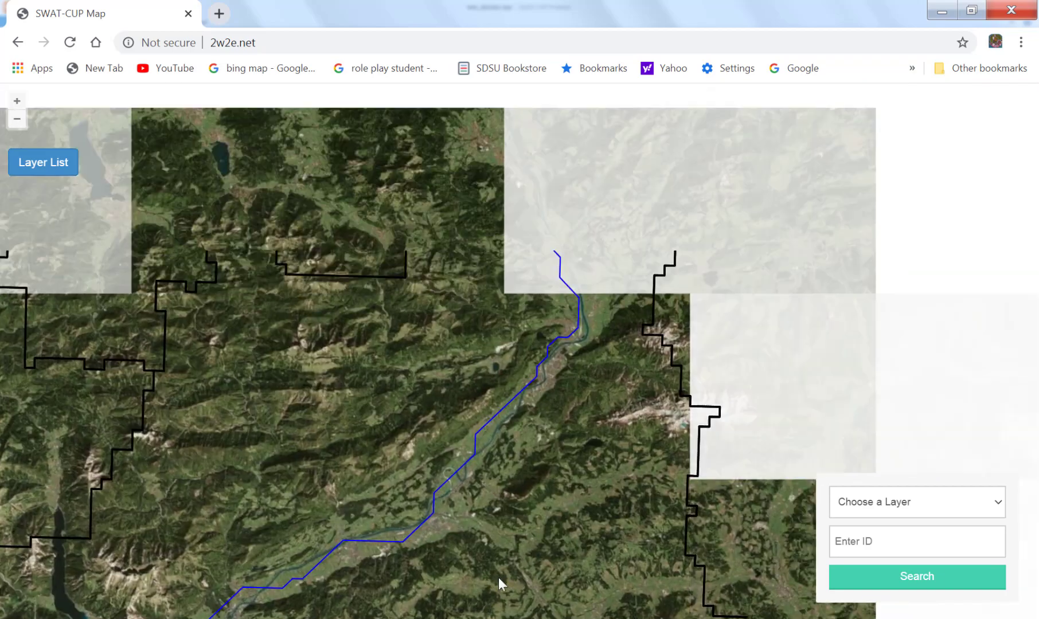
pyautogui.moveTo(516, 220); pyautogui.dragTo(528, 479)
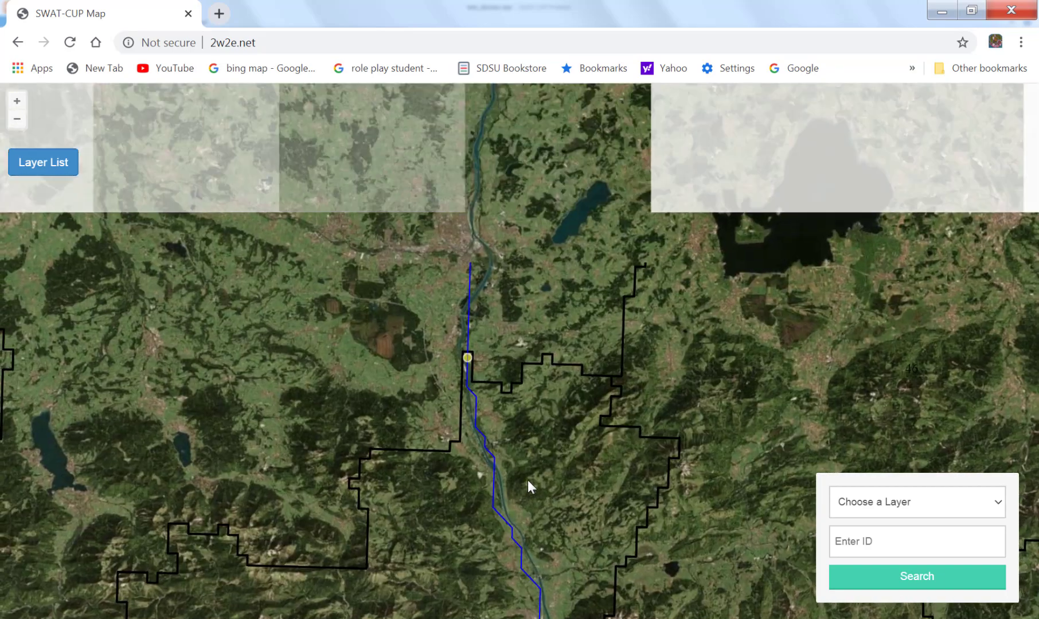
pyautogui.moveTo(520, 239); pyautogui.dragTo(595, 516)
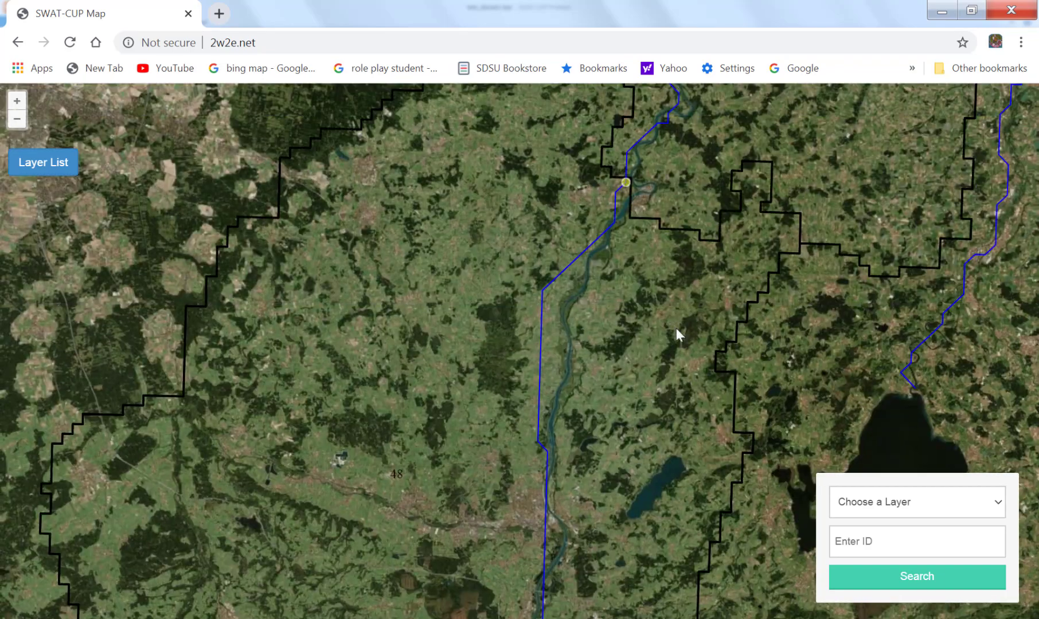
pyautogui.moveTo(693, 184); pyautogui.dragTo(542, 422)
pyautogui.moveTo(746, 307); pyautogui.dragTo(403, 438)
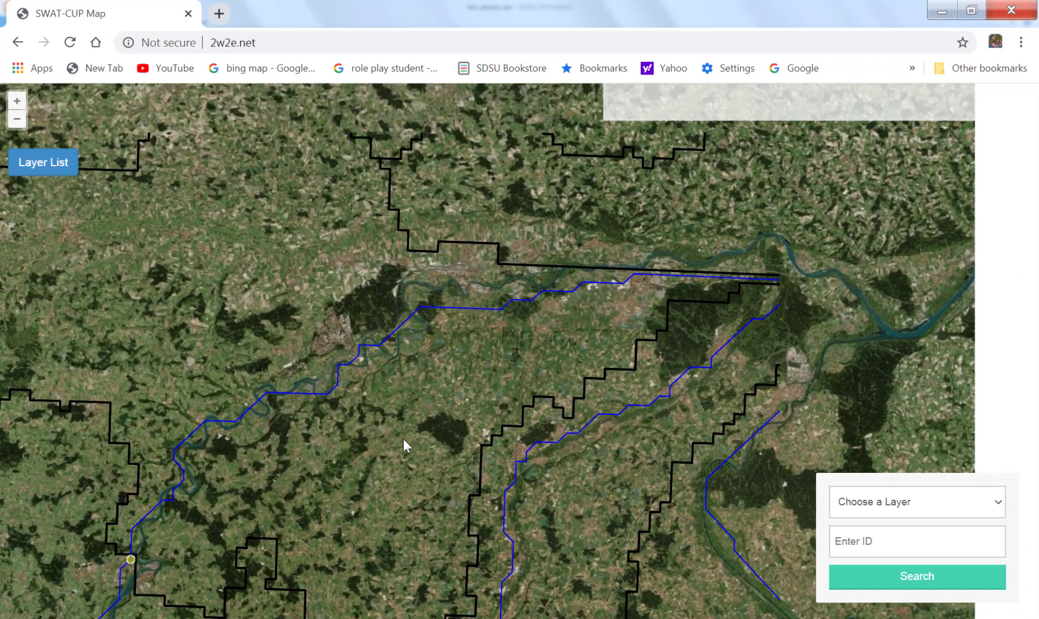
pyautogui.moveTo(781, 359); pyautogui.dragTo(543, 400)
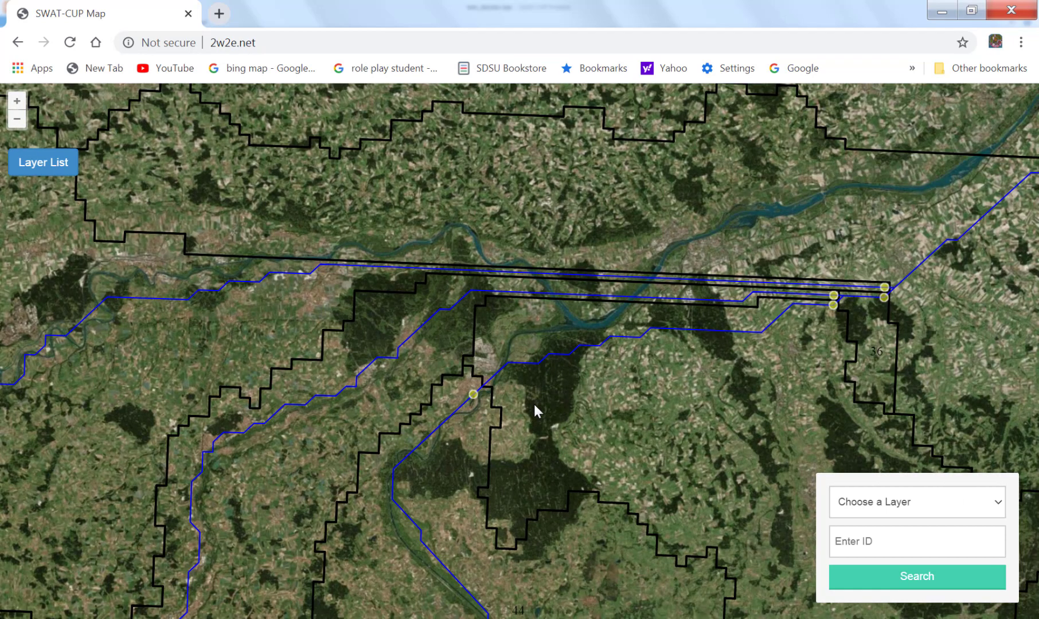
# Compare the blue stream lines and tributary outlets near subbasin 36 with the real river course toward the northeast.
pyautogui.scroll(2, 533, 402)
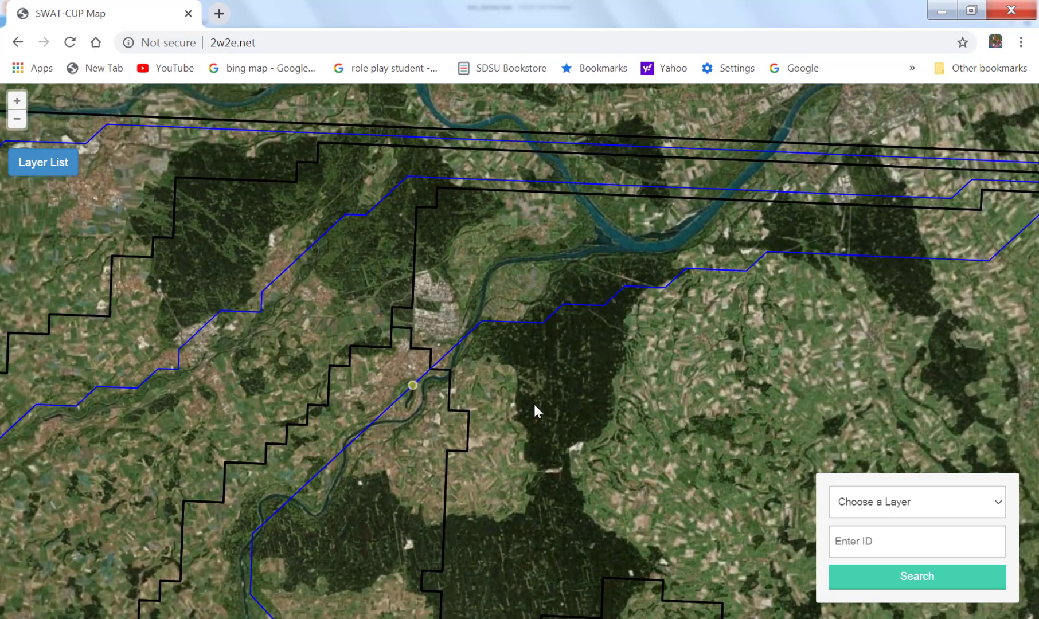
pyautogui.moveTo(672, 264); pyautogui.dragTo(438, 464)
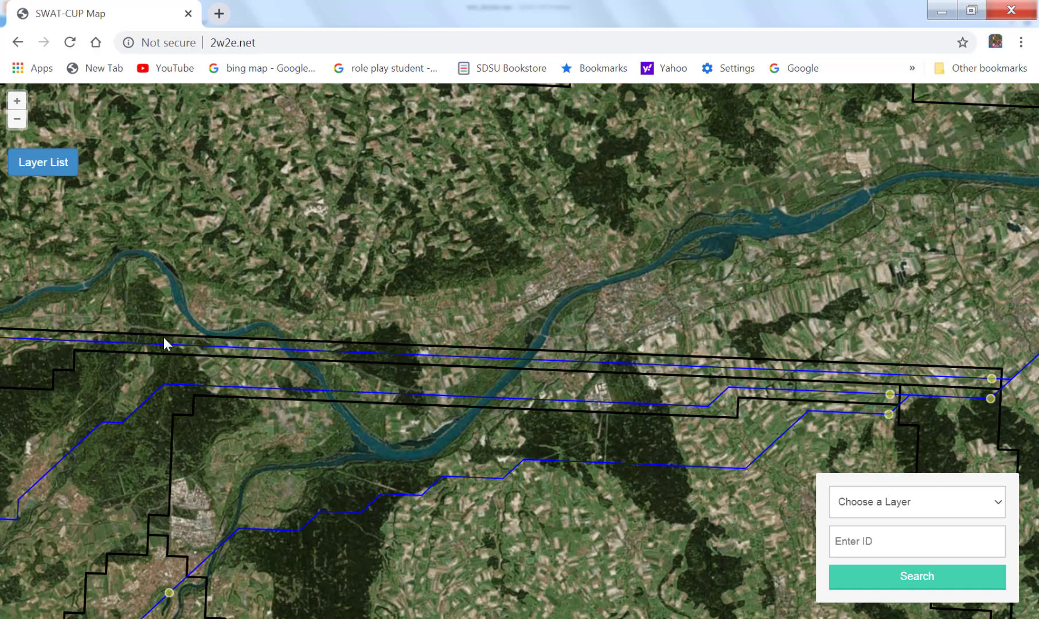
pyautogui.moveTo(765, 328); pyautogui.dragTo(481, 457)
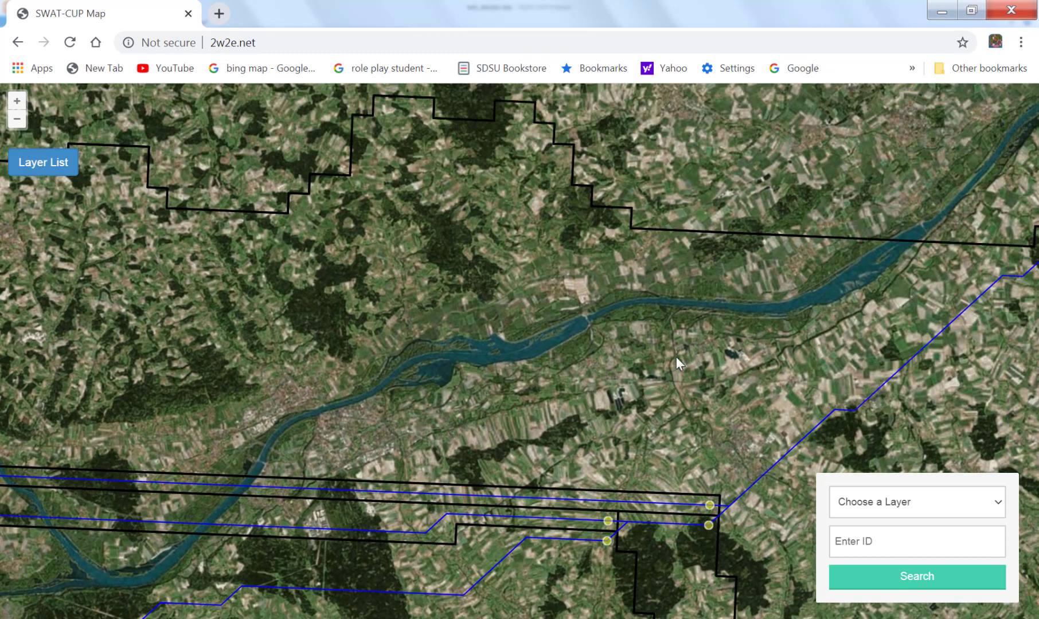
pyautogui.moveTo(676, 357); pyautogui.dragTo(322, 424)
pyautogui.scroll(2, 484, 373)
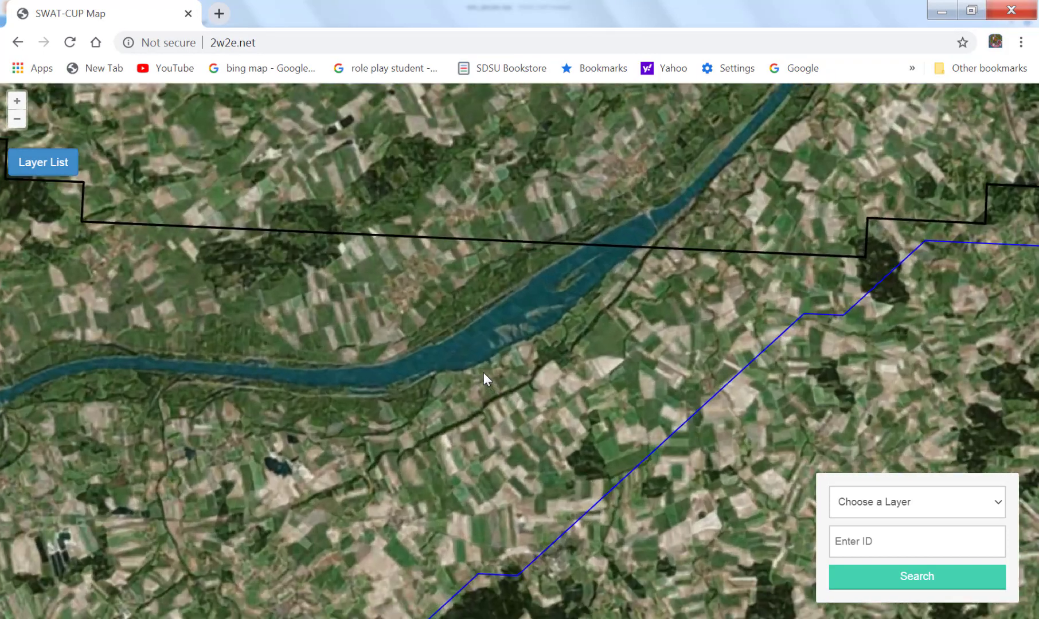
pyautogui.scroll(-2, 482, 373)
pyautogui.scroll(-3, 483, 374)
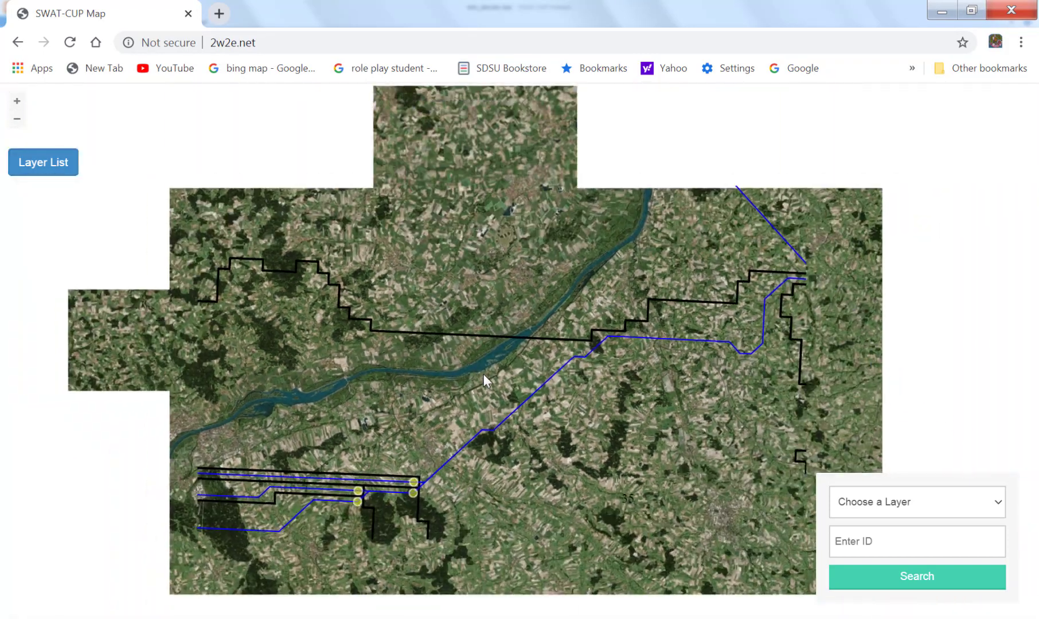
# Trace the stream line north to the outlet south of the river confluence and inspect its offset from the real channel near the dam.
pyautogui.moveTo(708, 197); pyautogui.dragTo(531, 489)
pyautogui.scroll(3, 580, 420)
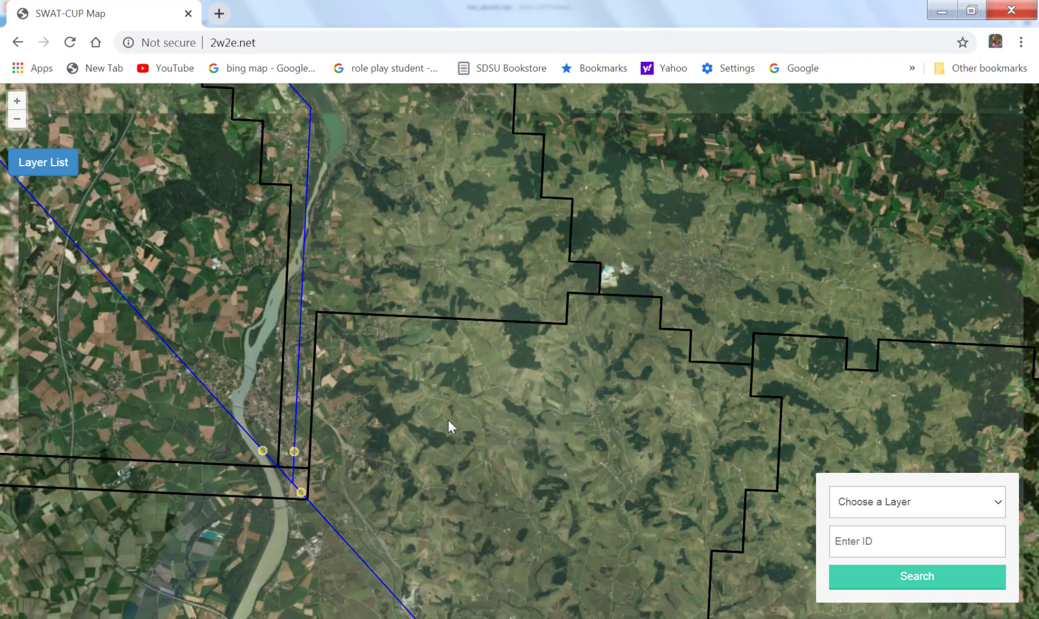
pyautogui.moveTo(445, 285); pyautogui.dragTo(467, 551)
pyautogui.moveTo(378, 304); pyautogui.dragTo(414, 479)
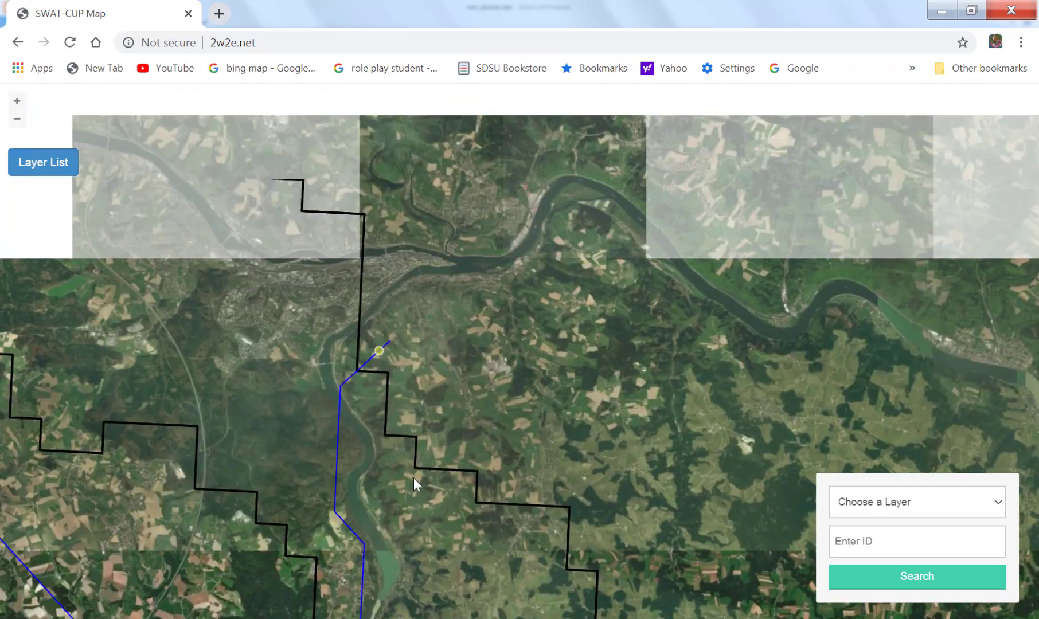
pyautogui.scroll(2, 418, 479)
pyautogui.scroll(1, 417, 477)
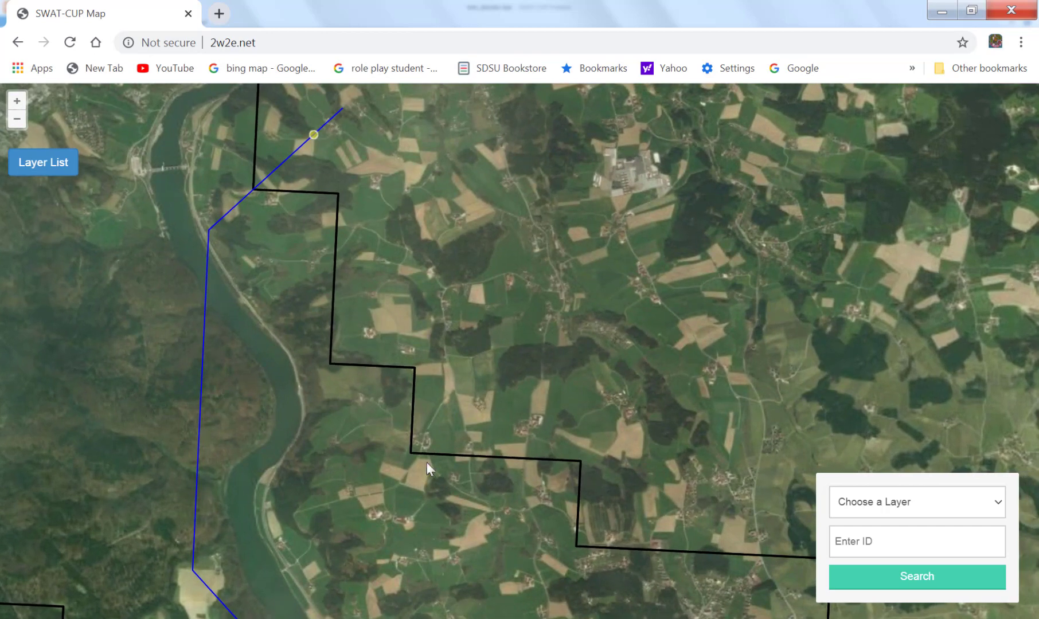
pyautogui.moveTo(186, 260); pyautogui.dragTo(378, 422)
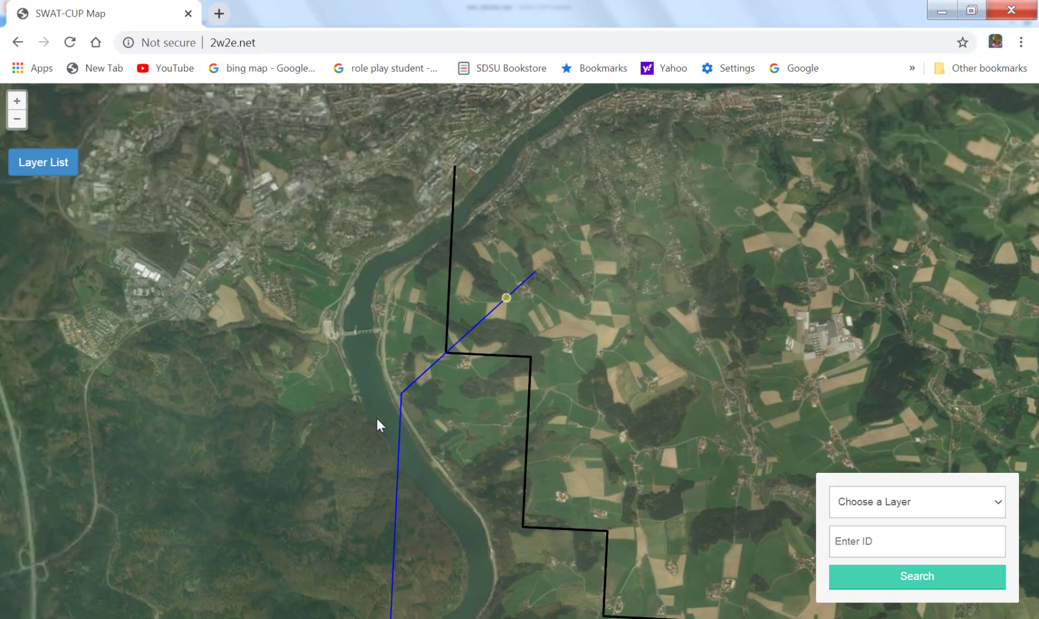
pyautogui.scroll(2, 375, 340)
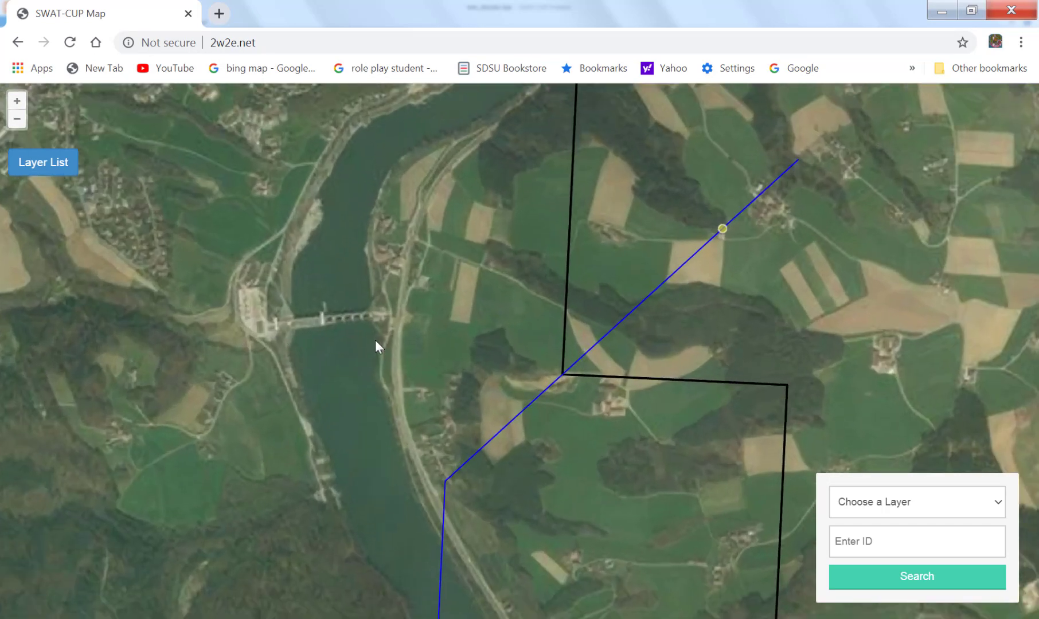
pyautogui.scroll(-5, 479, 332)
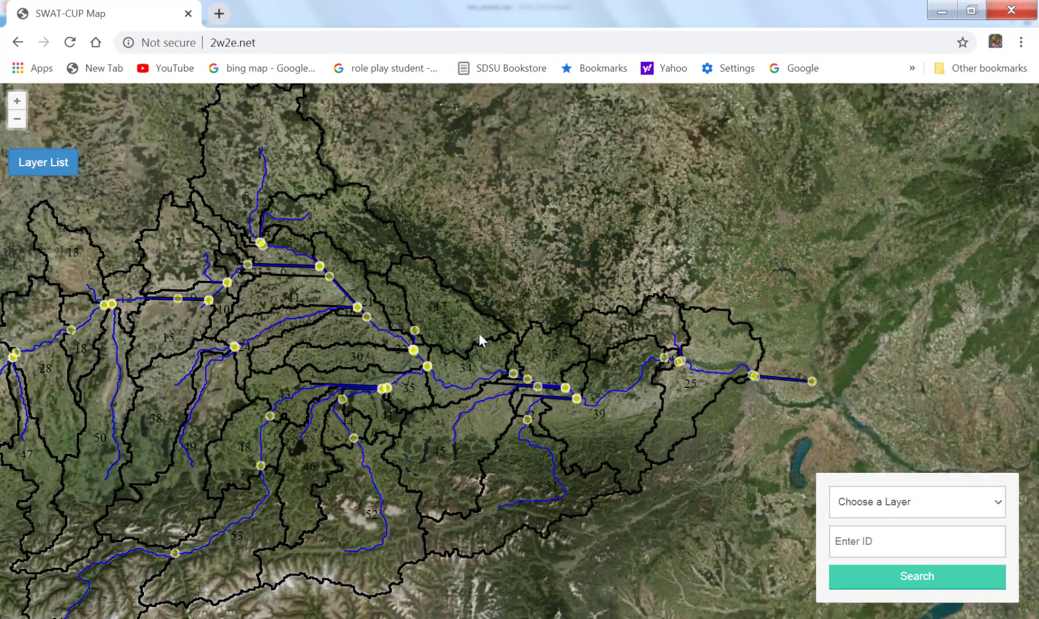
# Review the whole watershed, then examine the northern stream lines and outlets from subbasin 12 eastward to subbasins 5 and 6.
pyautogui.scroll(-1, 479, 333)
pyautogui.moveTo(353, 343); pyautogui.dragTo(552, 414)
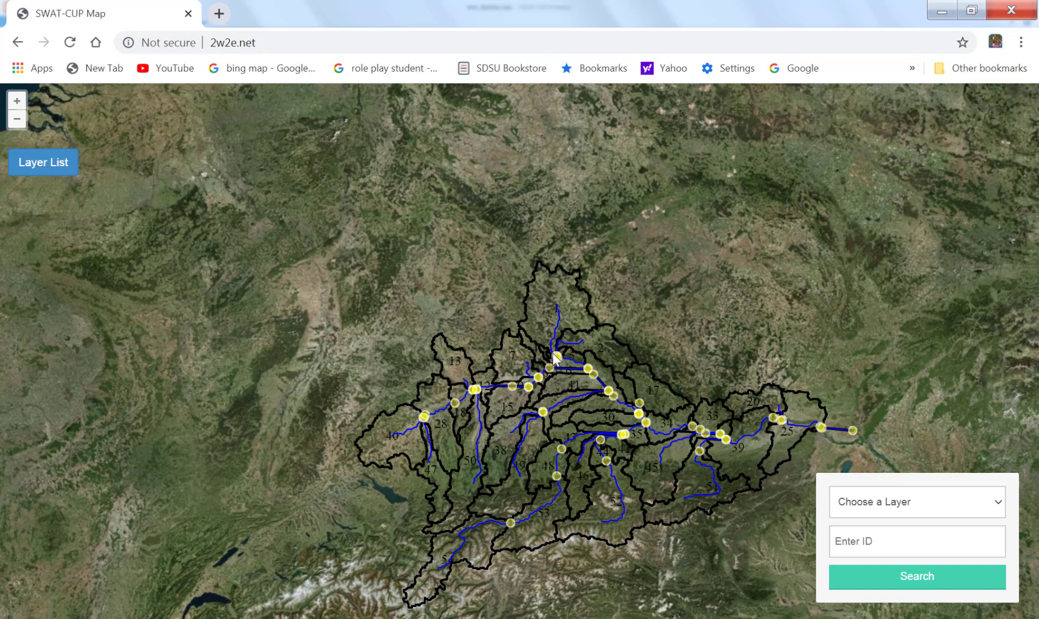
pyautogui.scroll(1, 461, 363)
pyautogui.scroll(1, 462, 362)
pyautogui.moveTo(638, 374); pyautogui.dragTo(319, 158)
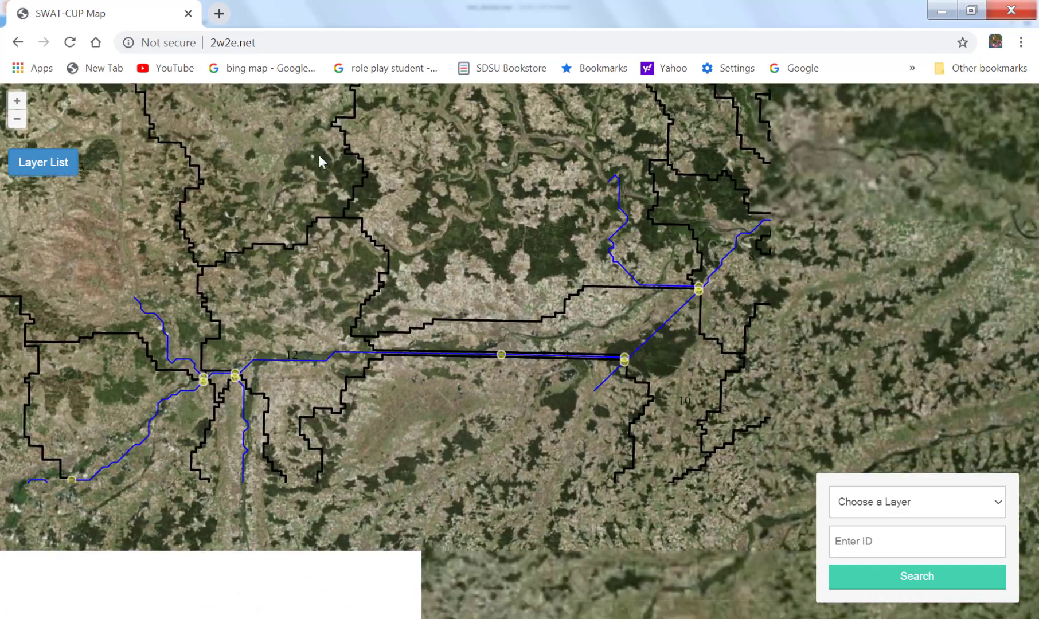
pyautogui.moveTo(618, 266); pyautogui.dragTo(404, 461)
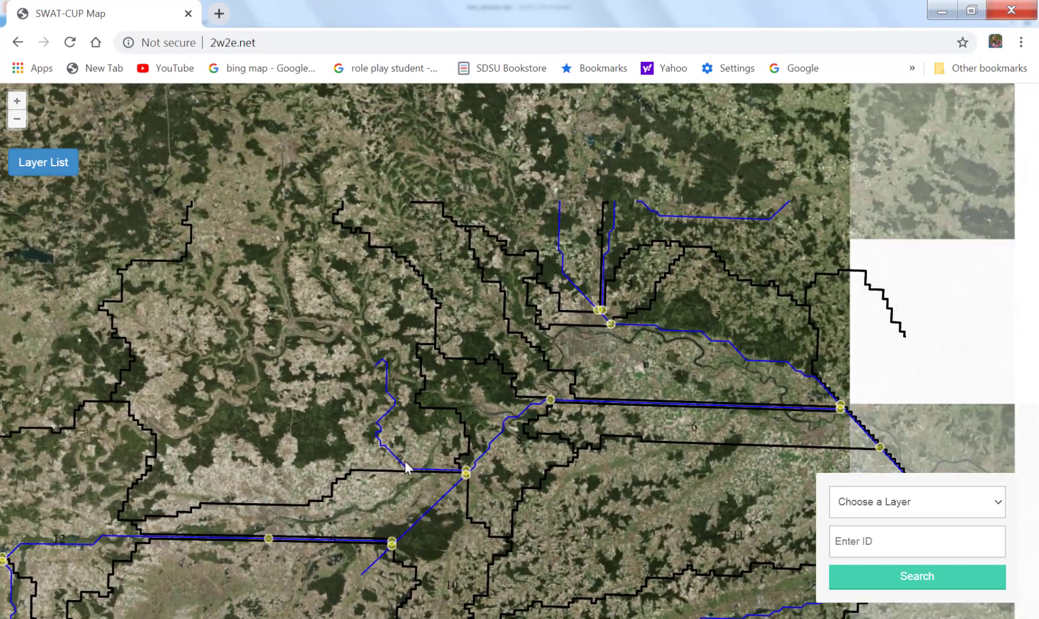
pyautogui.moveTo(660, 333); pyautogui.dragTo(352, 376)
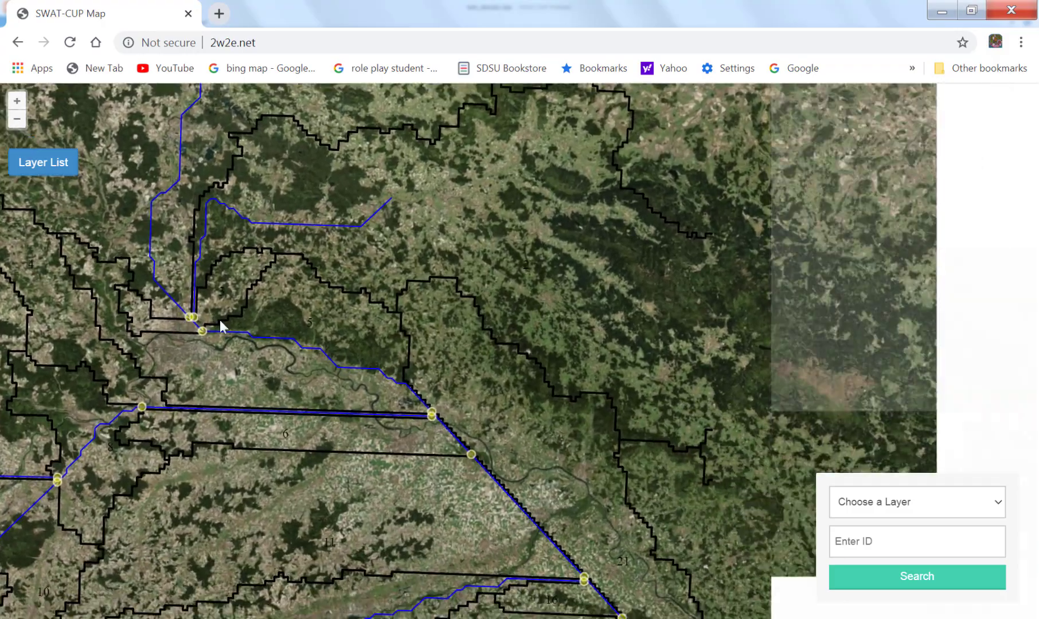
# Compare the diagonal stream line and outlets east of subbasin 6 with the meandering river in the satellite imagery.
pyautogui.scroll(2, 356, 377)
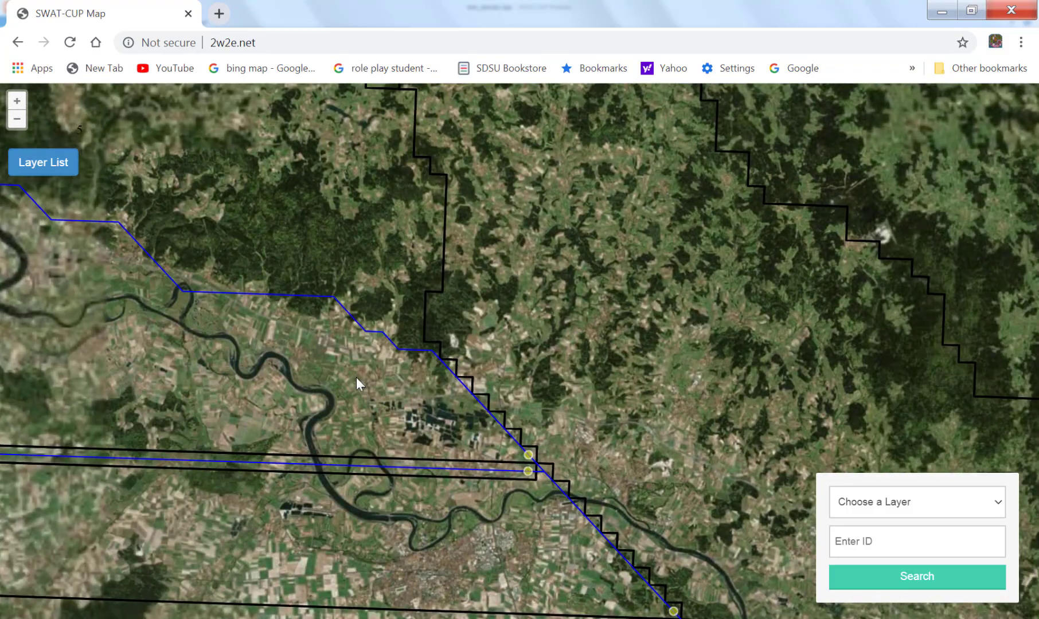
pyautogui.scroll(1, 356, 378)
pyautogui.moveTo(315, 329); pyautogui.dragTo(321, 162)
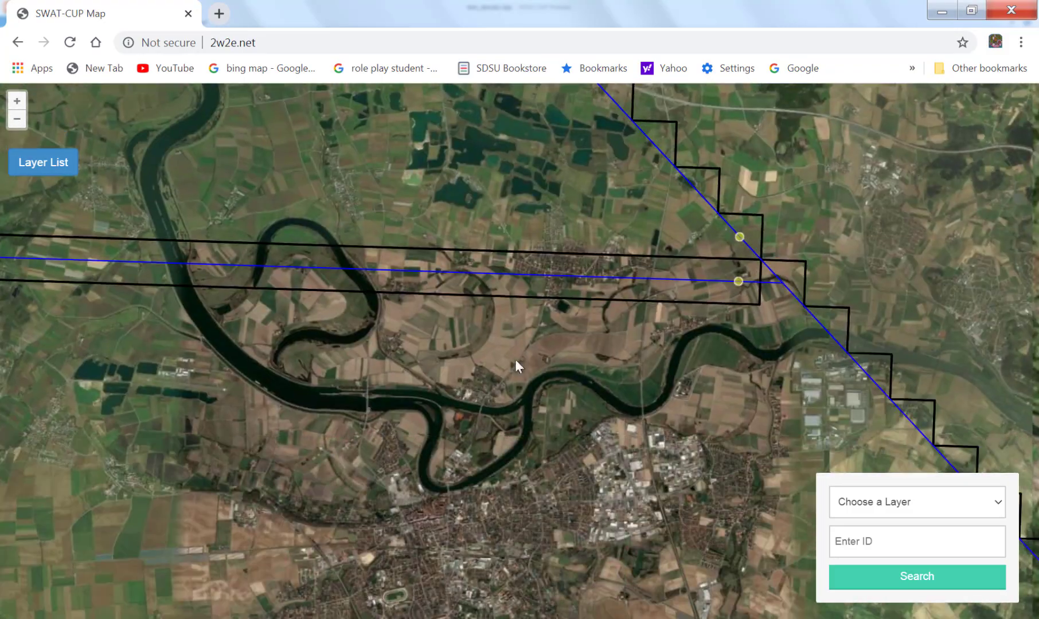
pyautogui.moveTo(676, 439); pyautogui.dragTo(374, 371)
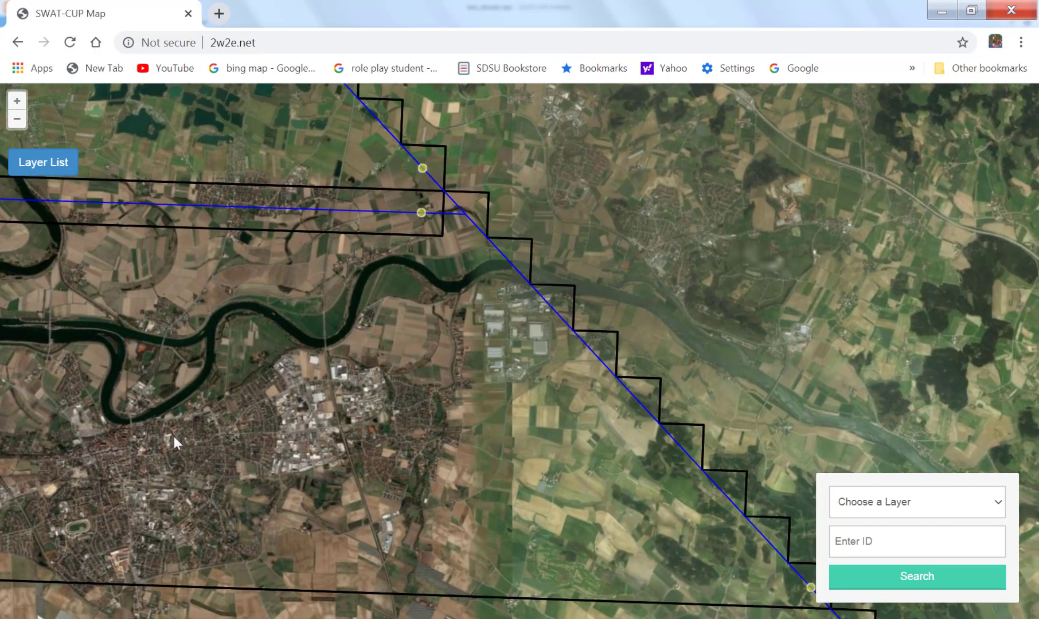
pyautogui.moveTo(587, 443); pyautogui.dragTo(262, 451)
pyautogui.scroll(1, 380, 382)
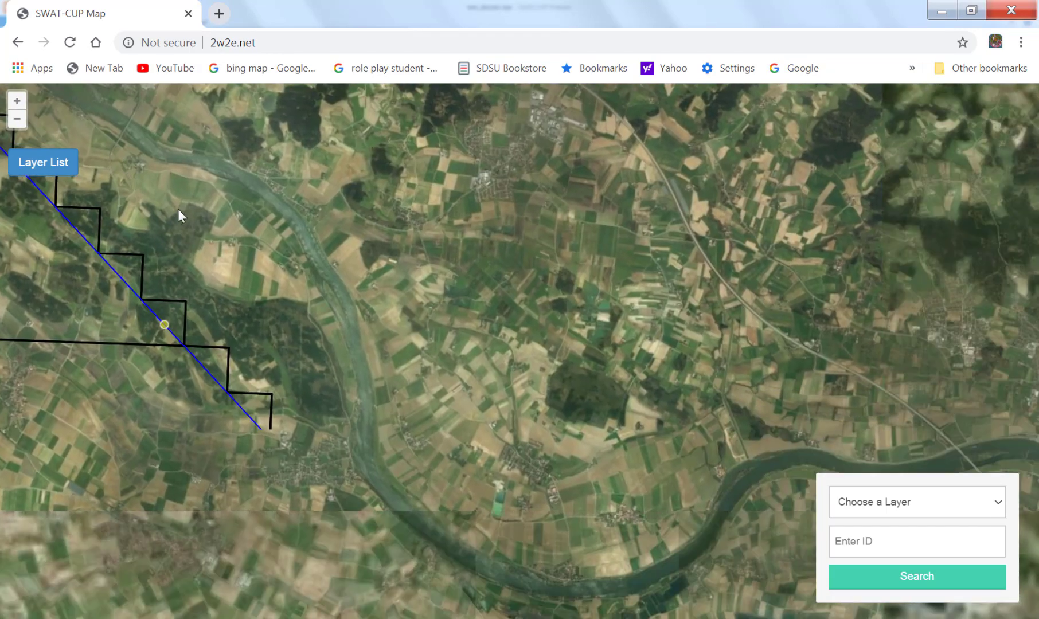
pyautogui.scroll(2, 314, 385)
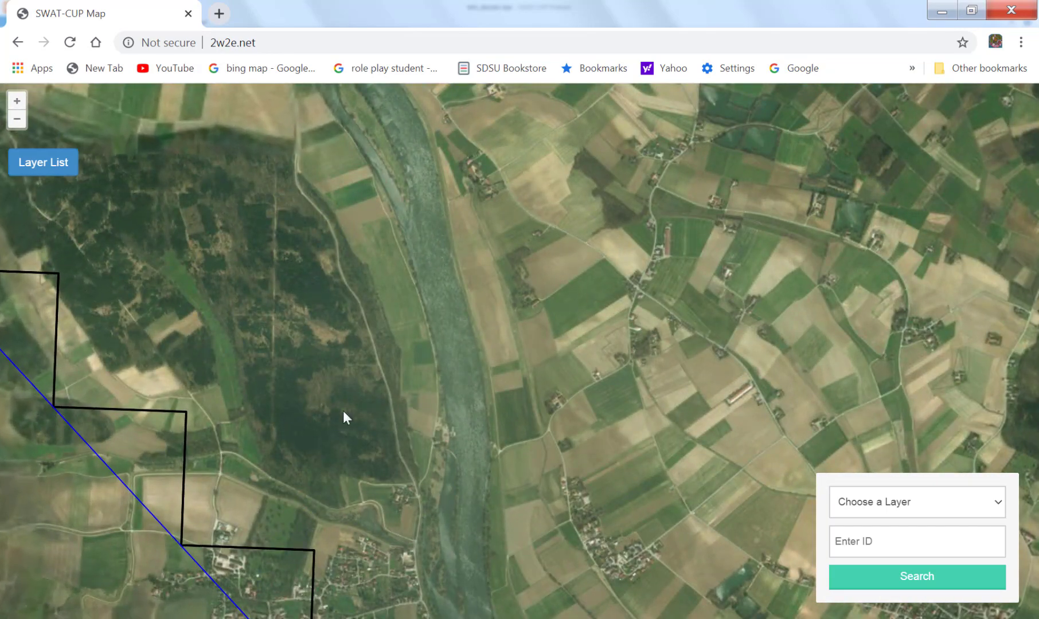
# Follow the real river downstream in close-up, past the city and its bridges to the tributary confluence.
pyautogui.moveTo(751, 545); pyautogui.dragTo(485, 168)
pyautogui.moveTo(482, 363); pyautogui.dragTo(116, 186)
pyautogui.moveTo(348, 246); pyautogui.dragTo(434, 559)
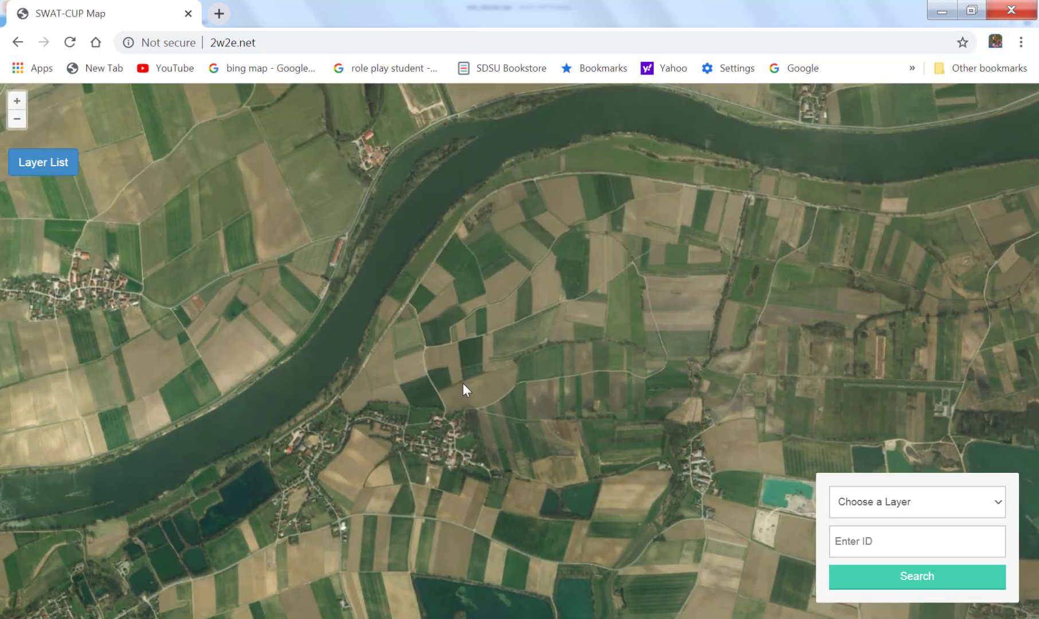
pyautogui.moveTo(462, 383); pyautogui.dragTo(102, 489)
pyautogui.moveTo(577, 300); pyautogui.dragTo(23, 346)
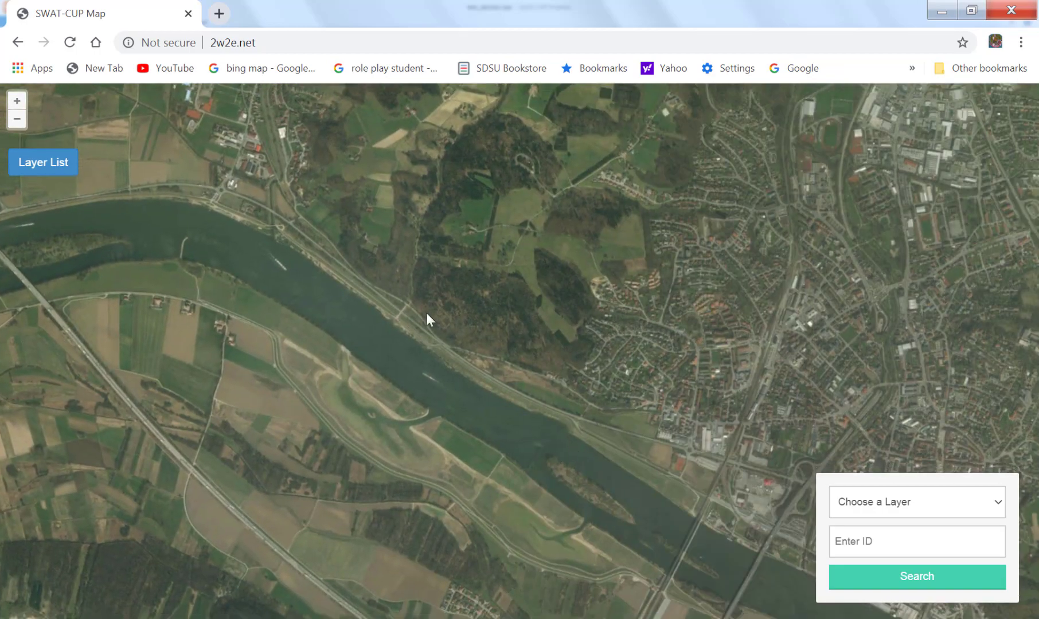
pyautogui.moveTo(448, 341); pyautogui.dragTo(176, 120)
pyautogui.moveTo(524, 473); pyautogui.dragTo(281, 255)
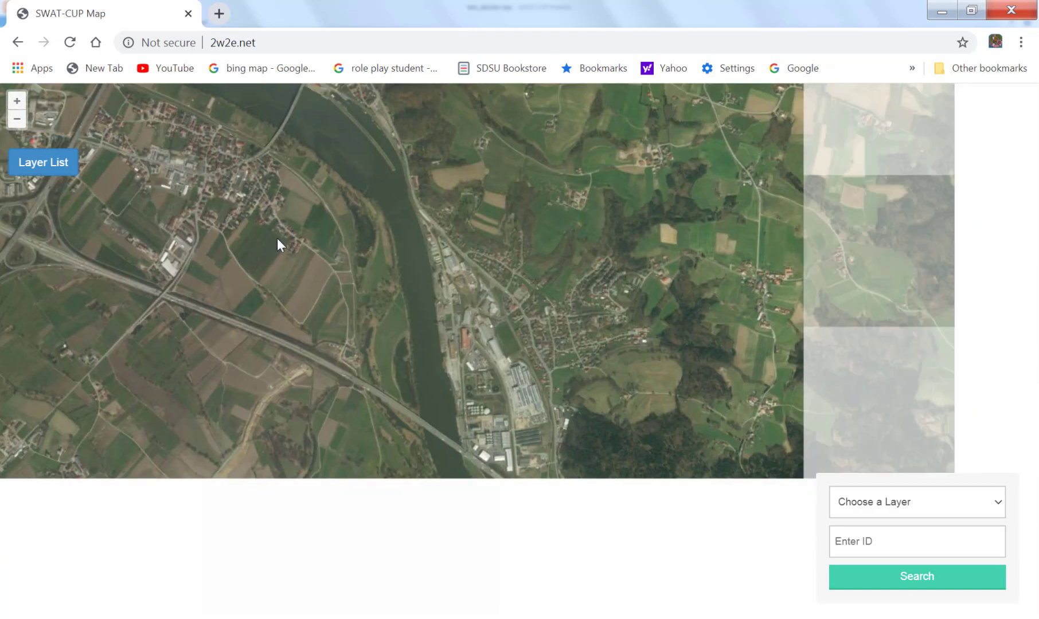
pyautogui.moveTo(528, 515); pyautogui.dragTo(314, 241)
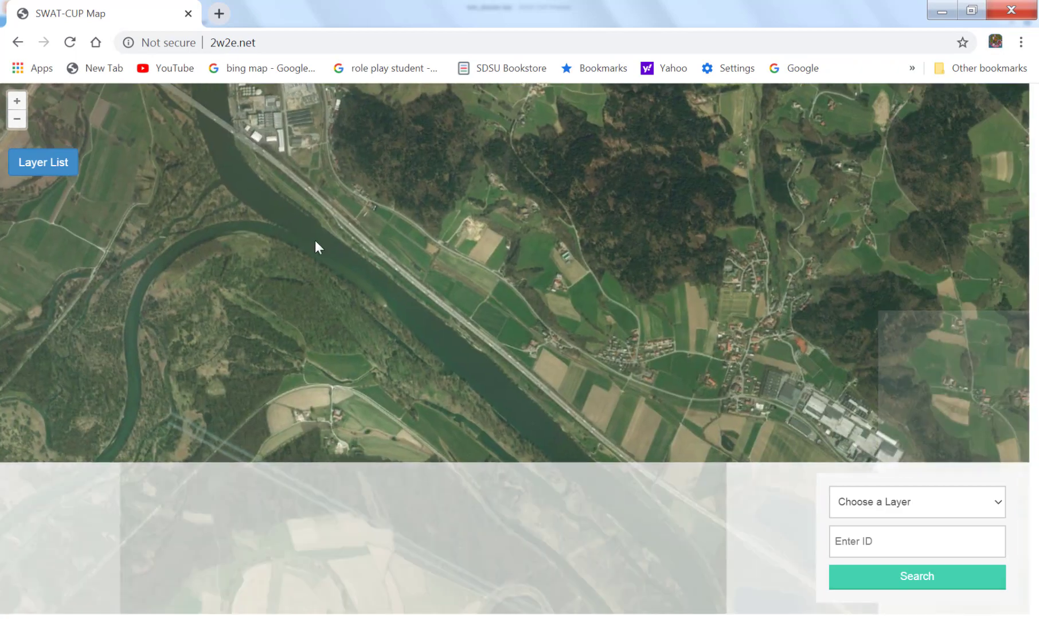
# Follow the real river from the tributary confluence past the riverside villages to the large meander at the subbasin 21 label.
pyautogui.moveTo(545, 528); pyautogui.dragTo(298, 287)
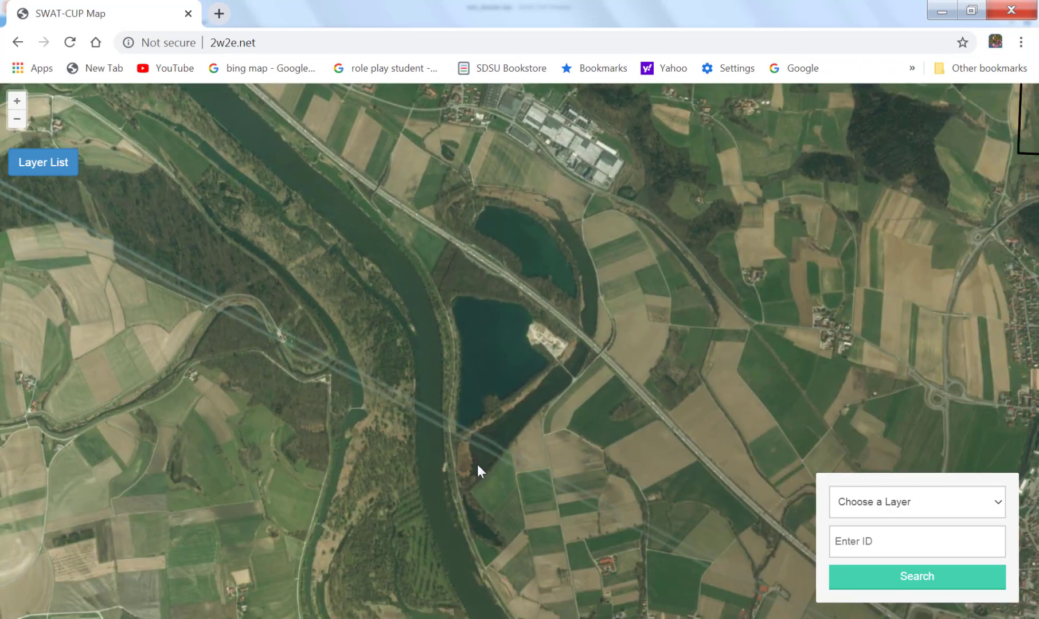
pyautogui.moveTo(515, 438); pyautogui.dragTo(511, 223)
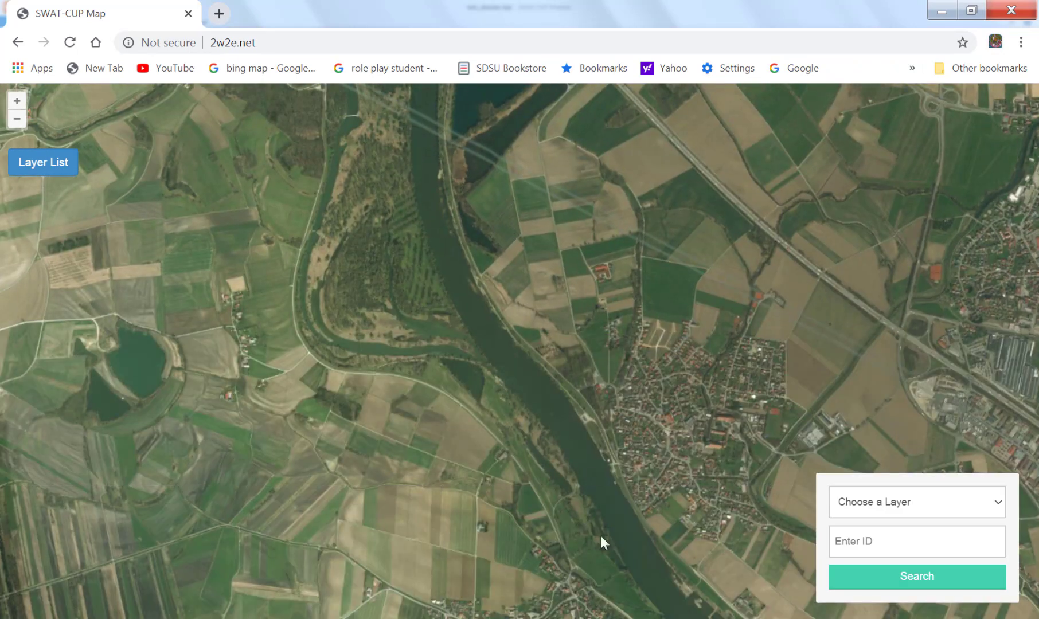
pyautogui.moveTo(688, 524); pyautogui.dragTo(384, 331)
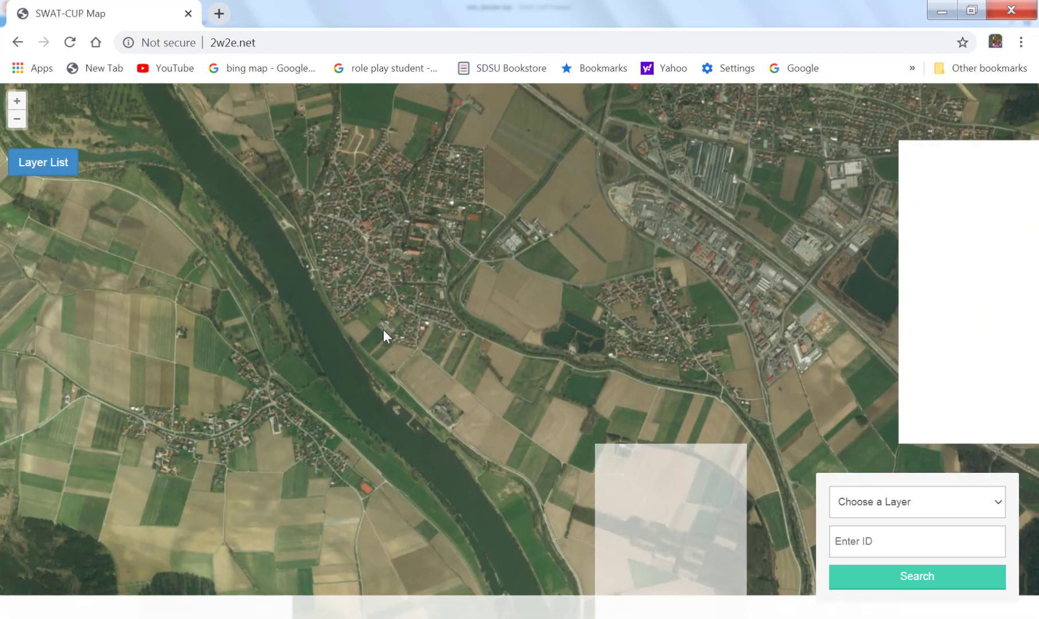
pyautogui.moveTo(566, 536); pyautogui.dragTo(480, 102)
pyautogui.moveTo(281, 516); pyautogui.dragTo(451, 87)
pyautogui.moveTo(753, 267); pyautogui.dragTo(516, 347)
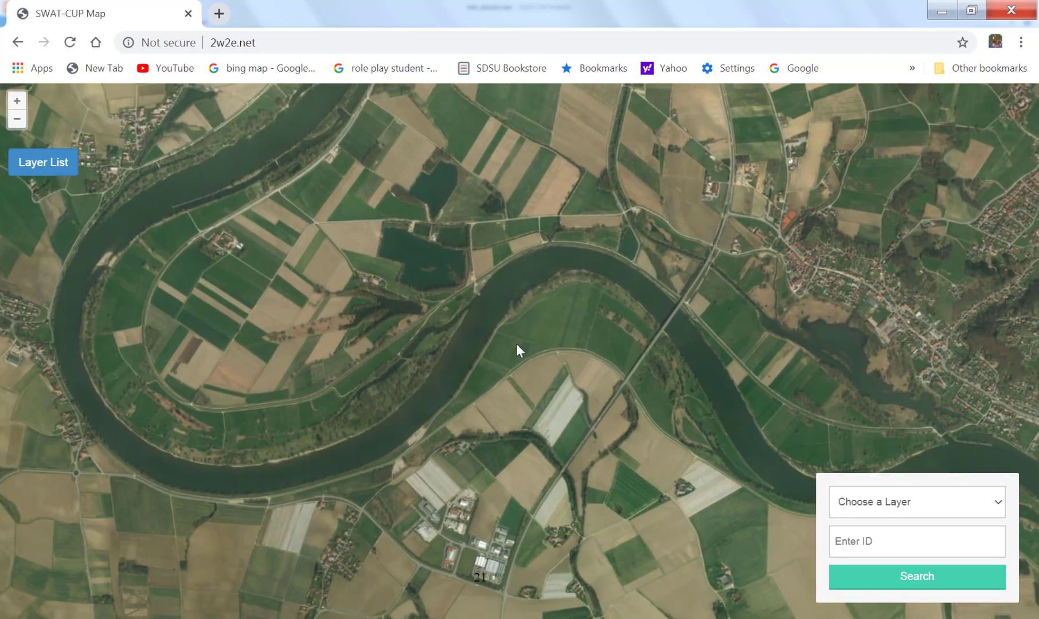
# Compare the real river through subbasins 21 and 22 with the diagonal stream line, down to the outlets near the river confluence.
pyautogui.scroll(-1, 516, 346)
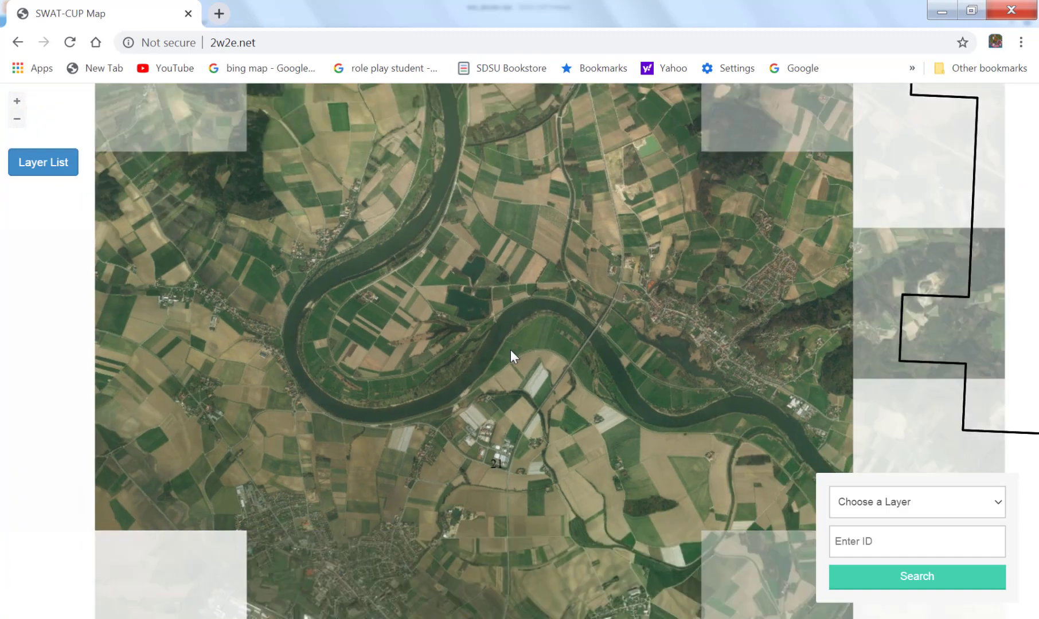
pyautogui.scroll(-1, 511, 350)
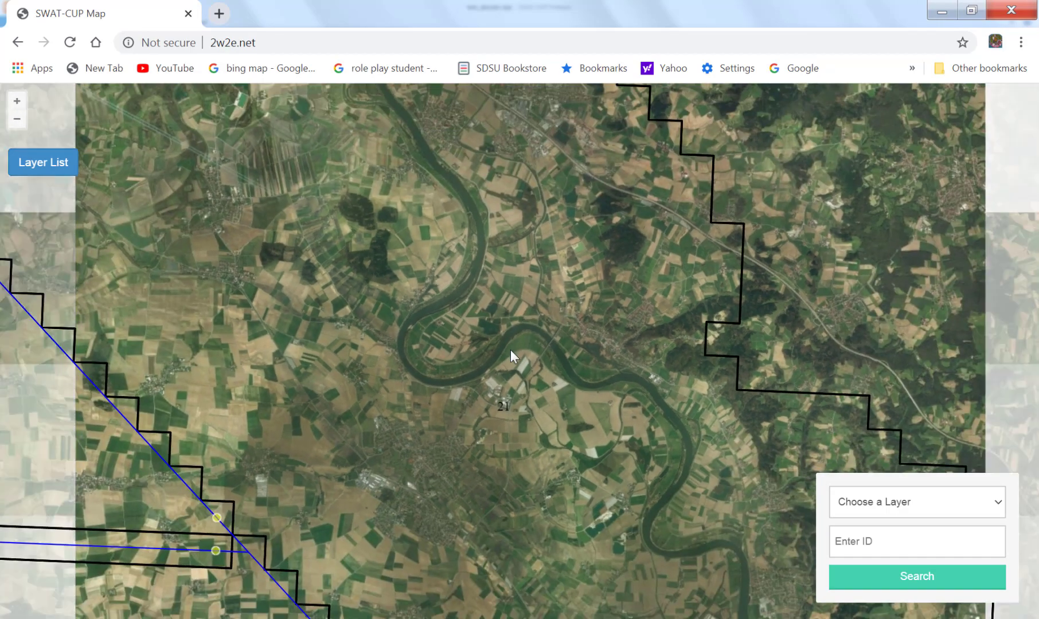
pyautogui.scroll(-1, 510, 350)
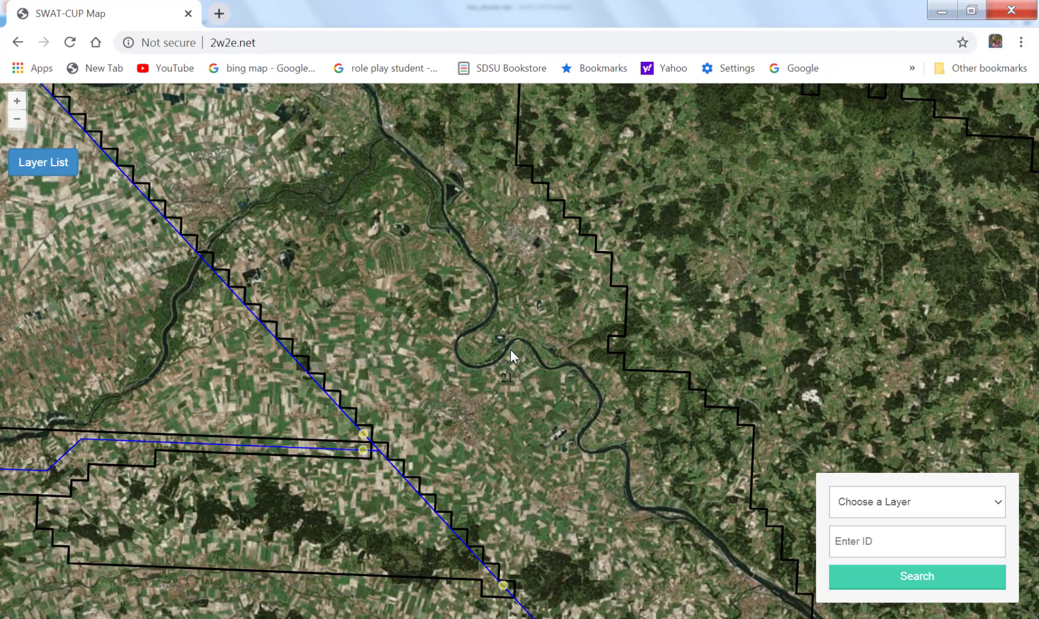
pyautogui.scroll(1, 510, 349)
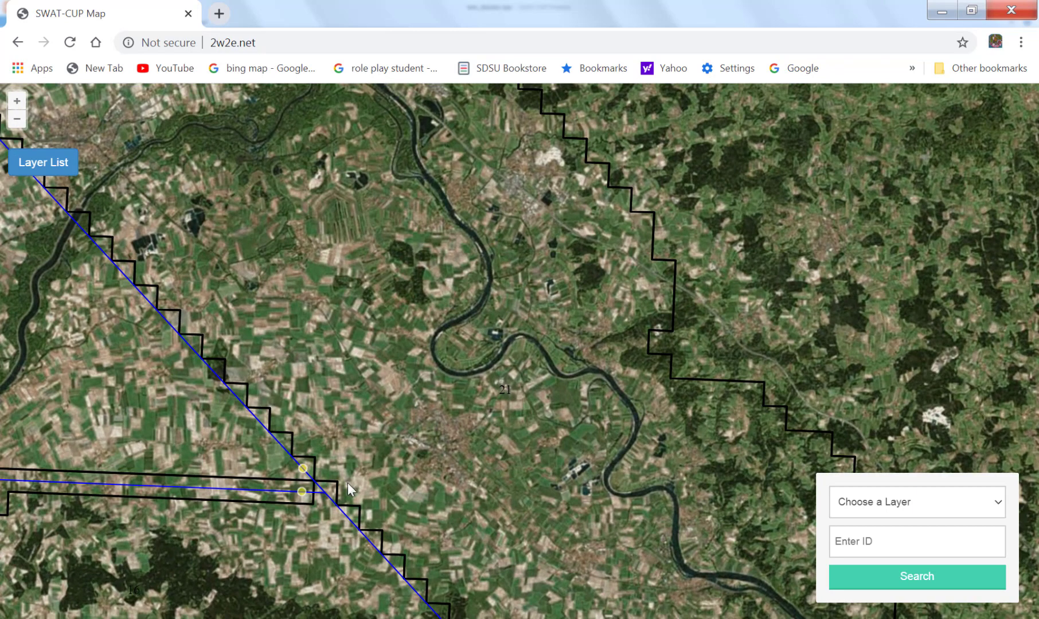
pyautogui.moveTo(672, 333); pyautogui.dragTo(365, 238)
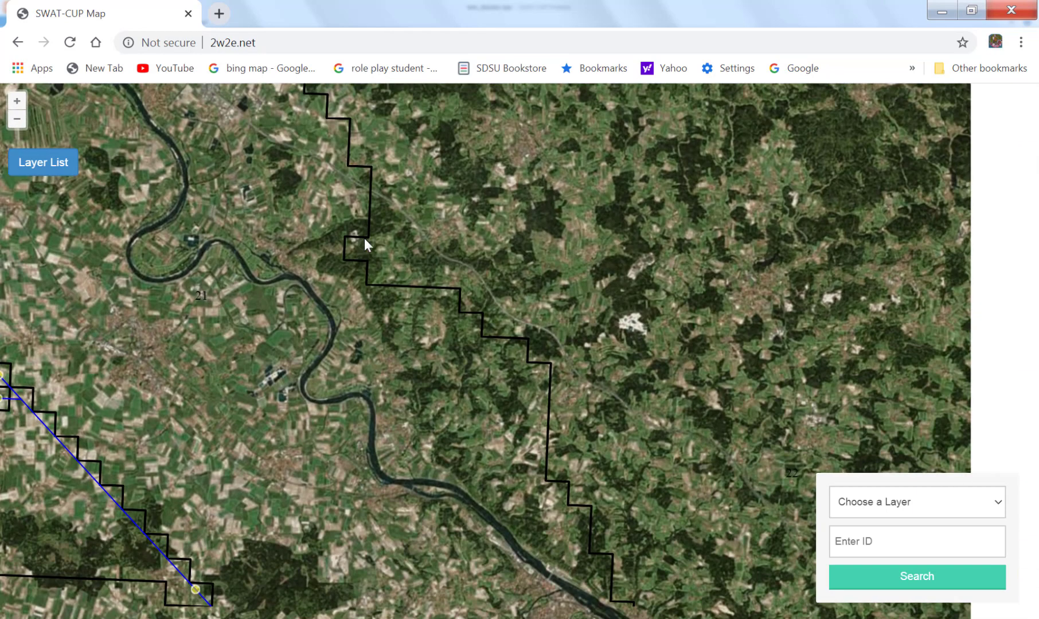
pyautogui.scroll(-1, 432, 406)
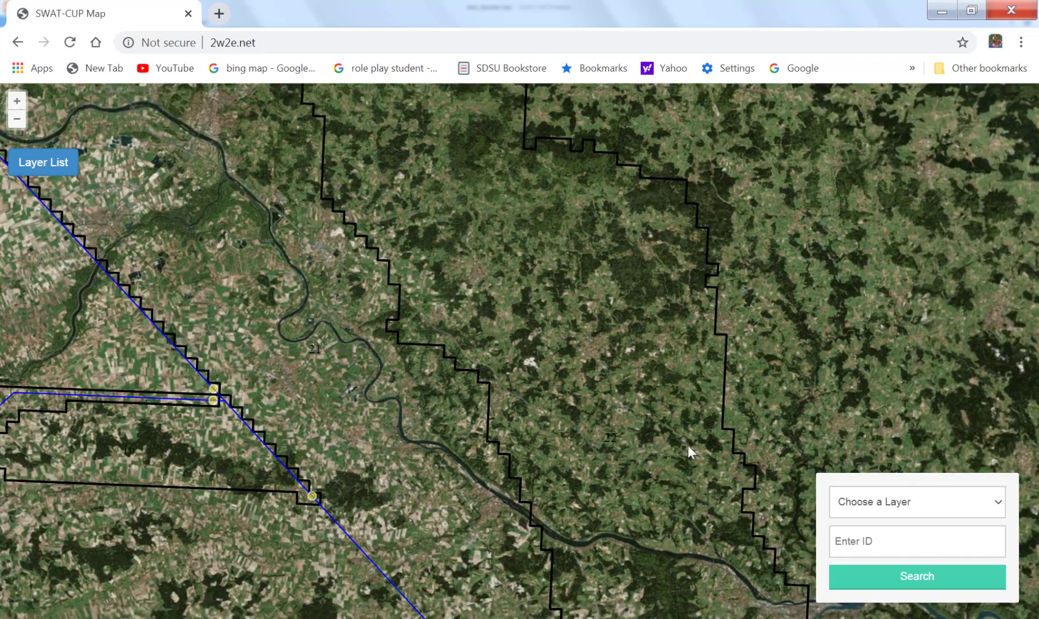
pyautogui.moveTo(688, 446); pyautogui.dragTo(298, 300)
pyautogui.scroll(-1, 545, 531)
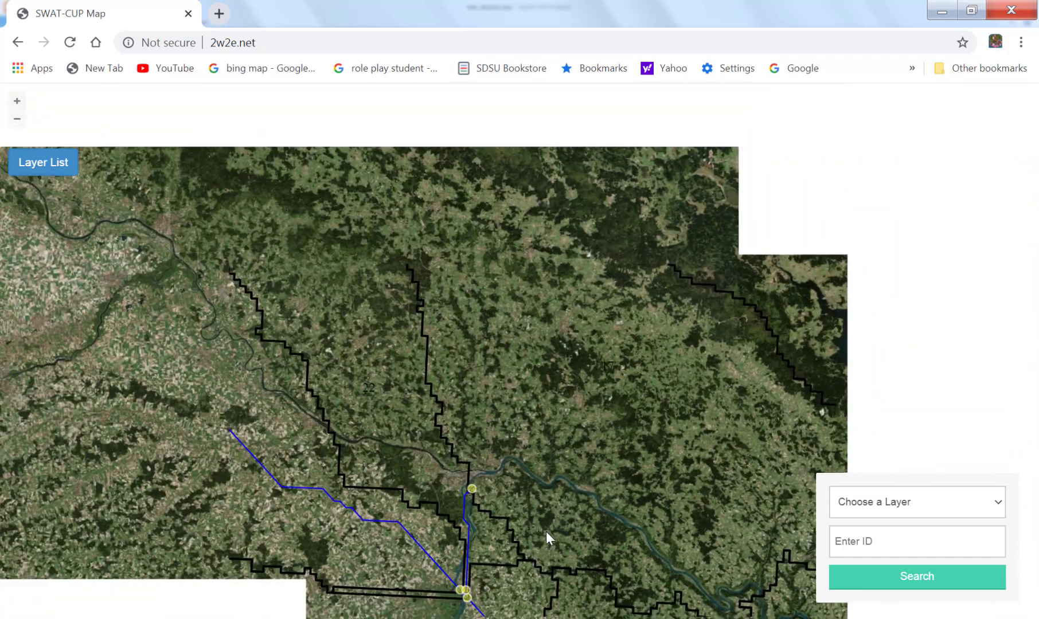
# Follow the real river downstream from the outlet at the river confluence, southeast past the stepped subbasin boundaries.
pyautogui.scroll(3, 545, 531)
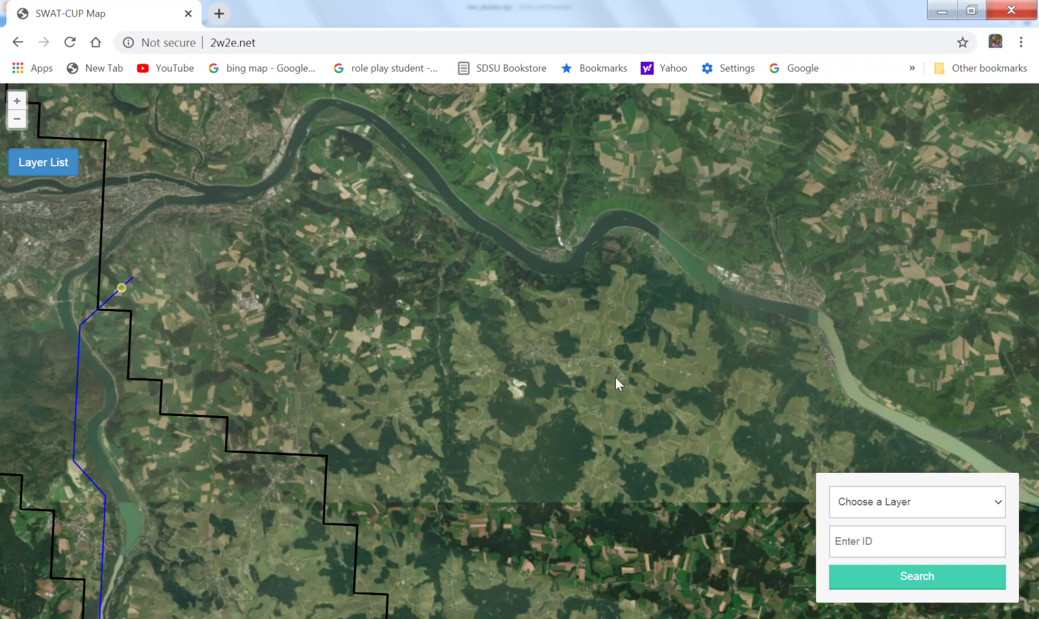
pyautogui.moveTo(608, 384); pyautogui.dragTo(350, 187)
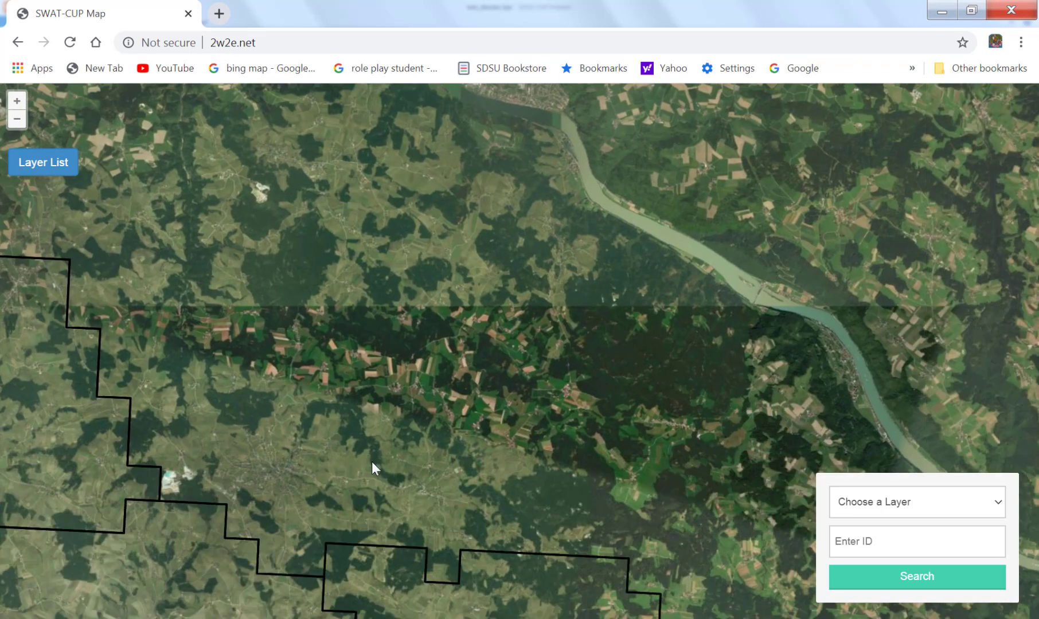
pyautogui.click(372, 462)
pyautogui.scroll(-1, 371, 461)
pyautogui.moveTo(586, 513); pyautogui.dragTo(205, 239)
pyautogui.moveTo(651, 404); pyautogui.dragTo(483, 449)
pyautogui.scroll(-2, 483, 449)
# Examine the outlet in the riverside town in close-up and follow the real river north past the town to the river island.
pyautogui.scroll(4, 482, 448)
pyautogui.scroll(1, 400, 465)
pyautogui.scroll(2, 442, 465)
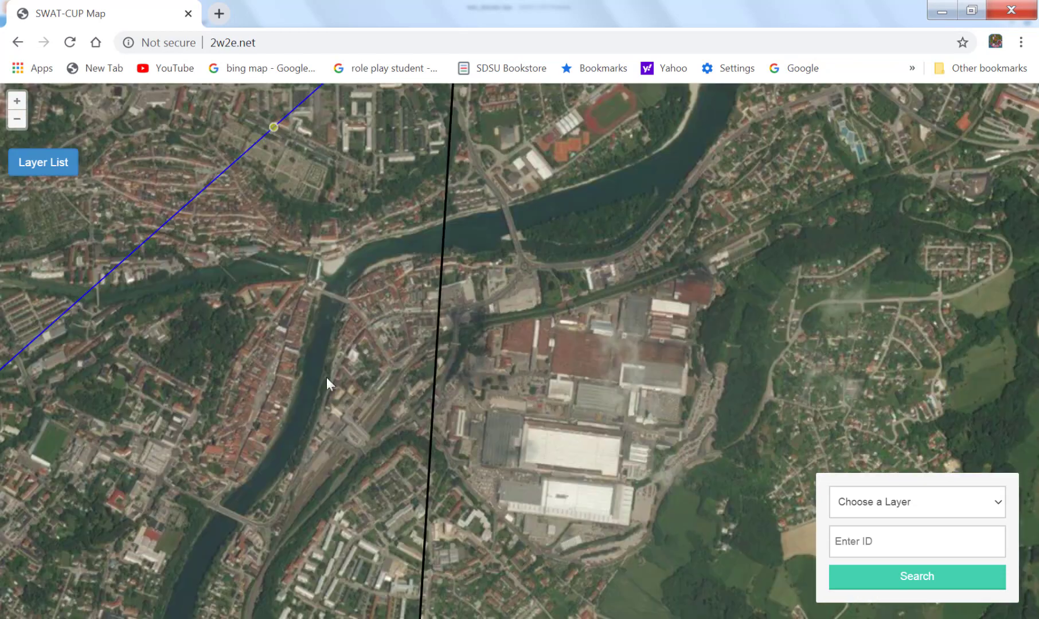
pyautogui.moveTo(425, 299); pyautogui.dragTo(223, 527)
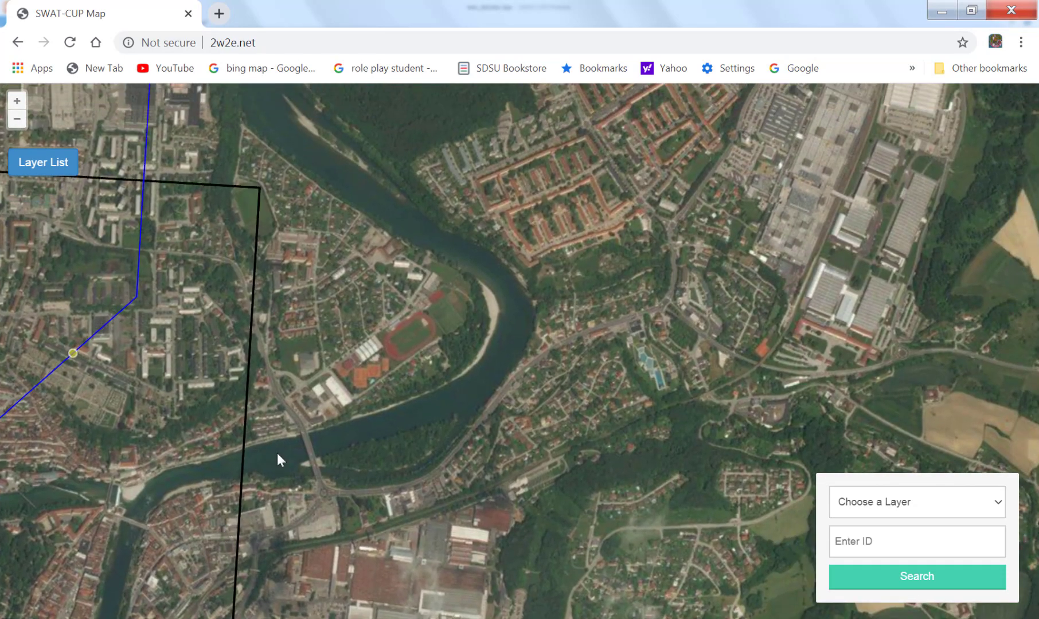
pyautogui.moveTo(409, 289); pyautogui.dragTo(480, 617)
pyautogui.moveTo(635, 302); pyautogui.dragTo(204, 454)
pyautogui.moveTo(436, 319); pyautogui.dragTo(208, 450)
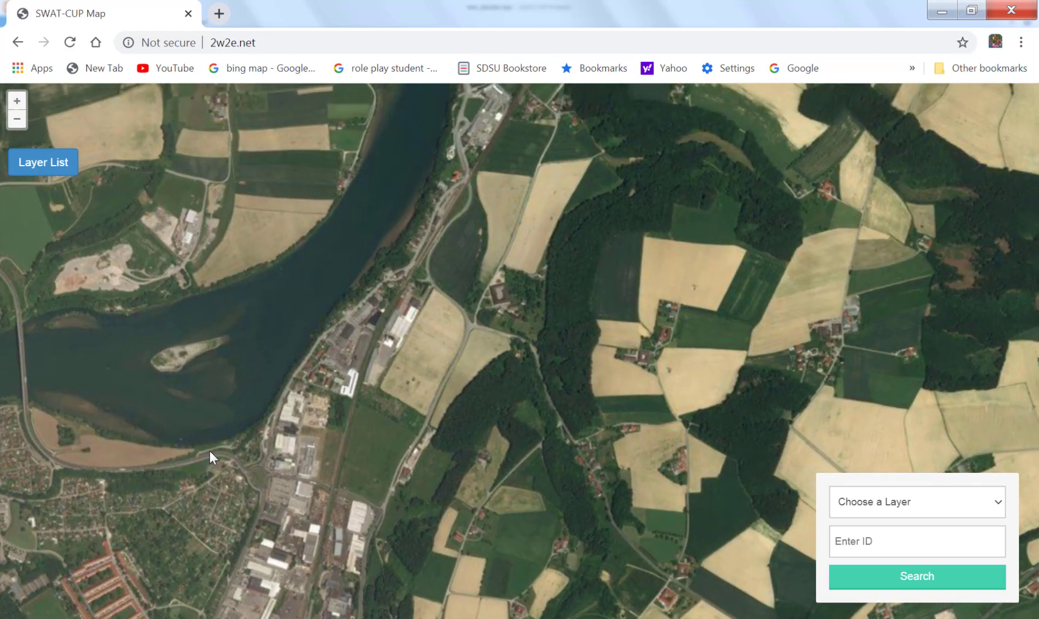
# Compare the winding river in subbasin 42 with its stream line and examine the river dam beside the village in close-up.
pyautogui.scroll(-2, 209, 450)
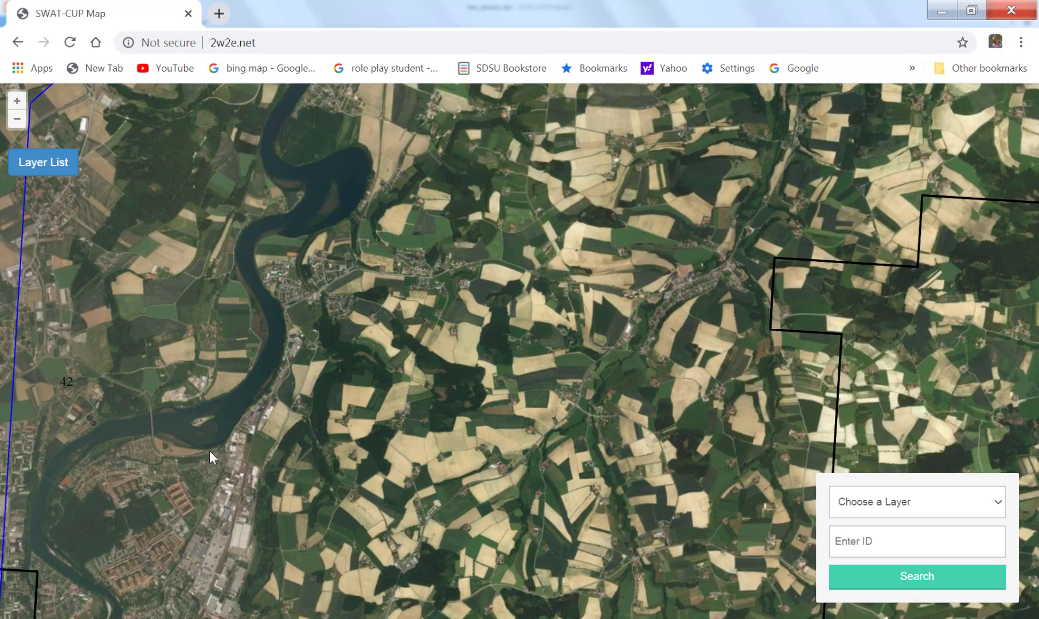
pyautogui.moveTo(511, 459); pyautogui.dragTo(291, 455)
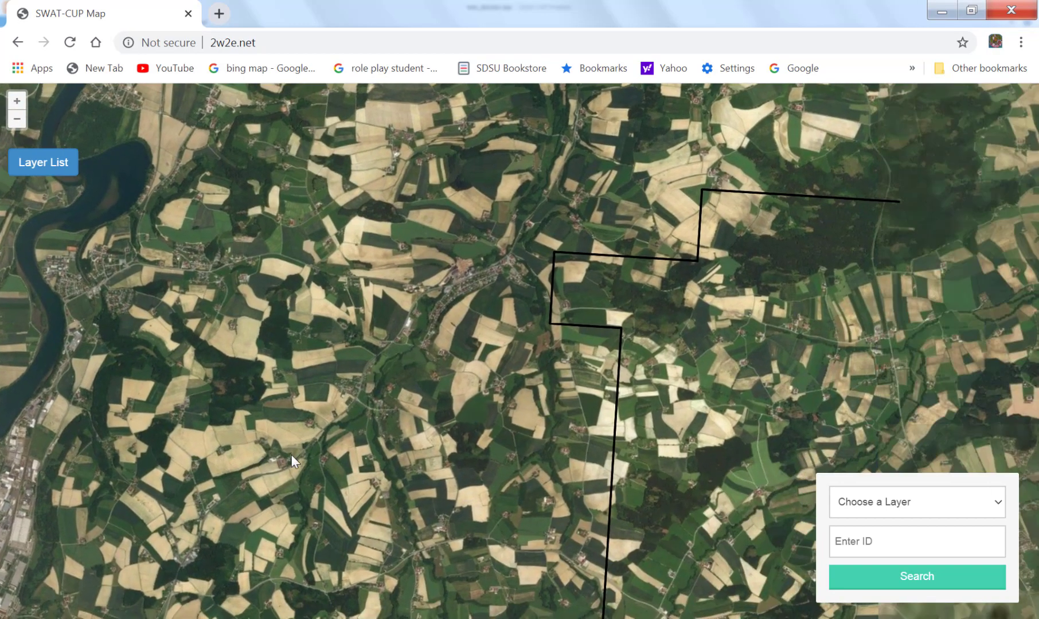
pyautogui.scroll(-1, 319, 523)
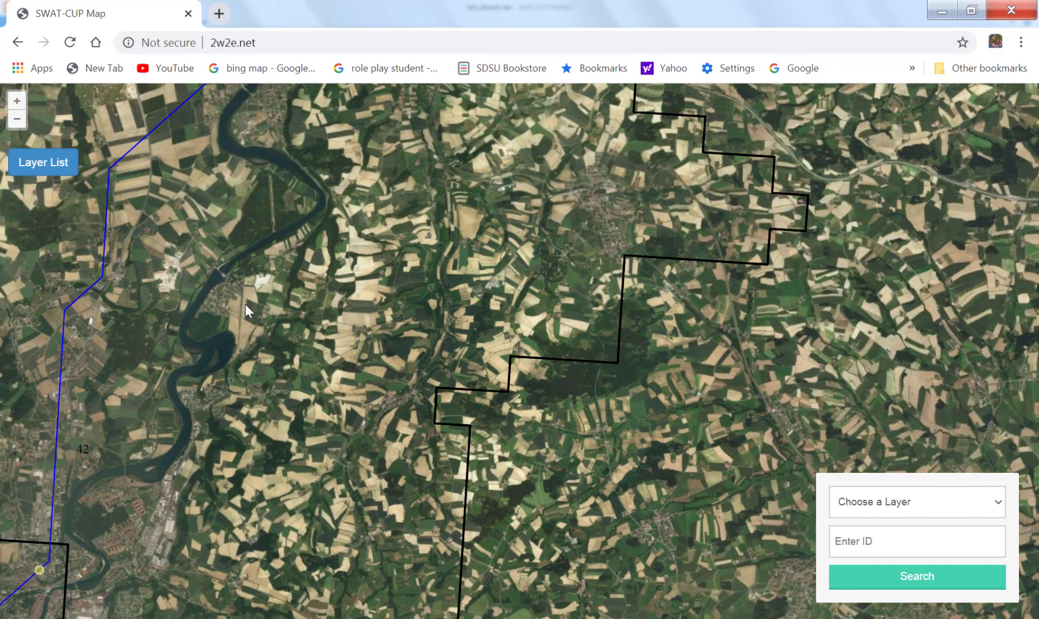
pyautogui.scroll(2, 260, 452)
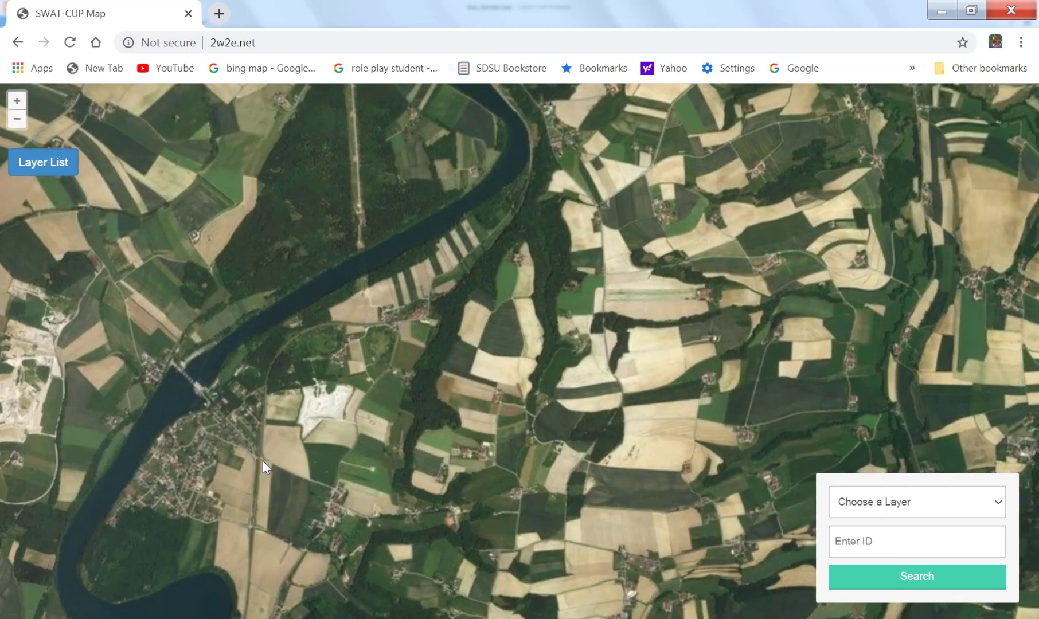
pyautogui.scroll(1, 217, 427)
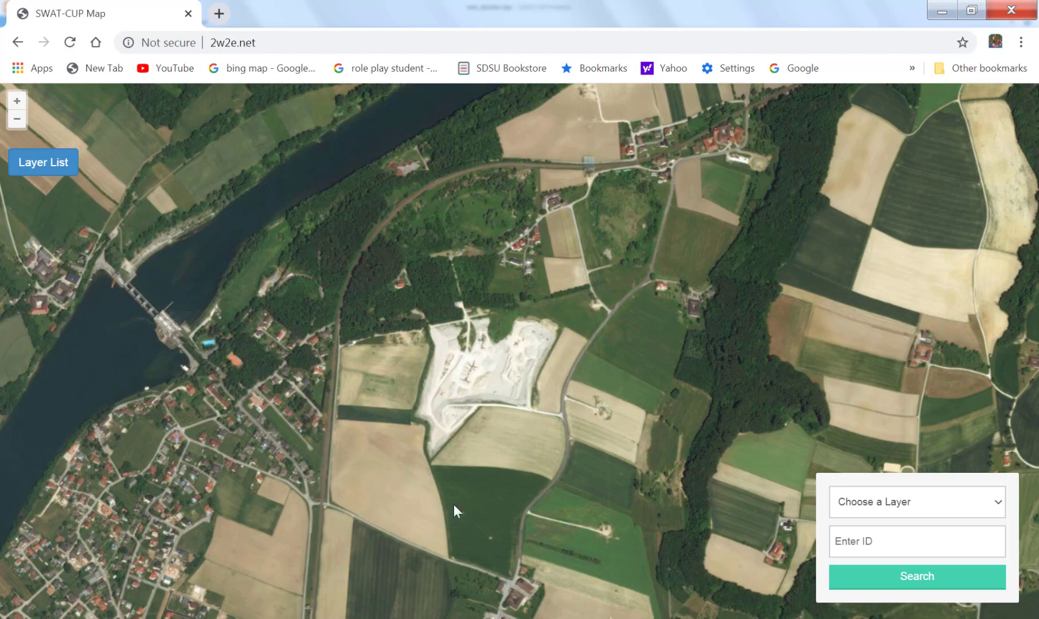
pyautogui.scroll(-3, 454, 505)
pyautogui.scroll(-3, 453, 505)
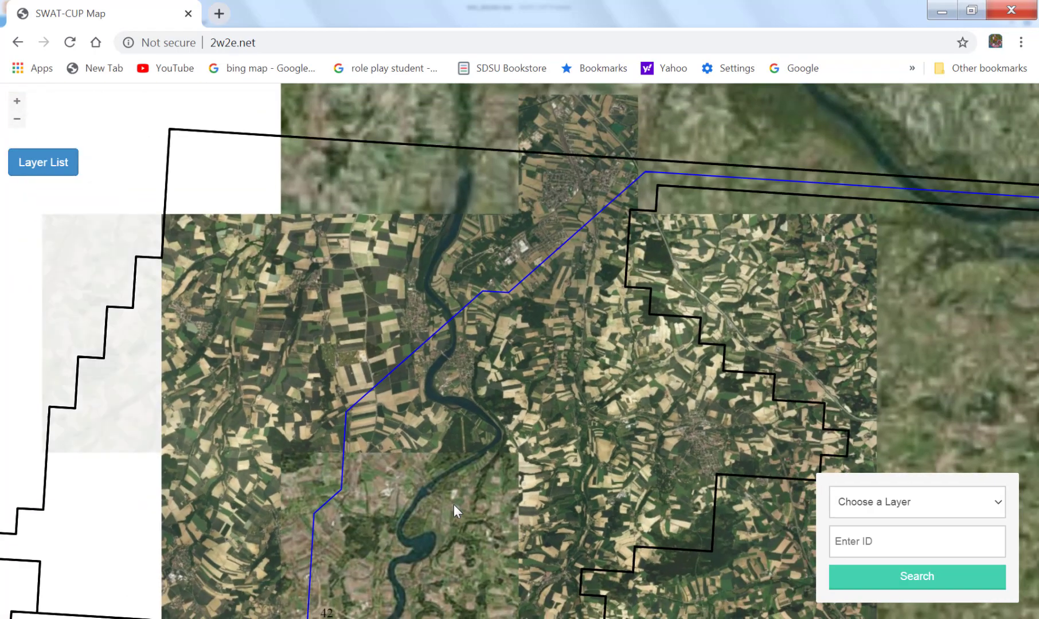
# Compare the stream lines, subbasin boundaries and outlets with the real rivers around subbasin 42 and across the wider watershed.
pyautogui.scroll(-2, 454, 505)
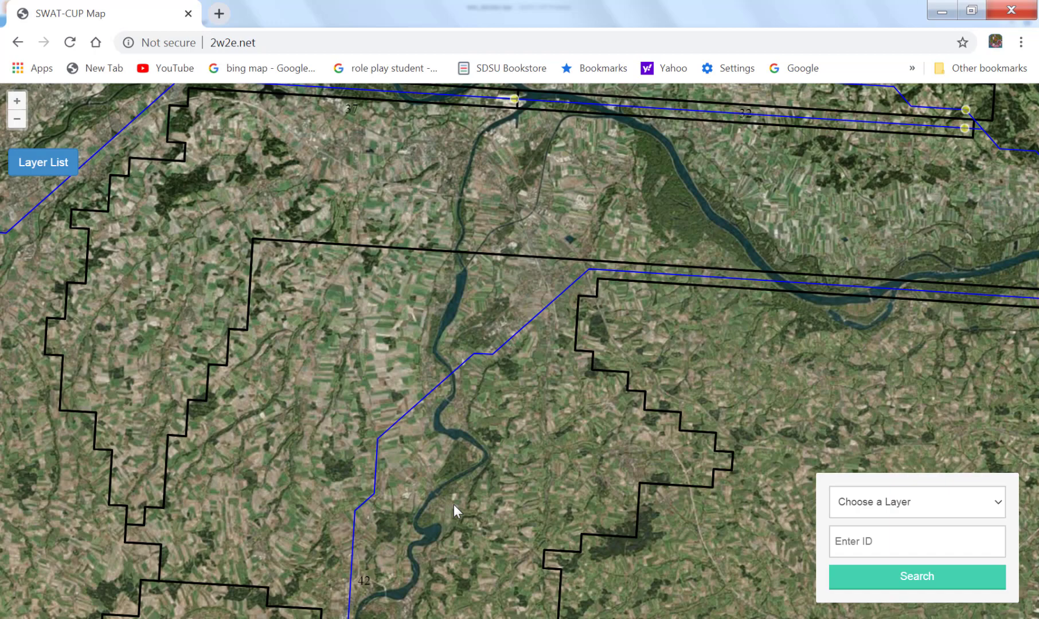
pyautogui.scroll(-1, 453, 506)
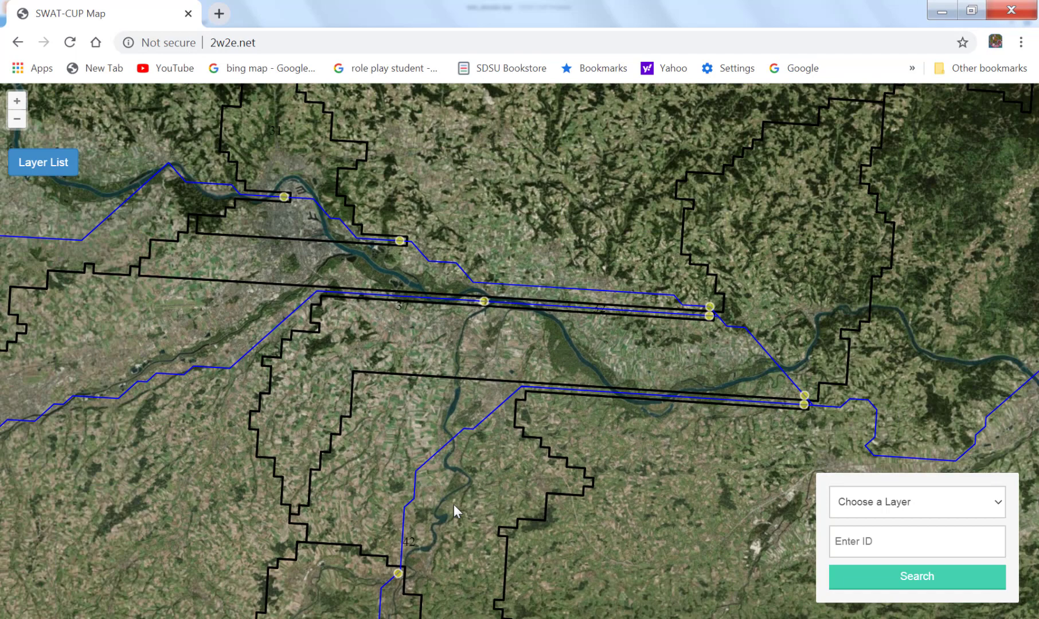
pyautogui.scroll(-1, 454, 505)
pyautogui.scroll(-1, 454, 505)
pyautogui.moveTo(309, 529); pyautogui.dragTo(517, 401)
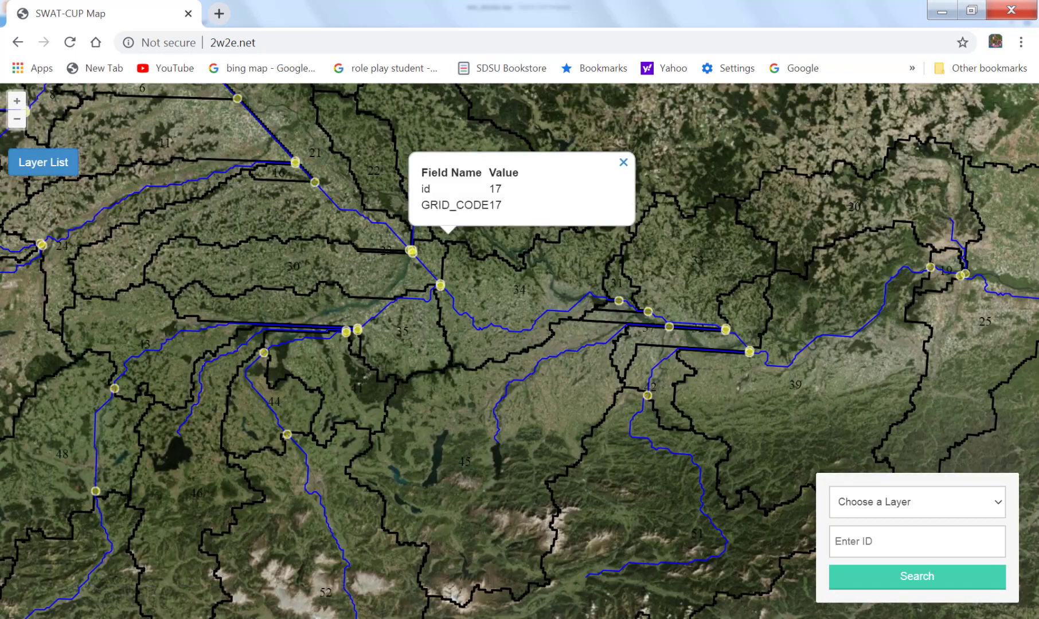
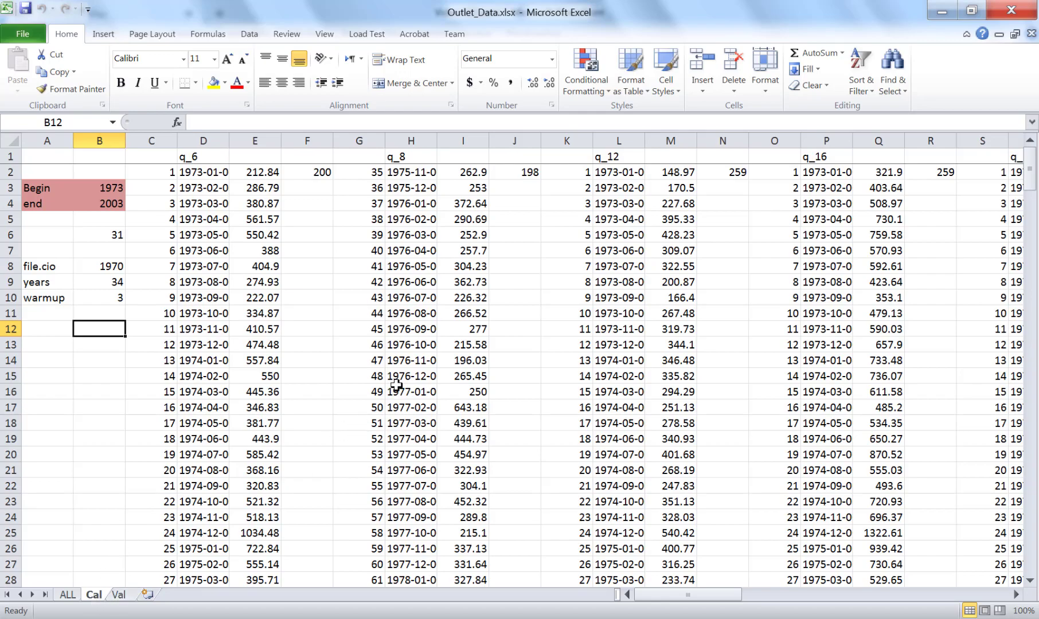
# Examine the monthly discharge series on the Cal sheet of Outlet_Data.xlsx down to the count rows for q_6 and q_8.
pyautogui.scroll(-9, 392, 384)
pyautogui.scroll(-20, 391, 384)
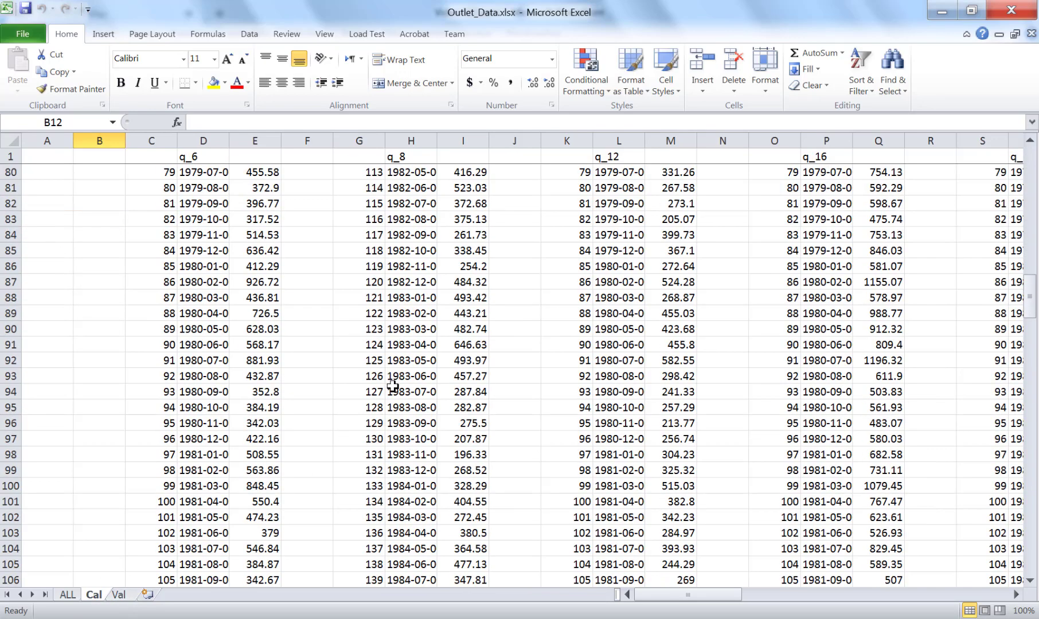
pyautogui.scroll(-20, 395, 385)
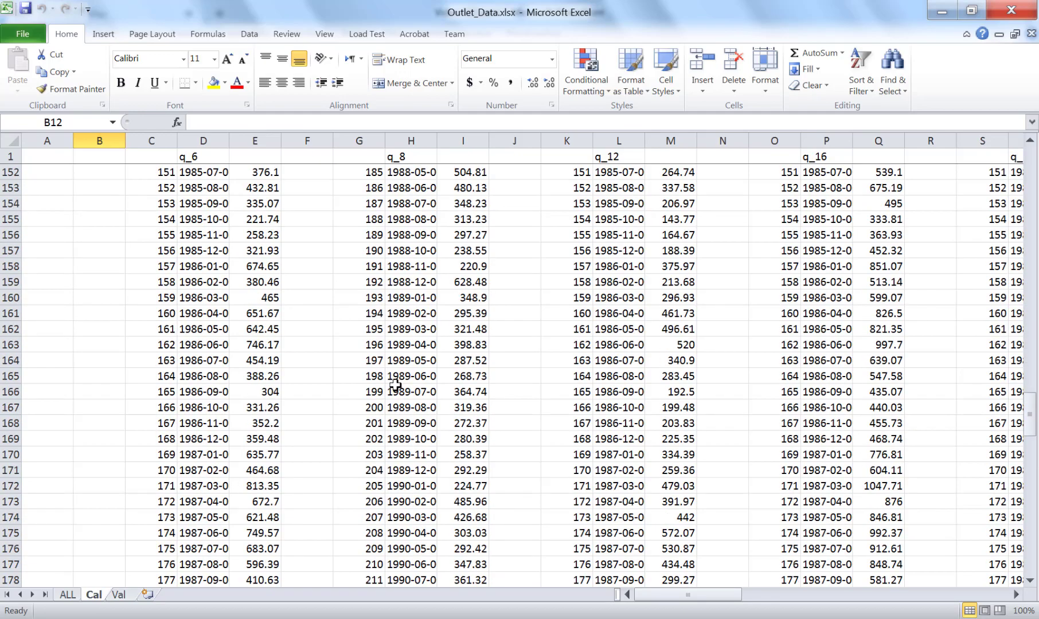
pyautogui.scroll(-3, 394, 385)
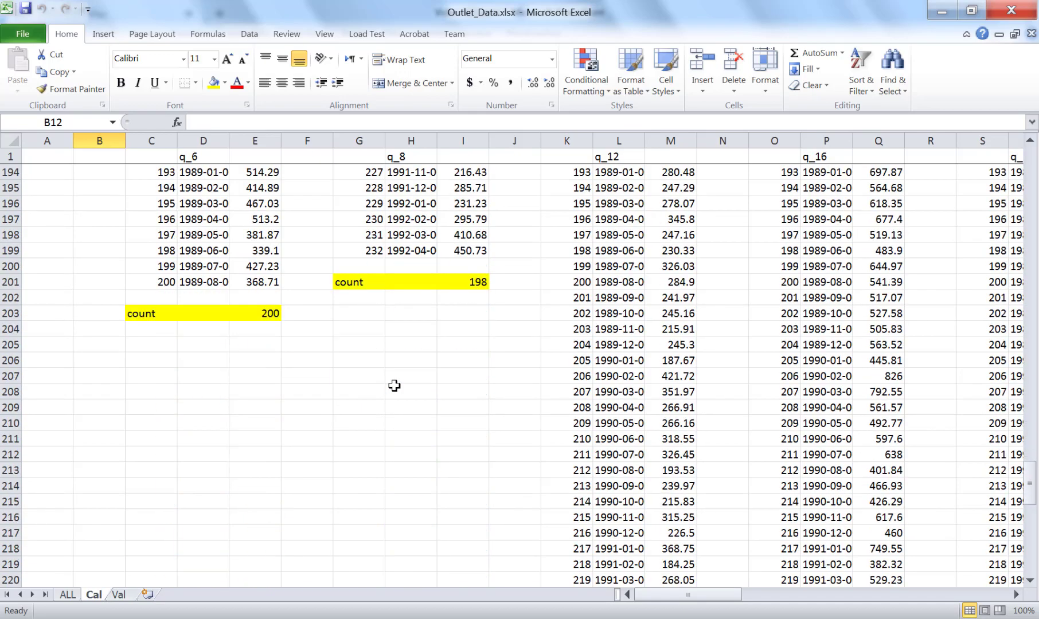
pyautogui.scroll(4, 395, 386)
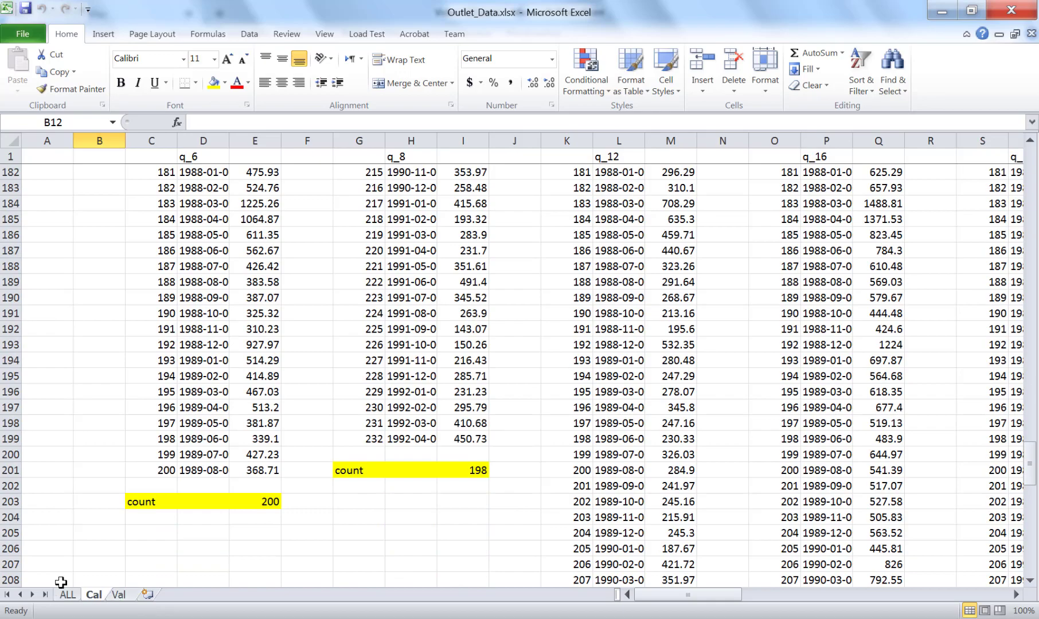
# Inspect the average and standard deviation formulas beside q_6 rows 201 and 202 on the ALL sheet.
pyautogui.click(65, 595)
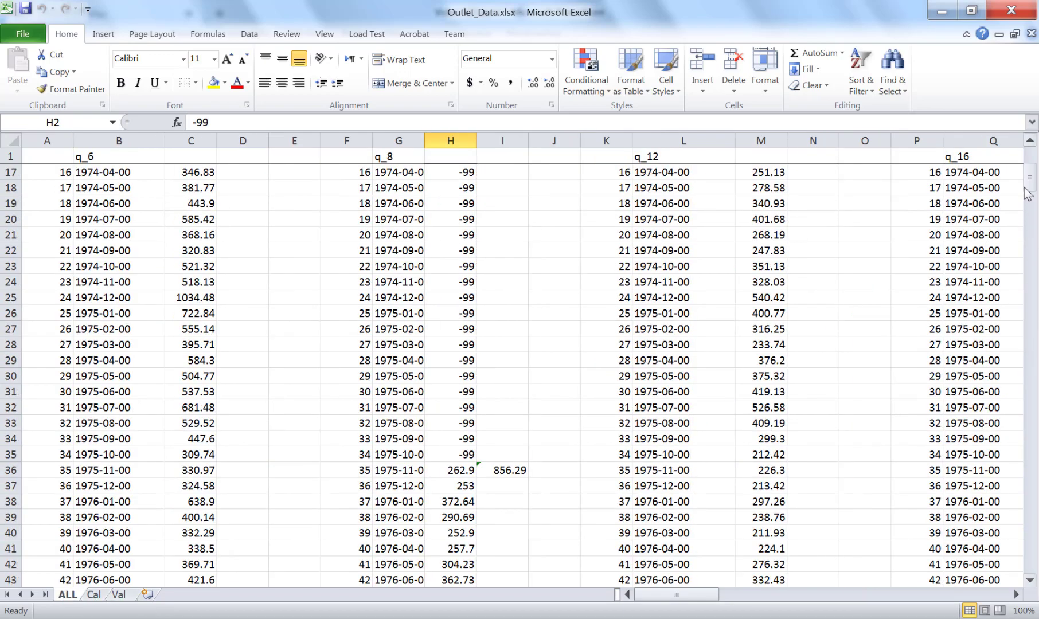
pyautogui.moveTo(1028, 183); pyautogui.dragTo(1025, 360)
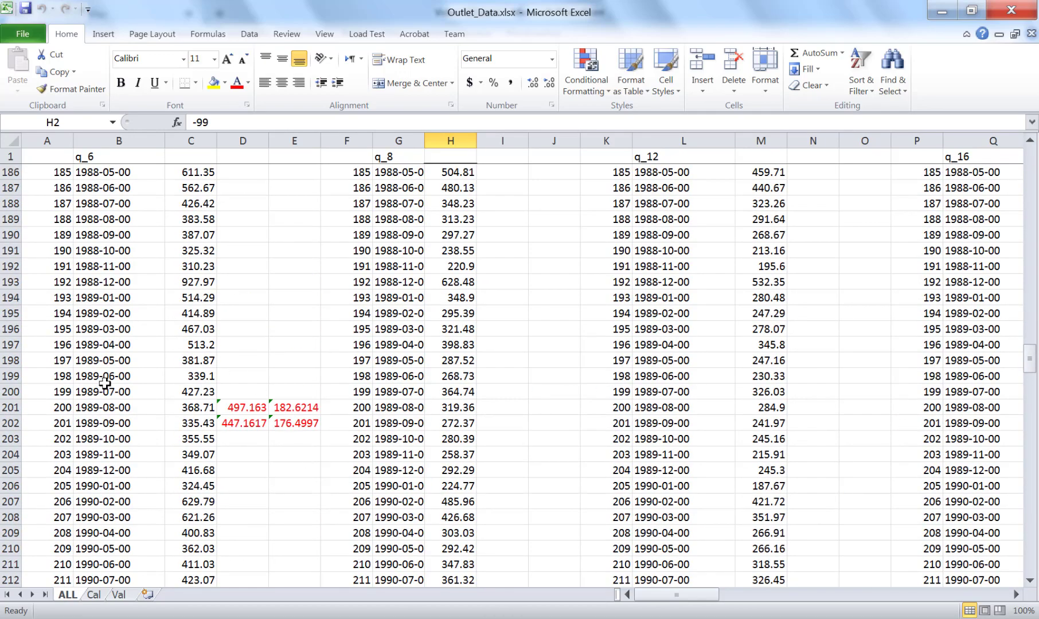
pyautogui.click(236, 408)
pyautogui.click(239, 427)
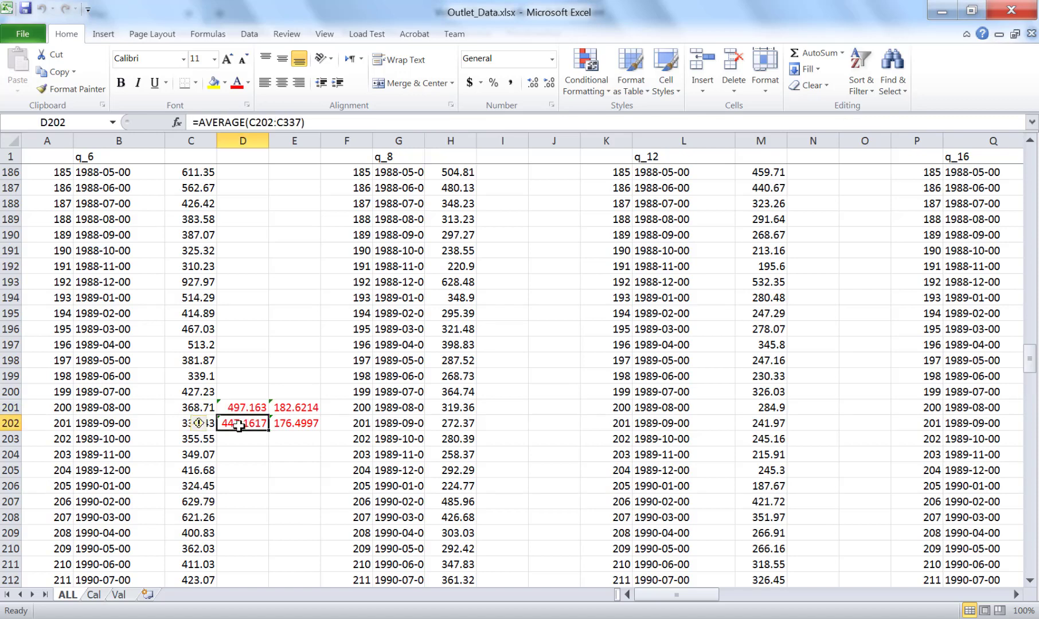
pyautogui.click(295, 408)
pyautogui.click(297, 425)
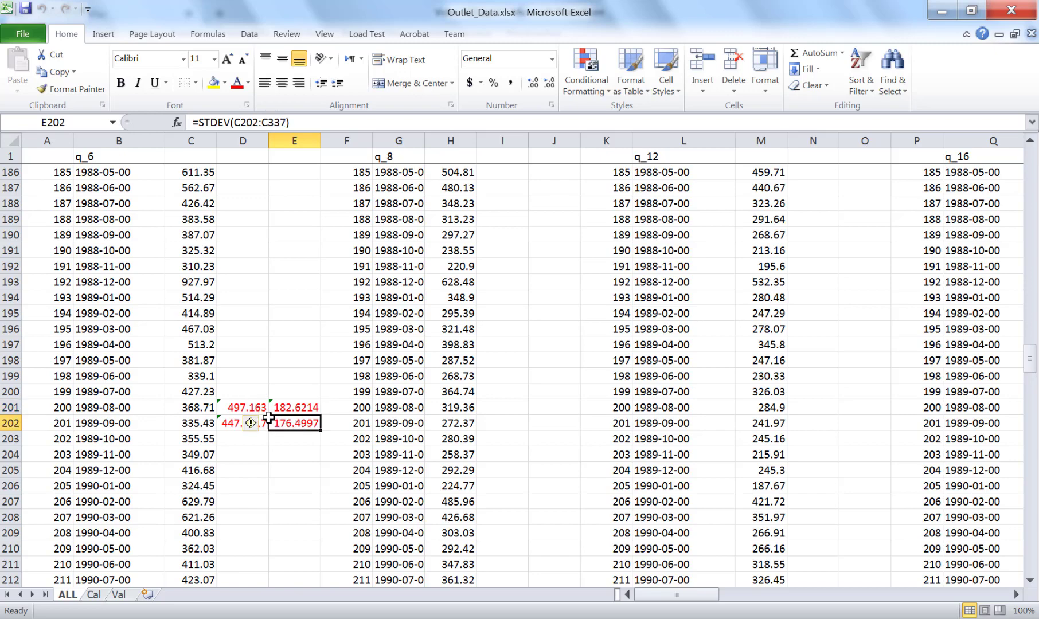
pyautogui.click(253, 464)
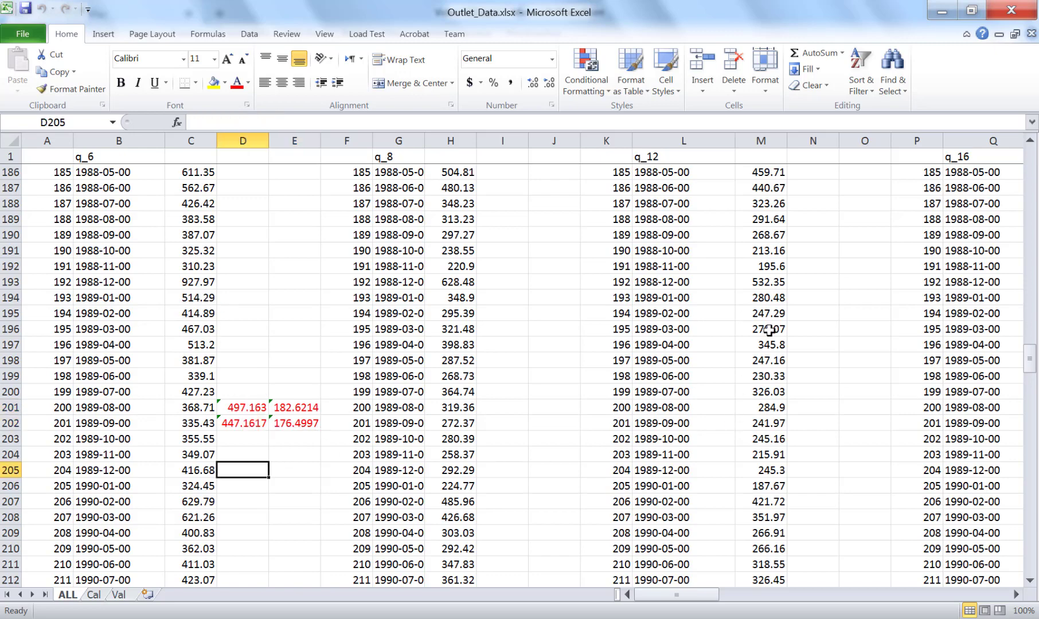
# Check where q_8 is split on the ALL sheet and view the validation data from the start of the Val sheet.
pyautogui.scroll(-5, 743, 407)
pyautogui.scroll(-5, 744, 407)
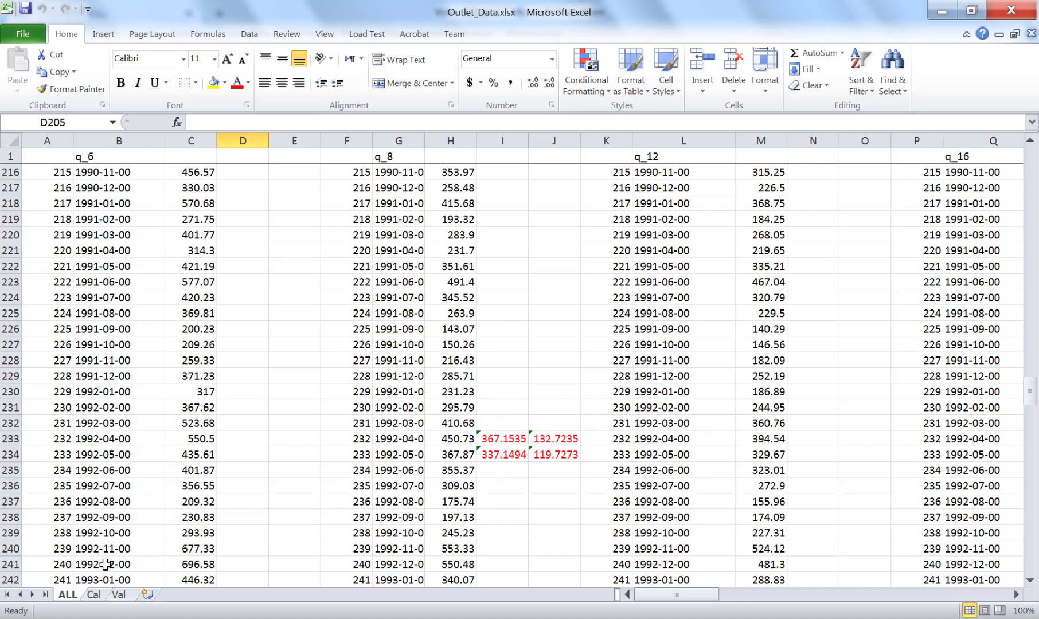
pyautogui.click(95, 595)
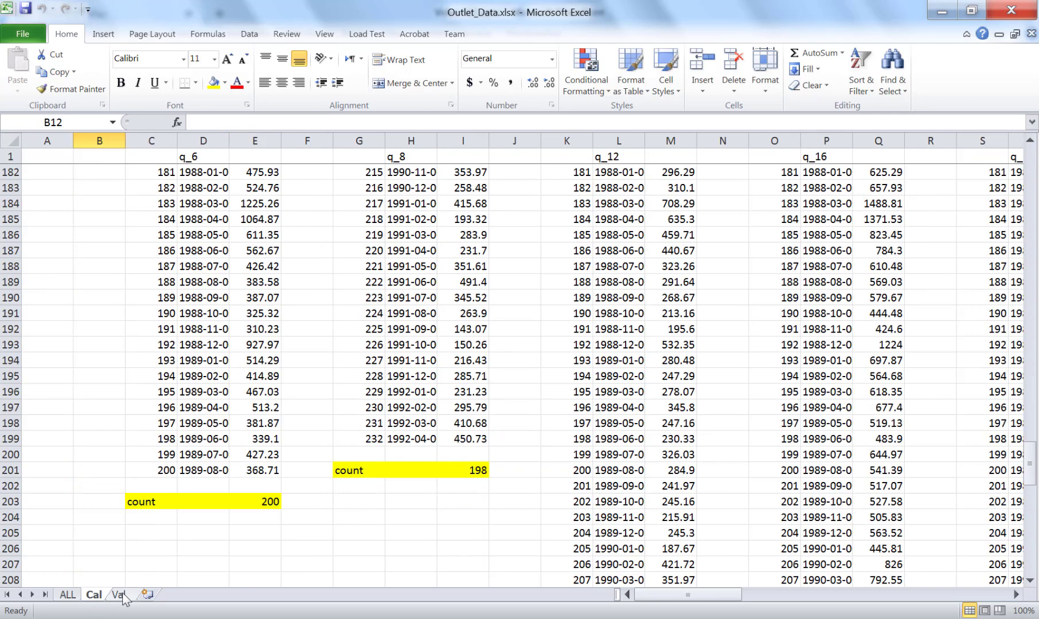
pyautogui.click(117, 595)
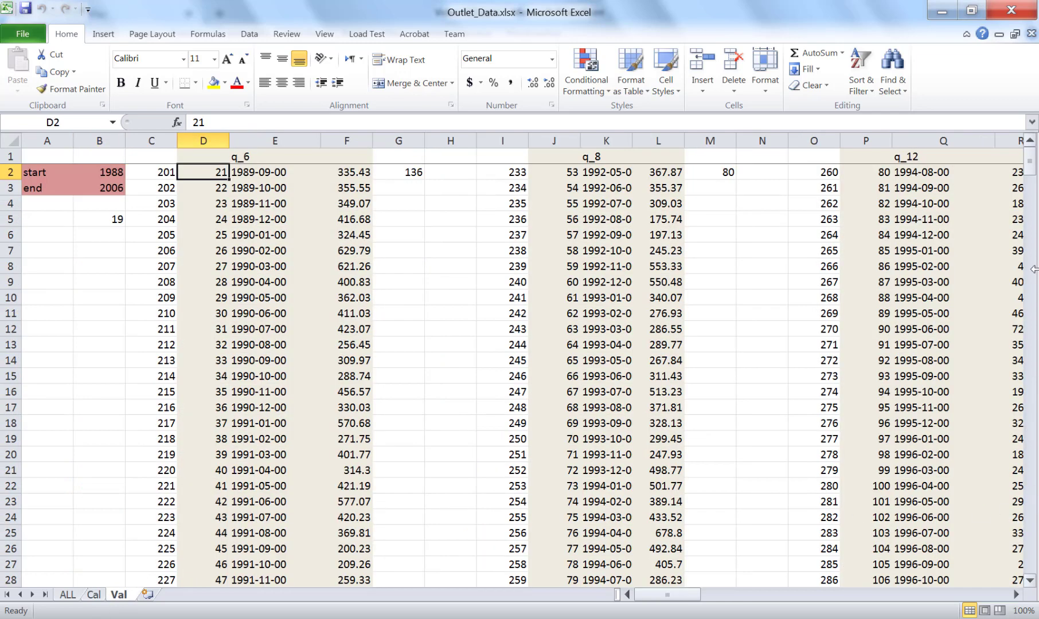
pyautogui.moveTo(1025, 165); pyautogui.dragTo(1026, 145)
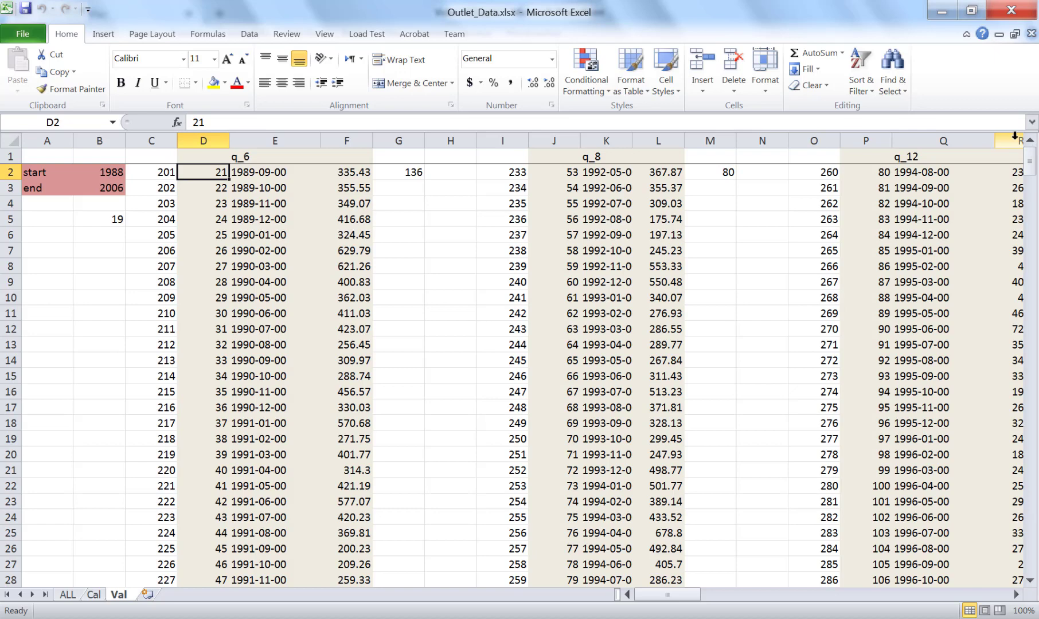
# Switch to the PowerPoint presentation and review the Calibration Step 2.1 and 2.2 slides on observation files and dividing the observed data.
pyautogui.click(941, 22)
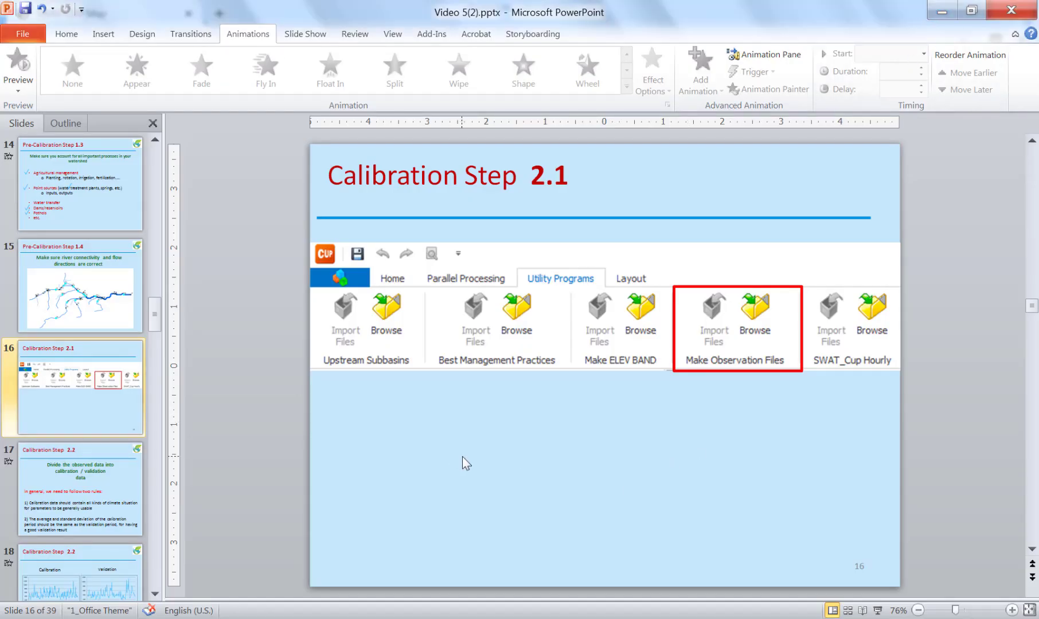
pyautogui.scroll(-1, 462, 456)
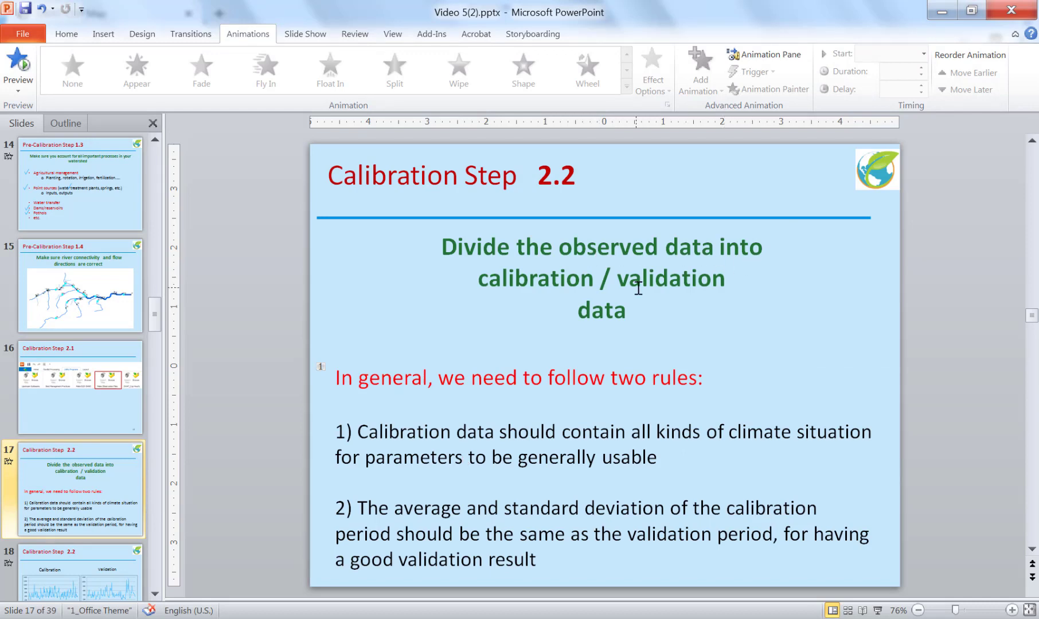
pyautogui.scroll(-1, 638, 288)
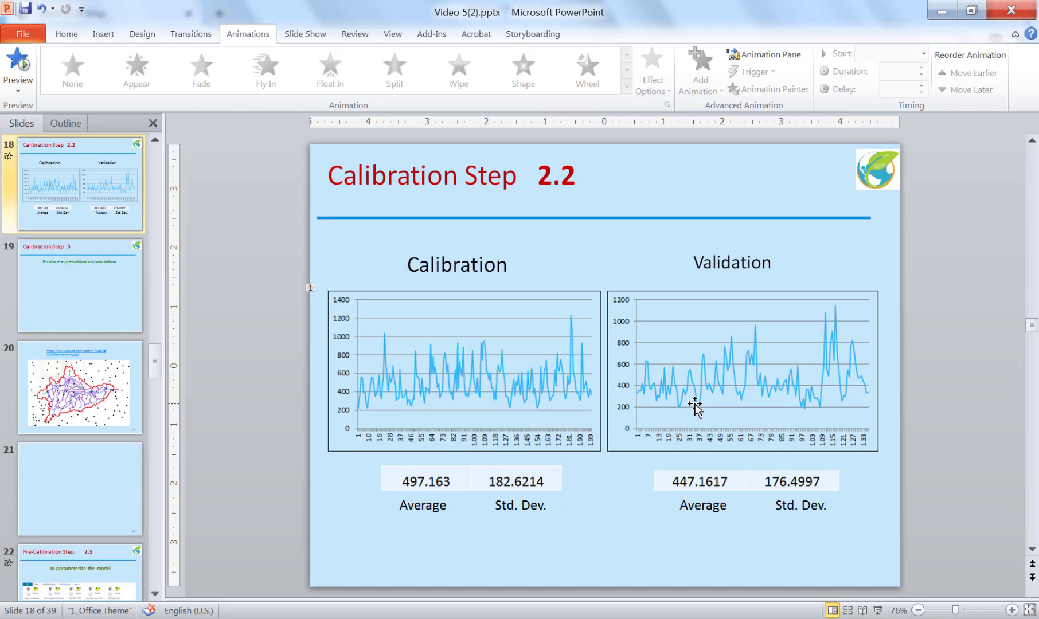
pyautogui.scroll(-1, 695, 406)
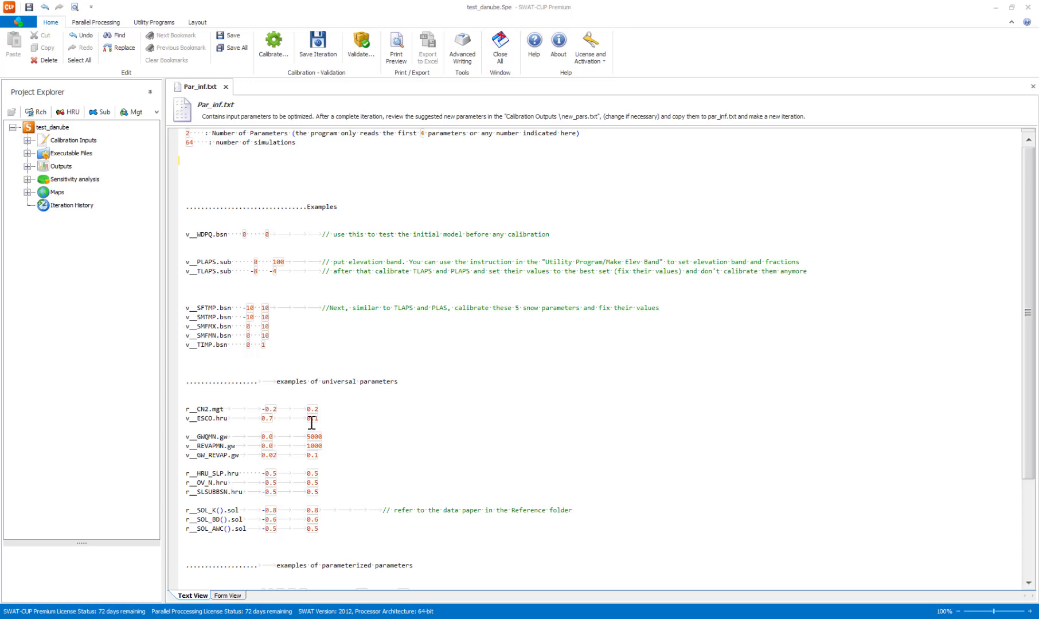
# Set both the number of parameters and the number of simulations to 1 in Par_inf.txt.
pyautogui.click(194, 135)
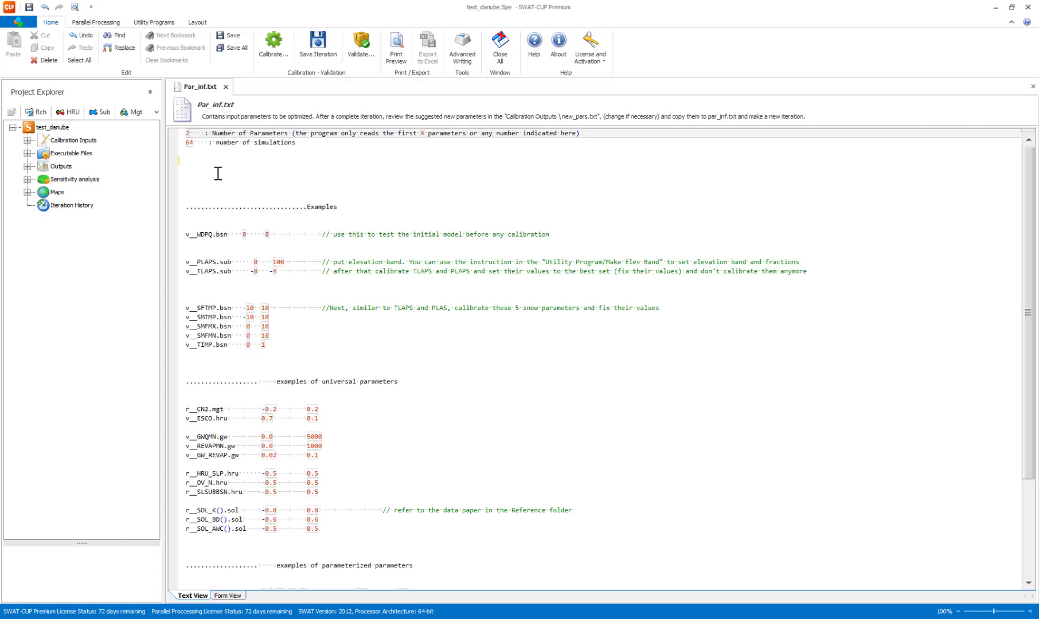
pyautogui.press('BackSpace')
pyautogui.write('1')
pyautogui.press('Down')
pyautogui.press('Right')
pyautogui.press('BackSpace')
pyautogui.press('BackSpace')
pyautogui.write('1')
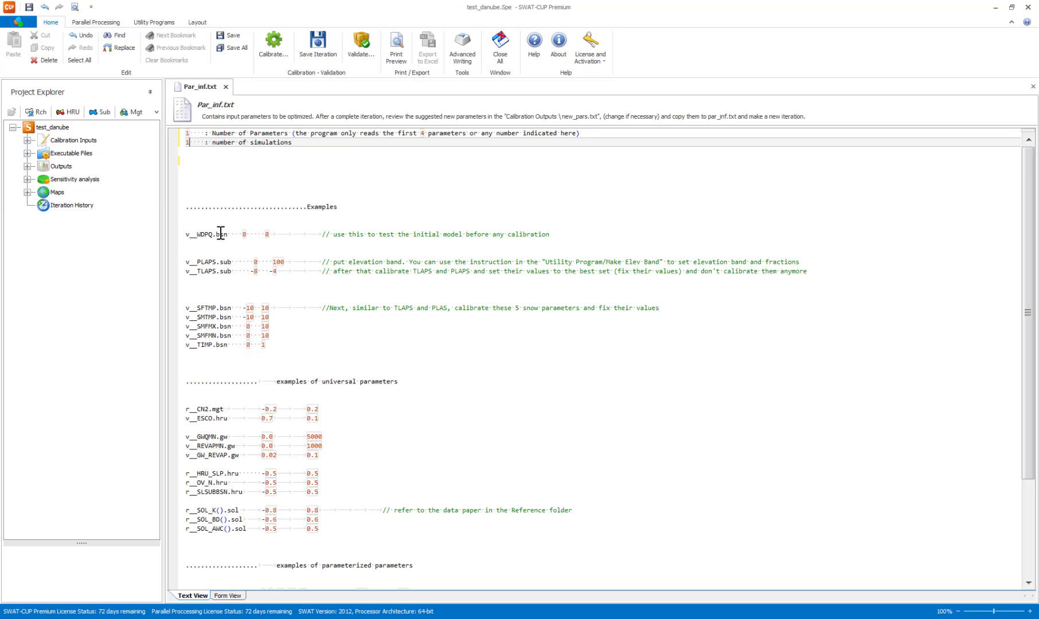
# Copy the example parameter v__WDPQ.bsn with its 0 0 range into the active parameter area above the Examples section.
pyautogui.moveTo(268, 234); pyautogui.dragTo(185, 233)
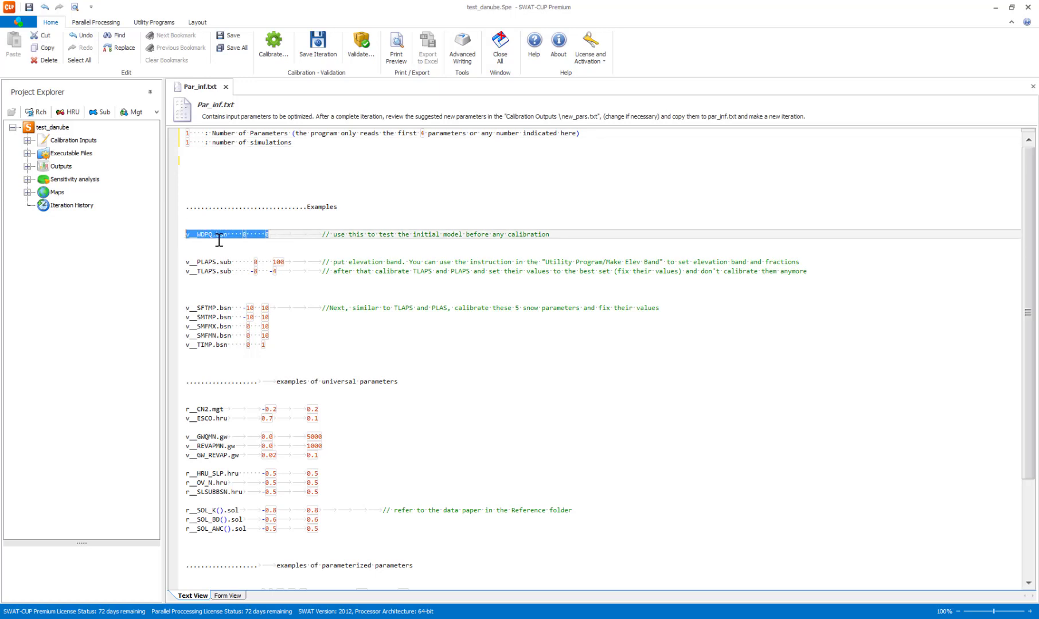
pyautogui.hotkey('ctrl', 'c')
pyautogui.click(230, 171)
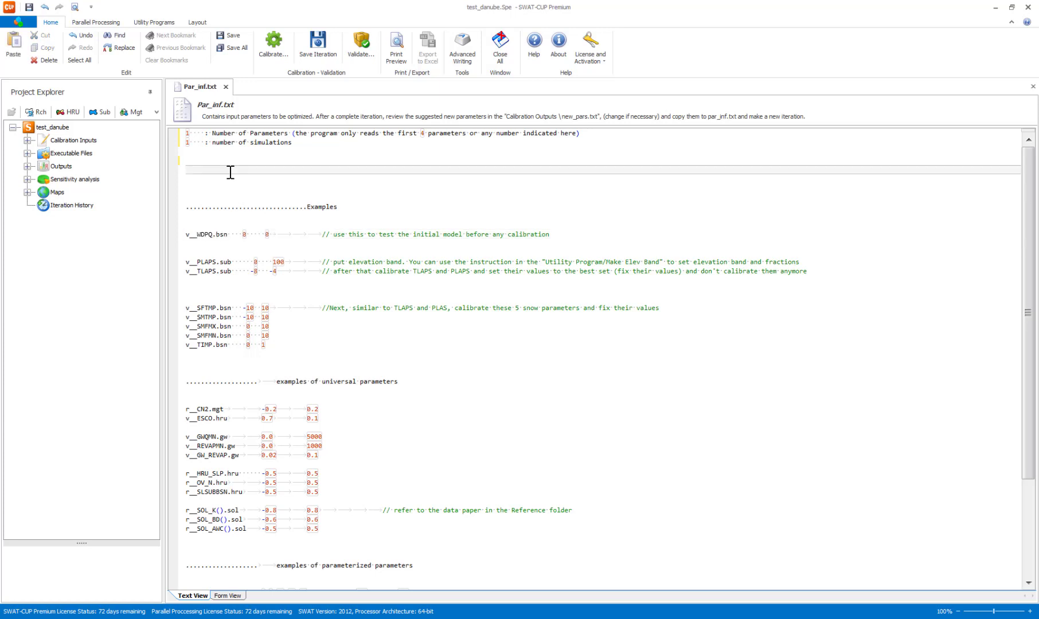
pyautogui.rightClick(230, 172)
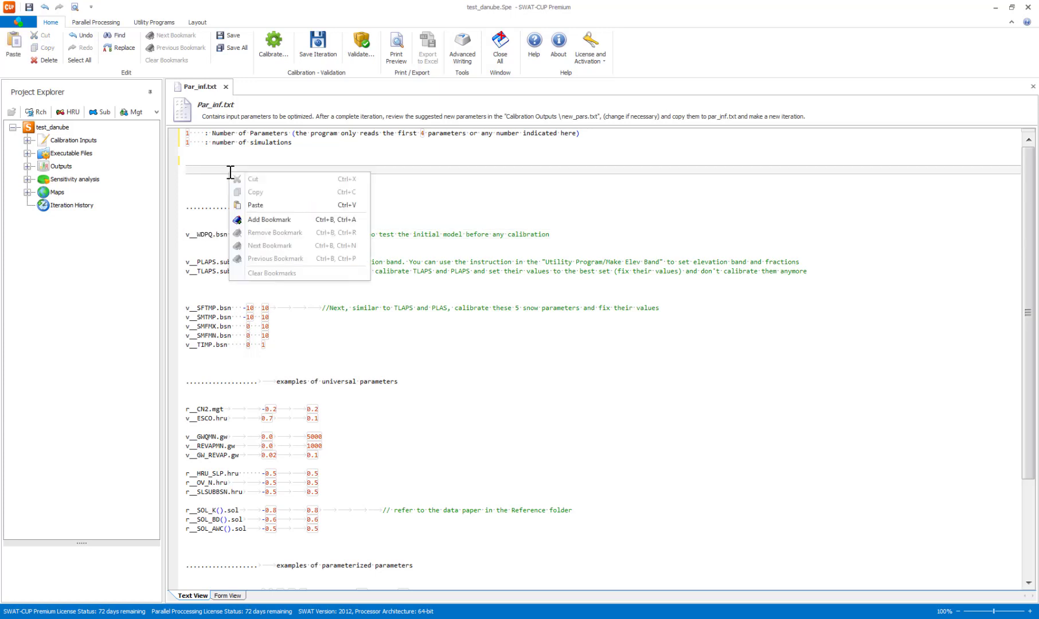
pyautogui.click(263, 204)
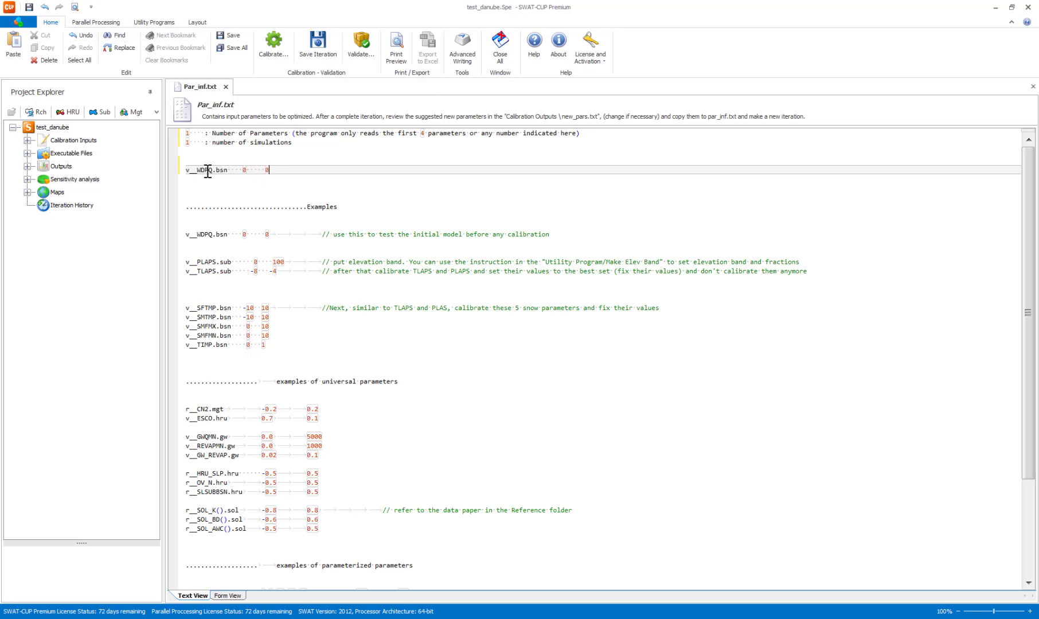
# Open SPE_swEdit.def from the calibration inputs and set the ending simulation number to 1.
pyautogui.click(28, 140)
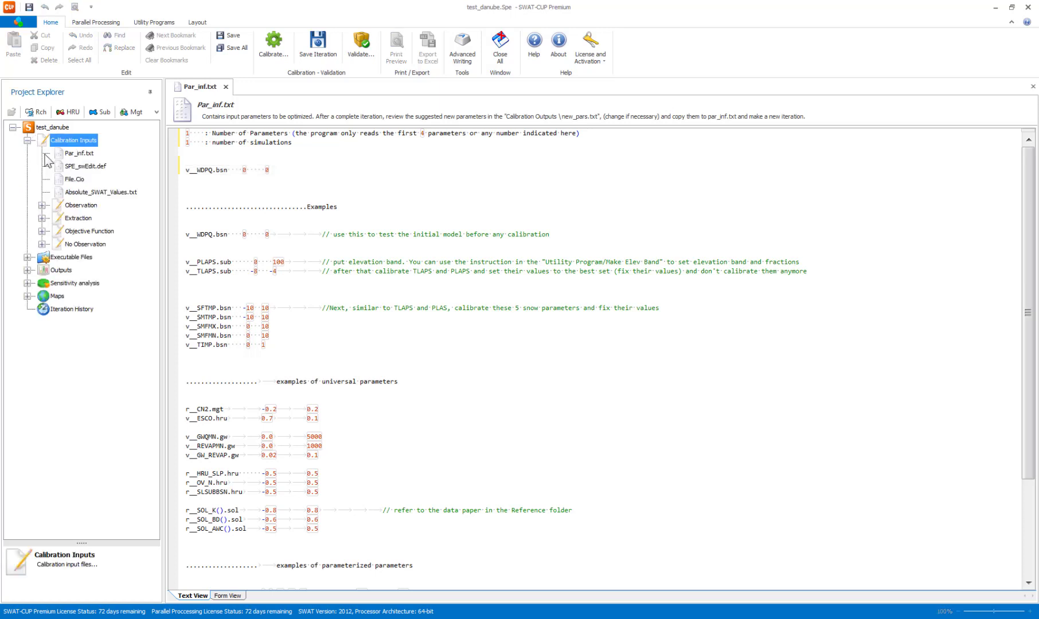
pyautogui.click(67, 167)
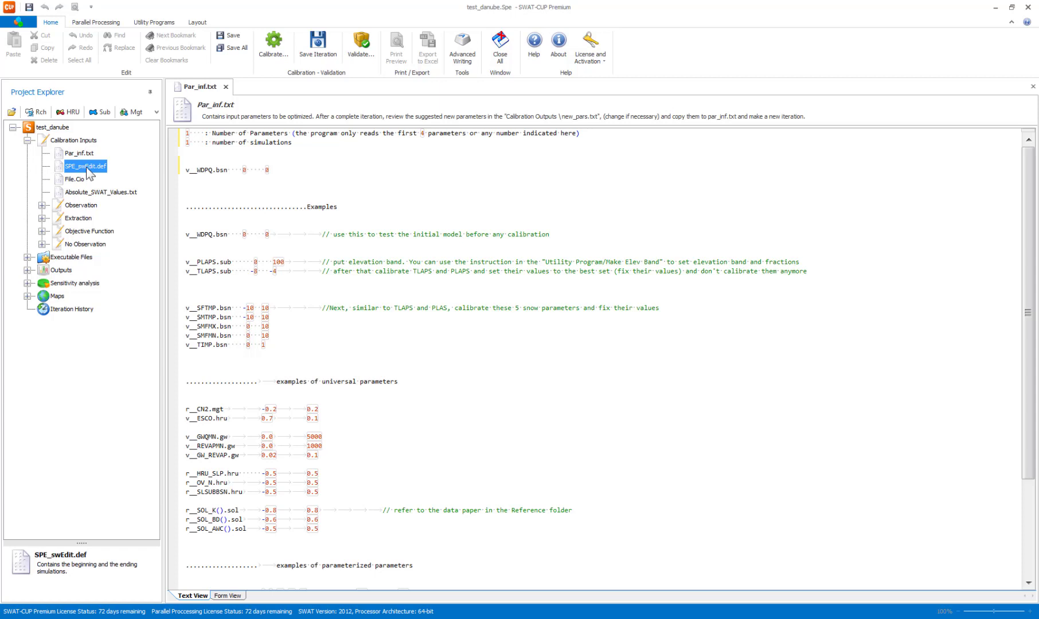
pyautogui.doubleClick(86, 167)
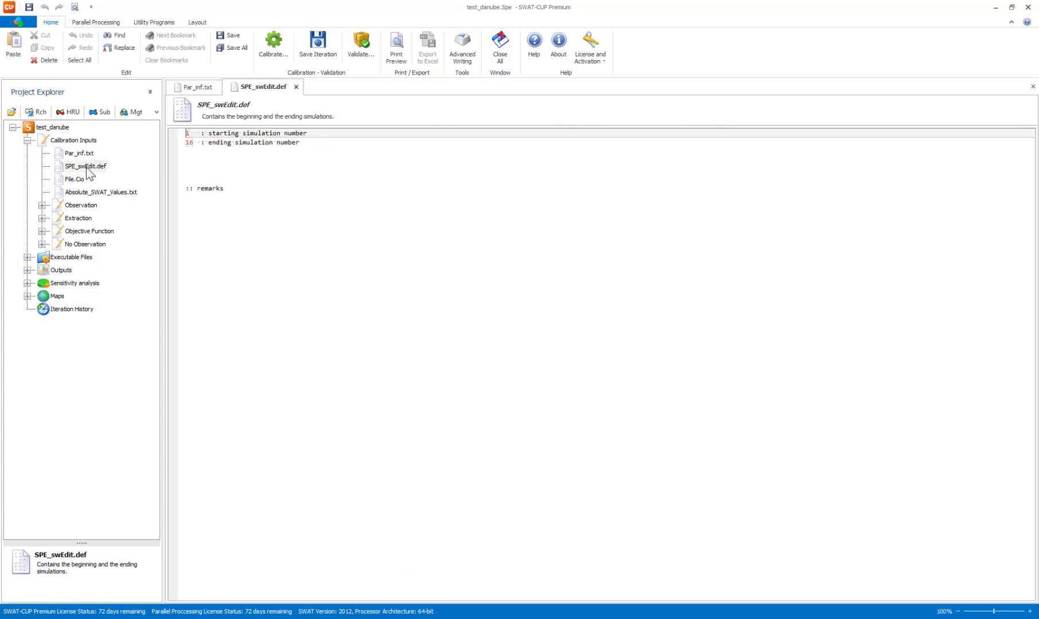
pyautogui.click(191, 143)
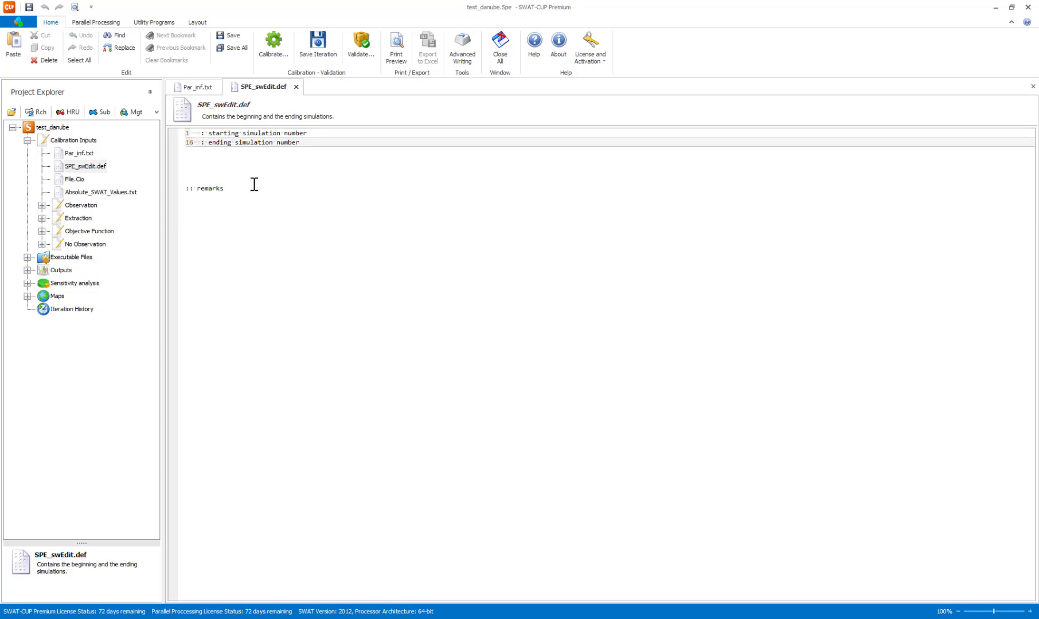
pyautogui.press('BackSpace')
# Open File.Cio from the calibration inputs and set the number of years simulated (NBYR) to 34.
pyautogui.click(72, 182)
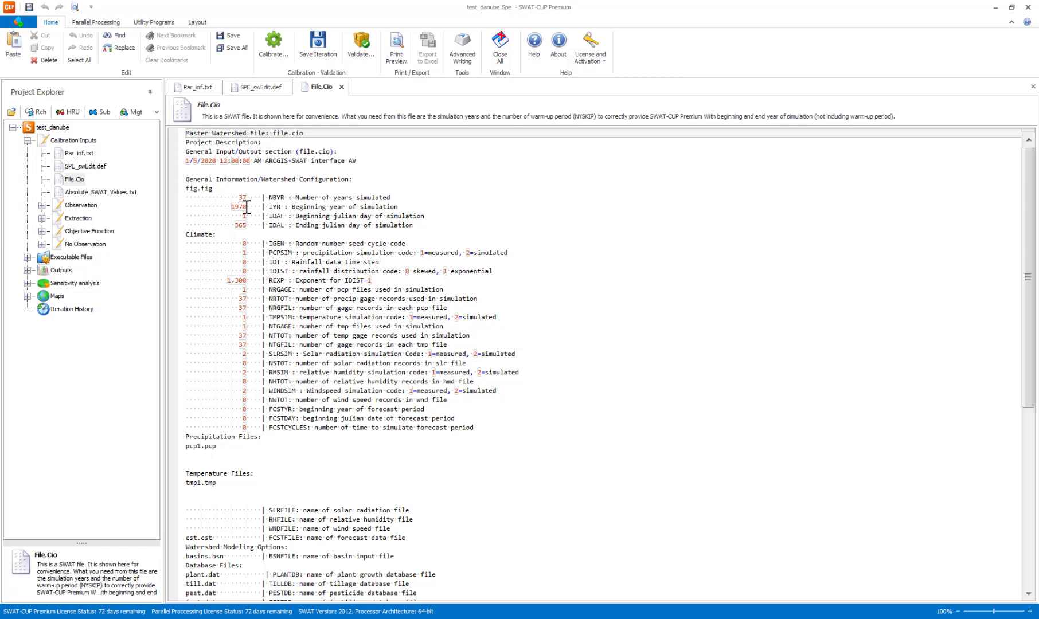
pyautogui.scroll(-4, 303, 437)
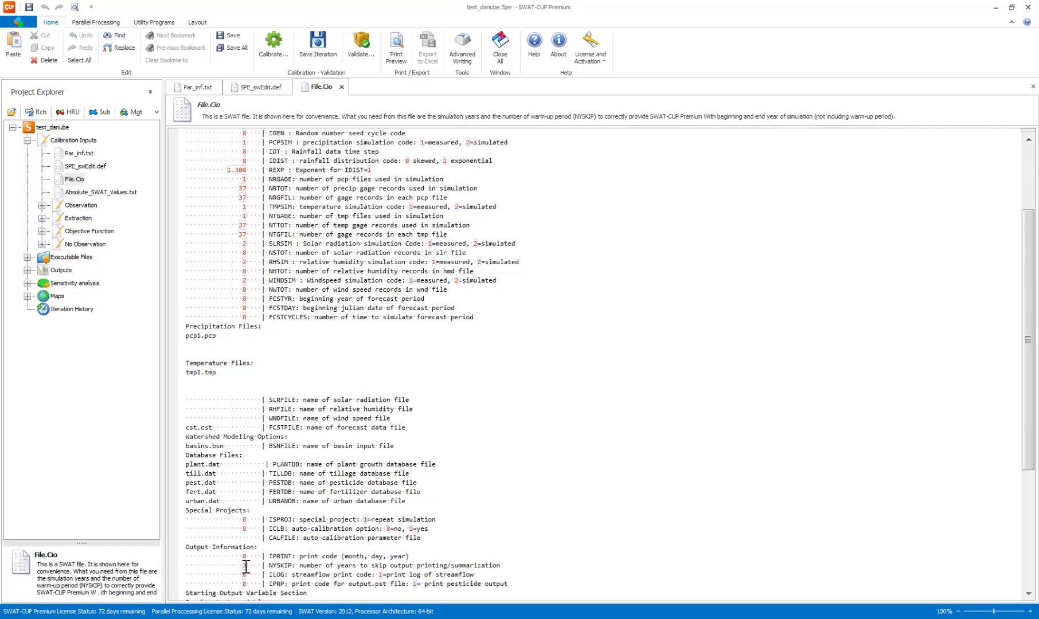
pyautogui.scroll(4, 338, 377)
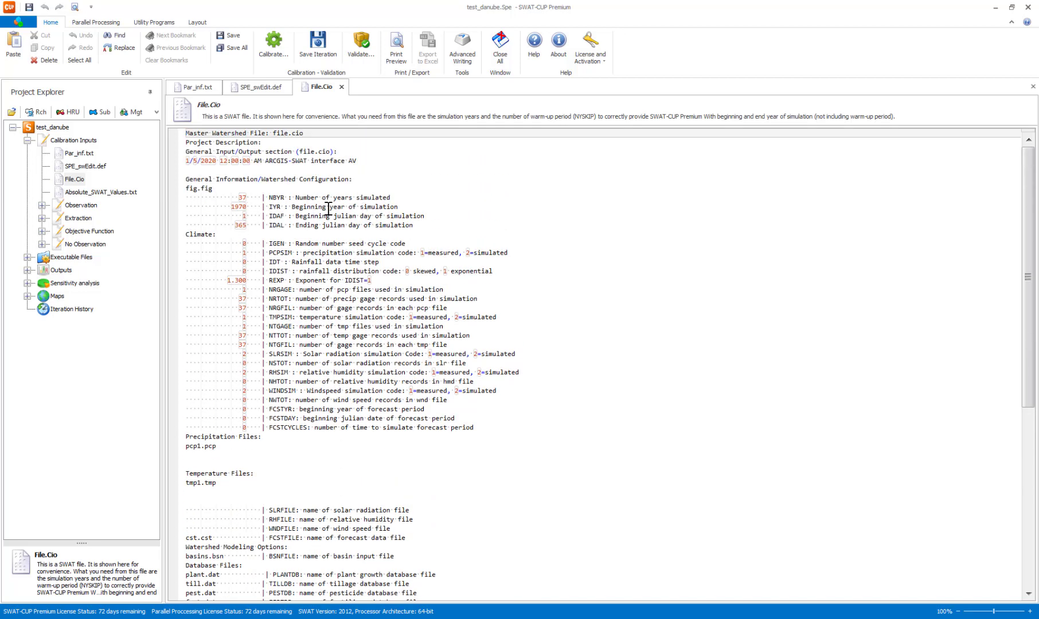
pyautogui.click(246, 198)
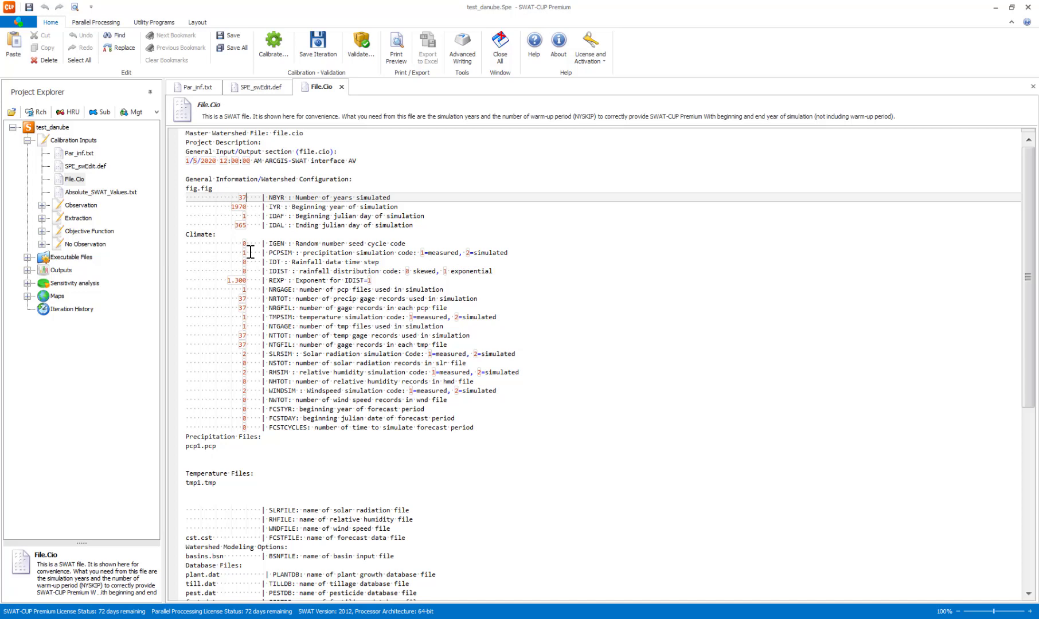
pyautogui.press('BackSpace')
pyautogui.write('4')
pyautogui.press('Down')
pyautogui.press('Down')
pyautogui.press('Up')
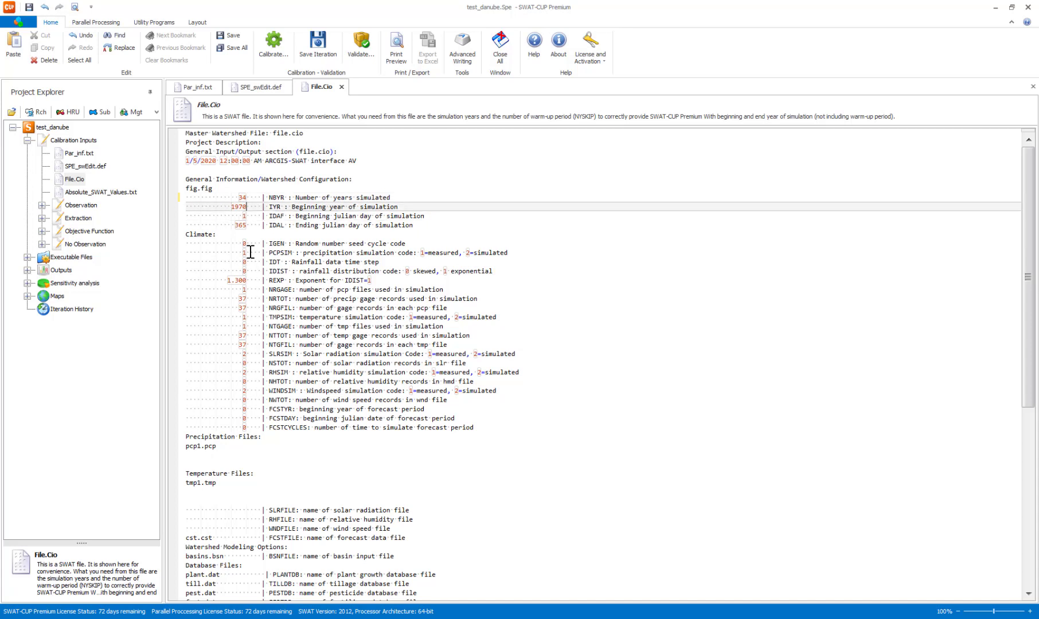
pyautogui.press('Down')
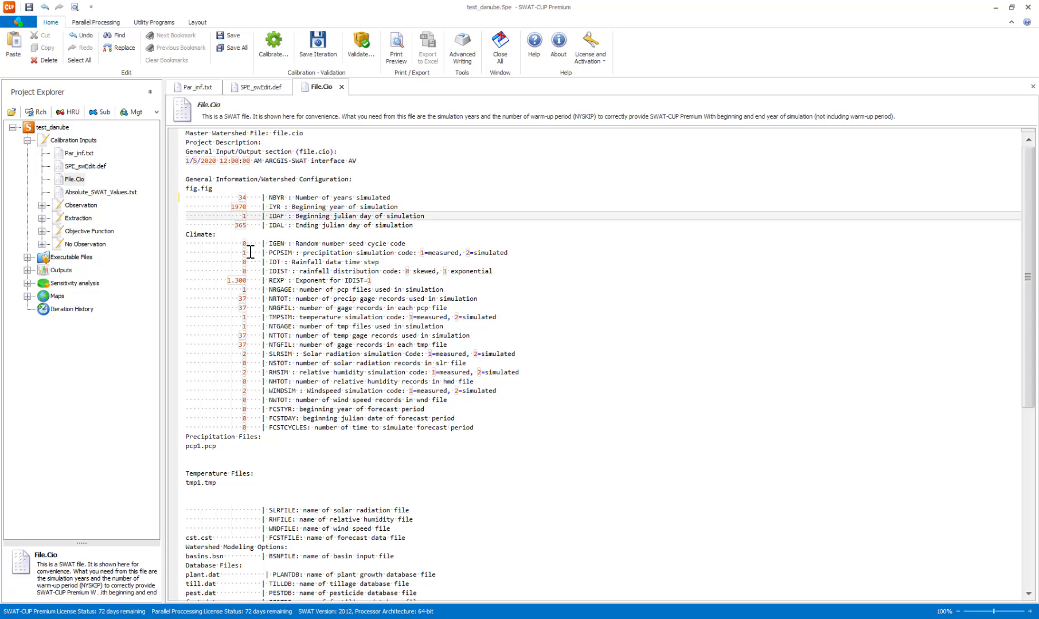
# Check the beginning year and the NYSKIP number of skipped output years in File.Cio.
pyautogui.scroll(-11, 336, 308)
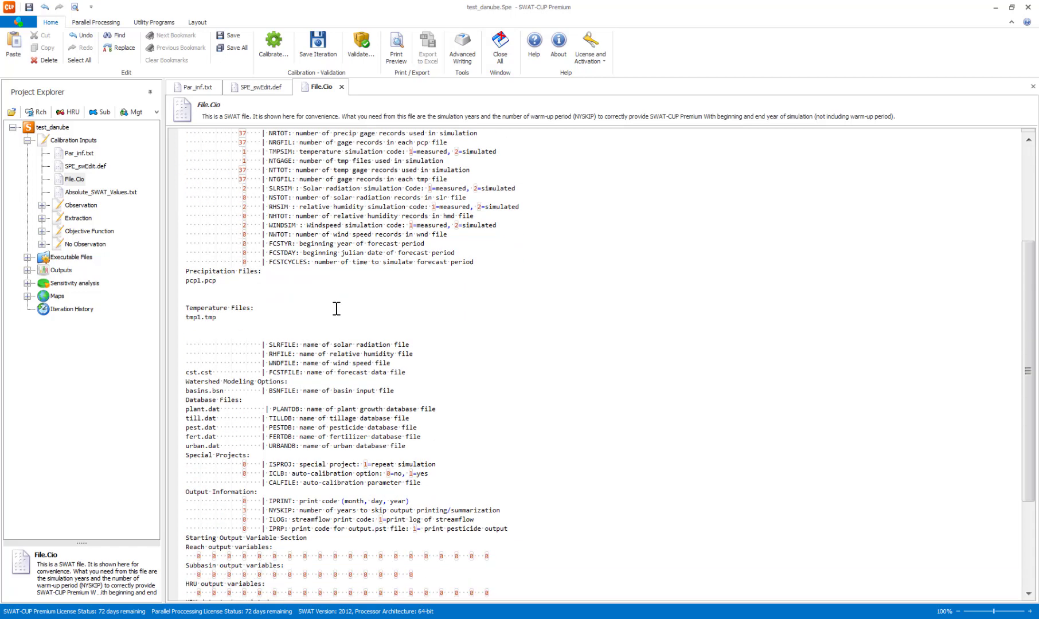
pyautogui.scroll(11, 337, 304)
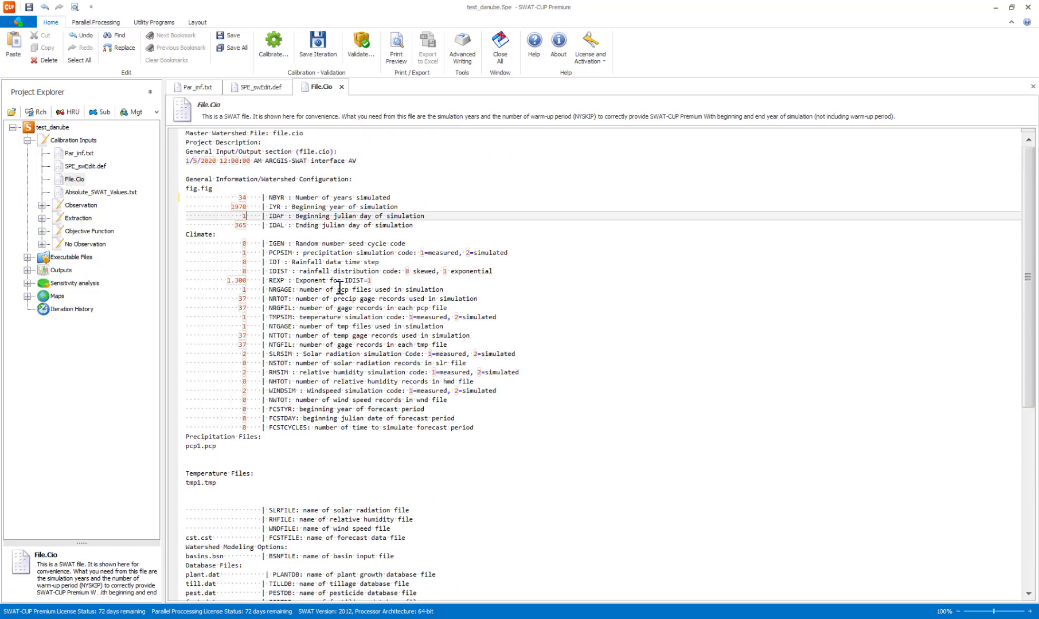
pyautogui.scroll(-9, 339, 287)
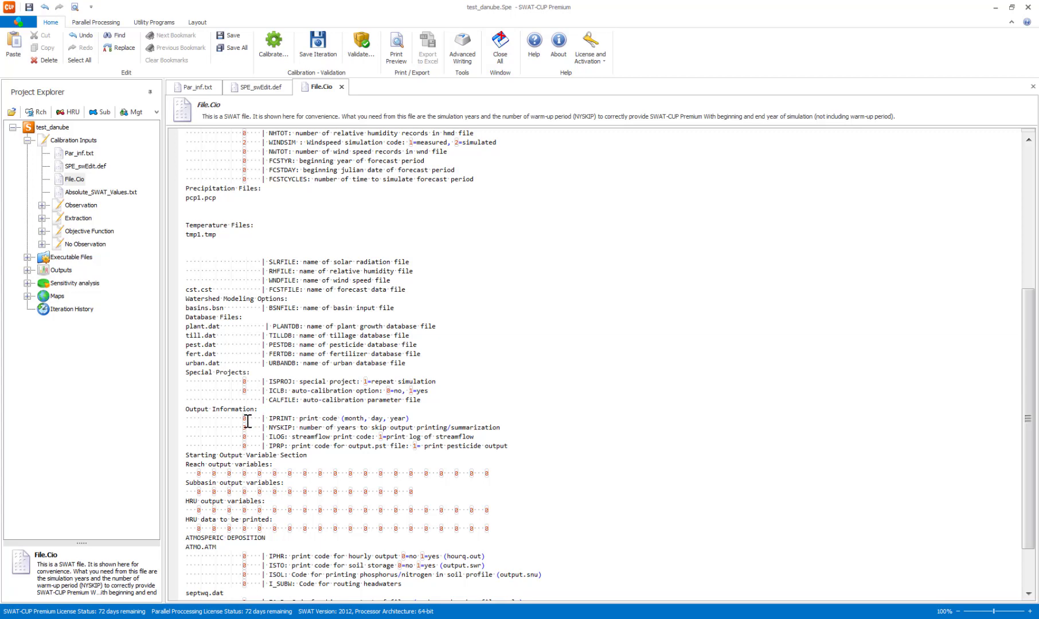
# Open Absolute_SWAT_Values.txt from the calibration inputs and review the absolute minimum and maximum parameter ranges.
pyautogui.scroll(10, 347, 420)
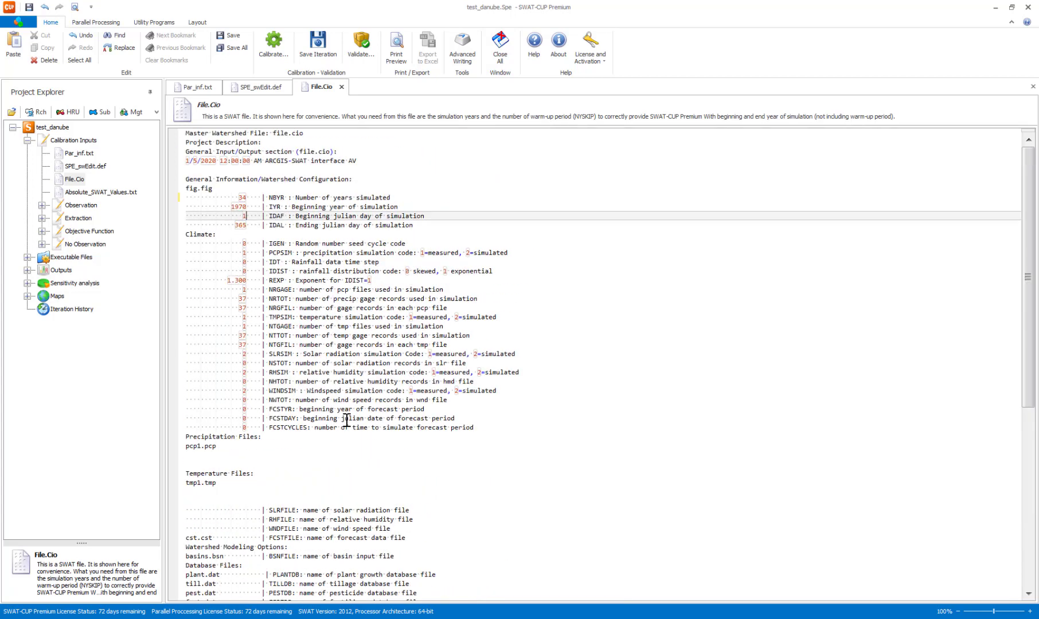
pyautogui.click(106, 193)
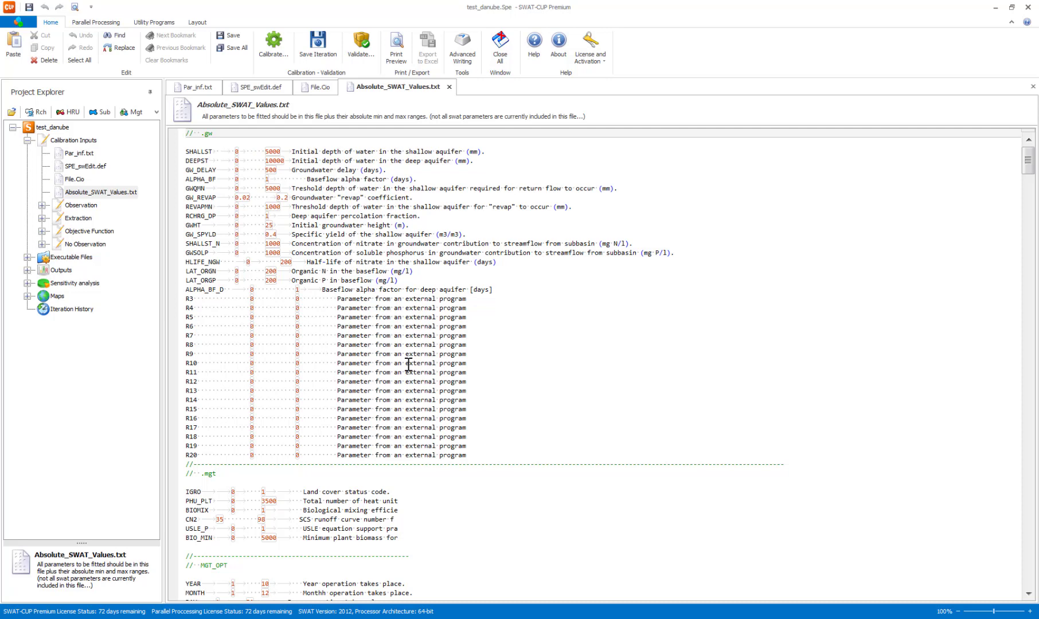
pyautogui.scroll(-9, 408, 364)
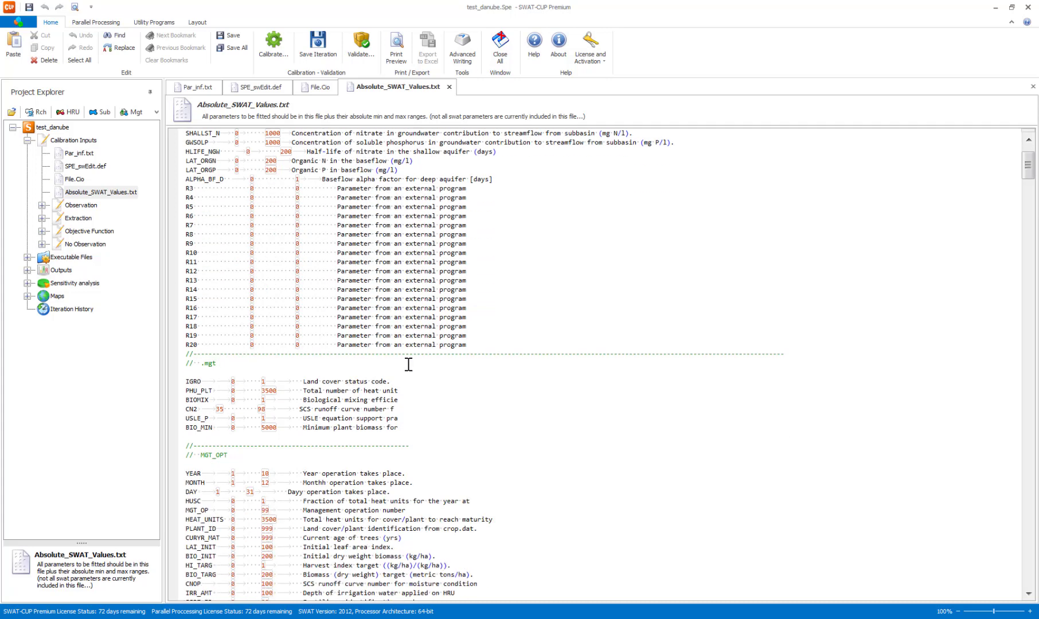
pyautogui.scroll(9, 408, 364)
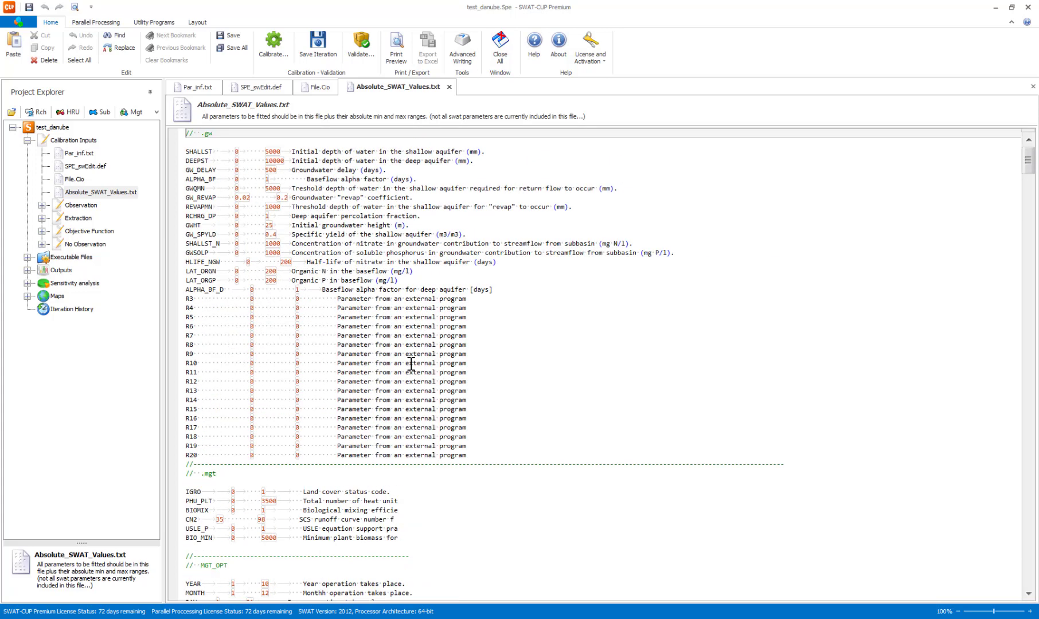
# Activate the Rch input files for observation and extraction, and open Observed_rch.txt from the Observation inputs.
pyautogui.click(42, 205)
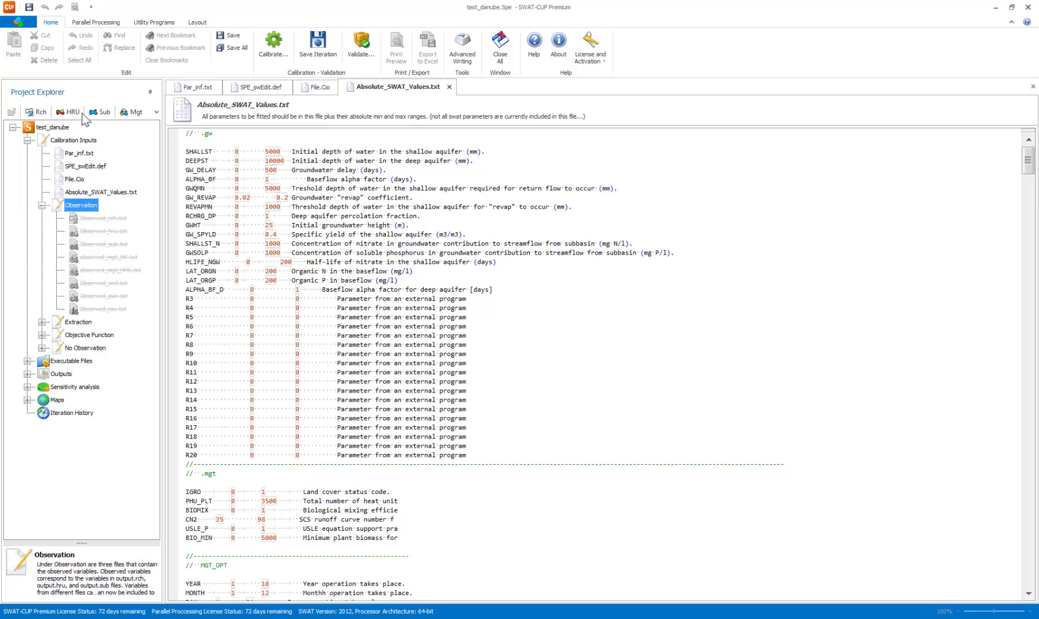
pyautogui.click(41, 115)
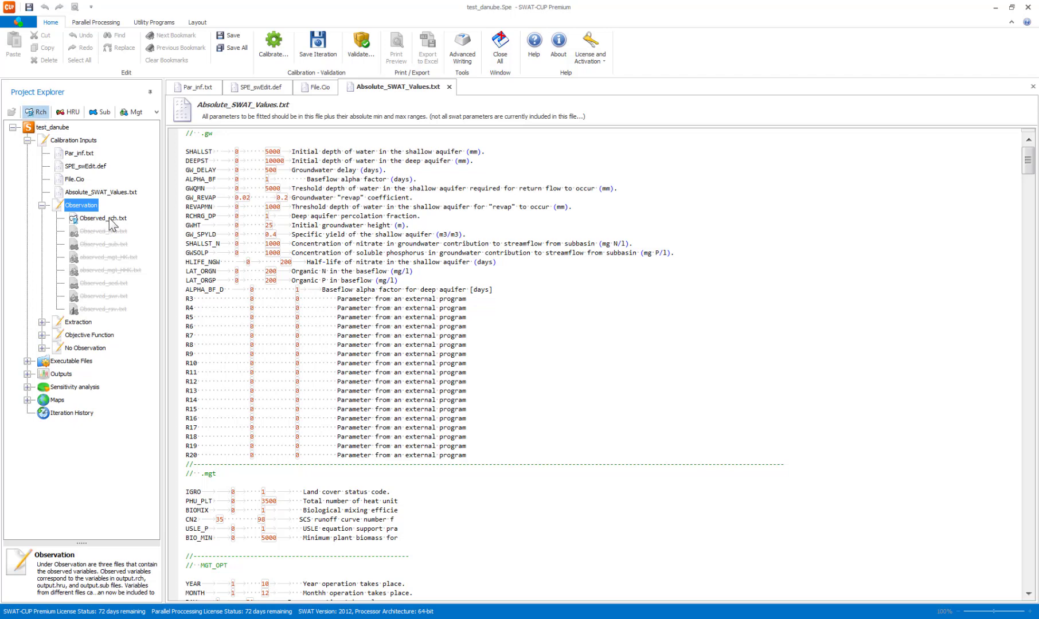
pyautogui.click(103, 219)
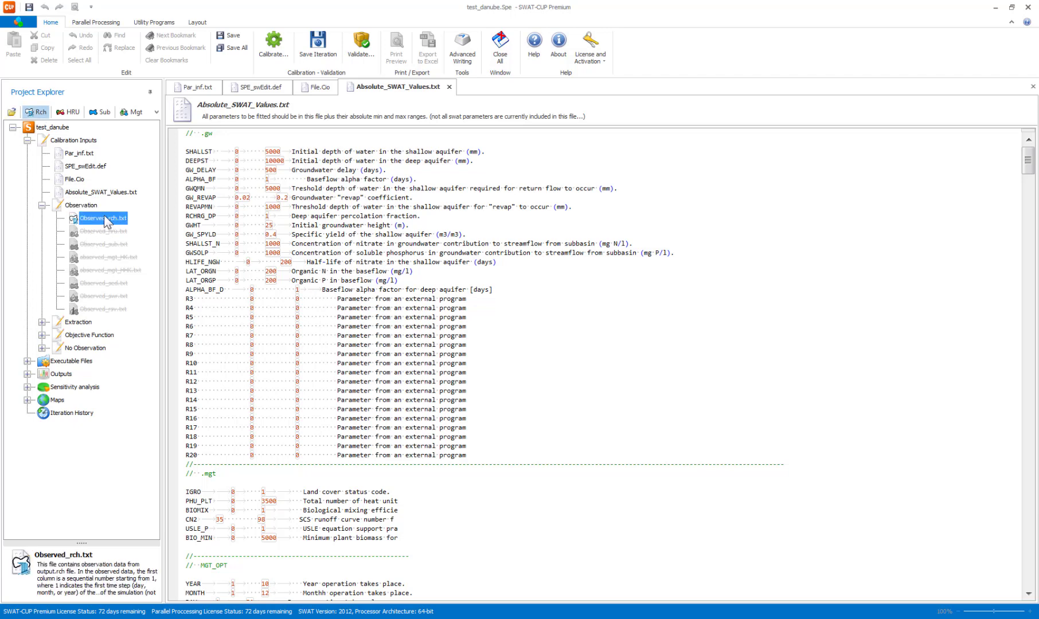
pyautogui.doubleClick(104, 218)
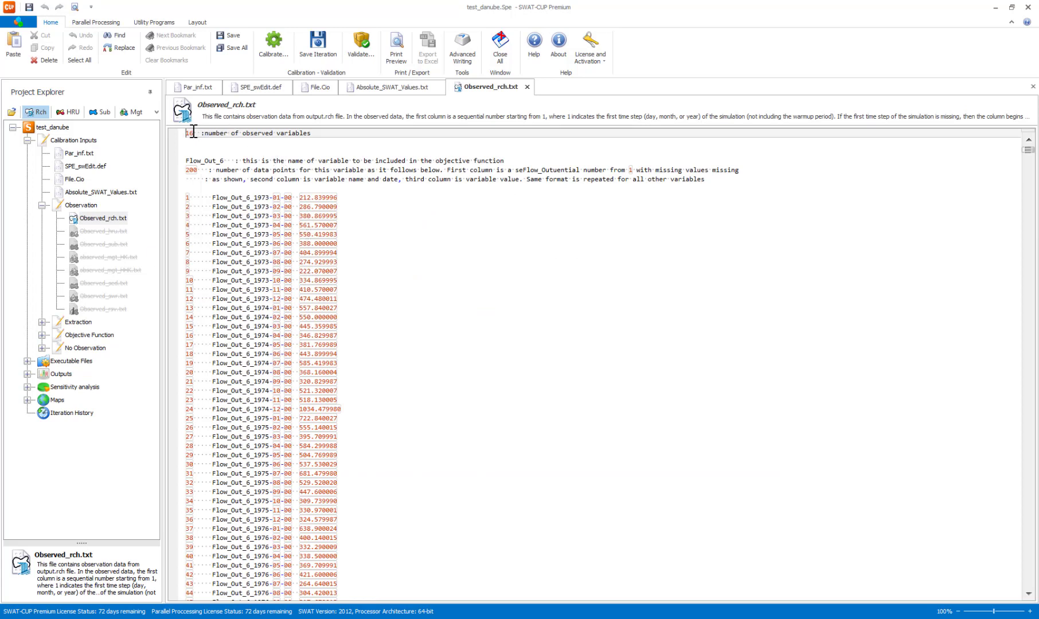
# Set the number of observed variables in Observed_rch.txt to 11 and look over the Flow_Out_6 data records.
pyautogui.press('BackSpace')
pyautogui.write('1')
pyautogui.press('Down')
pyautogui.press('Down')
pyautogui.press('Down')
pyautogui.press('Down')
pyautogui.press('Down')
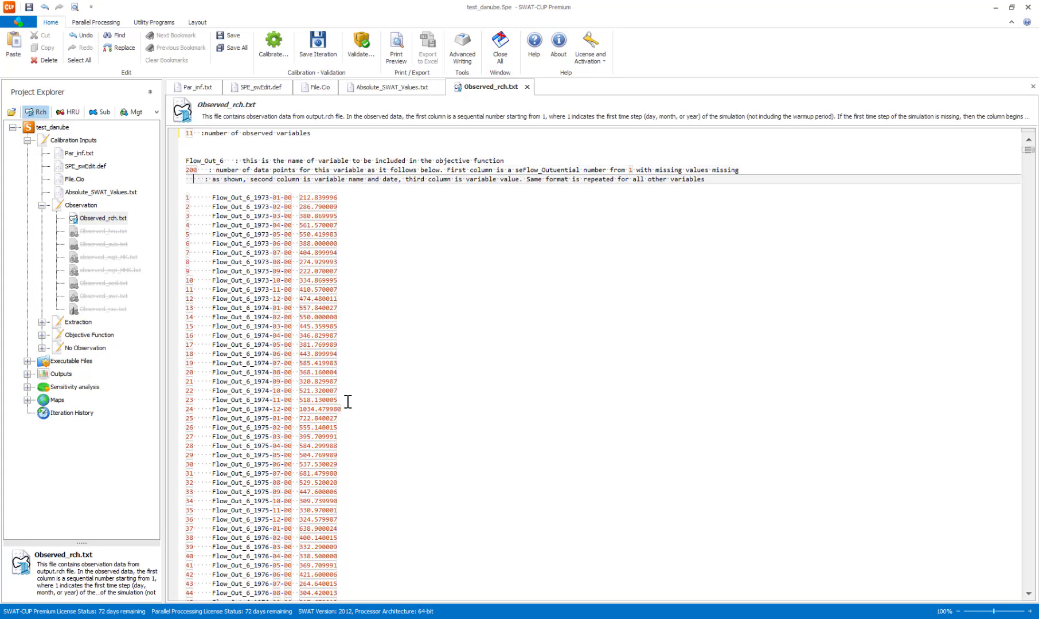
pyautogui.scroll(-2, 348, 401)
pyautogui.scroll(-7, 346, 403)
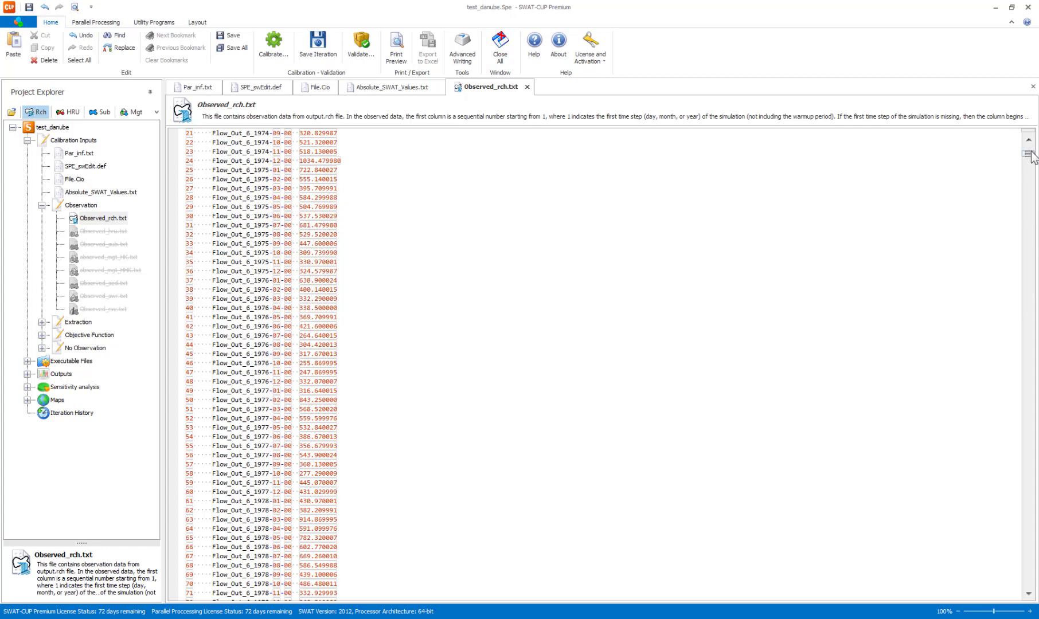
pyautogui.moveTo(1031, 155)
pyautogui.mouseDown()
pyautogui.moveTo(1037, 232)
pyautogui.moveTo(1037, 138)
pyautogui.mouseUp()
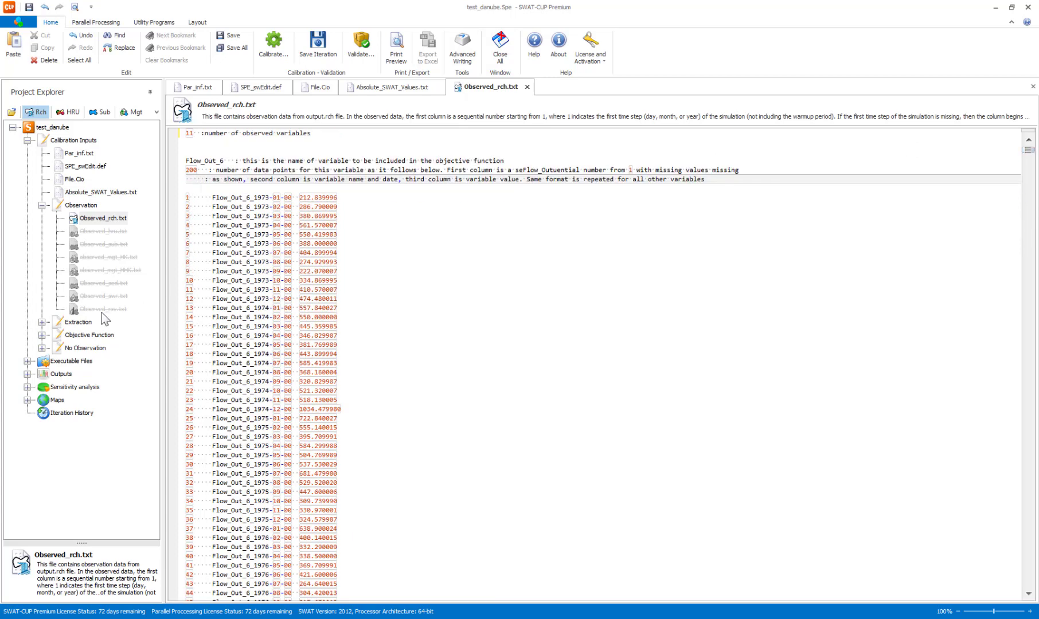
# Open Var_file_rch.txt from the Extraction inputs and delete the five NO3 file names at the end of the list.
pyautogui.click(42, 323)
pyautogui.doubleClick(88, 337)
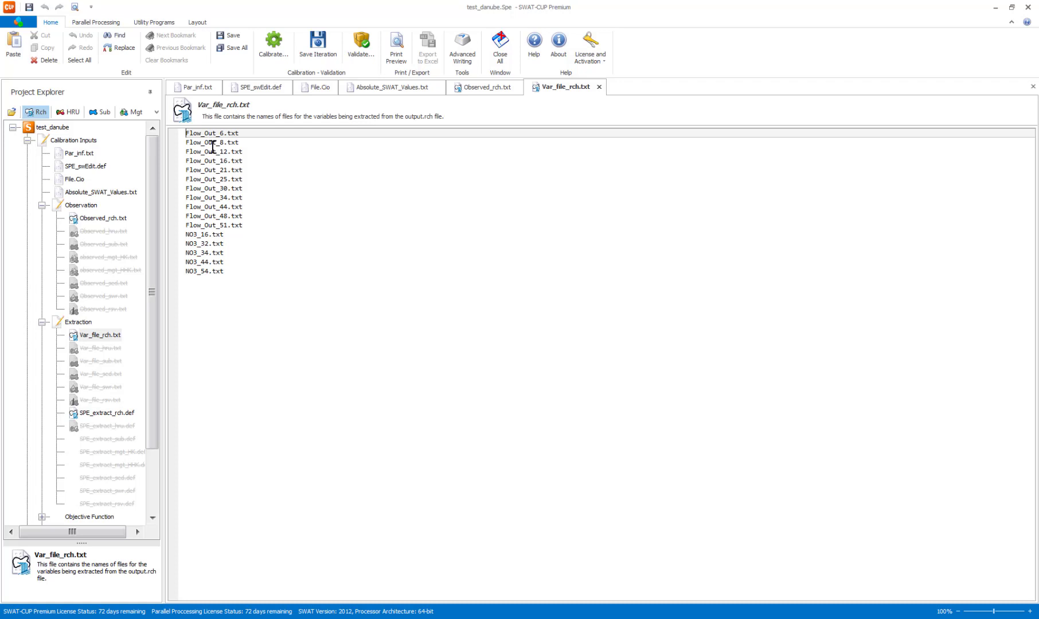
pyautogui.moveTo(225, 271); pyautogui.dragTo(182, 233)
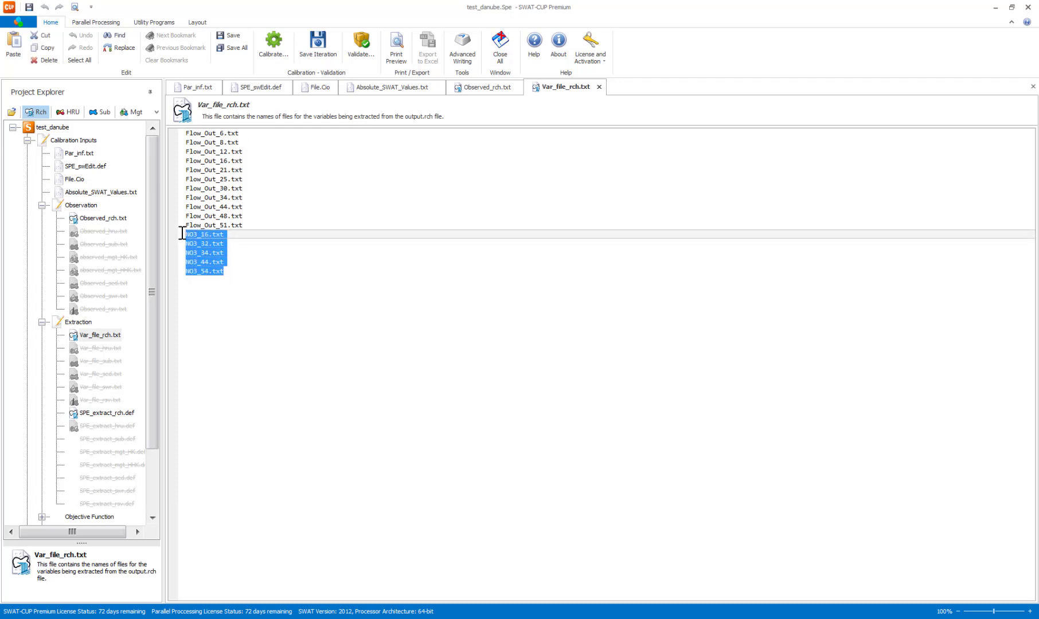
pyautogui.press('Delete')
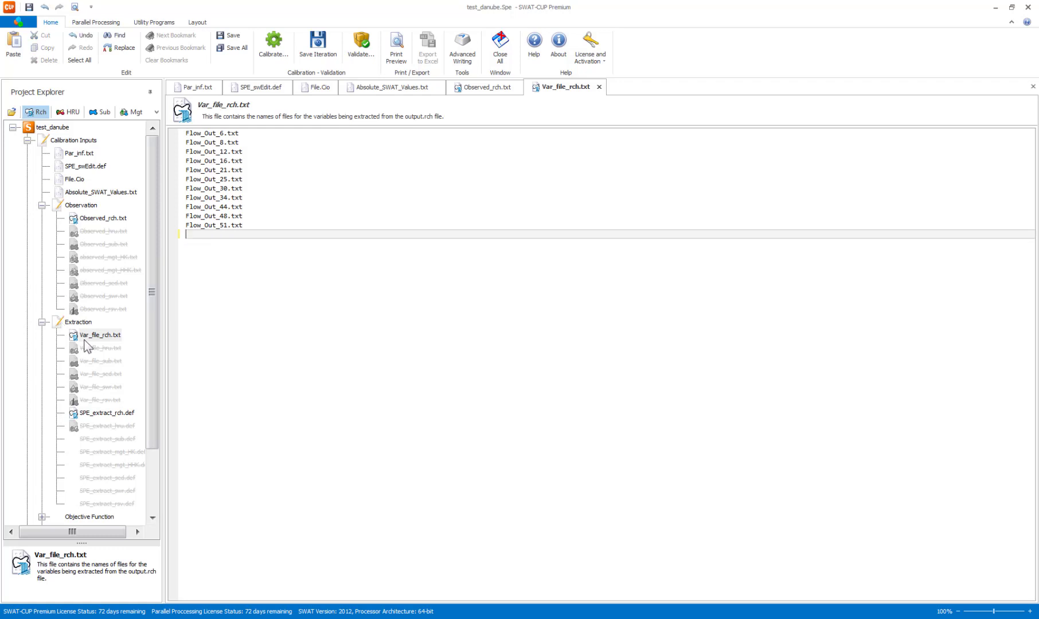
# Open SPE_extract_rch.def, set the number of variables to get to 1 and remove variable column number 18.
pyautogui.click(107, 413)
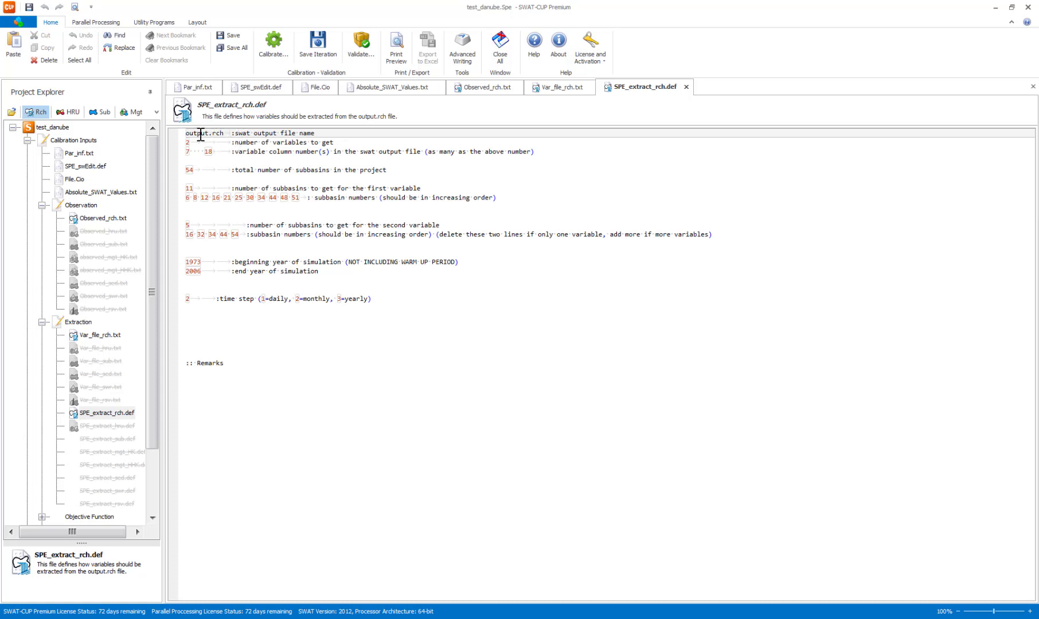
pyautogui.click(220, 134)
pyautogui.doubleClick(191, 143)
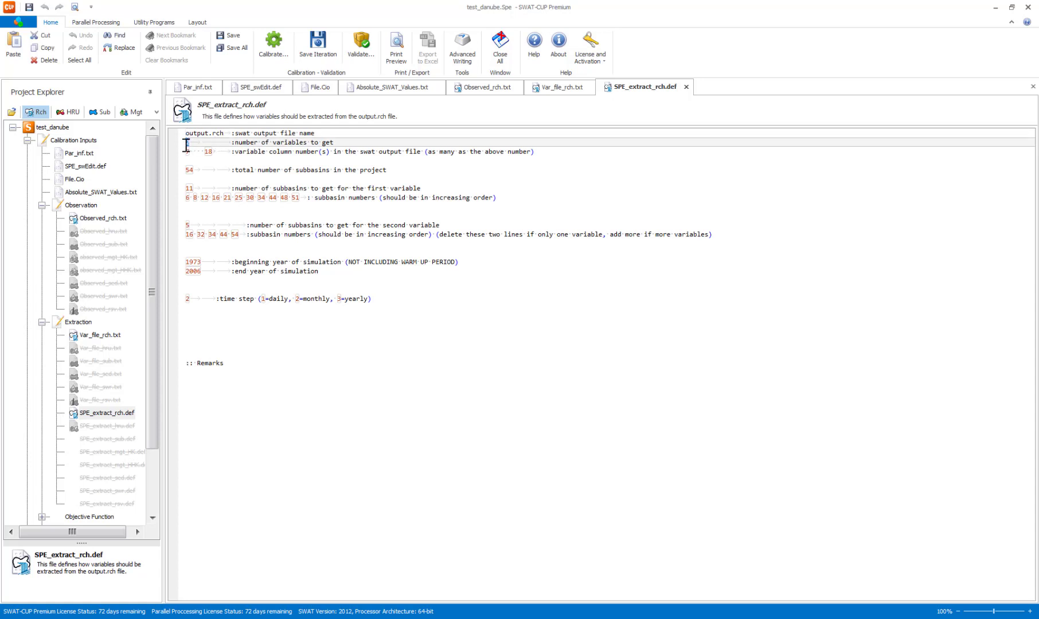
pyautogui.write('1')
pyautogui.press('Down')
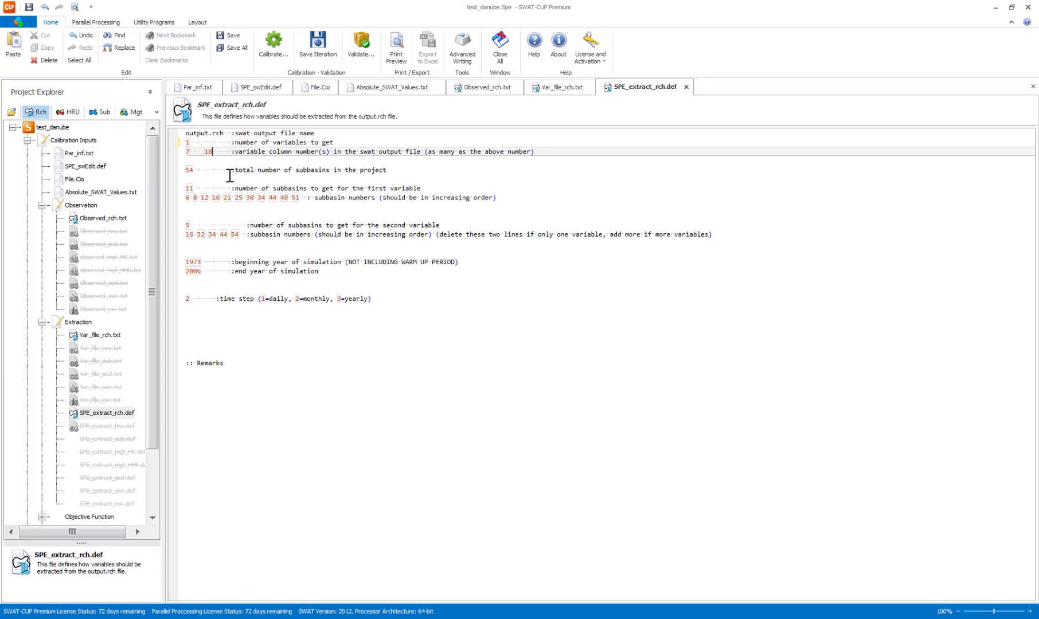
pyautogui.press('BackSpace')
pyautogui.press('BackSpace')
pyautogui.press('Down')
pyautogui.press('Down')
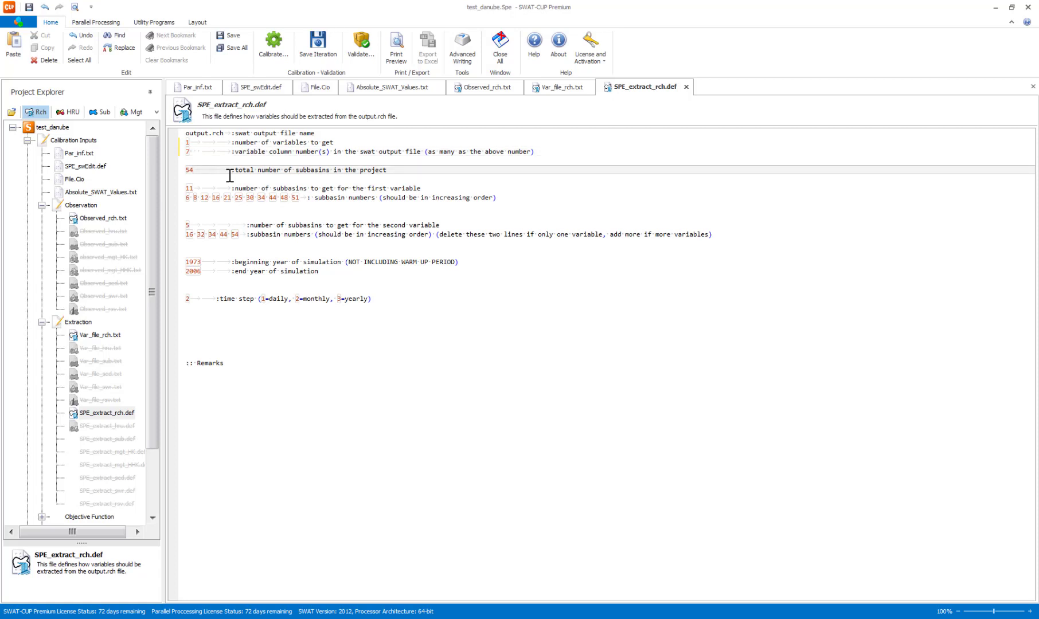
# Delete the two subbasin lines for the second variable in SPE_extract_rch.def, along with one surplus blank line.
pyautogui.press('Down')
pyautogui.press('Down')
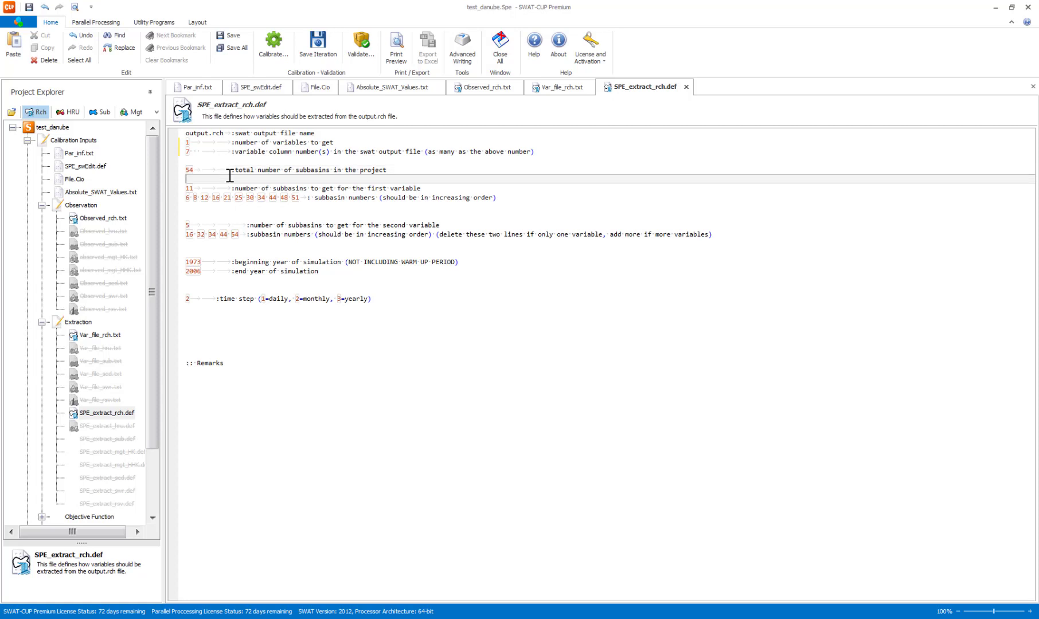
pyautogui.press('Down')
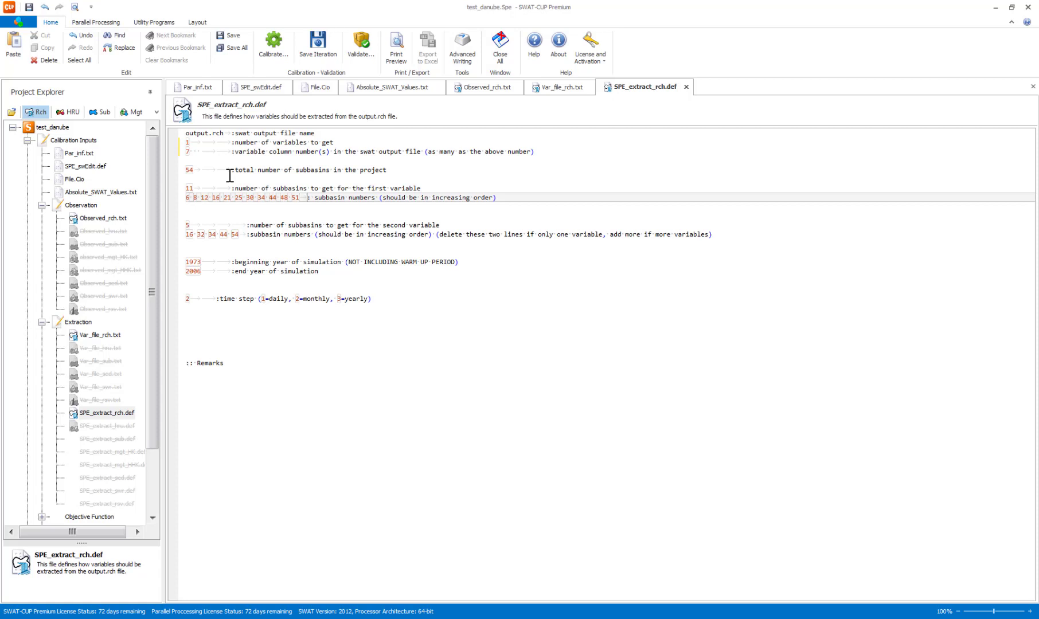
pyautogui.press('Right')
pyautogui.press('Down')
pyautogui.press('Down')
pyautogui.press('Down')
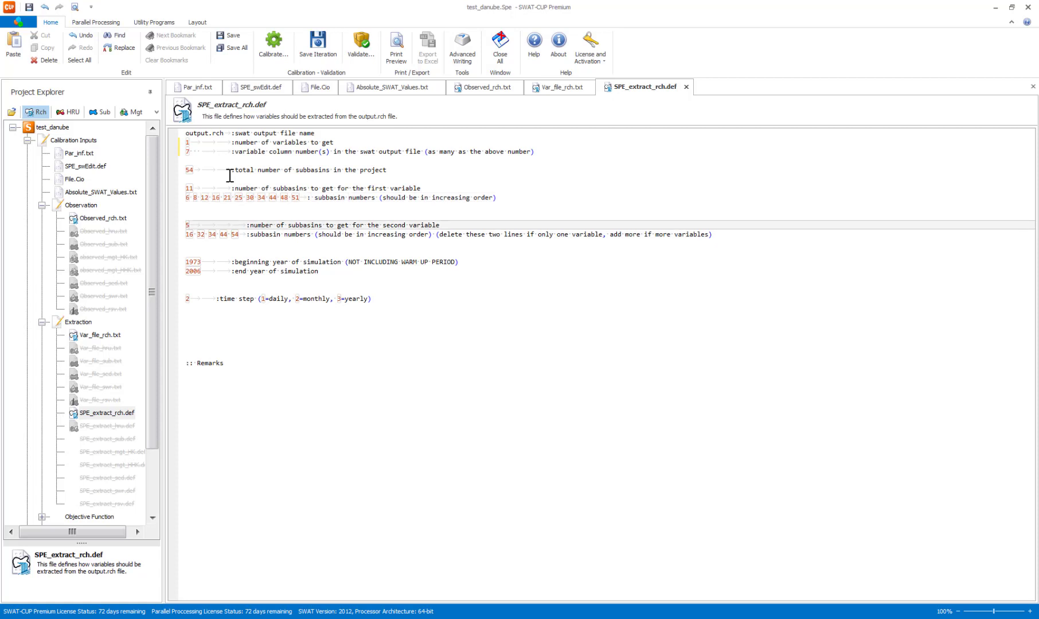
pyautogui.hotkey('shift', 'Down')
pyautogui.hotkey('shift', 'Down')
pyautogui.press('Delete')
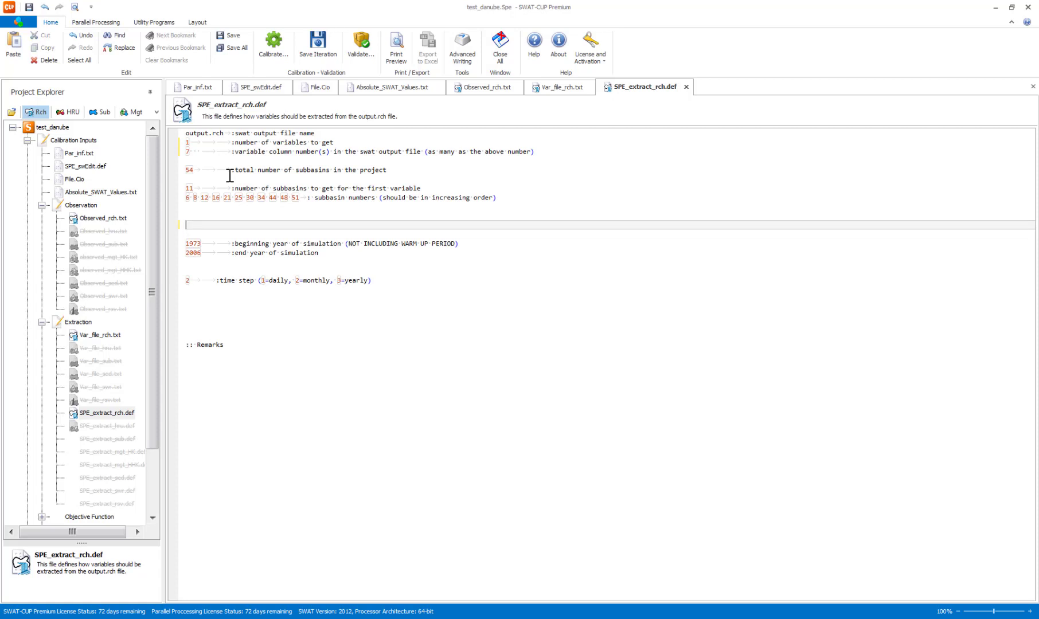
pyautogui.press('BackSpace')
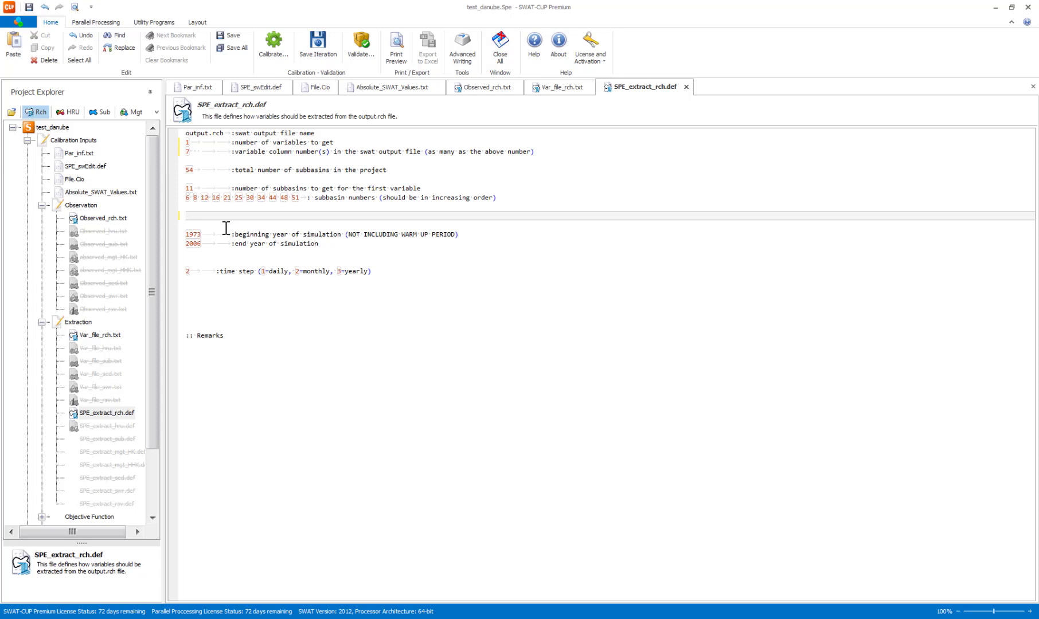
# Set the end year of simulation in SPE_extract_rch.def to 2003 and check the time step line.
pyautogui.moveTo(203, 234); pyautogui.dragTo(200, 244)
pyautogui.press('Left')
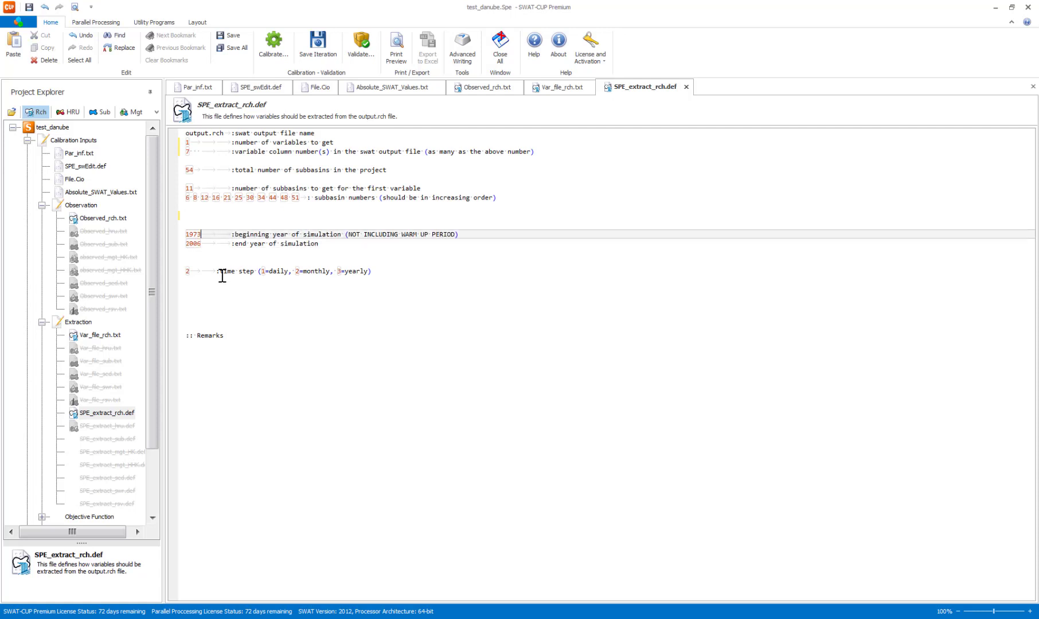
pyautogui.press('Down')
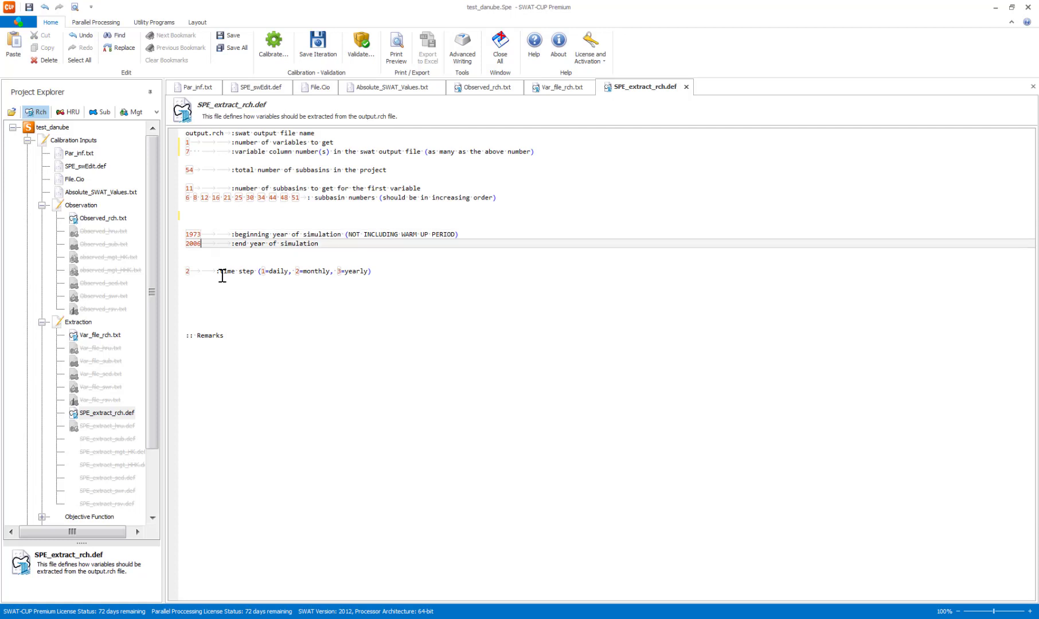
pyautogui.press('BackSpace')
pyautogui.write('3')
pyautogui.press('Down')
pyautogui.press('Down')
pyautogui.press('Down')
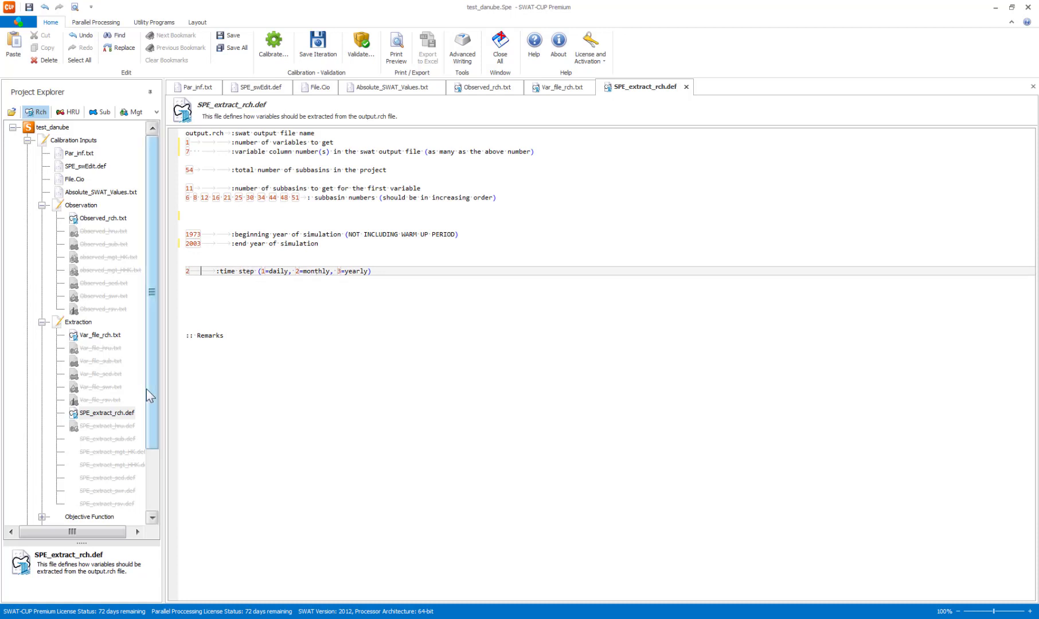
# Open Observed.txt from the Objective Function inputs and review the objective function type, weights, behavioral threshold, power p and the Flow_Out_6 variable's name and weight.
pyautogui.moveTo(146, 389); pyautogui.dragTo(148, 461)
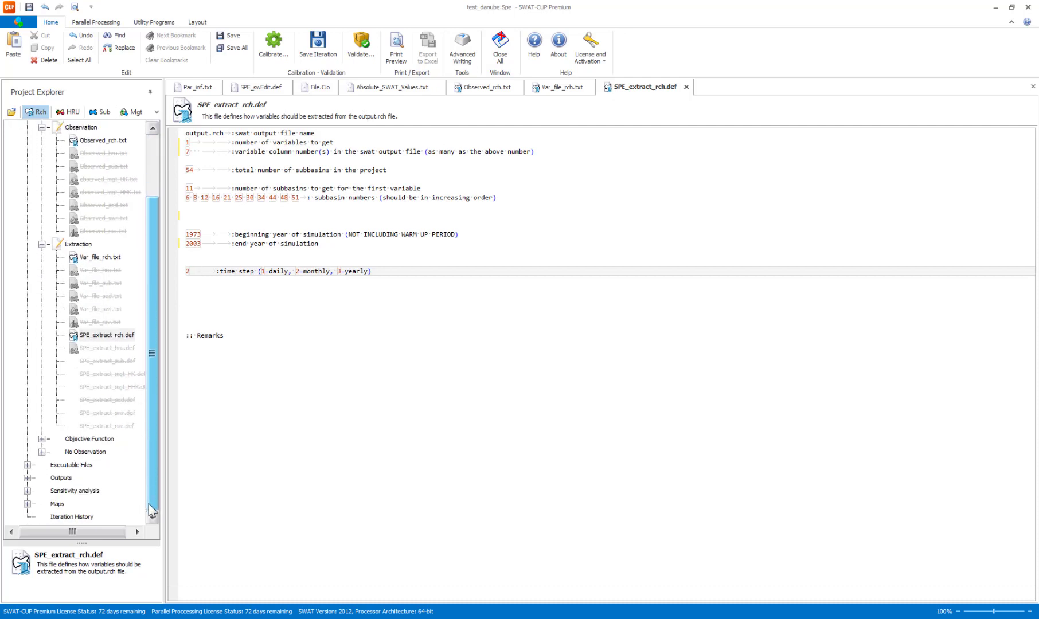
pyautogui.click(43, 440)
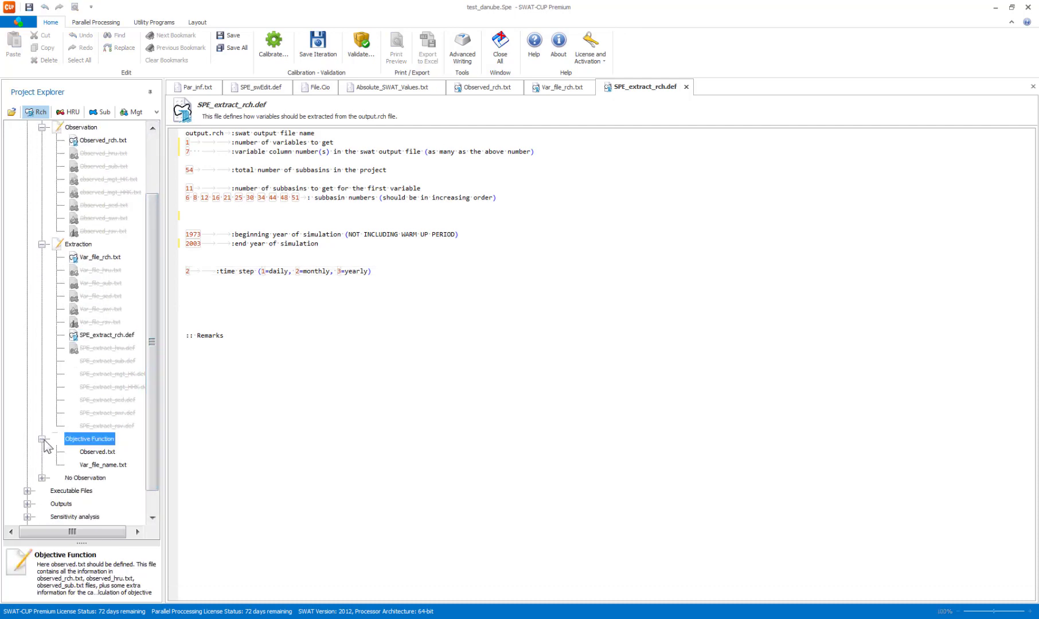
pyautogui.doubleClick(102, 453)
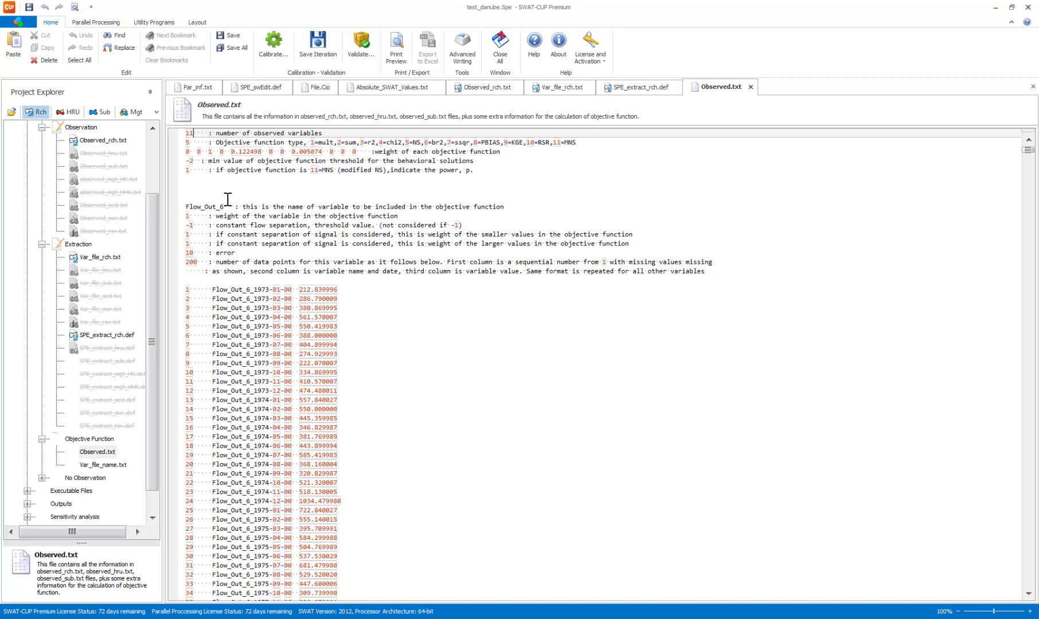
pyautogui.press('Down')
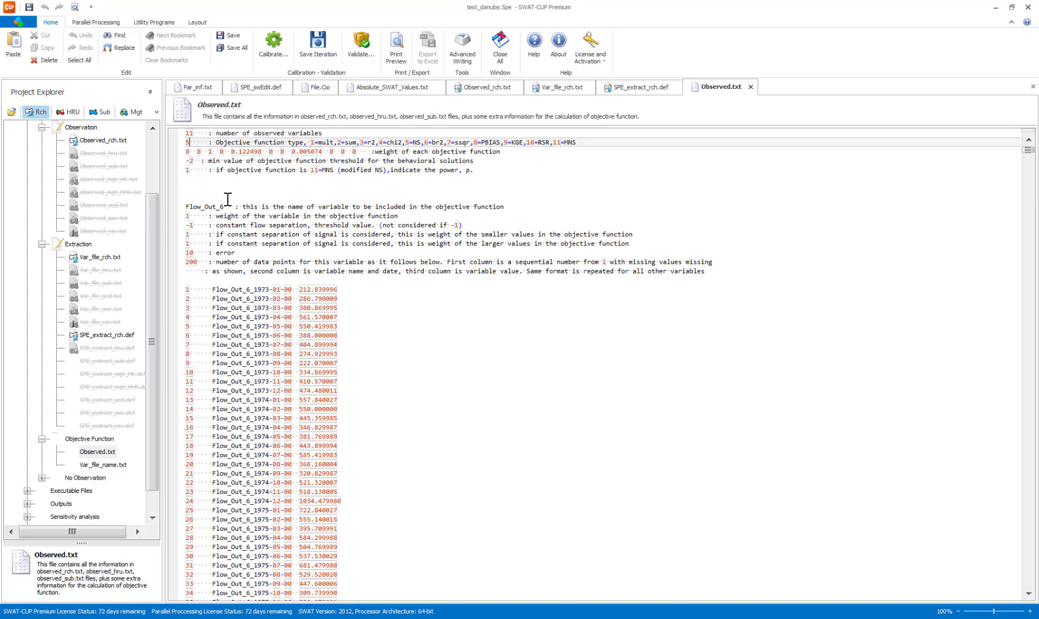
pyautogui.press('Down')
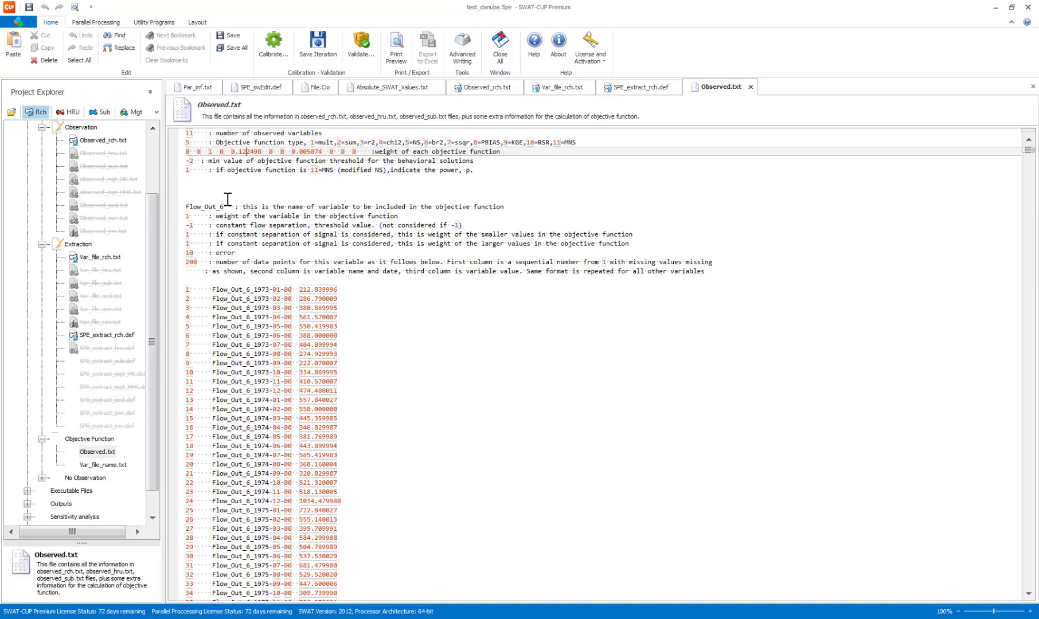
pyautogui.press('Down')
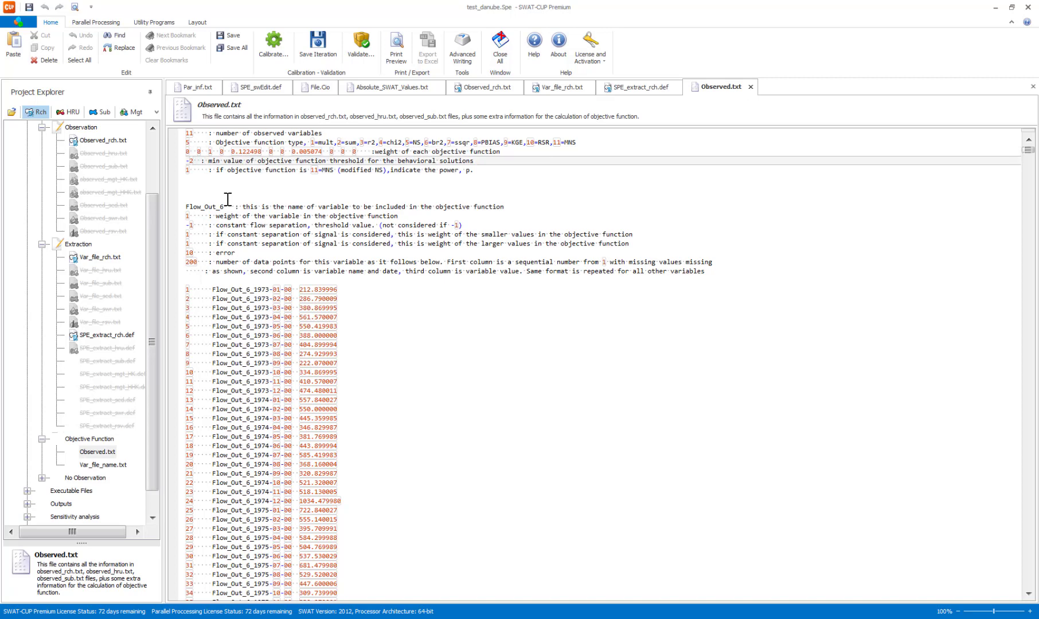
pyautogui.press('Down')
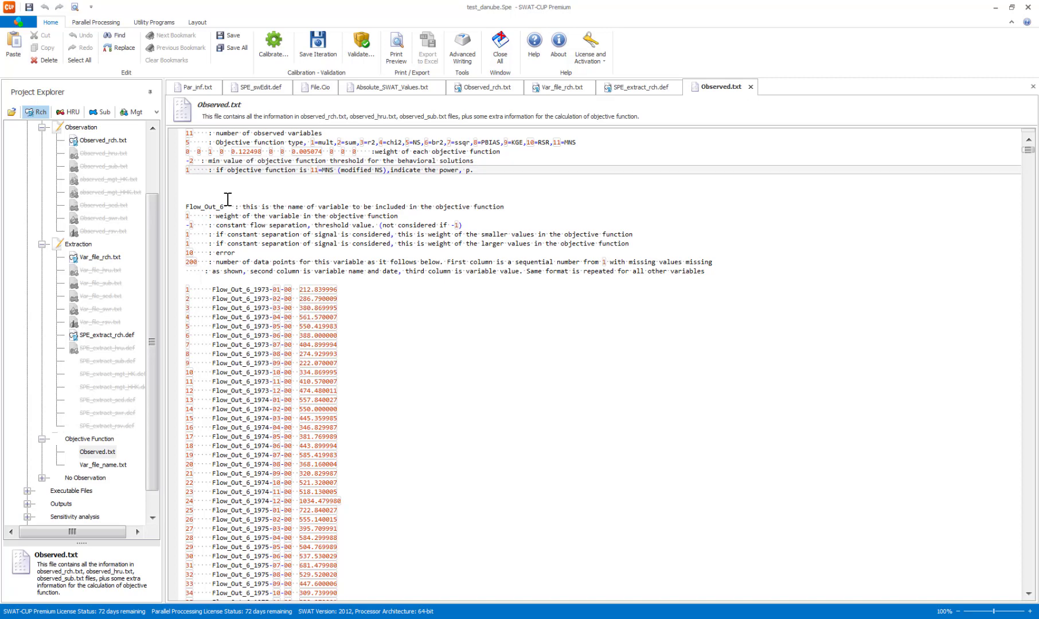
pyautogui.press('Right')
pyautogui.press('Left')
pyautogui.press('Left')
pyautogui.press('Left')
pyautogui.press('Left')
pyautogui.press('Down')
pyautogui.press('Down')
pyautogui.press('Down')
pyautogui.press('Down')
pyautogui.press('Down')
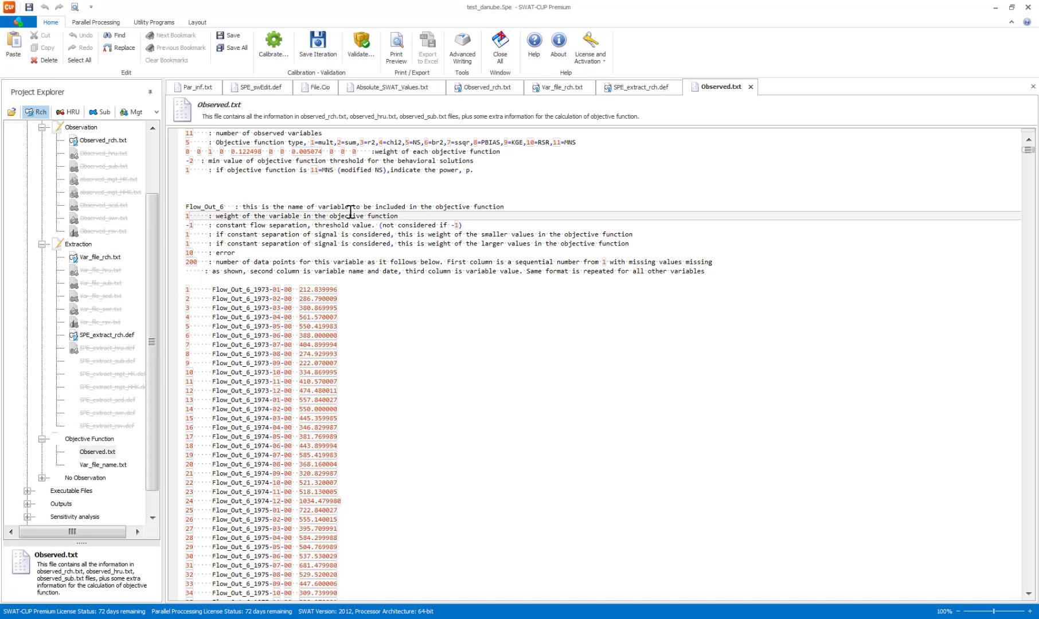
pyautogui.press('Up')
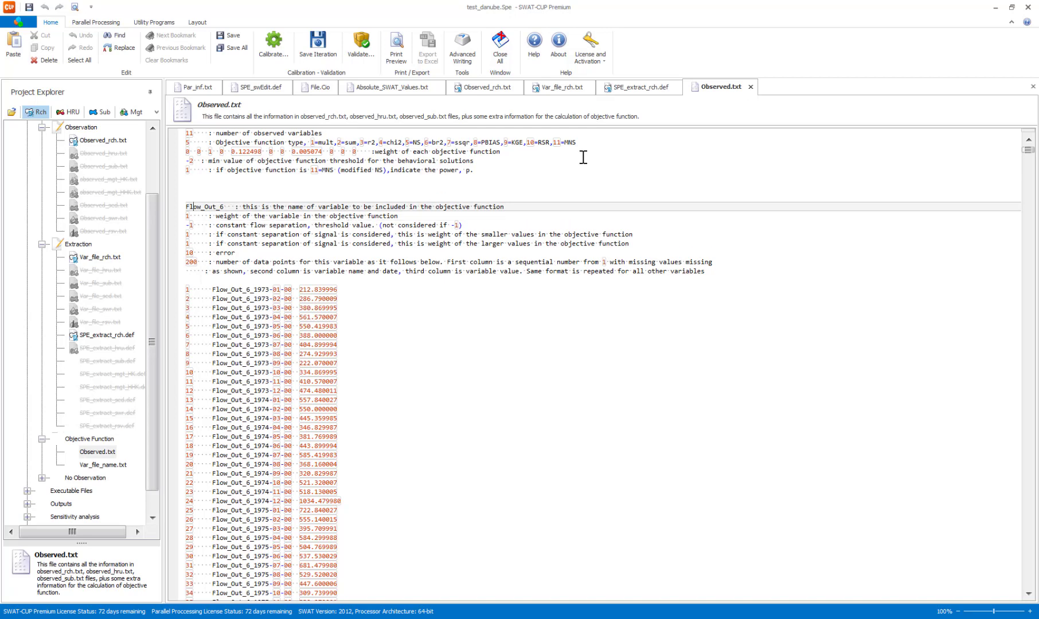
# Review the Flow_Out_6 settings in Observed.txt: variable weight, constant flow separation threshold, weights of smaller and larger values, error and number of data points.
pyautogui.press('Right')
pyautogui.press('Down')
pyautogui.press('Up')
pyautogui.press('Down')
pyautogui.press('Down')
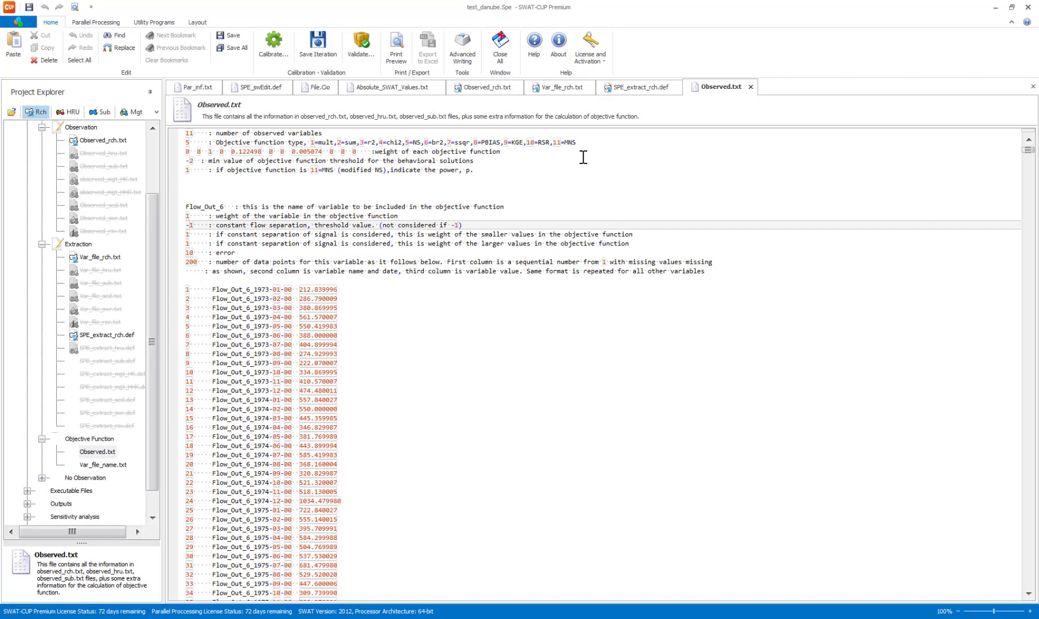
pyautogui.press('Down')
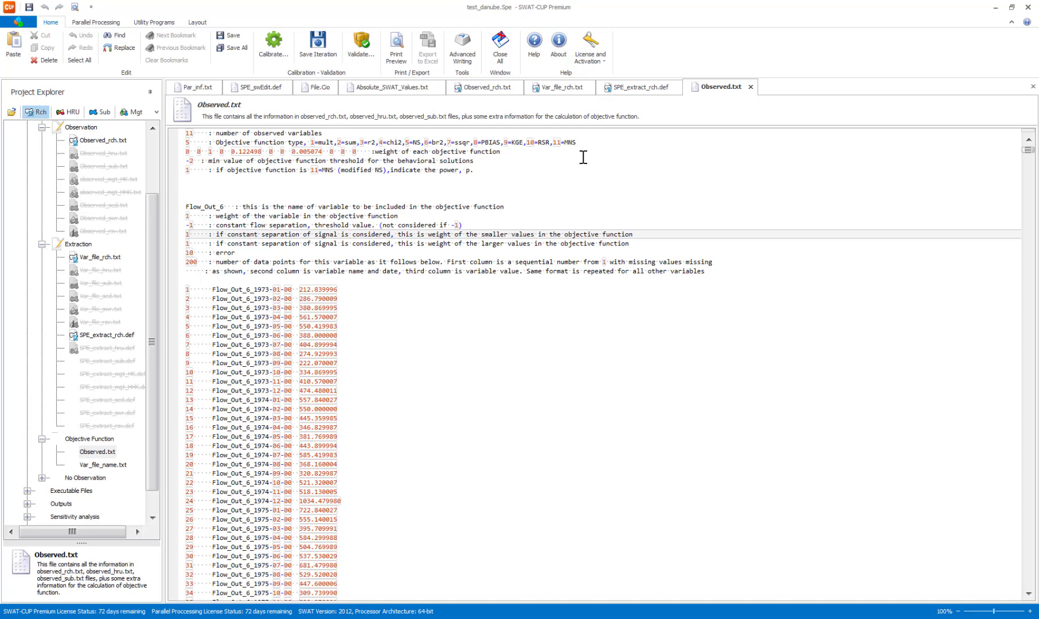
pyautogui.press('Right')
pyautogui.press('Down')
pyautogui.press('Down')
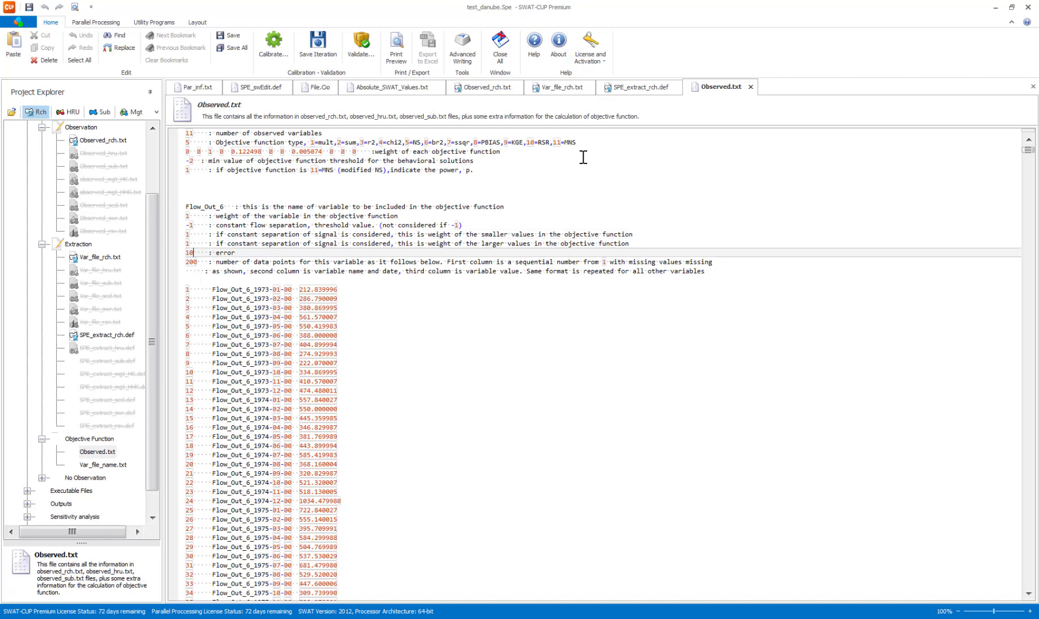
pyautogui.press('Up')
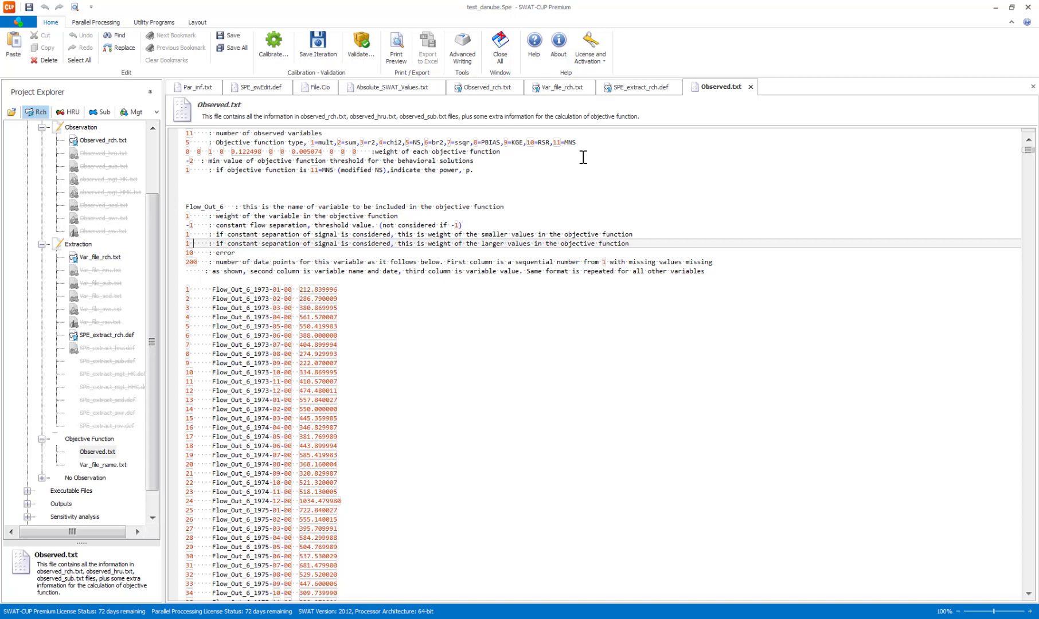
pyautogui.press('Down')
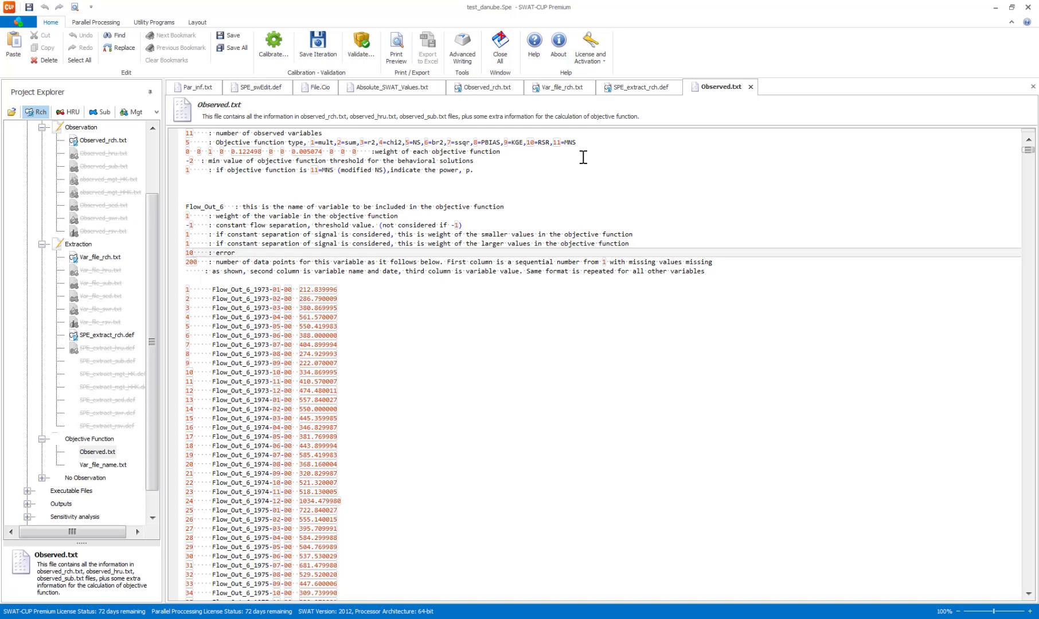
pyautogui.press('Down')
pyautogui.press('Up')
# Examine the Flow_Out_6 data points in Observed.txt and the Flow_Out_8 block that follows, including its numbering, and return to the file's beginning.
pyautogui.scroll(-5, 229, 454)
pyautogui.scroll(-4, 230, 454)
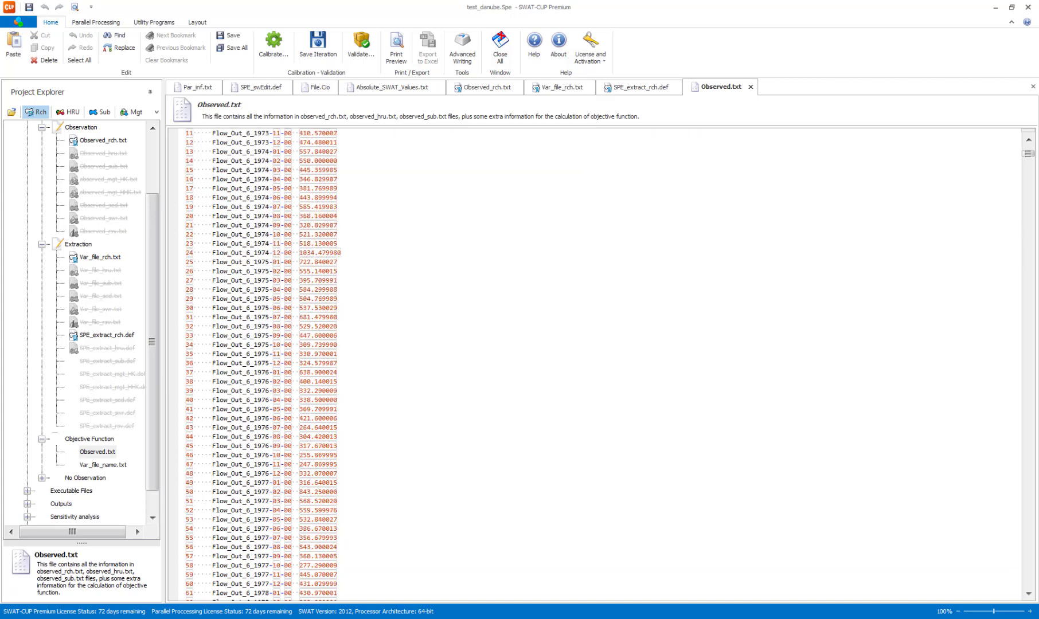
pyautogui.click(1026, 484)
pyautogui.click(1026, 484)
pyautogui.click(1027, 484)
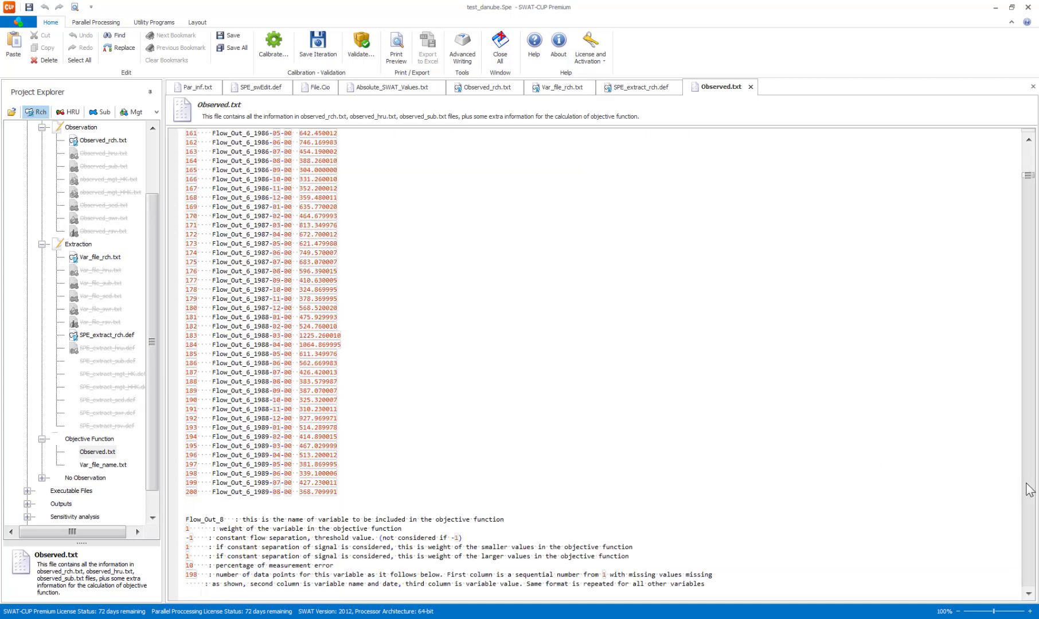
pyautogui.scroll(-9, 547, 489)
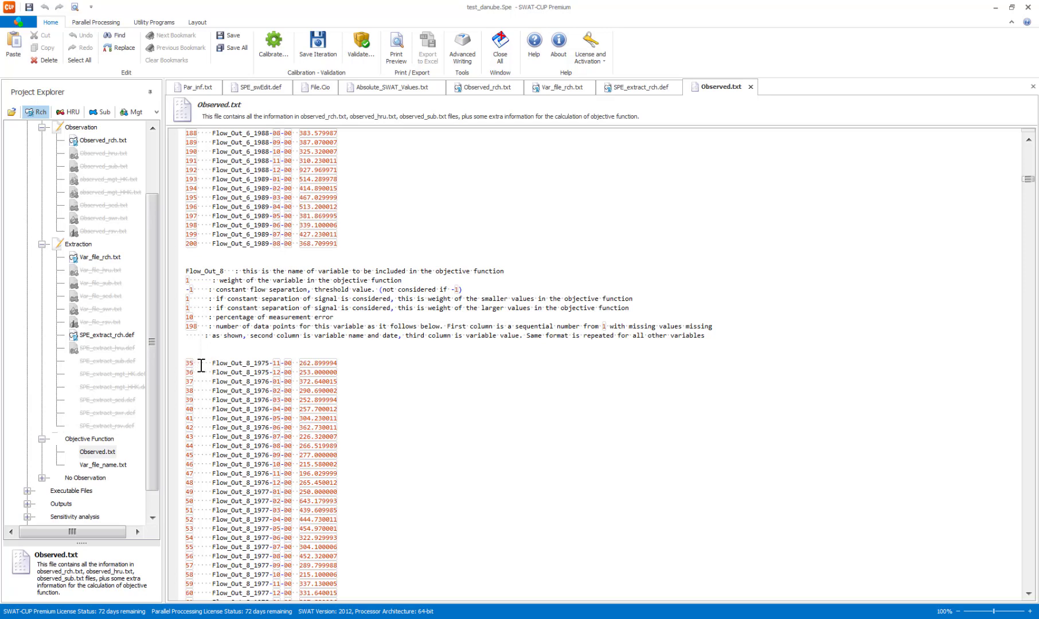
pyautogui.scroll(-4, 271, 371)
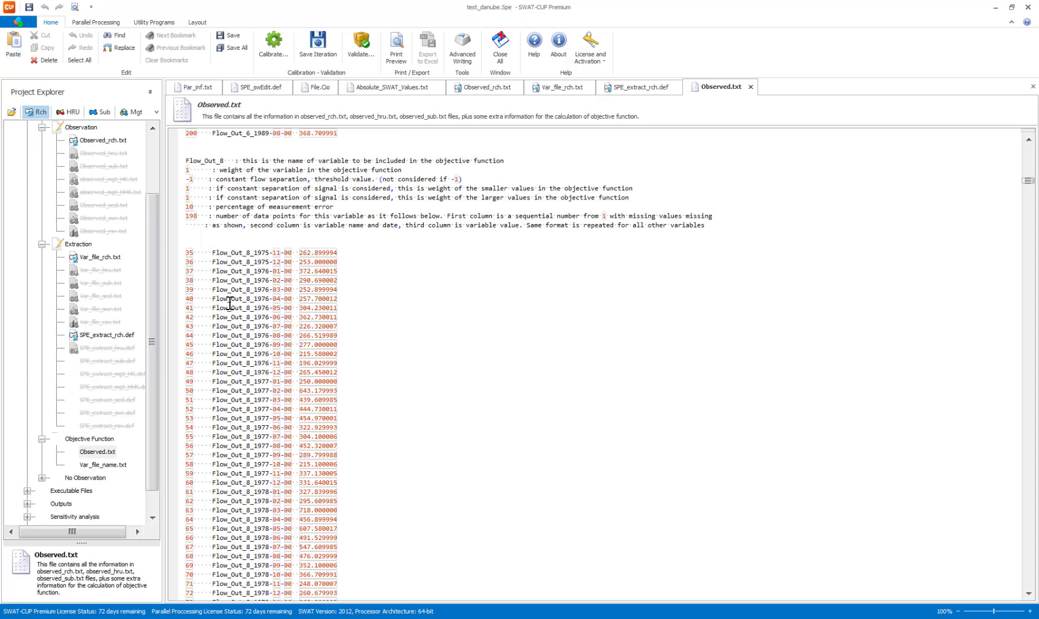
pyautogui.scroll(17, 230, 299)
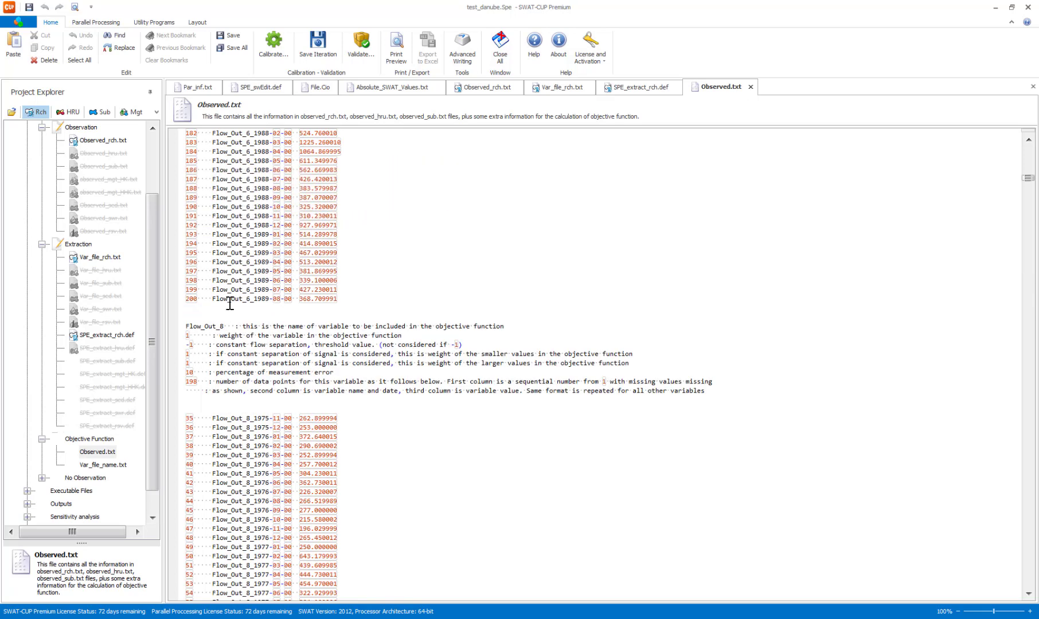
pyautogui.moveTo(1035, 172)
pyautogui.mouseDown()
pyautogui.moveTo(1036, 499)
pyautogui.moveTo(1033, 151)
pyautogui.mouseUp()
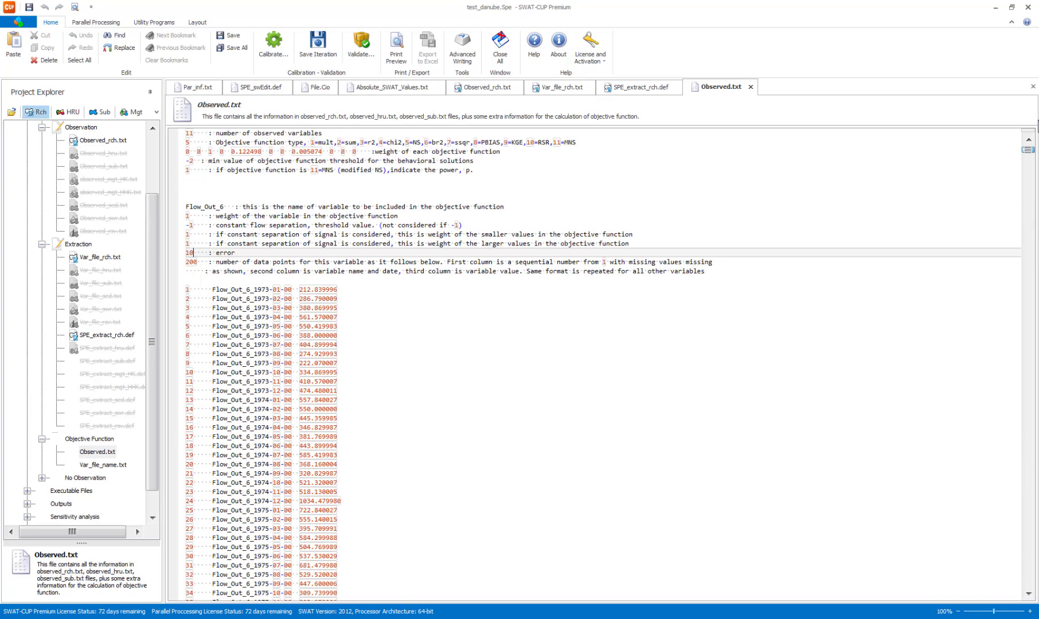
# Open Var_file_name.txt from the Objective Function inputs and delete the five NO3 file names, keeping only the Flow_Out entries.
pyautogui.doubleClick(103, 465)
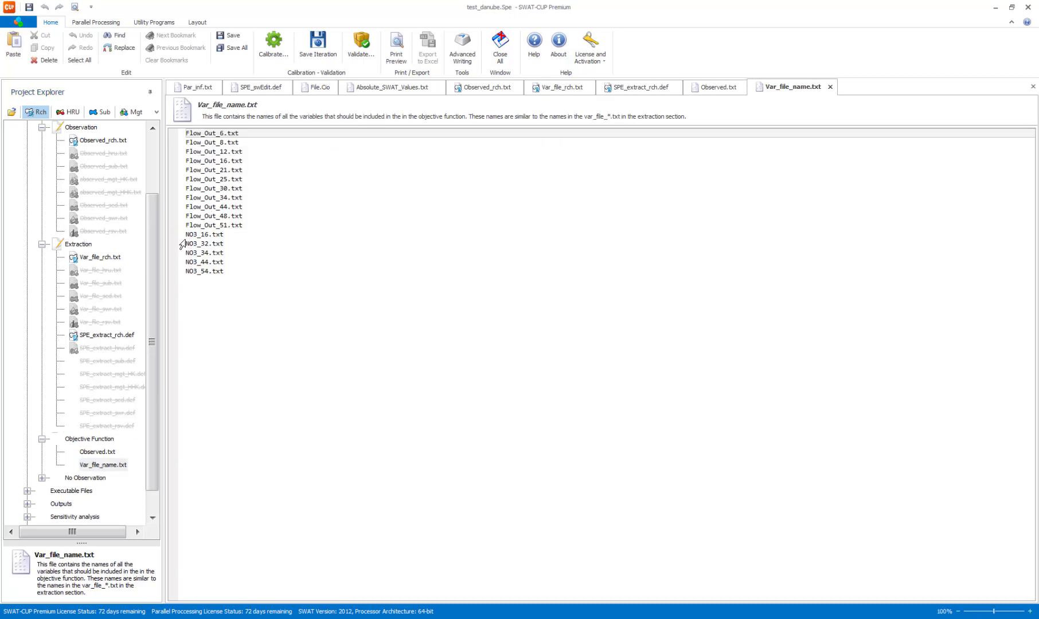
pyautogui.moveTo(185, 234); pyautogui.dragTo(249, 277)
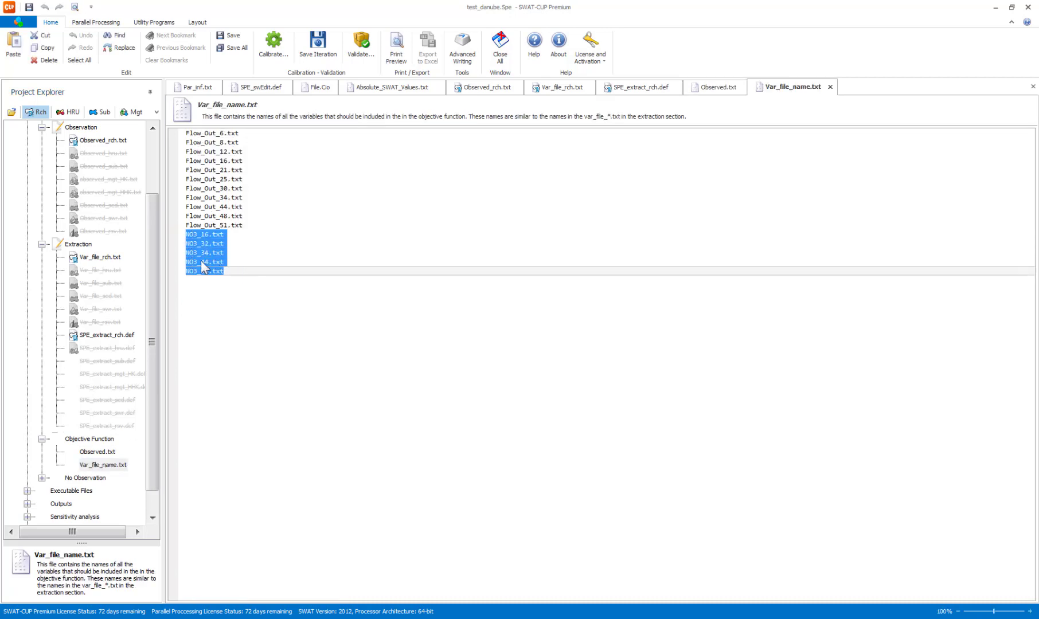
pyautogui.press('Delete')
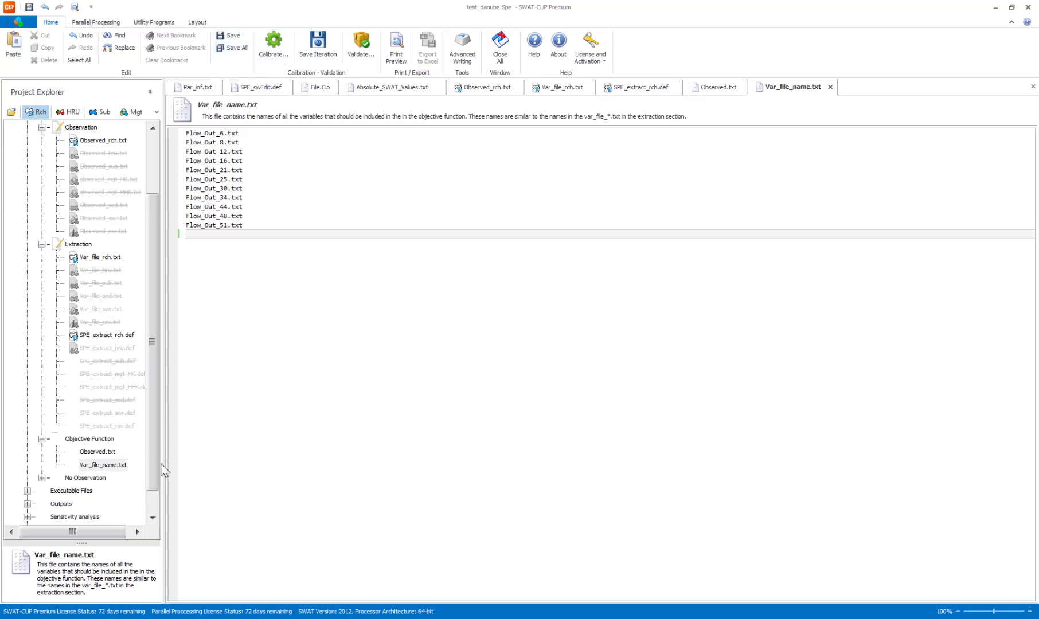
# Open Spe_Extract.bat from the Executable Files and exclude extract_No_Obs_hru.exe from execution.
pyautogui.click(155, 520)
pyautogui.click(155, 520)
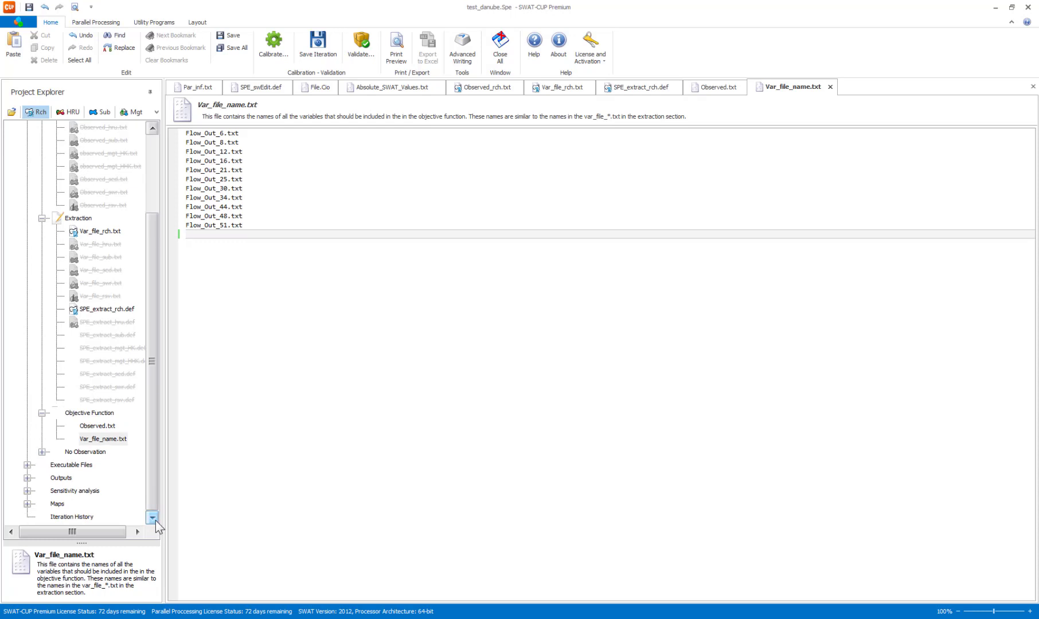
pyautogui.click(27, 465)
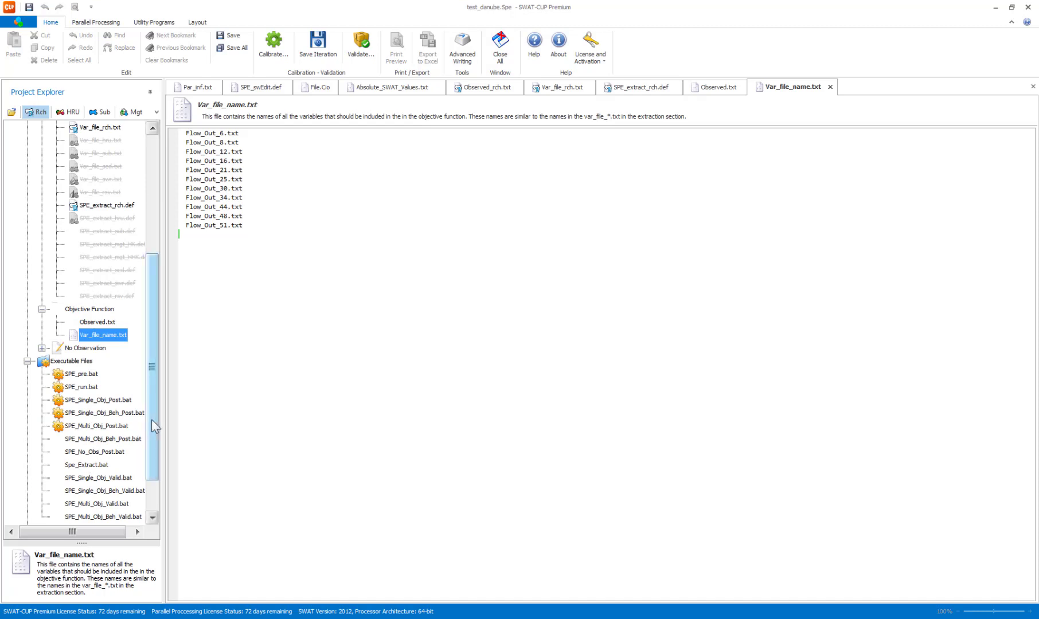
pyautogui.scroll(-1, 105, 415)
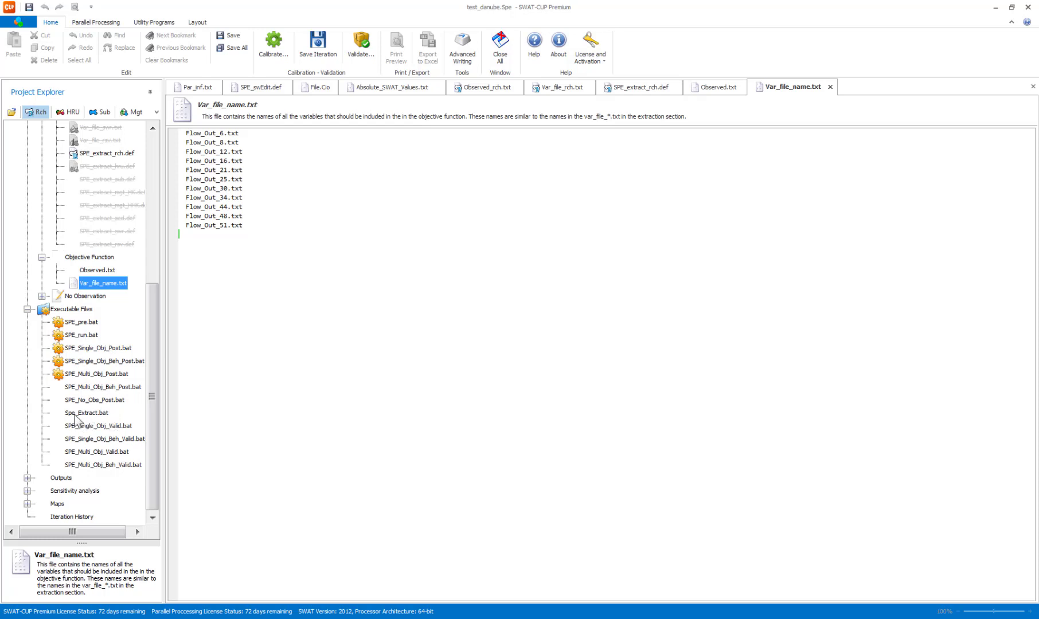
pyautogui.doubleClick(94, 414)
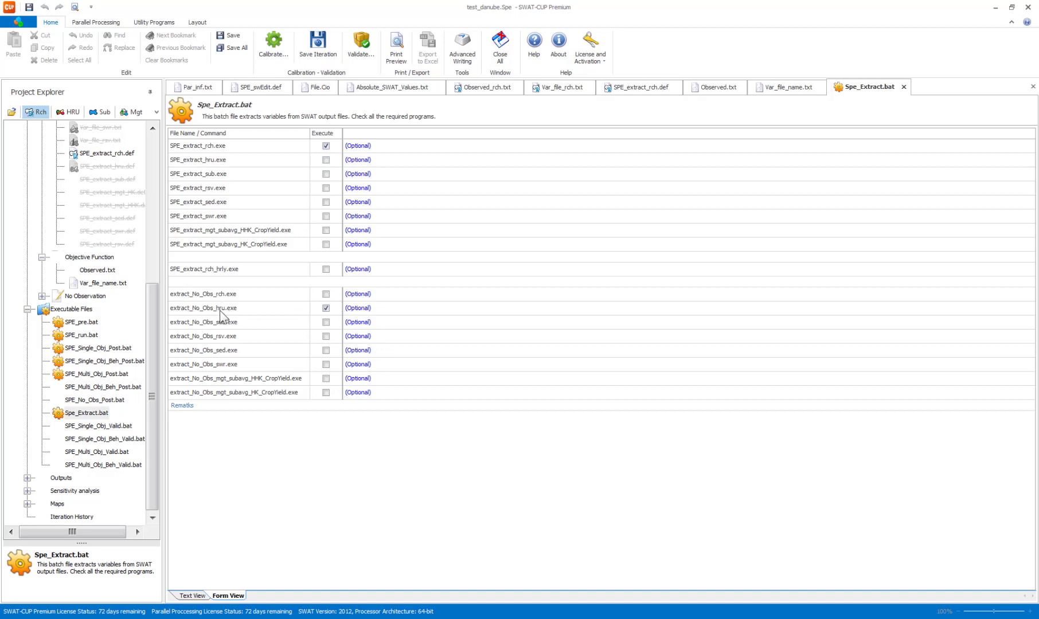
pyautogui.click(325, 309)
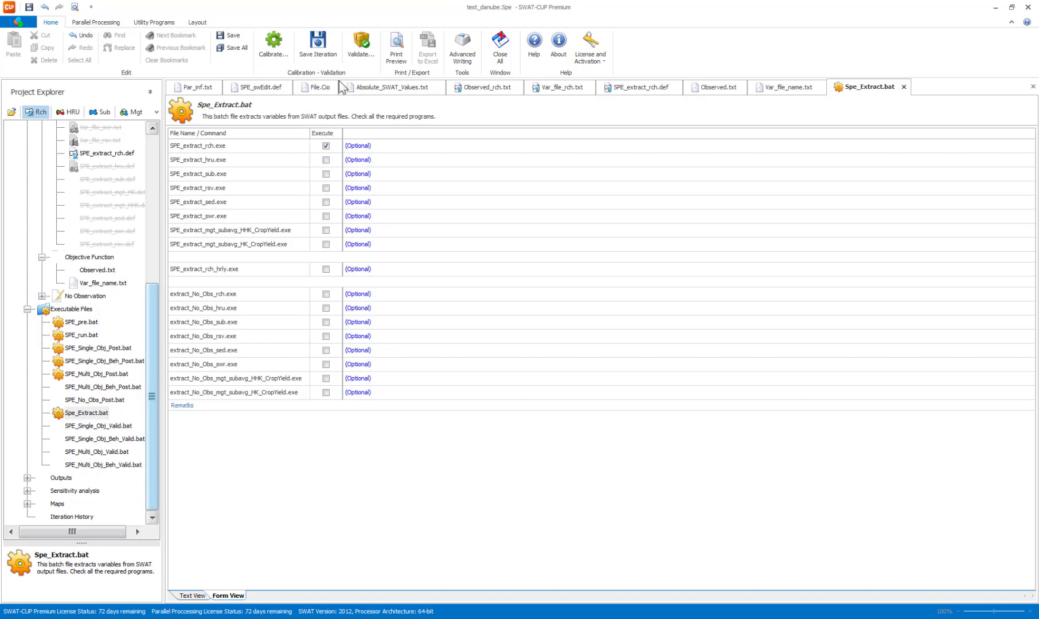
# Save all edited project files and close all open documents.
pyautogui.click(231, 49)
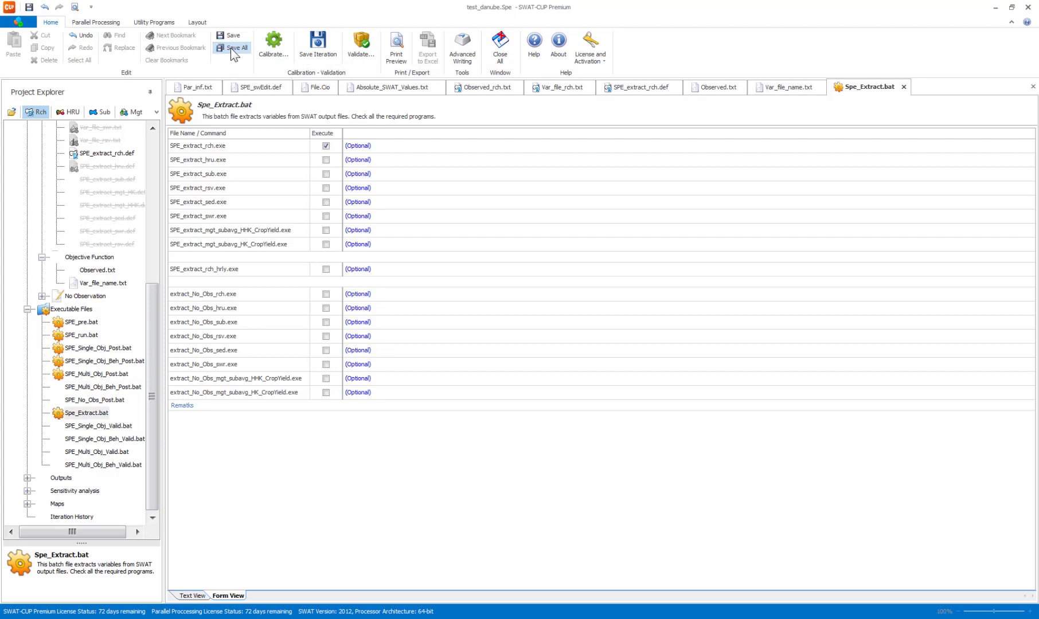
pyautogui.click(495, 59)
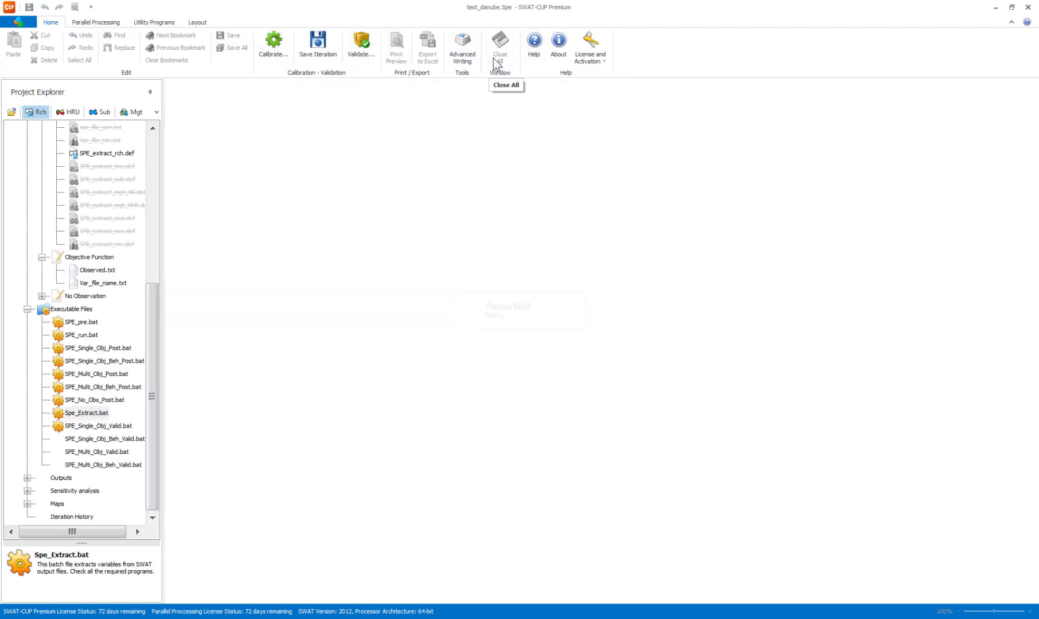
pyautogui.click(88, 24)
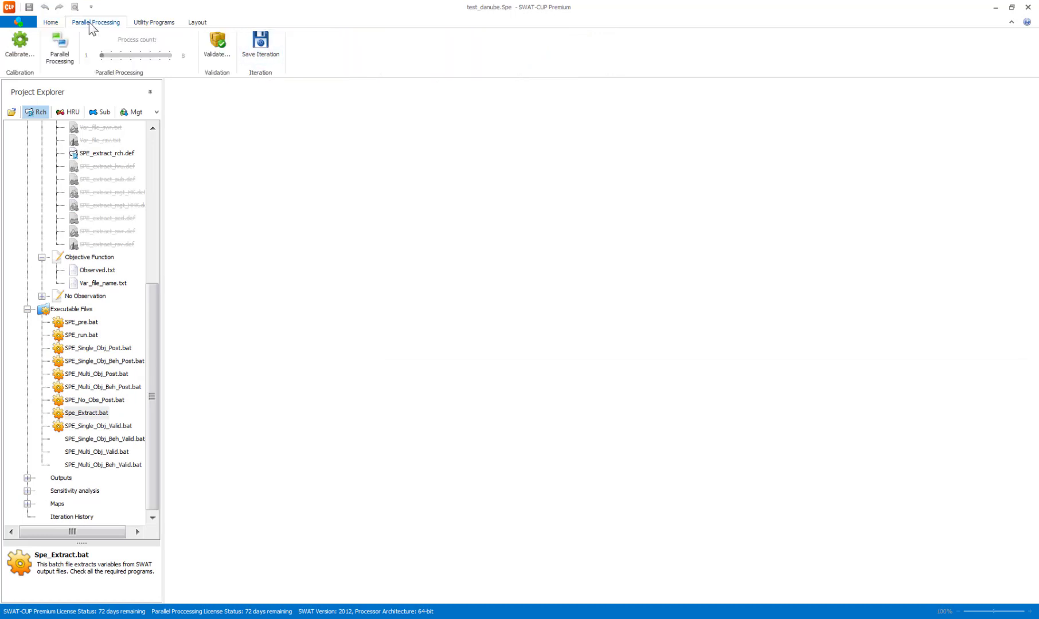
pyautogui.click(69, 56)
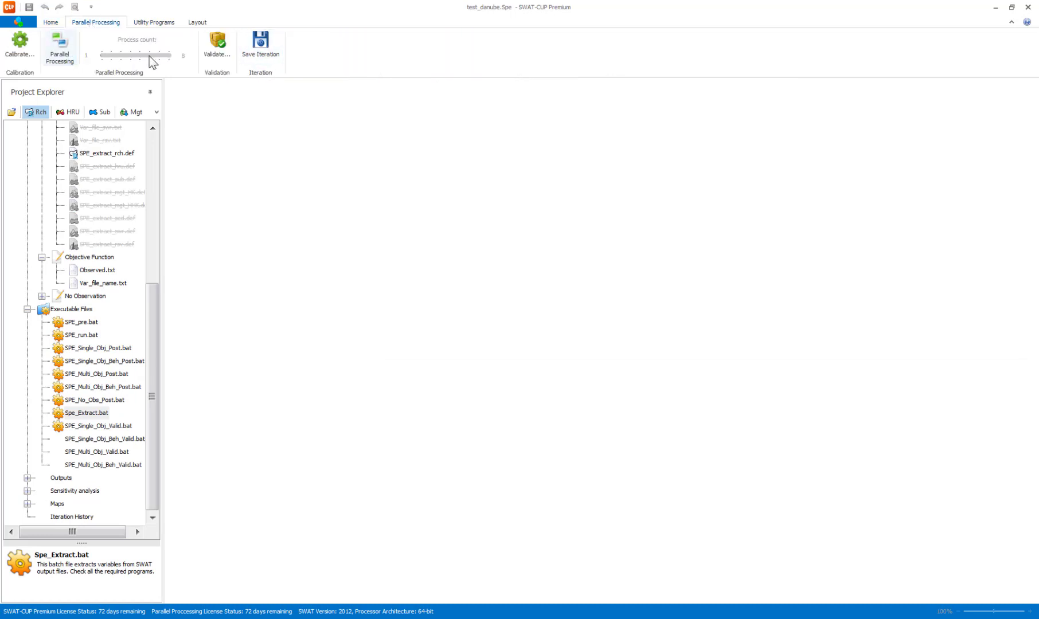
pyautogui.click(51, 23)
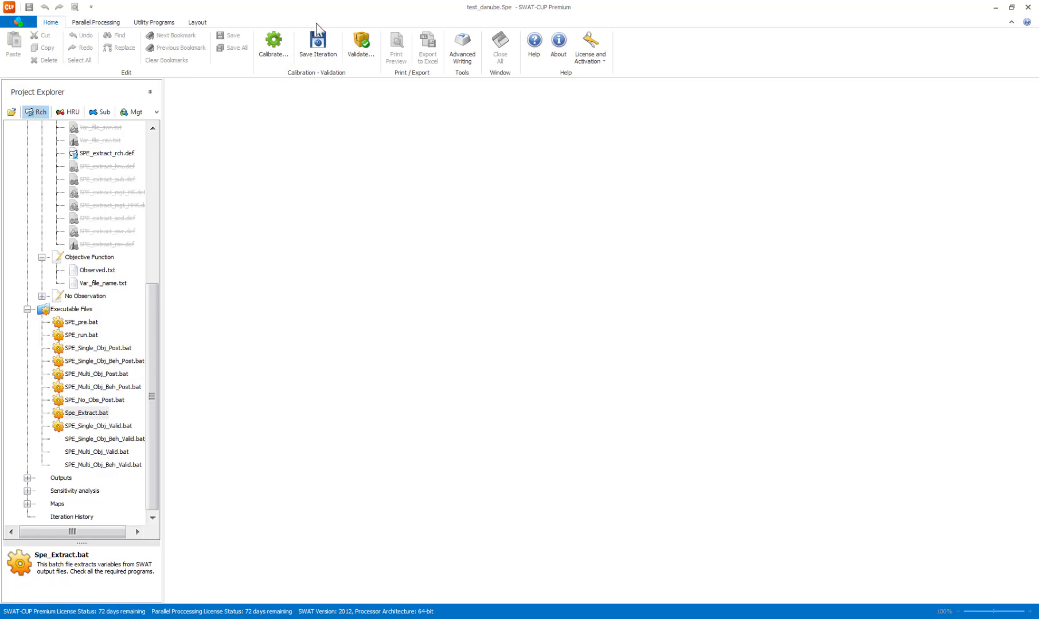
# Execute the SPE_pre.bat calibration batch, accept its completion message, and execute SPE_run.bat.
pyautogui.click(274, 46)
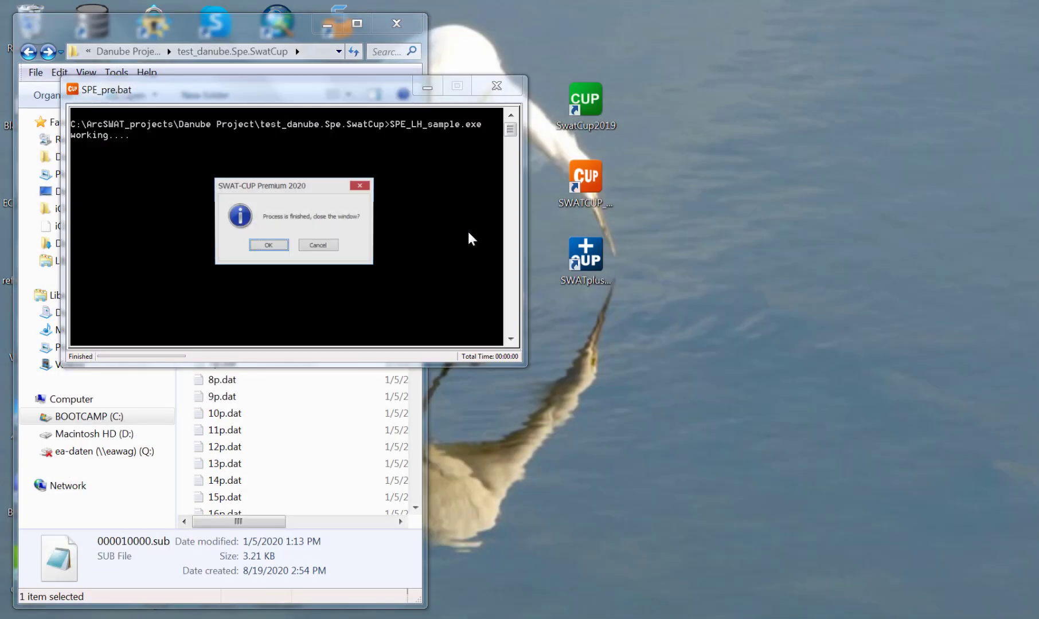
pyautogui.click(283, 247)
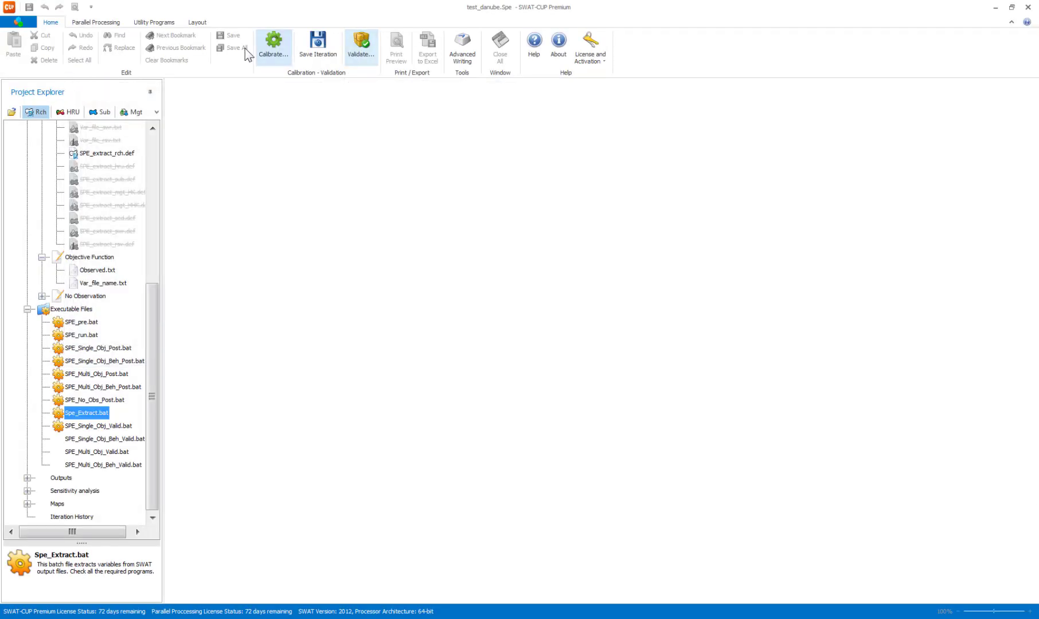
pyautogui.click(273, 43)
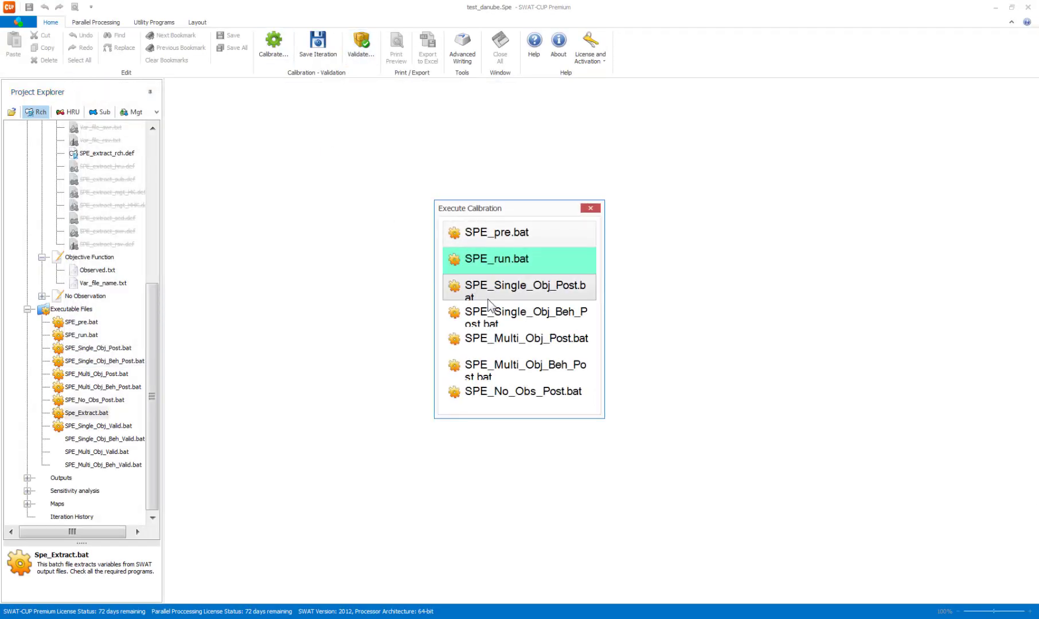
pyautogui.click(503, 261)
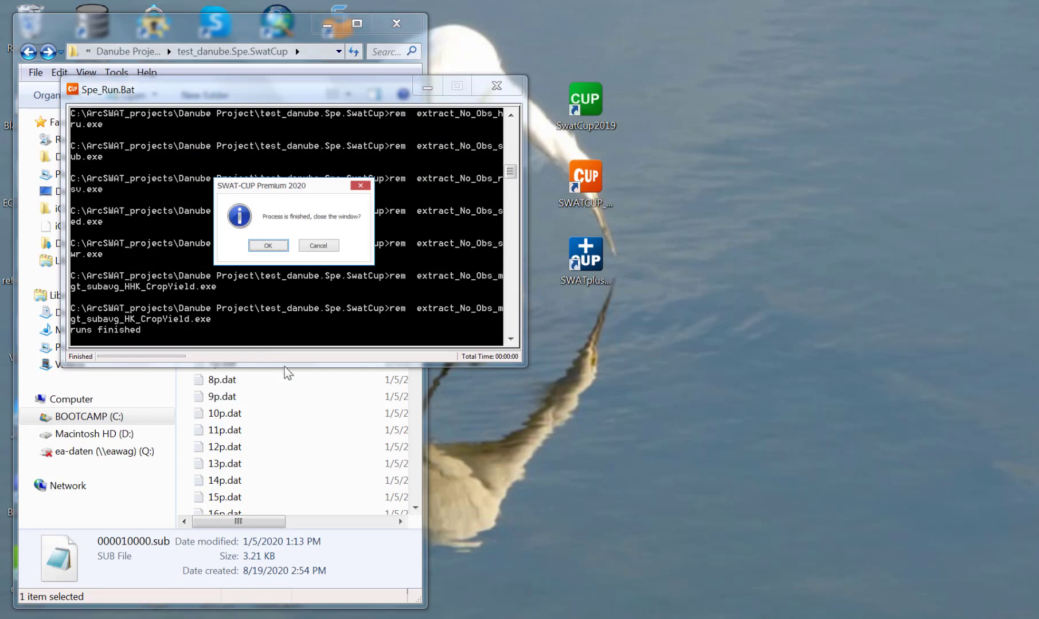
# Keep the Spe_Run.Bat console open, enlarge it, review its output from the start of the run, and close it.
pyautogui.click(316, 245)
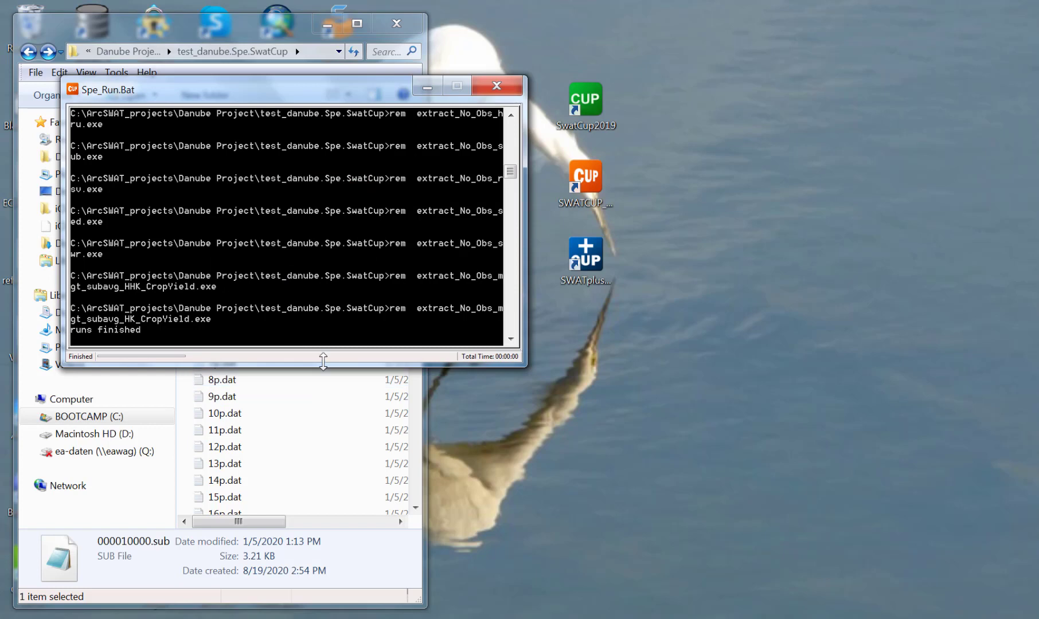
pyautogui.moveTo(319, 369); pyautogui.dragTo(334, 552)
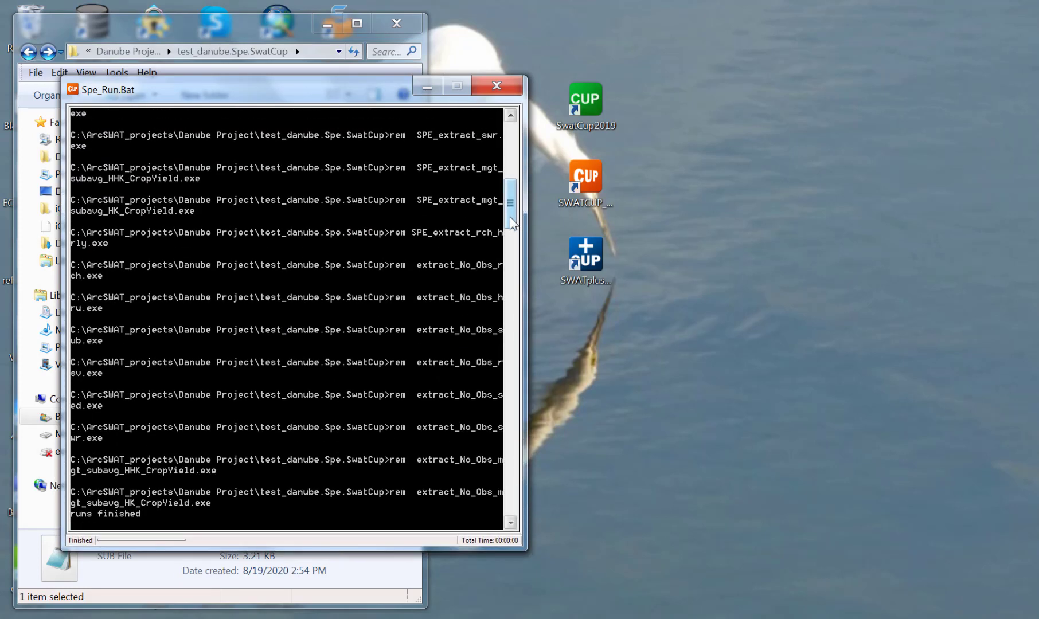
pyautogui.moveTo(509, 216); pyautogui.dragTo(505, 158)
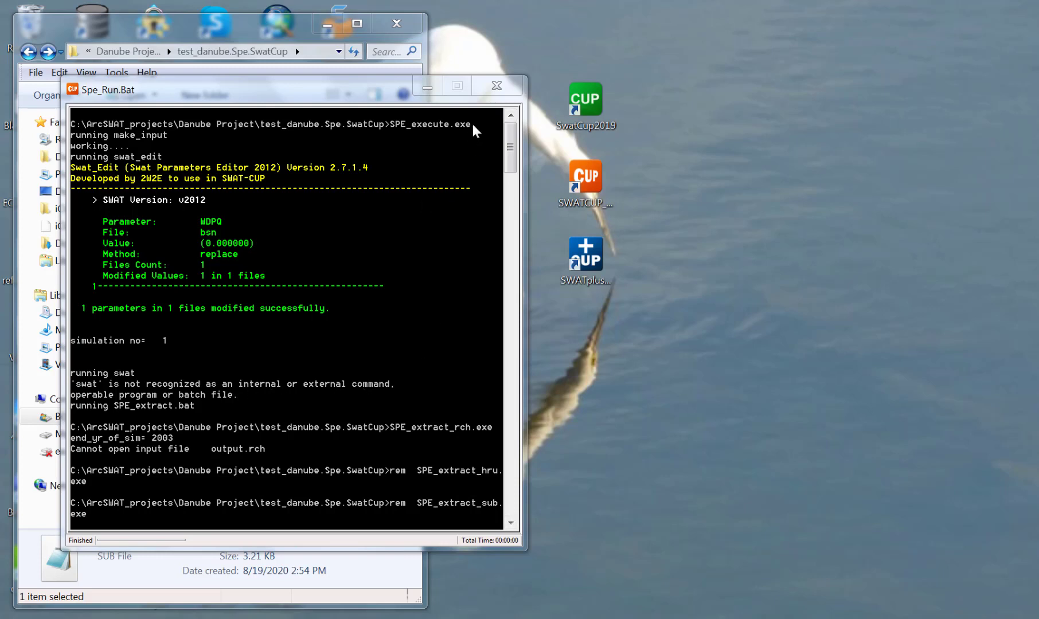
pyautogui.click(497, 88)
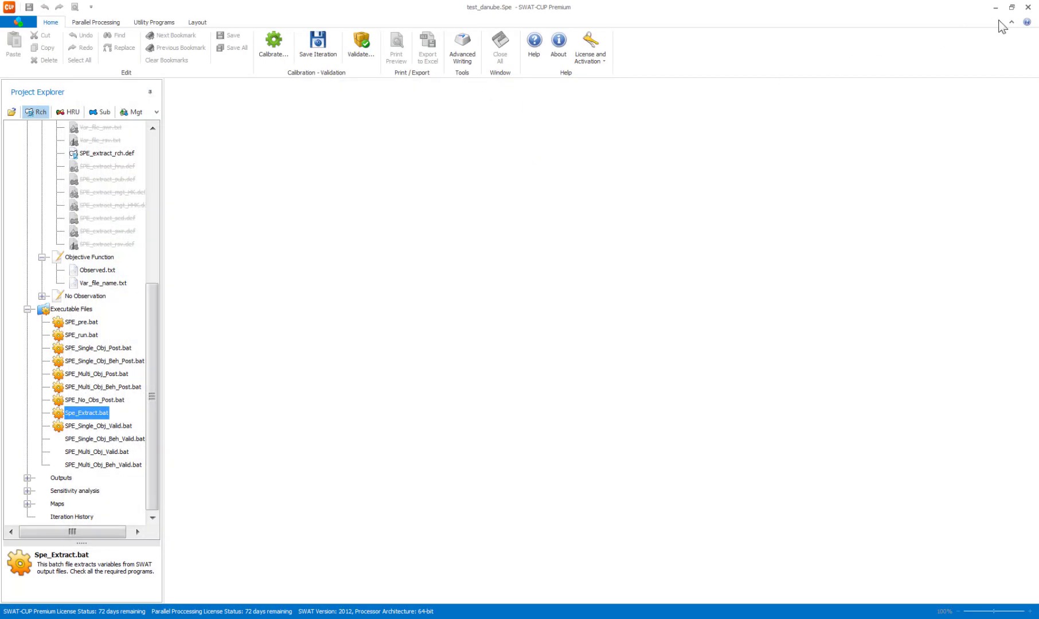
# Switch to Windows Explorer, open C:\SWAT\ArcSWAT in a second window beside the project folder, and locate the SWAT executables.
pyautogui.click(995, 9)
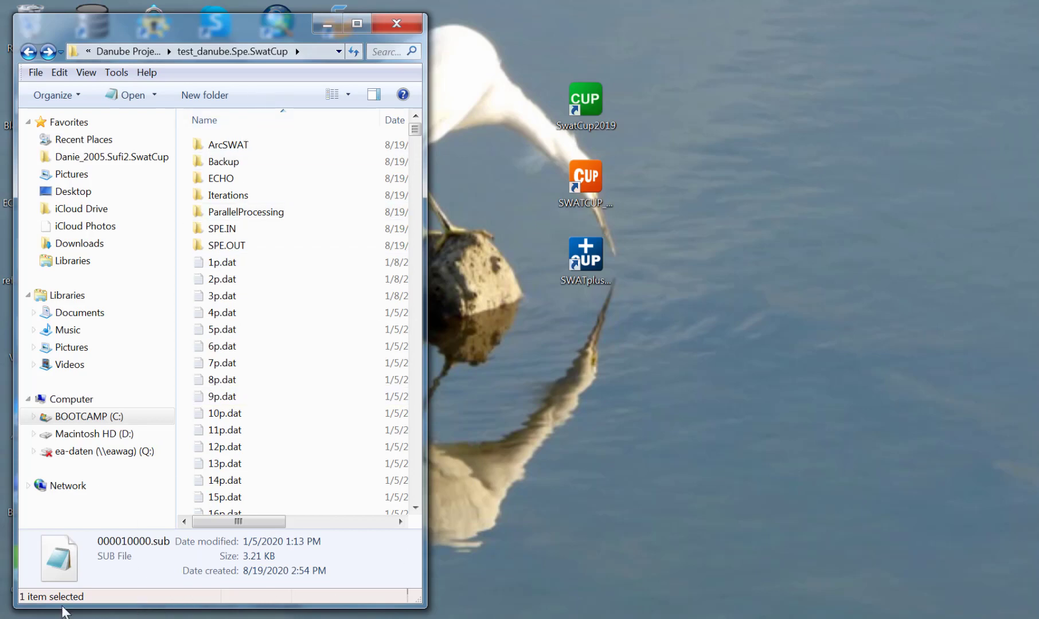
pyautogui.moveTo(231, 58); pyautogui.dragTo(706, 46)
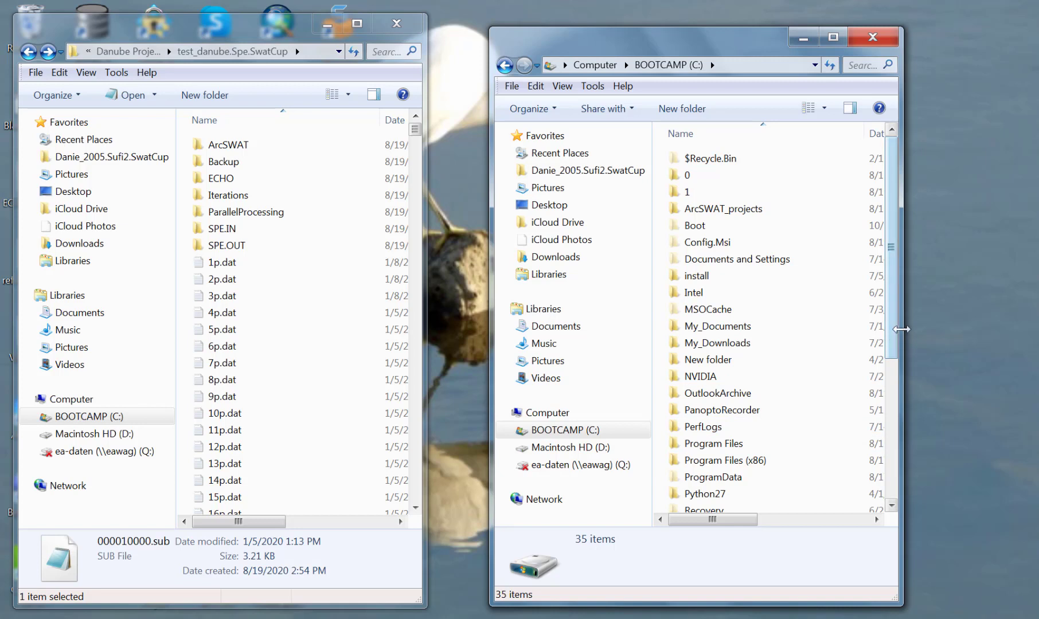
pyautogui.scroll(-5, 892, 346)
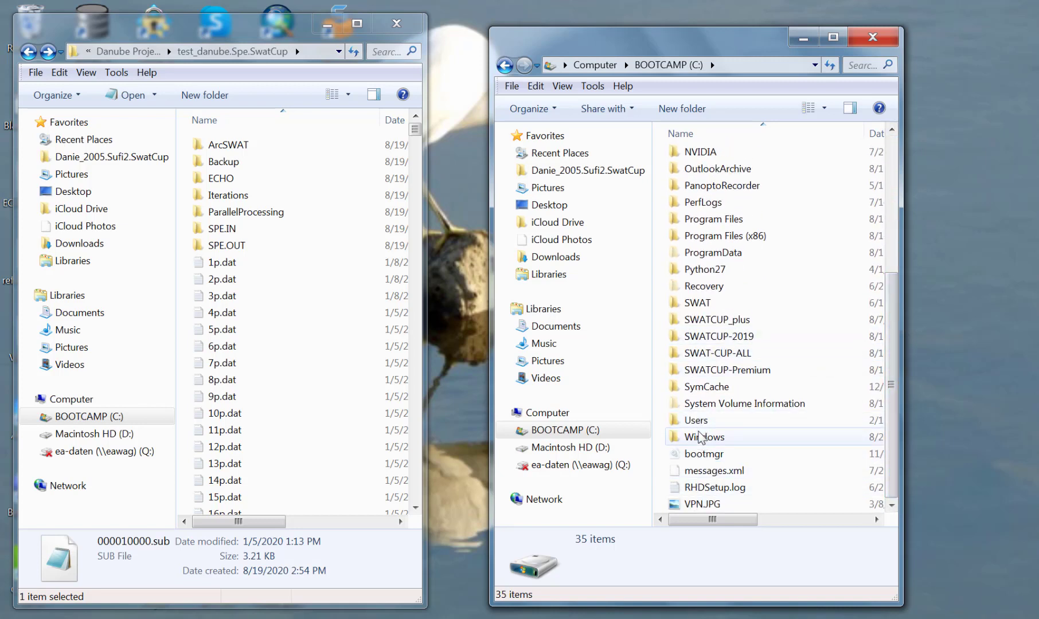
pyautogui.doubleClick(697, 302)
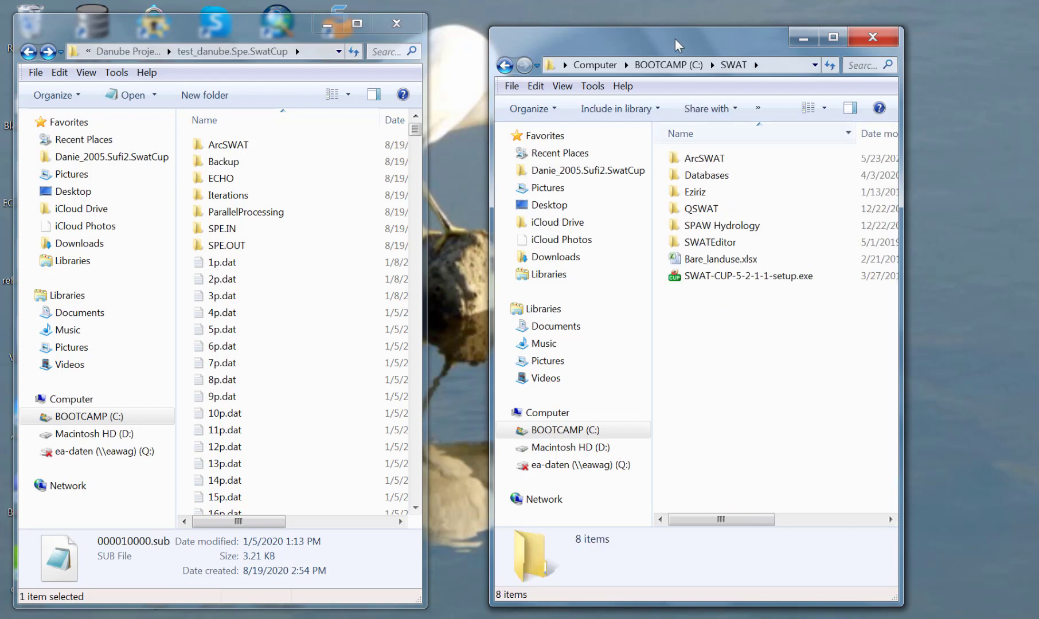
pyautogui.doubleClick(700, 160)
pyautogui.scroll(-4, 704, 389)
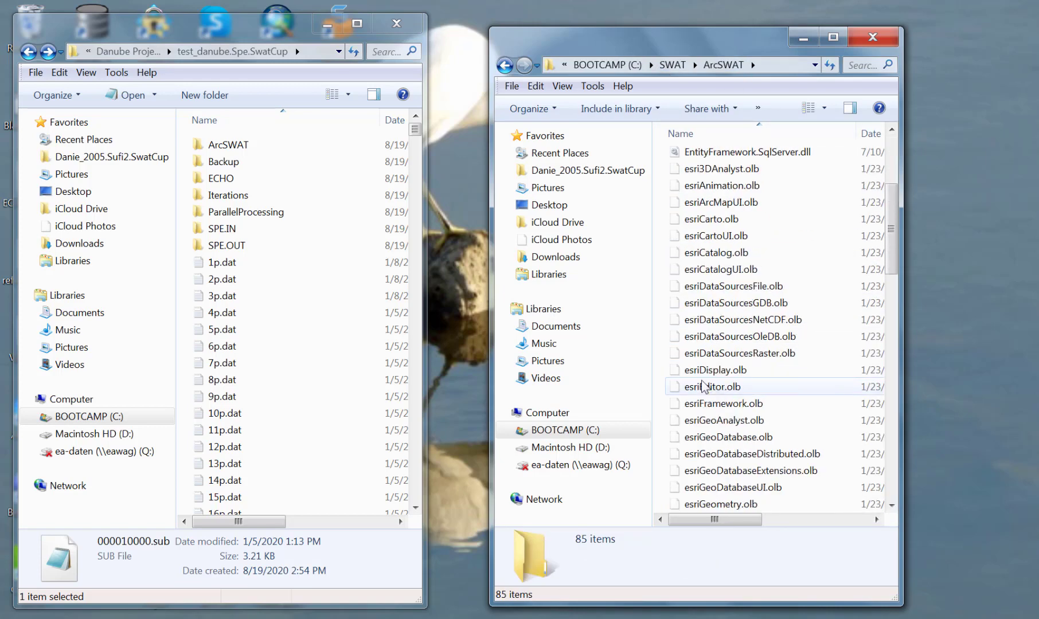
pyautogui.scroll(-10, 704, 389)
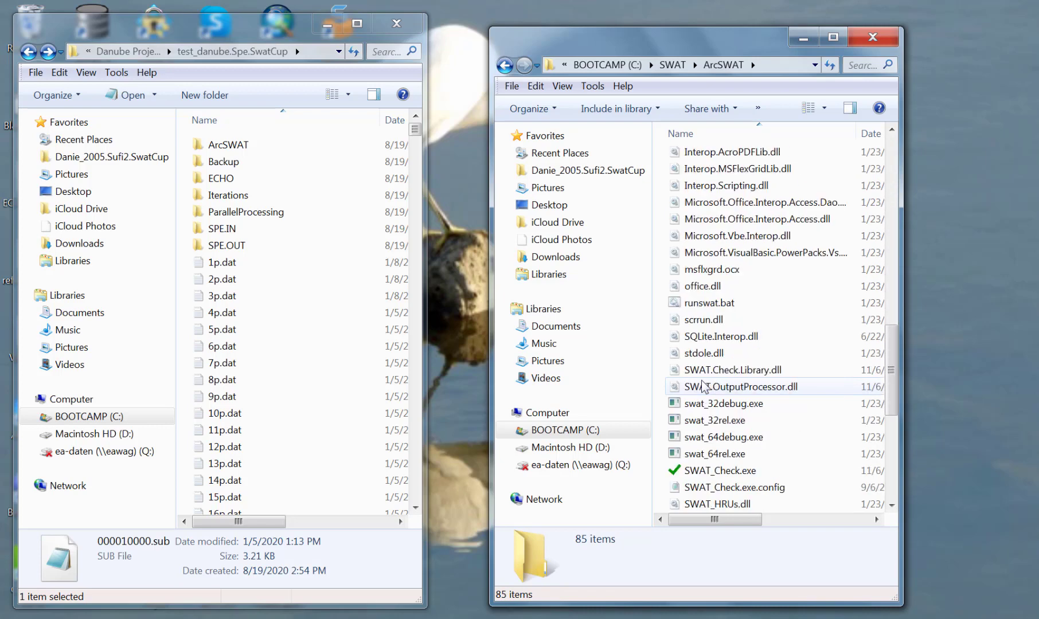
pyautogui.scroll(-2, 704, 389)
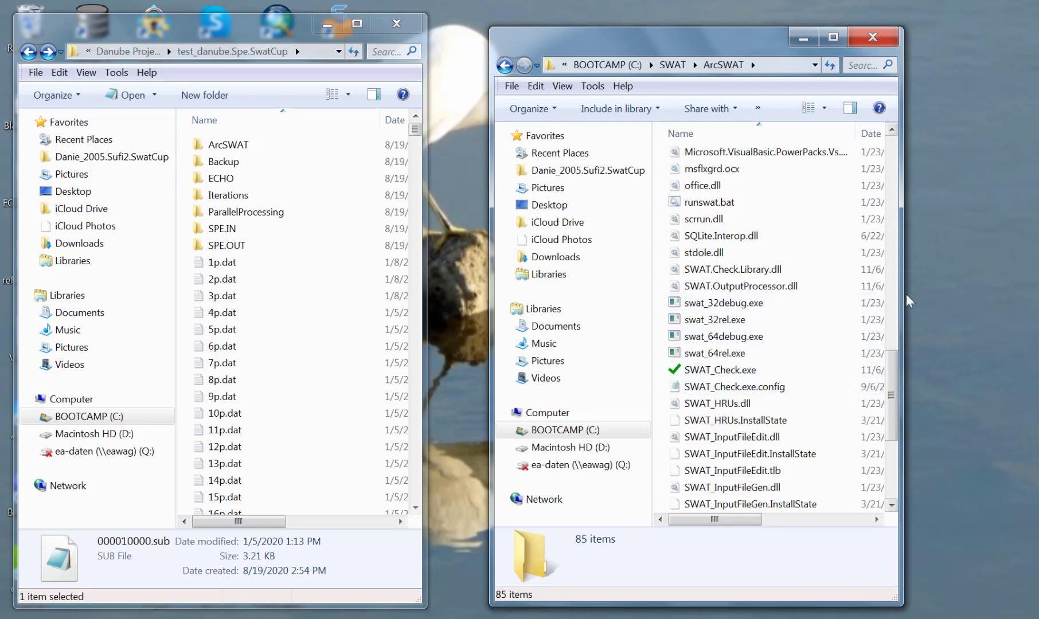
pyautogui.moveTo(904, 302); pyautogui.dragTo(976, 307)
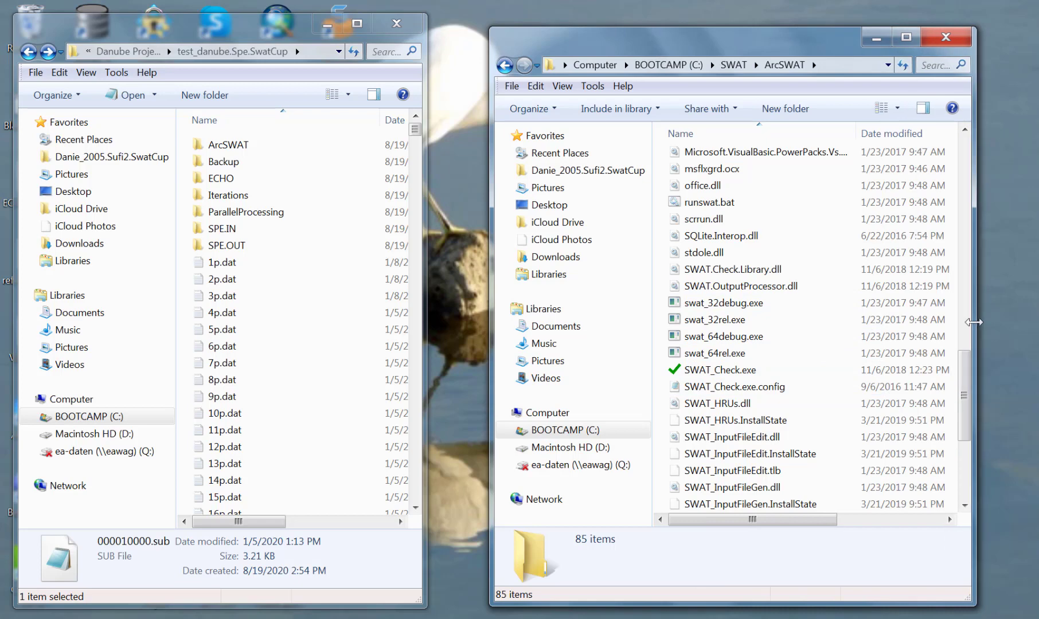
# Compare the details and file sizes of the 32-bit and 64-bit debug and release SWAT executables in the ArcSWAT folder.
pyautogui.click(704, 306)
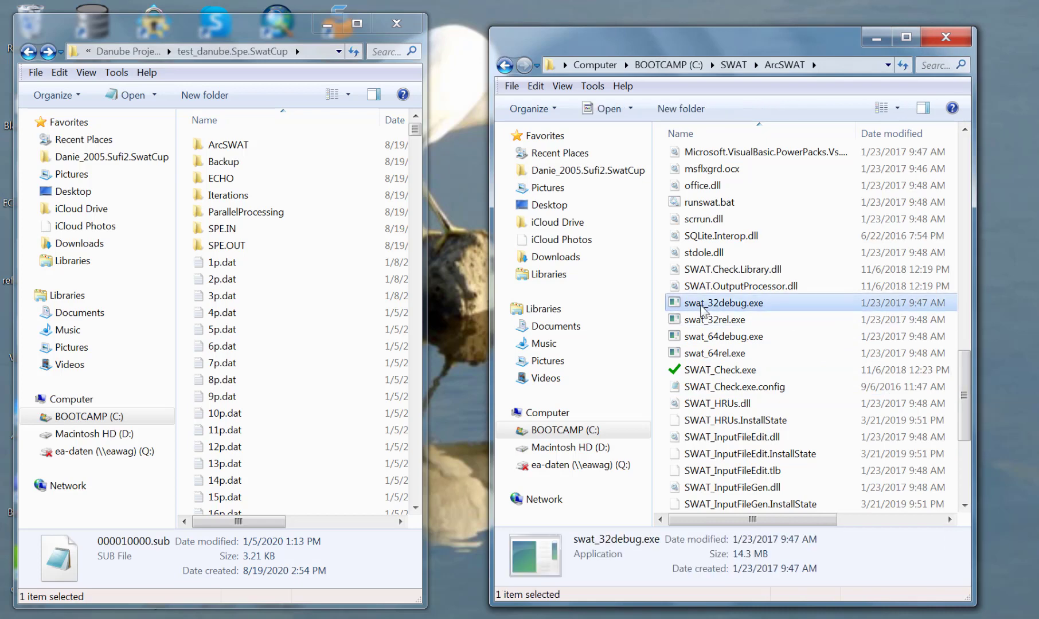
pyautogui.click(709, 328)
pyautogui.click(710, 337)
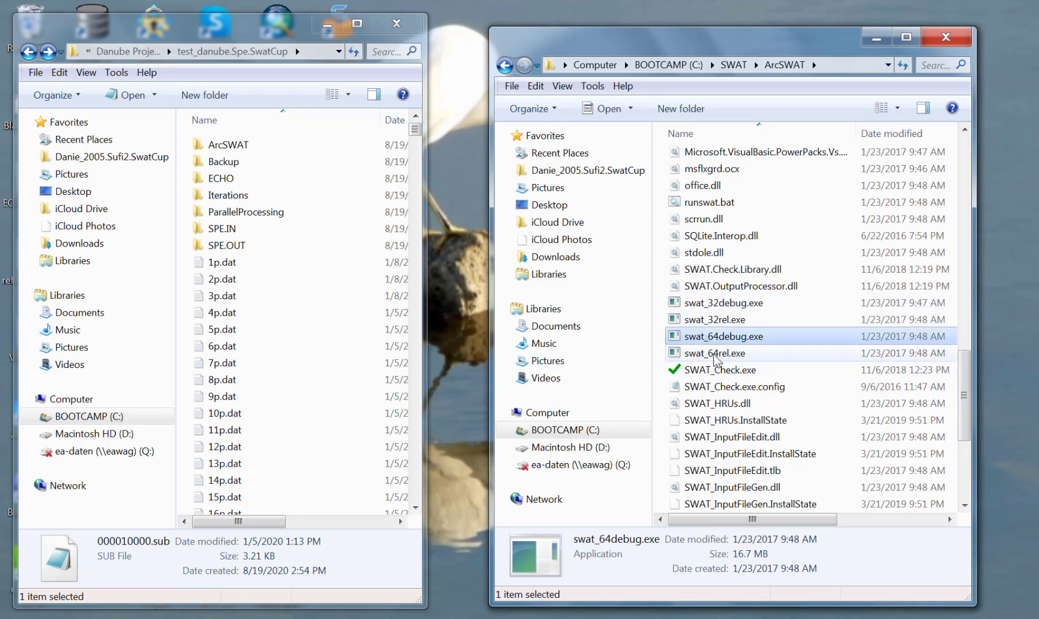
pyautogui.click(718, 354)
pyautogui.click(726, 338)
pyautogui.click(719, 356)
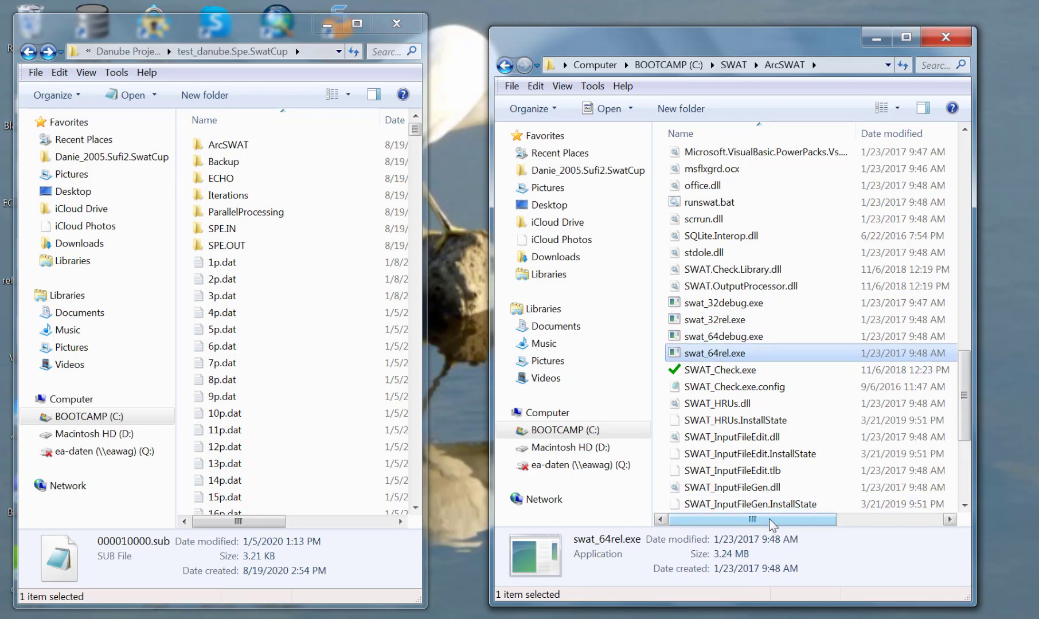
pyautogui.click(732, 337)
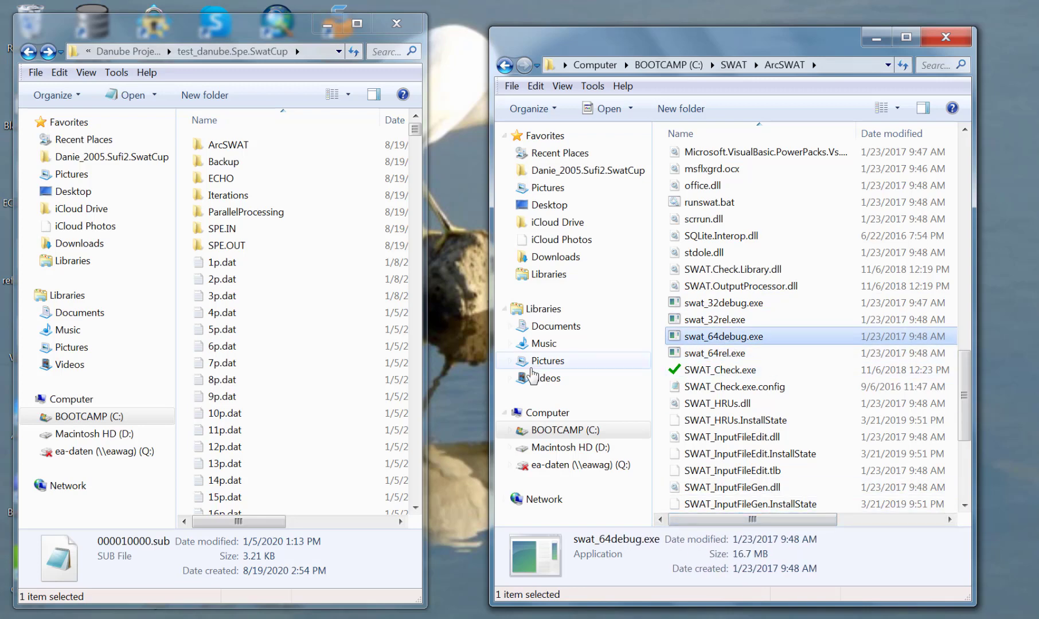
pyautogui.moveTo(491, 383); pyautogui.dragTo(385, 383)
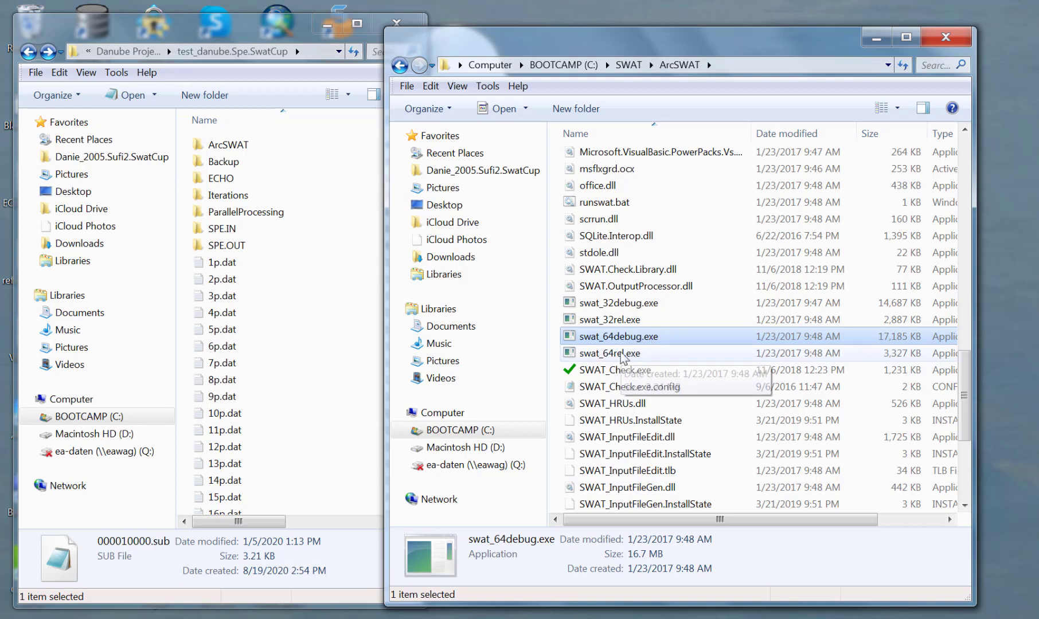
# Copy swat_64rel.exe from the ArcSWAT folder into the test_danube.Spe.SwatCup project folder, closing the ArcSWAT window.
pyautogui.click(623, 357)
pyautogui.rightClick(621, 353)
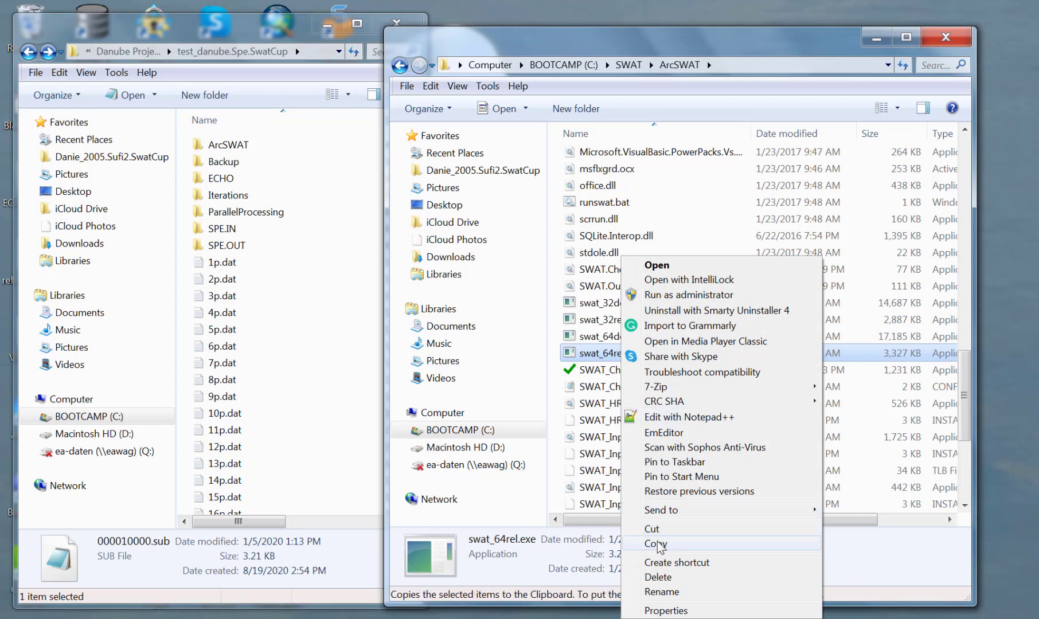
pyautogui.click(654, 546)
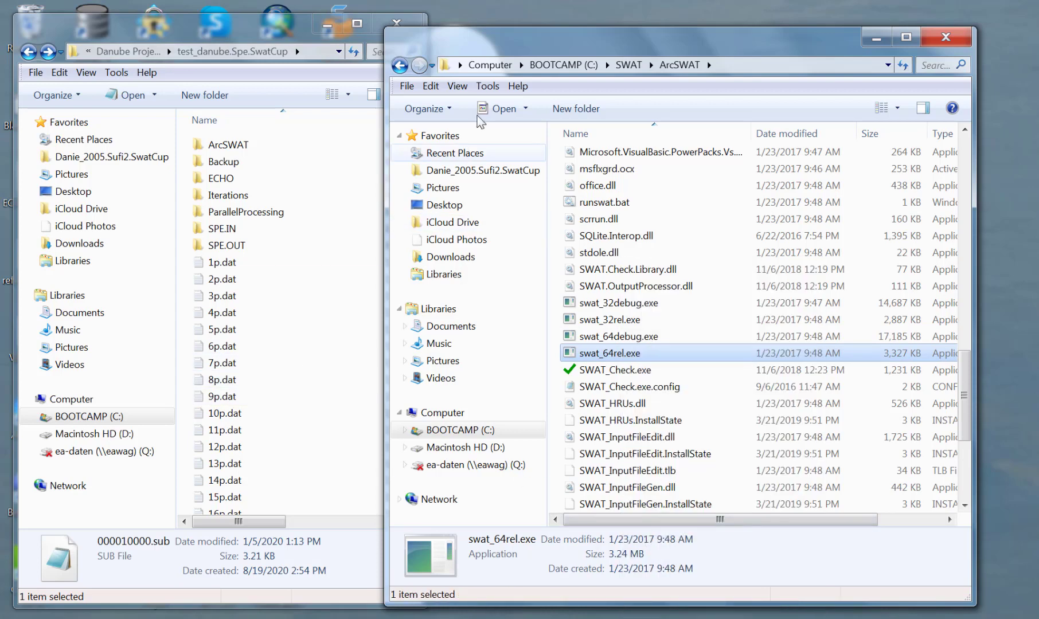
pyautogui.moveTo(636, 46); pyautogui.dragTo(652, 47)
pyautogui.click(958, 39)
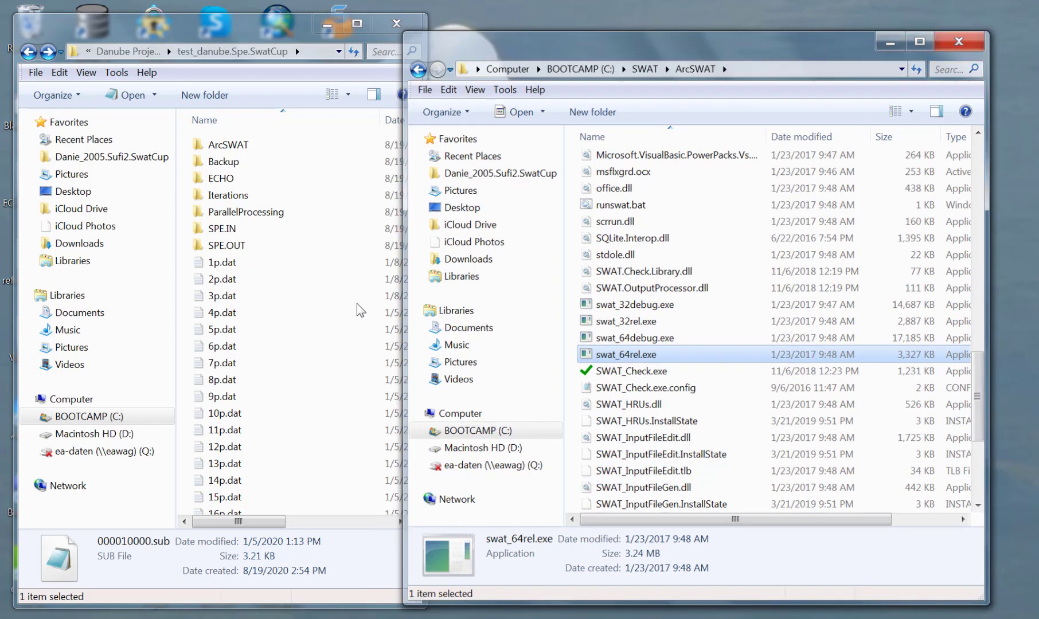
pyautogui.rightClick(183, 439)
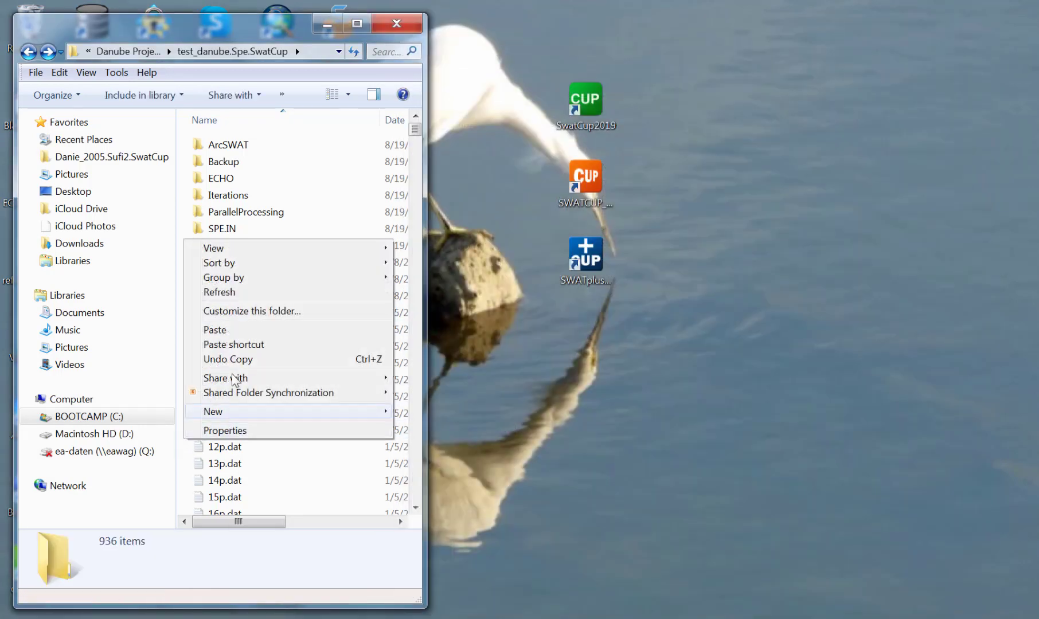
pyautogui.click(223, 333)
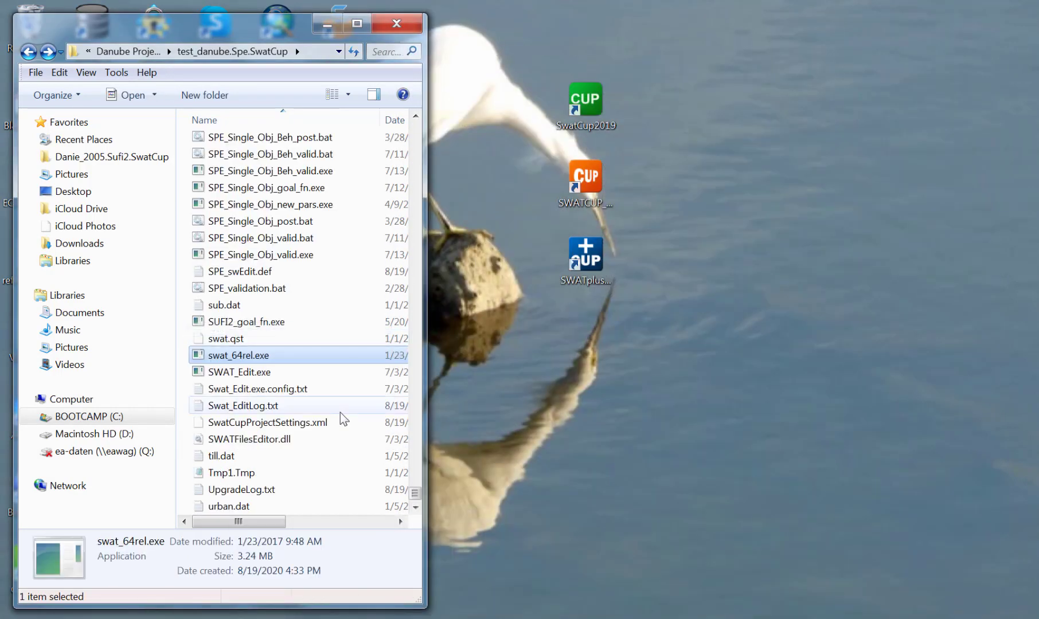
# Rename the pasted swat_64rel.exe in the project folder to swat.exe.
pyautogui.click(266, 355)
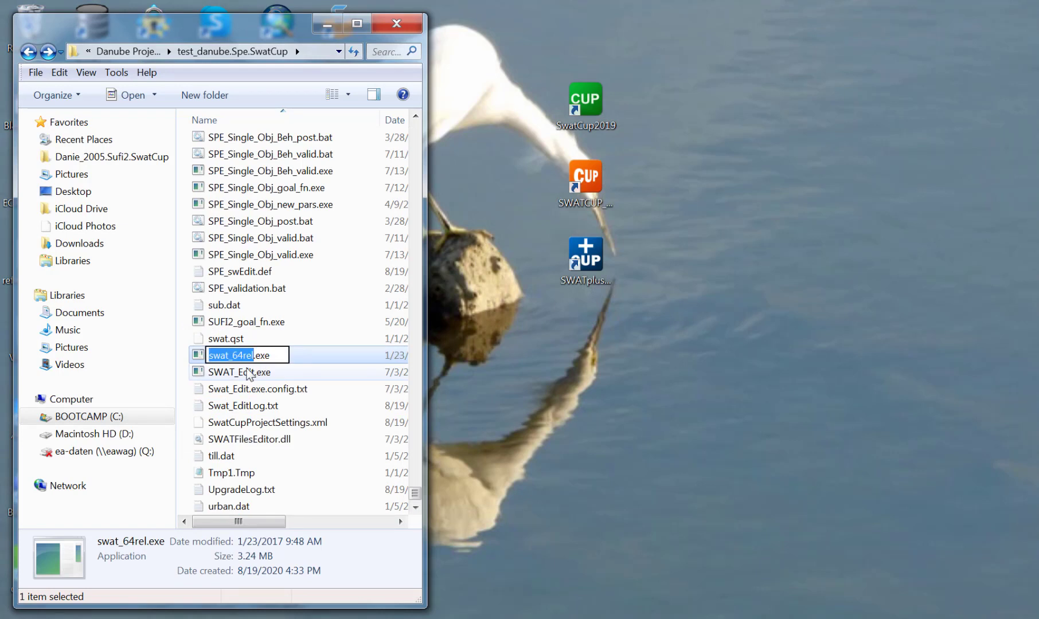
pyautogui.press('Right')
pyautogui.press('BackSpace')
pyautogui.press('BackSpace')
pyautogui.press('BackSpace')
pyautogui.press('BackSpace')
pyautogui.press('BackSpace')
pyautogui.press('BackSpace')
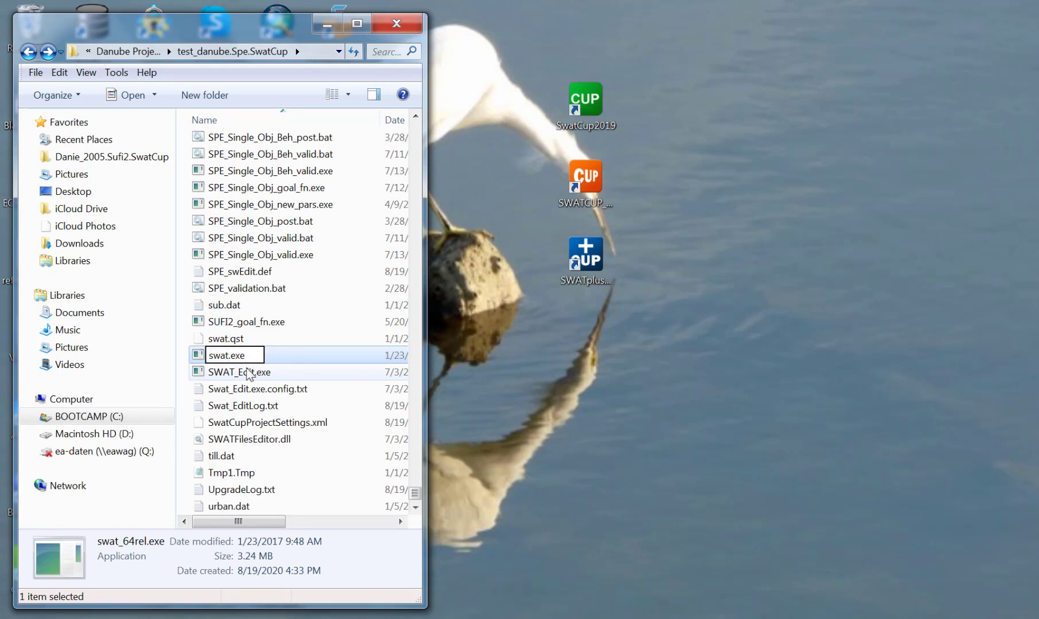
pyautogui.click(184, 398)
pyautogui.click(221, 340)
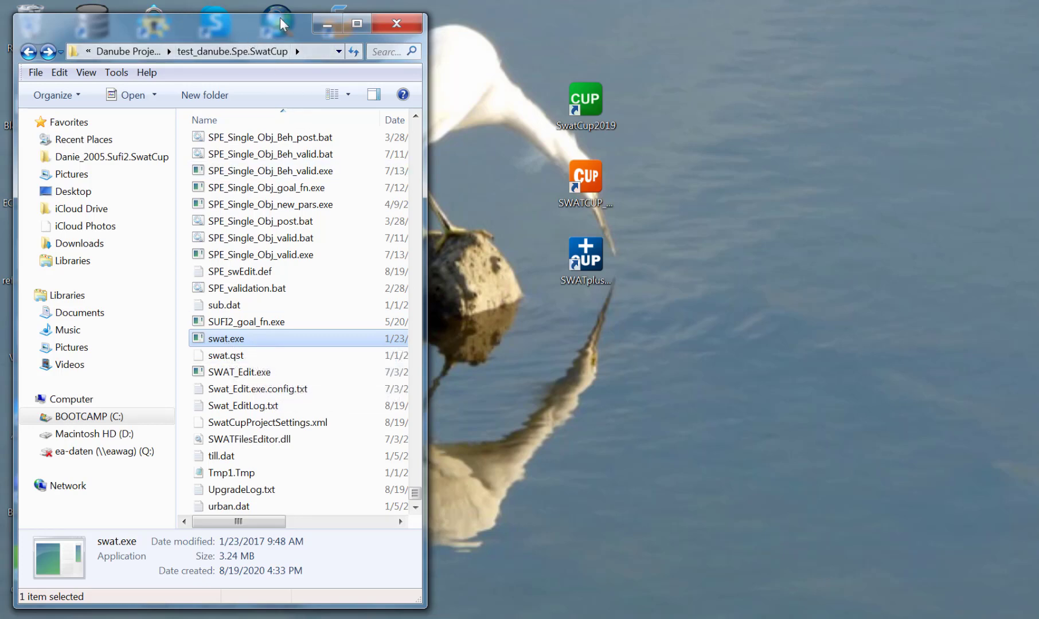
# Return to SWAT-CUP Premium, execute the SPE_pre.bat calibration batch again, and accept its completion message.
pyautogui.moveTo(270, 20); pyautogui.dragTo(282, 27)
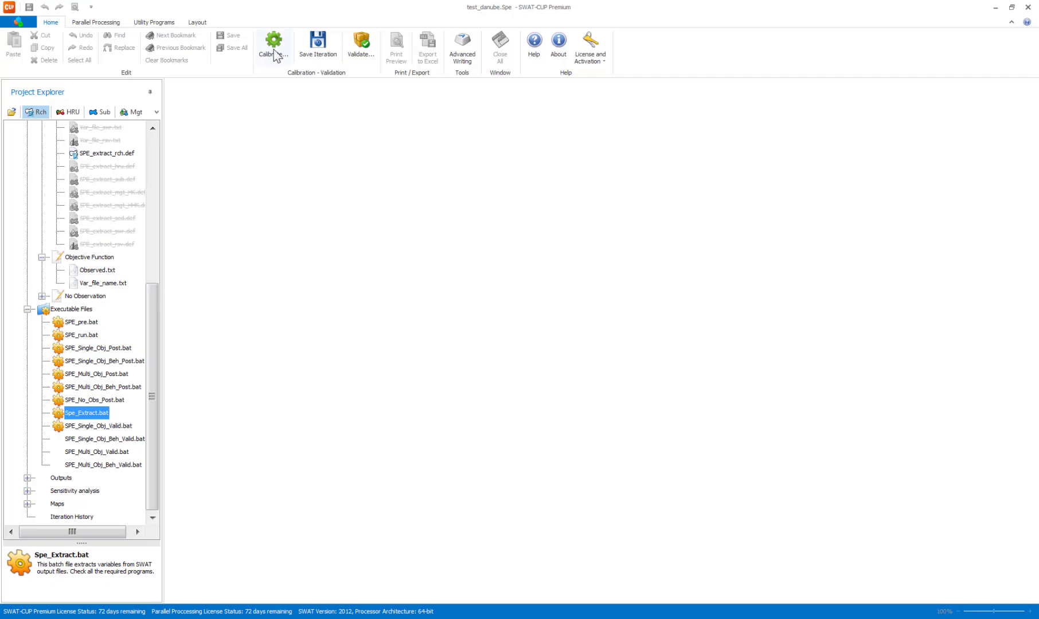
pyautogui.click(274, 50)
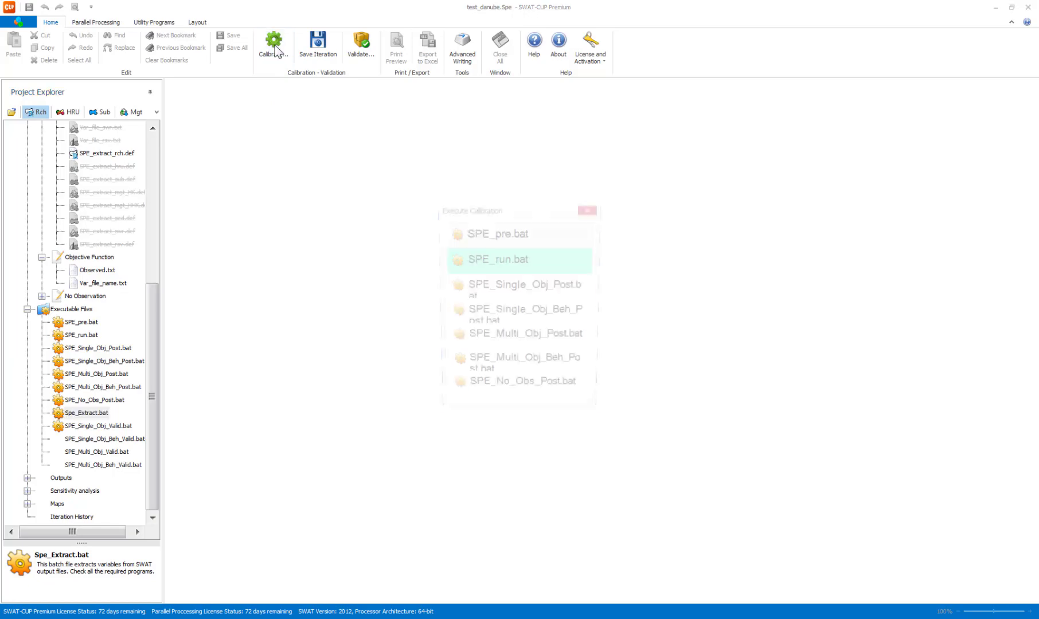
pyautogui.click(474, 233)
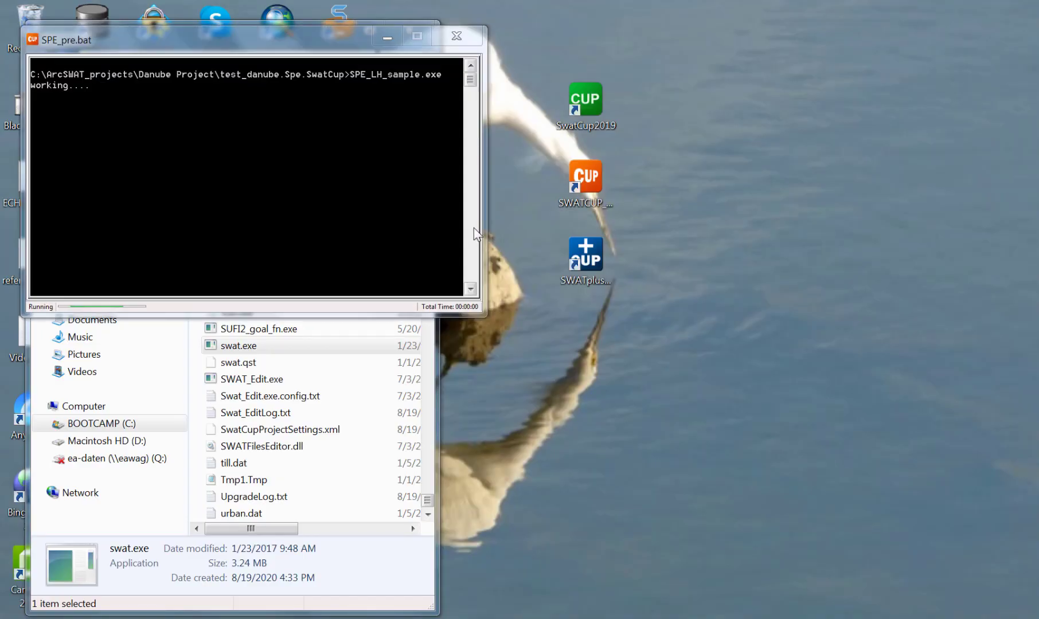
pyautogui.click(226, 196)
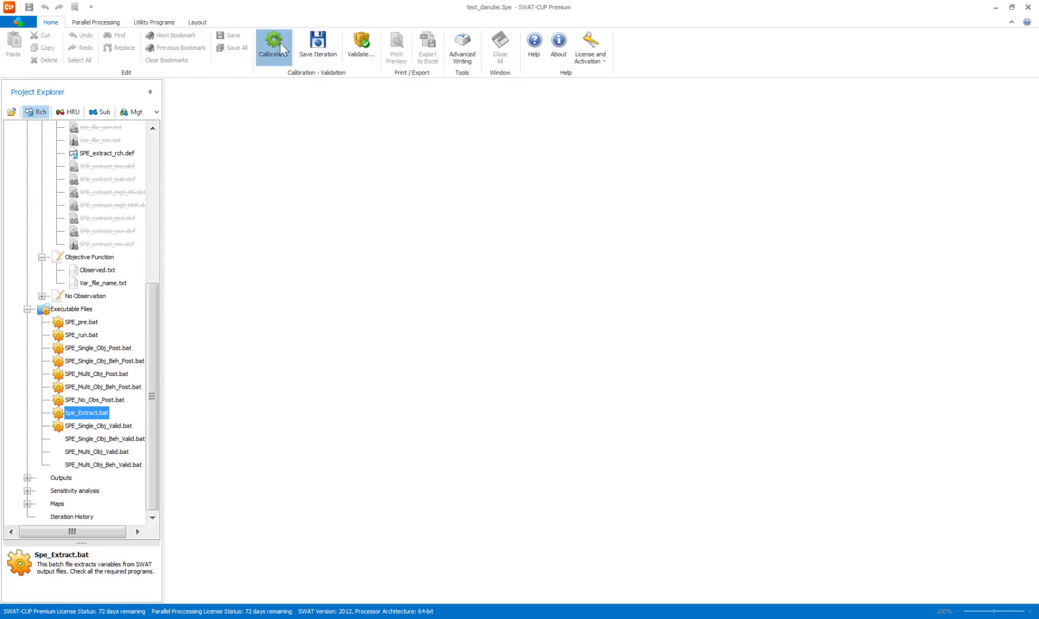
# Execute SPE_run.bat, enlarge its console to follow the simulation, and close it when the run finishes.
pyautogui.click(280, 46)
pyautogui.click(506, 261)
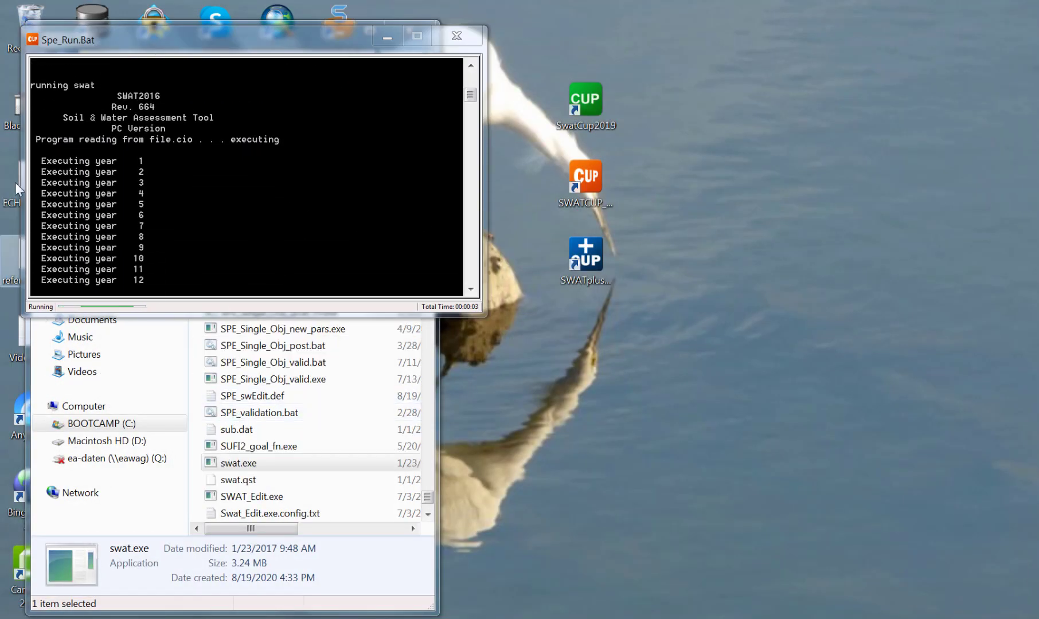
pyautogui.moveTo(230, 312); pyautogui.dragTo(239, 493)
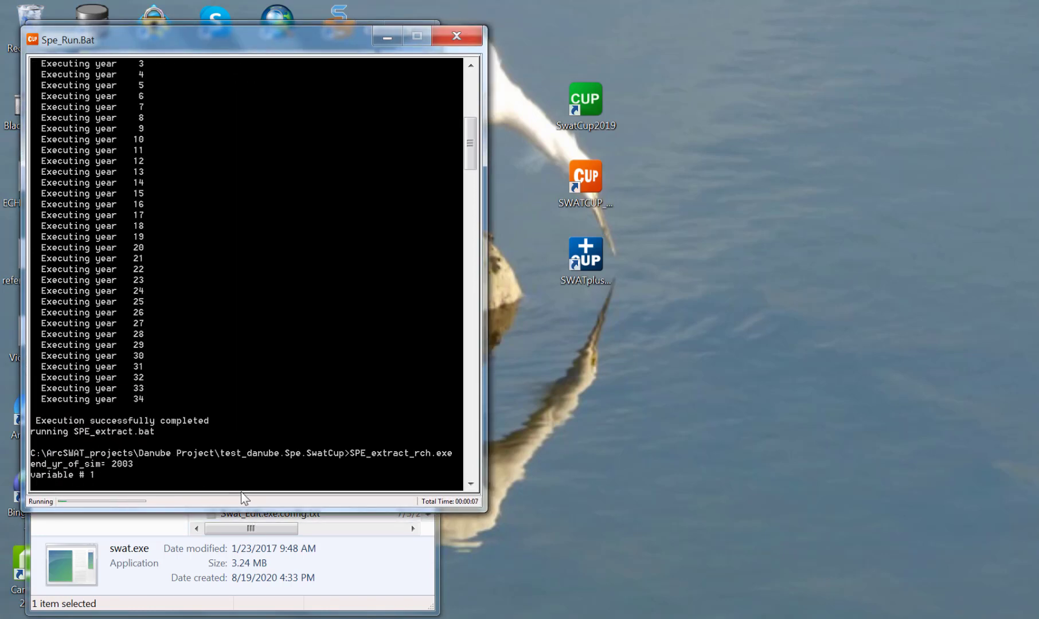
pyautogui.click(240, 289)
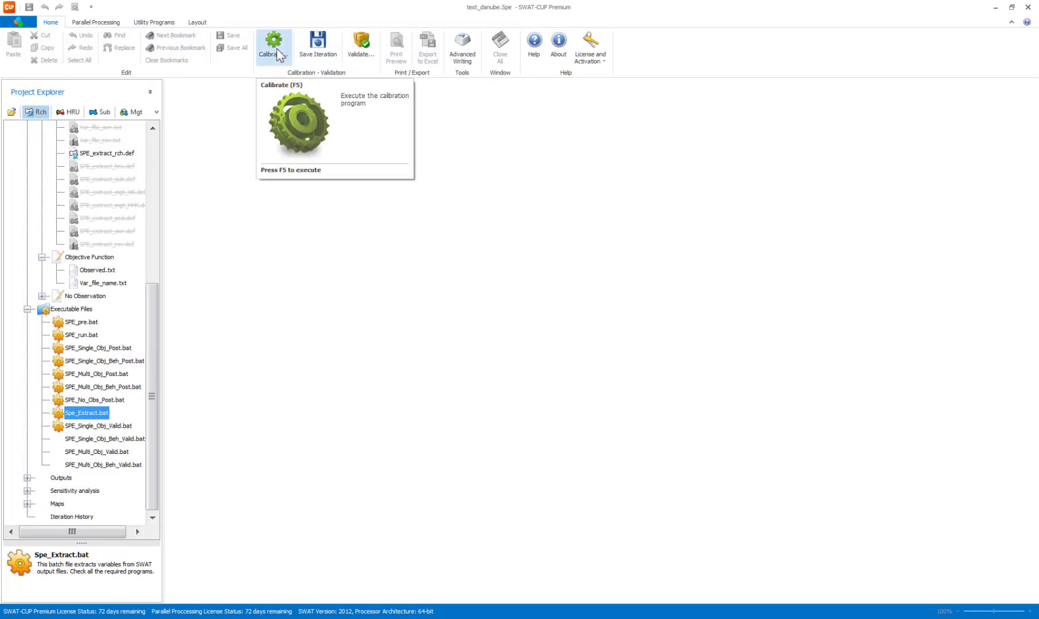
# Execute the SPE_Single_Obj_Post.bat post-processing batch and close its console once the process finishes.
pyautogui.click(276, 48)
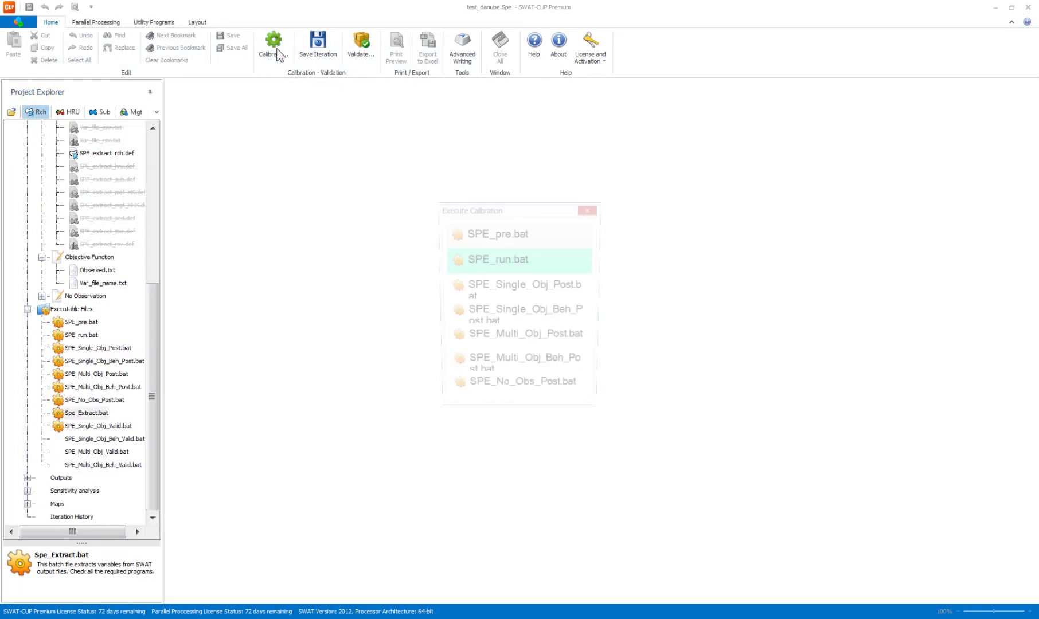
pyautogui.click(482, 272)
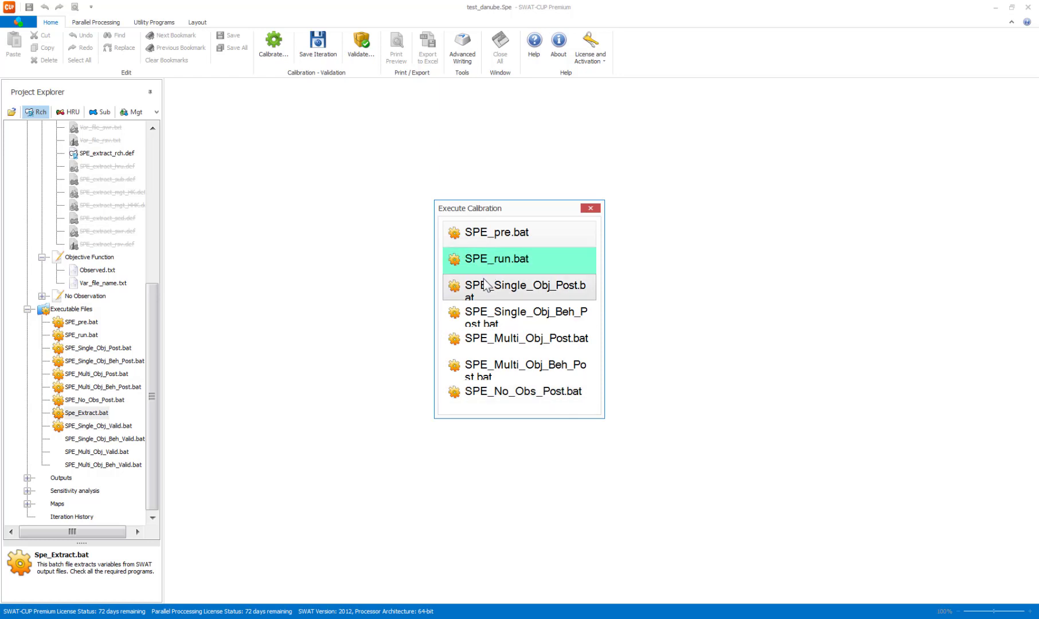
pyautogui.click(541, 285)
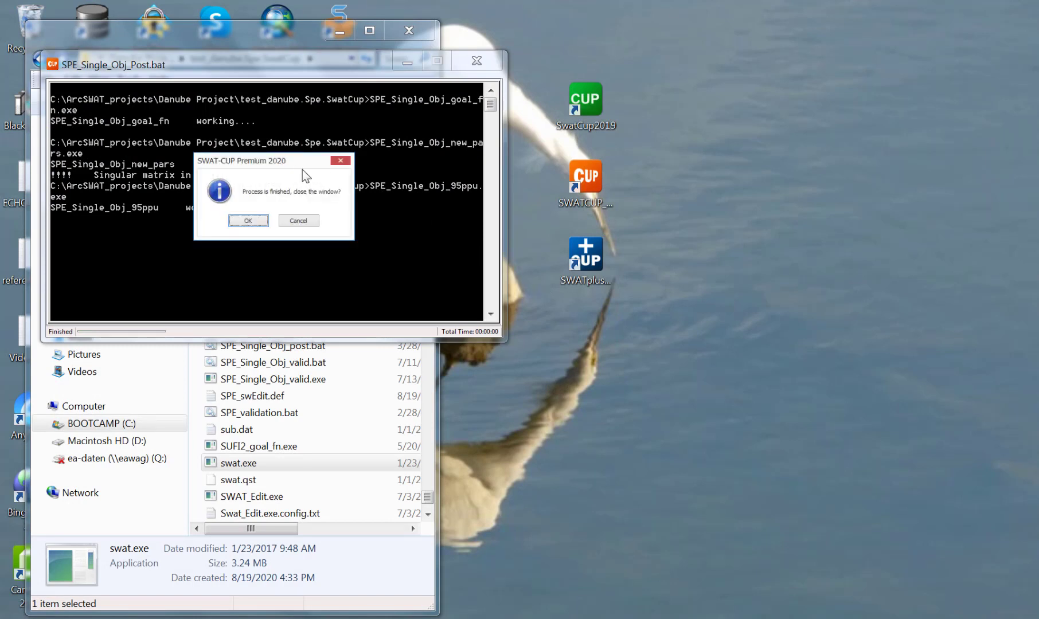
pyautogui.moveTo(293, 162); pyautogui.dragTo(395, 229)
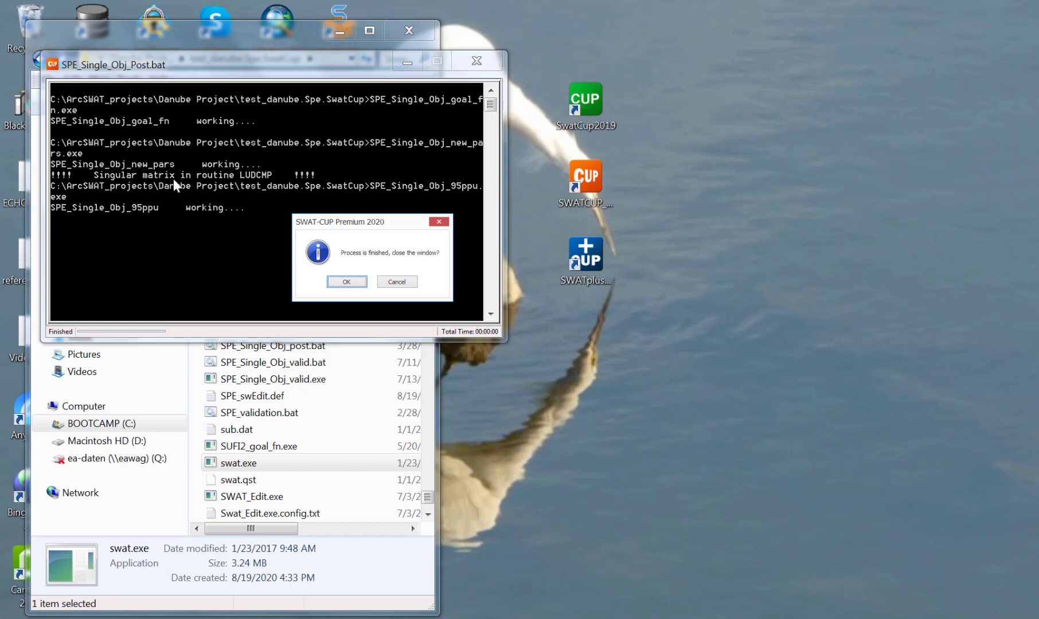
pyautogui.click(342, 281)
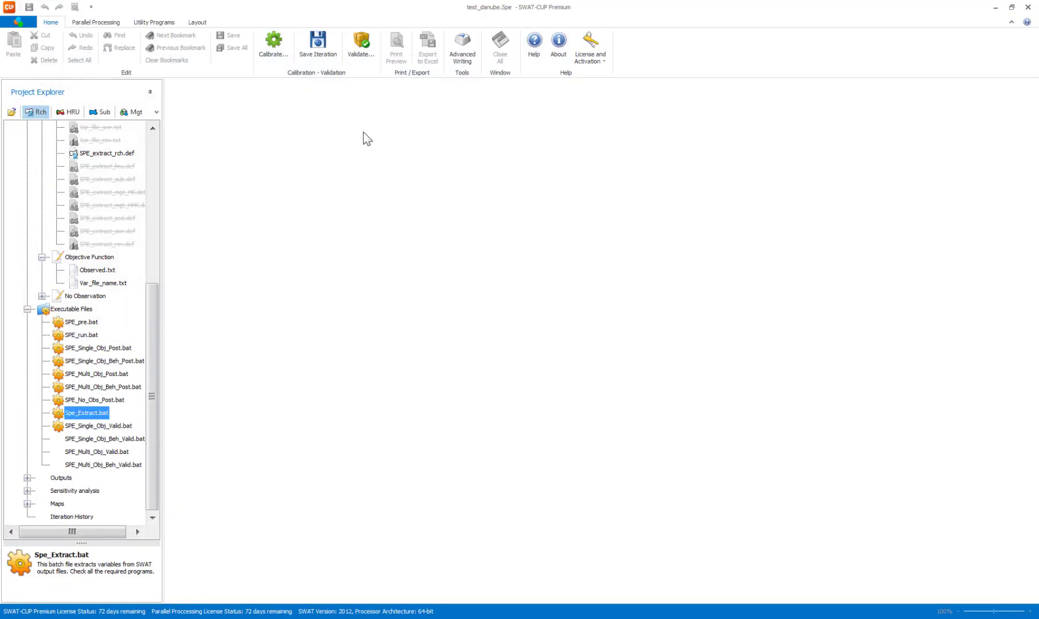
# Collapse the executable files, expand the single-objective calibration outputs, and open their 95ppu plot.
pyautogui.click(27, 309)
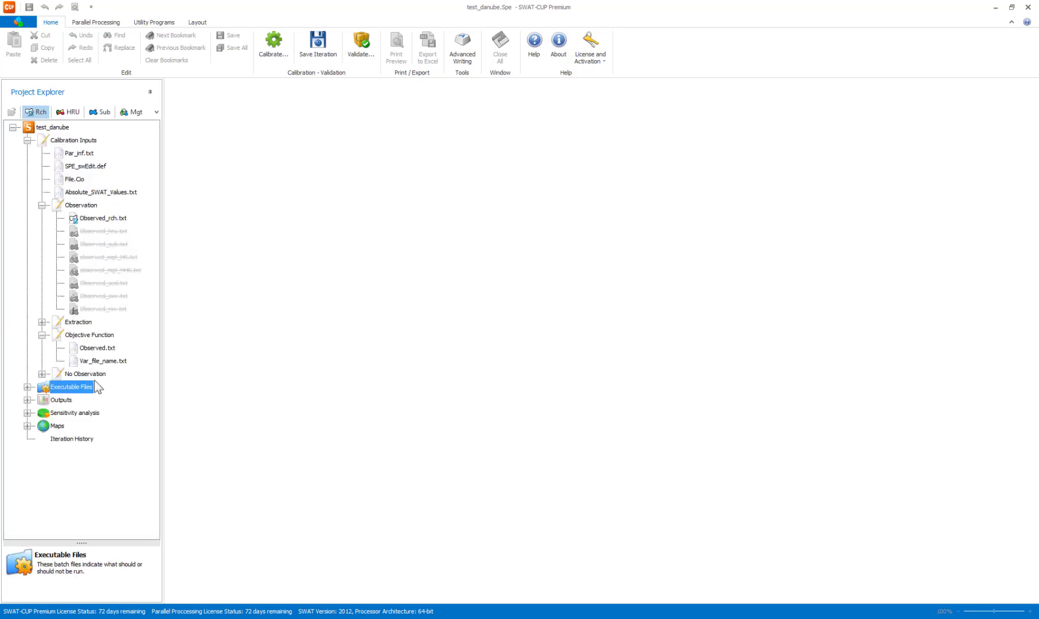
pyautogui.click(27, 400)
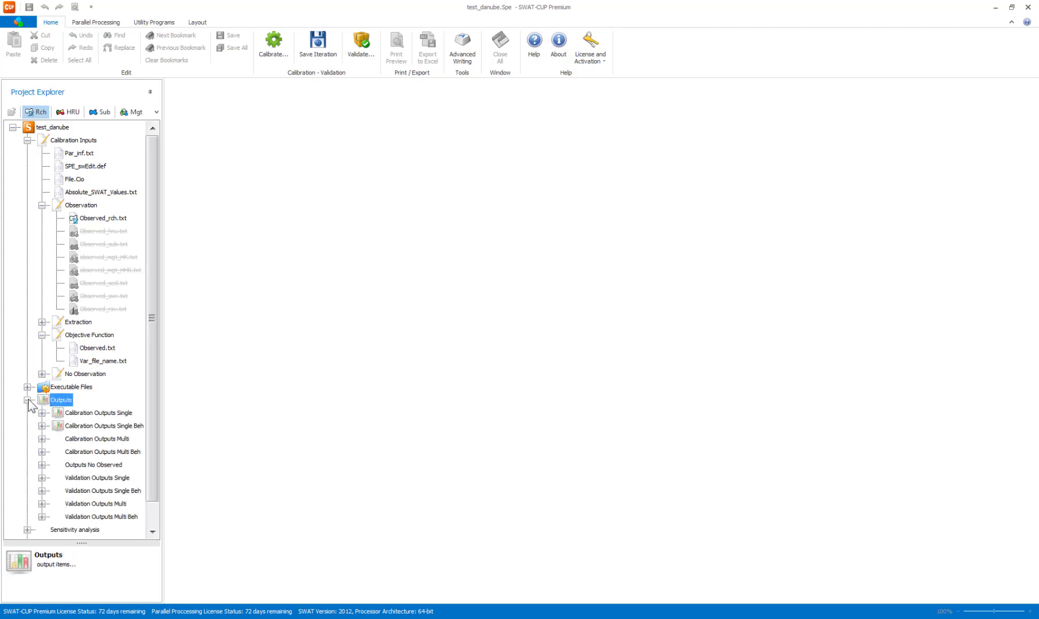
pyautogui.click(42, 413)
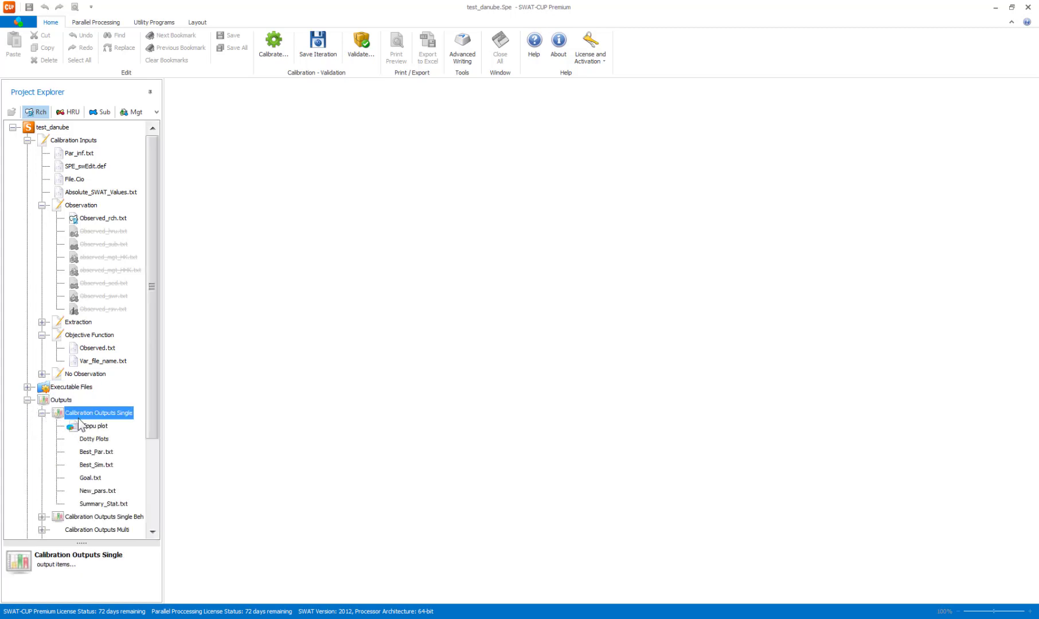
pyautogui.click(85, 426)
pyautogui.doubleClick(85, 426)
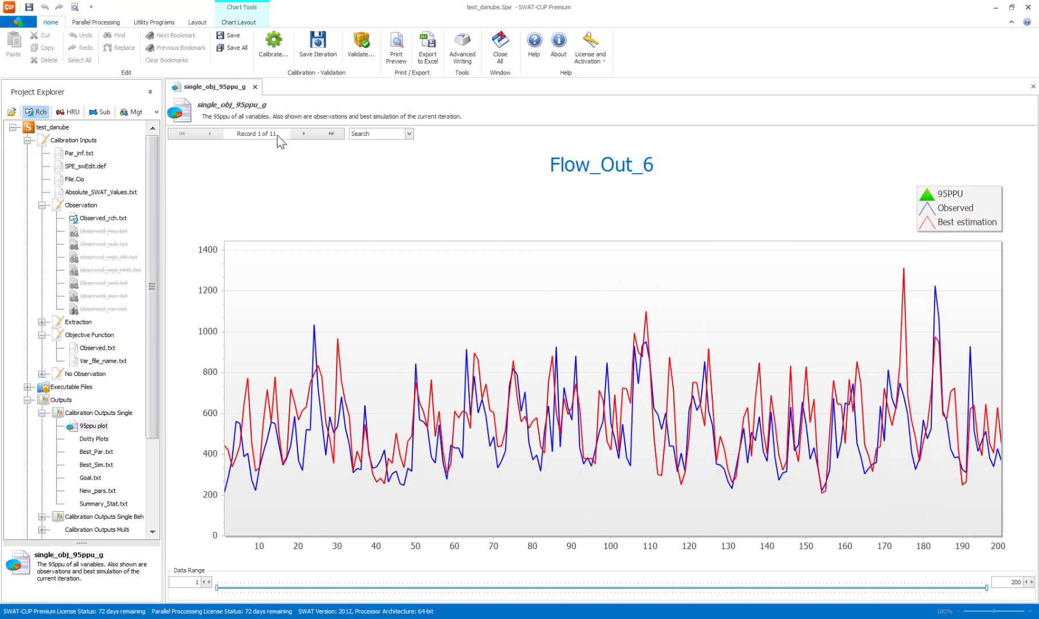
# Browse the 95ppu plots forward from Flow_Out_6 to Flow_Out_51, comparing observed flow with the best estimation.
pyautogui.click(303, 133)
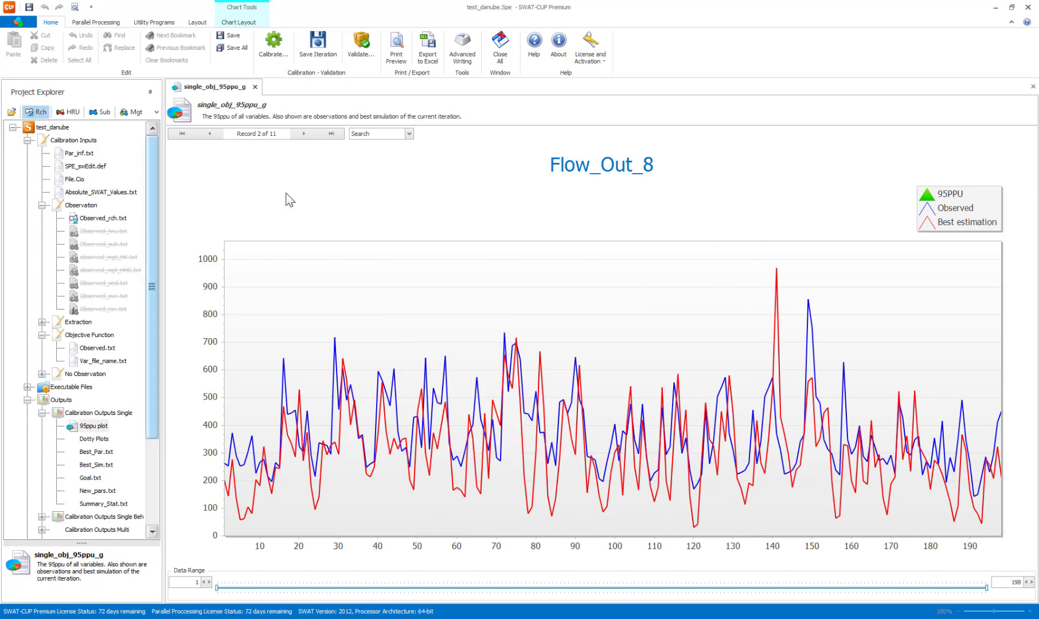
pyautogui.click(301, 135)
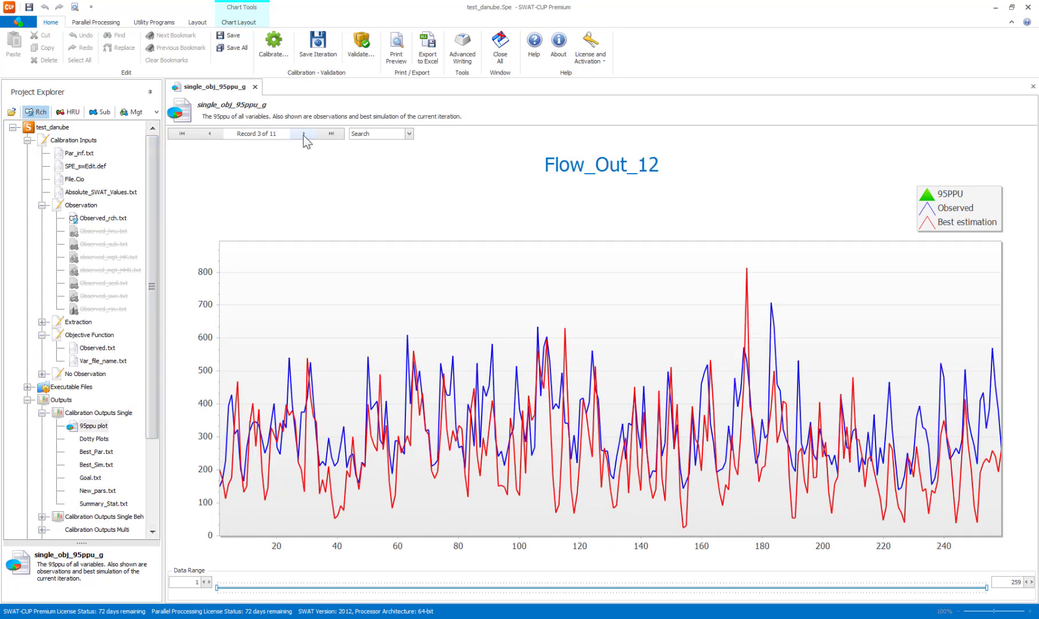
pyautogui.click(303, 135)
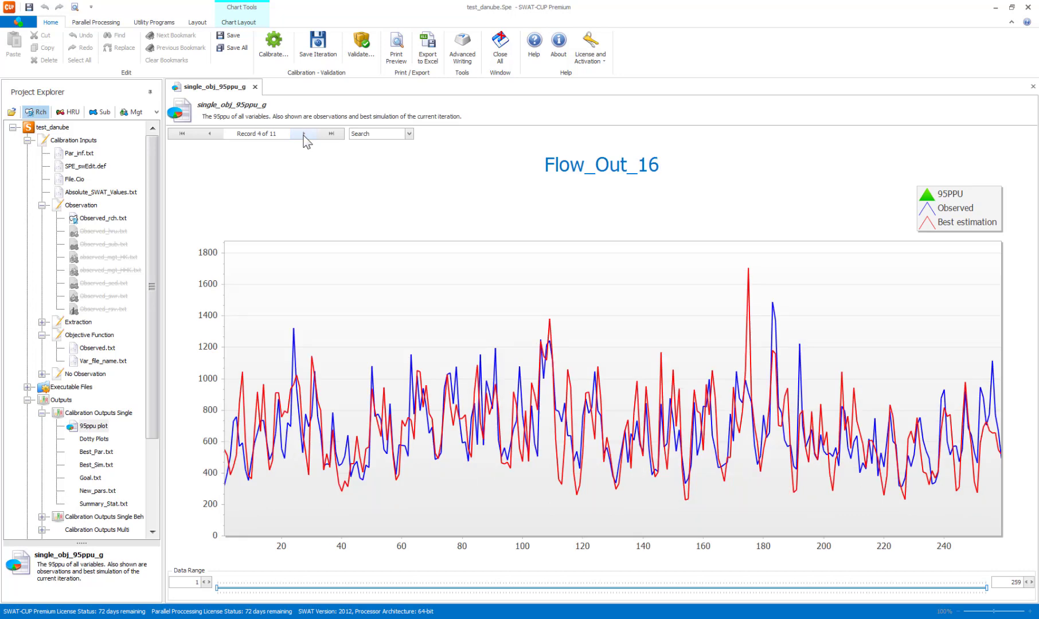
pyautogui.click(304, 135)
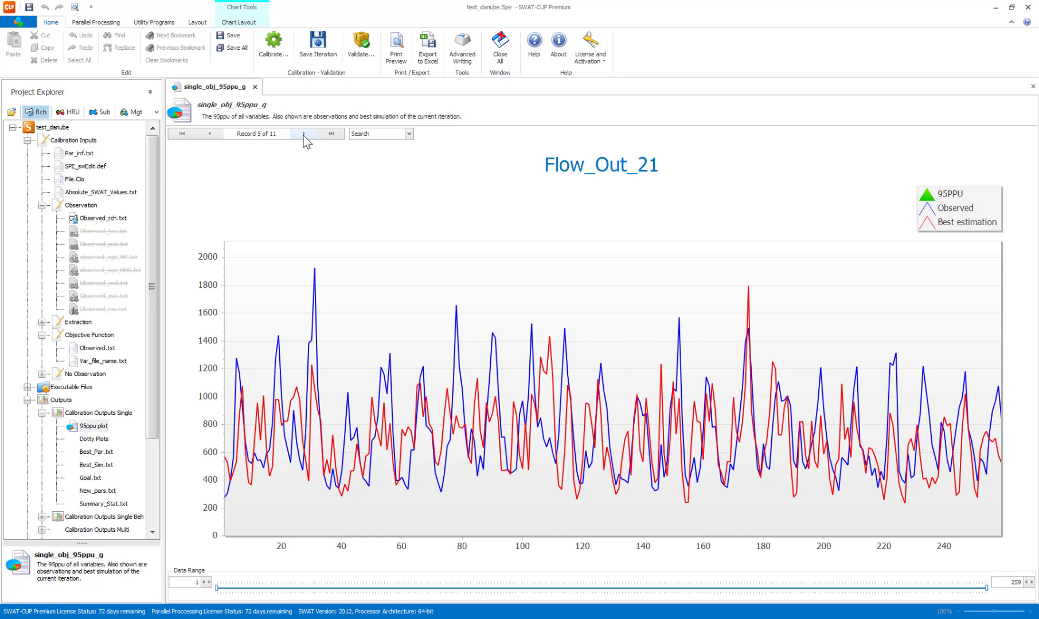
pyautogui.click(303, 136)
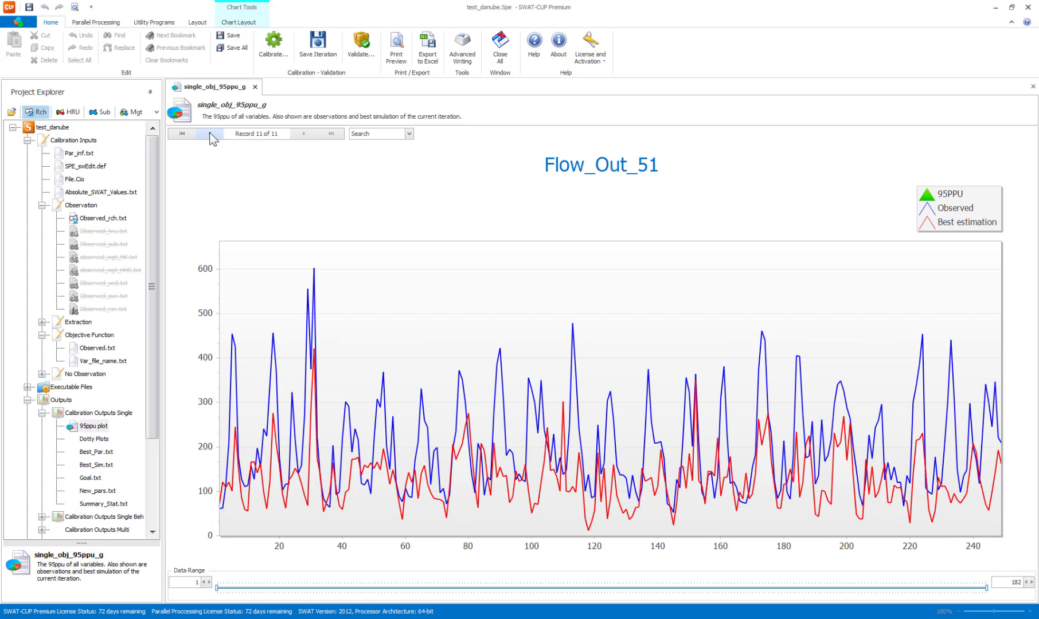
pyautogui.doubleClick(210, 133)
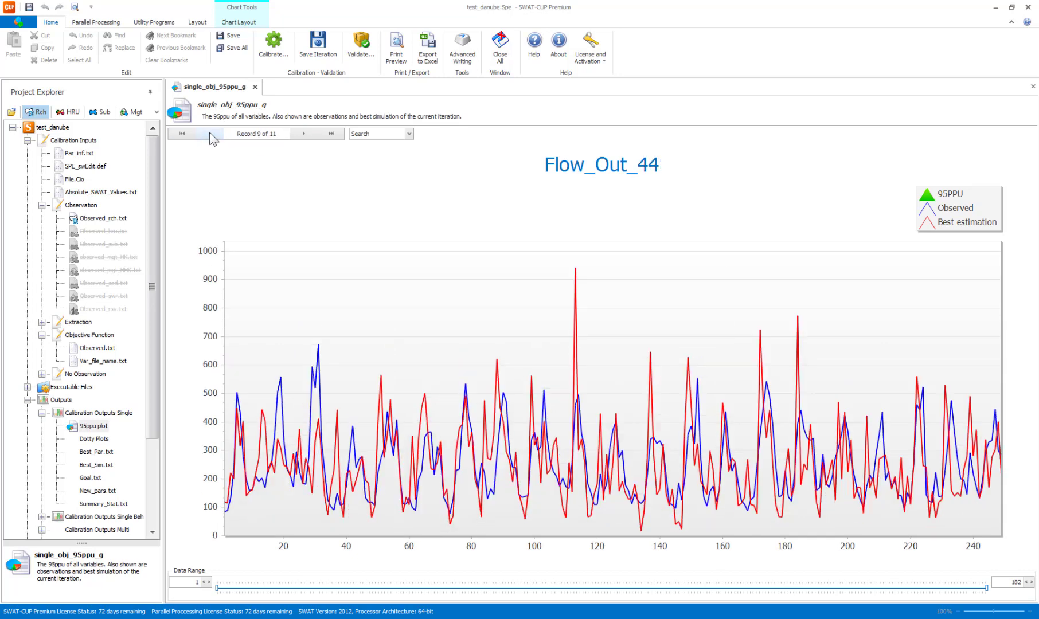
pyautogui.click(302, 136)
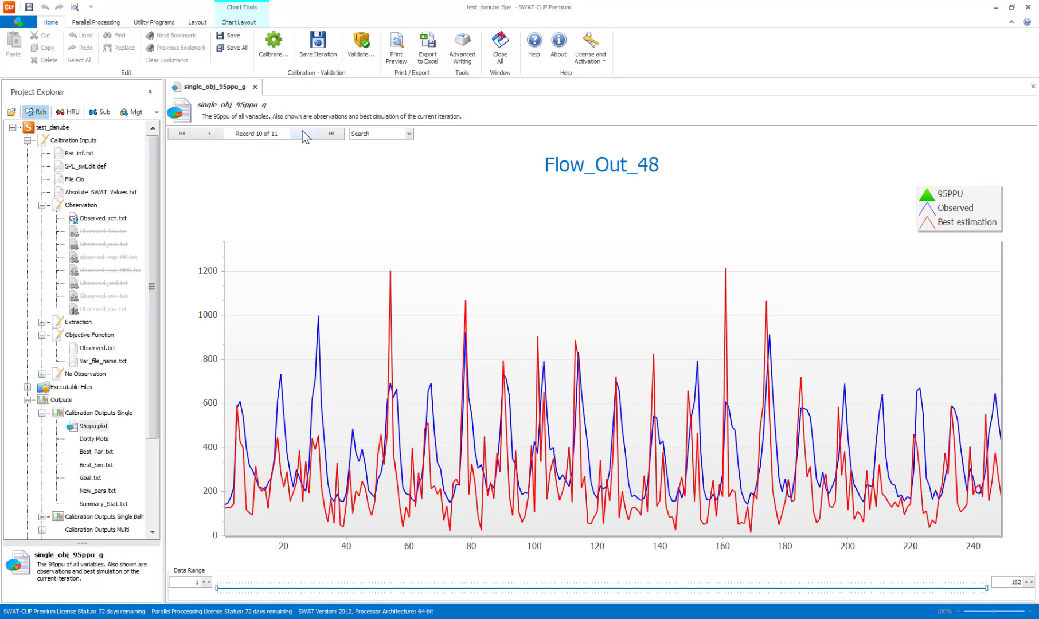
pyautogui.click(302, 130)
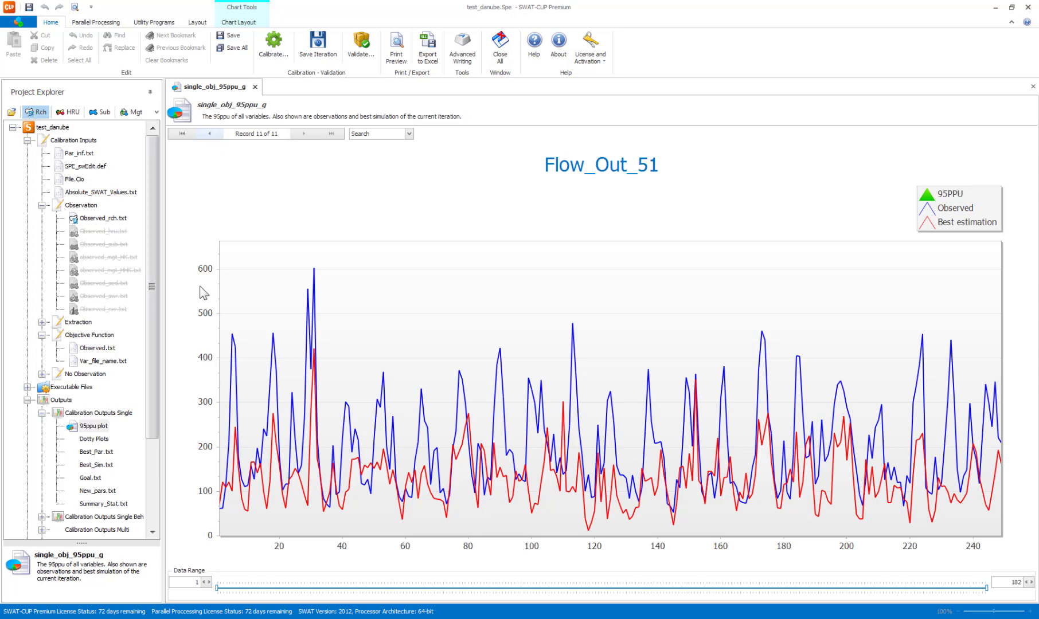
# Step back through the 95ppu plot records to Flow_Out_6, reviewing the simulated and observed flow at each outlet.
pyautogui.click(210, 136)
pyautogui.click(209, 136)
pyautogui.click(211, 135)
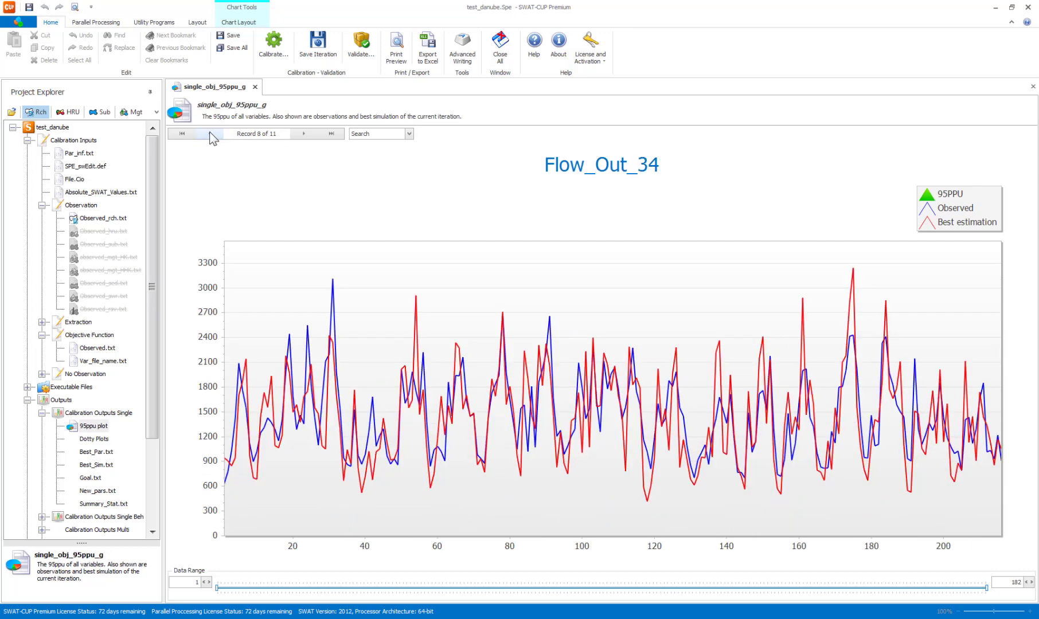
pyautogui.click(211, 137)
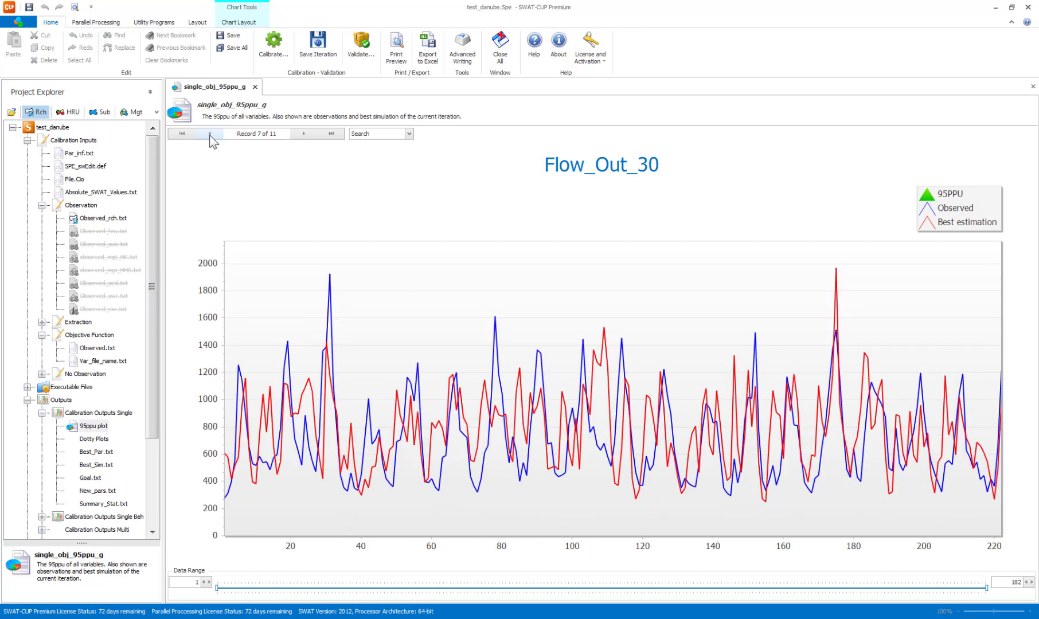
pyautogui.click(211, 136)
pyautogui.click(210, 136)
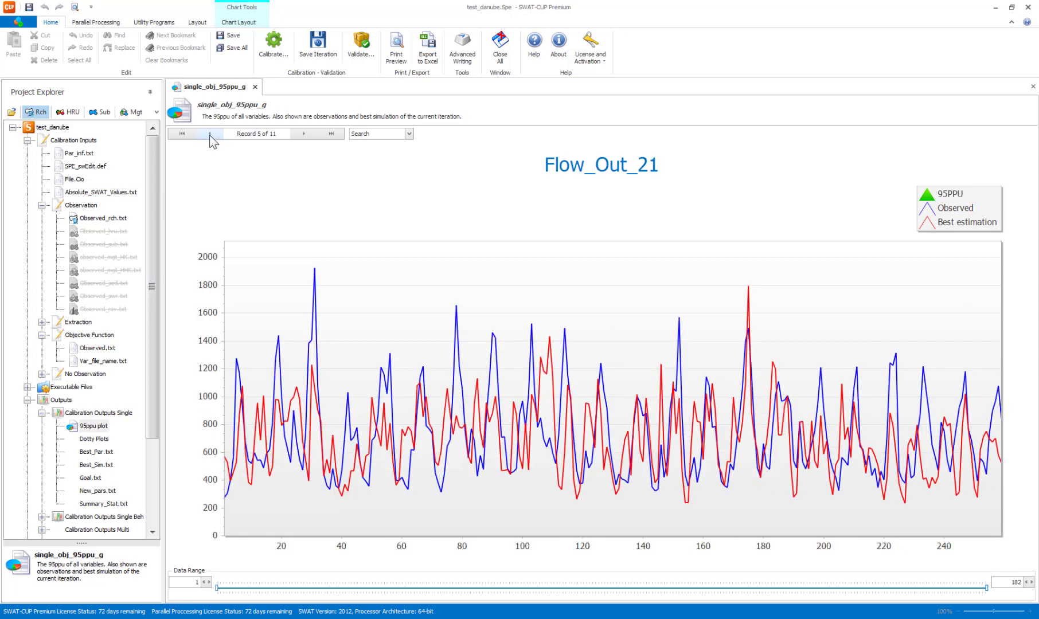
pyautogui.click(210, 135)
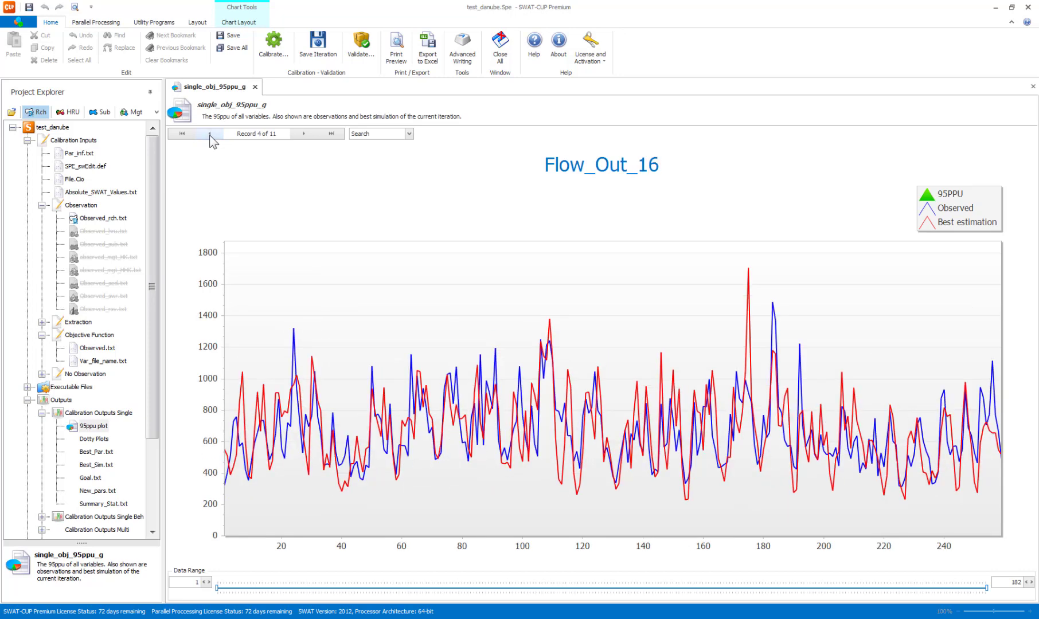
pyautogui.click(209, 134)
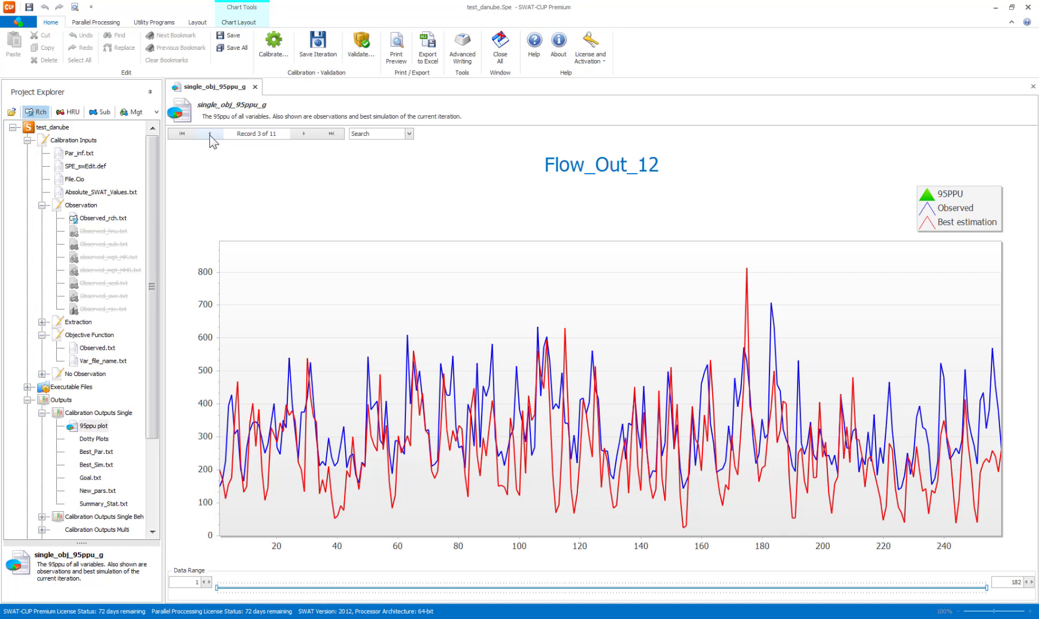
pyautogui.click(209, 135)
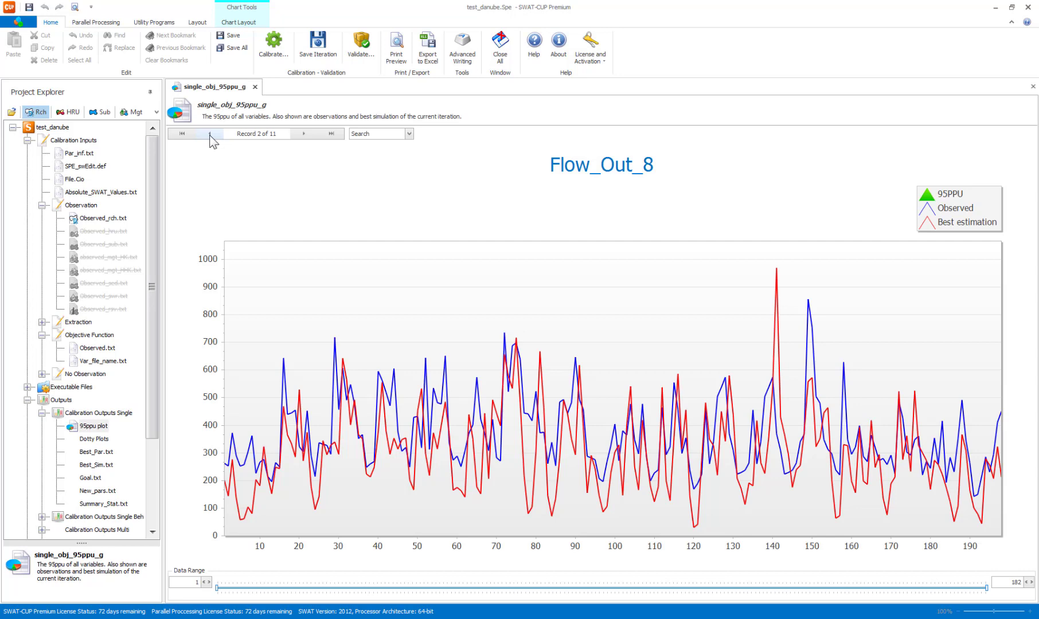
pyautogui.click(210, 133)
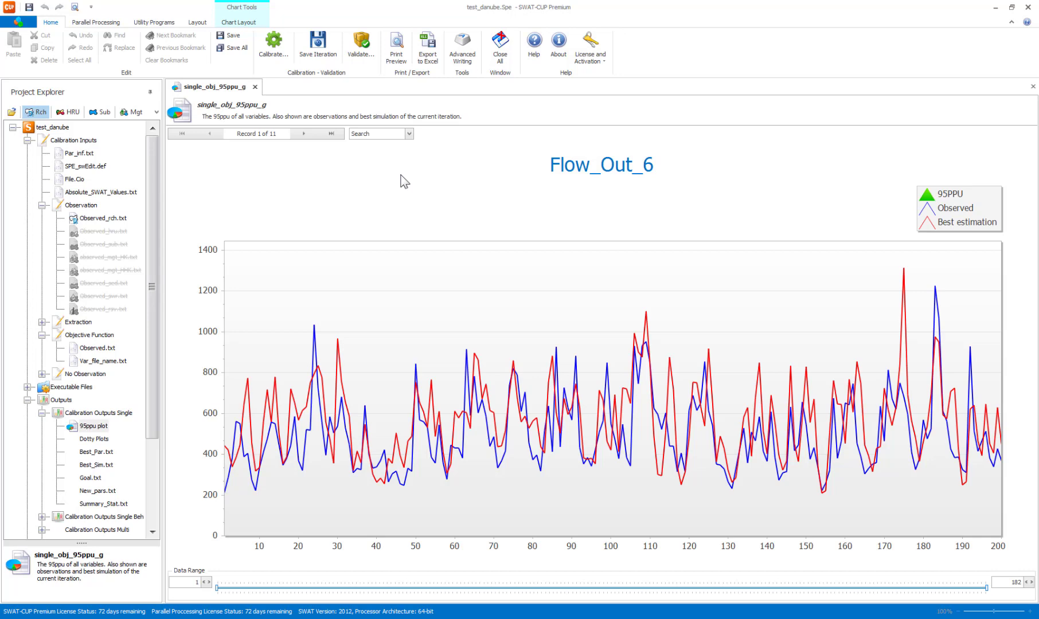
# Open Summary_Stat.txt from the single-objective calibration outputs and examine the statistics for each outlet.
pyautogui.scroll(-3, 129, 453)
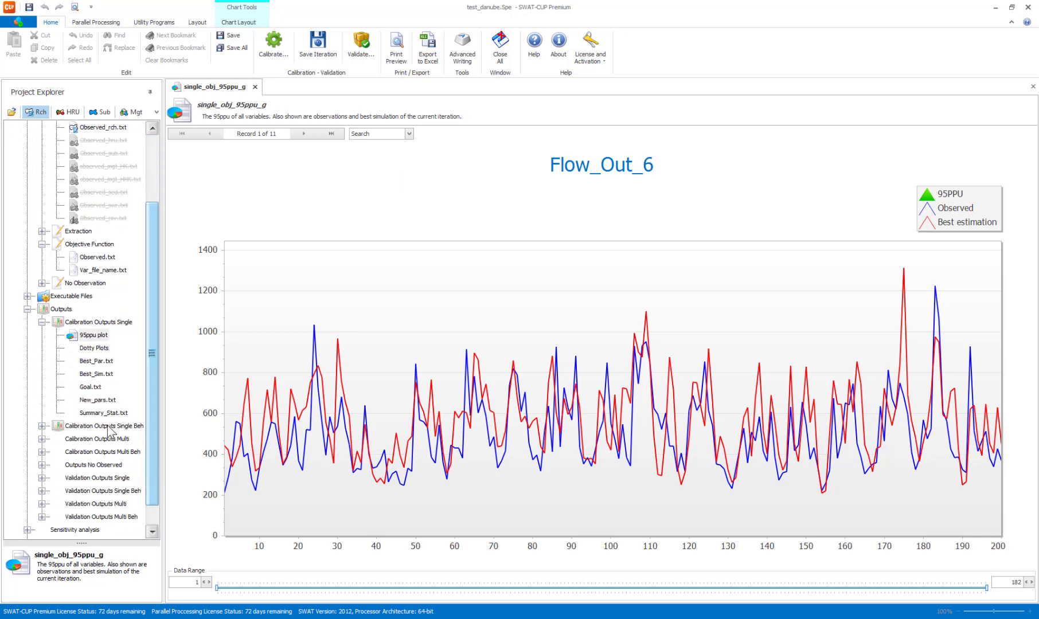
pyautogui.click(103, 413)
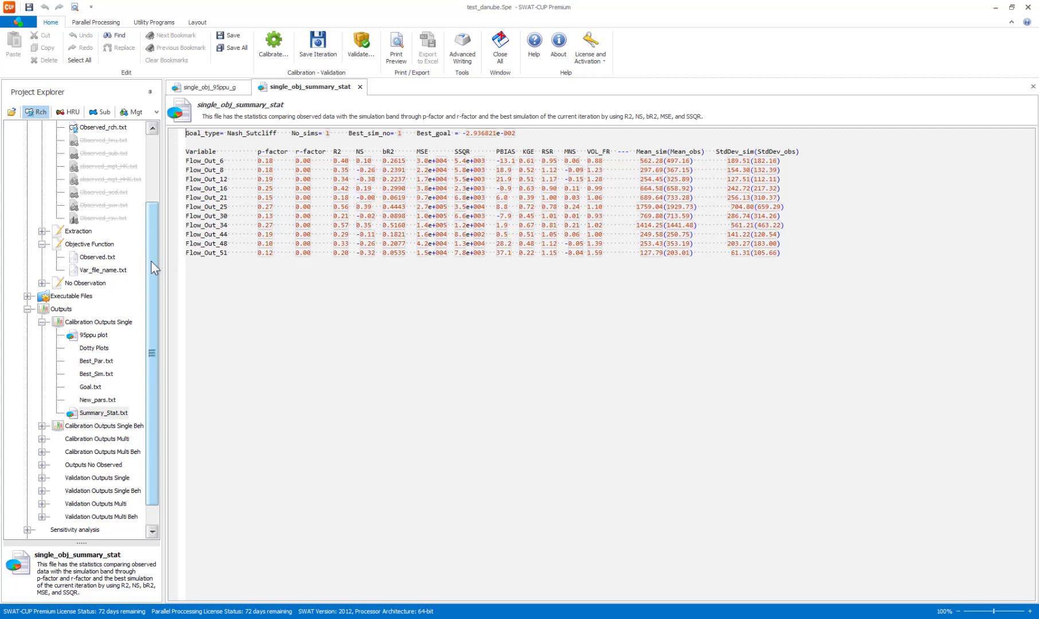
pyautogui.moveTo(153, 260); pyautogui.dragTo(179, 190)
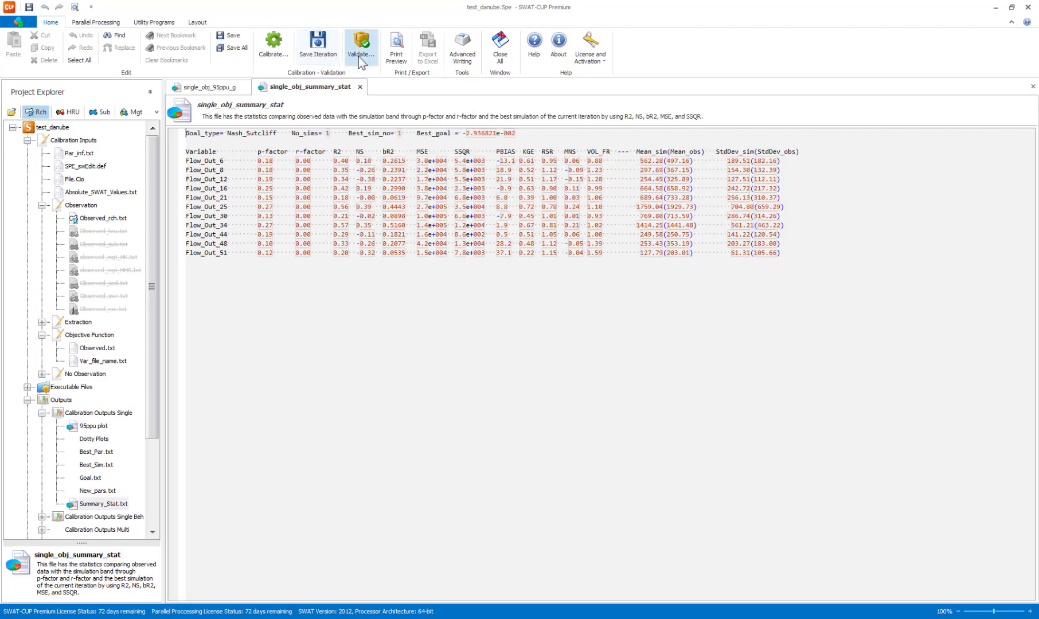
# Save the current iteration under the name 0-initial.
pyautogui.click(316, 49)
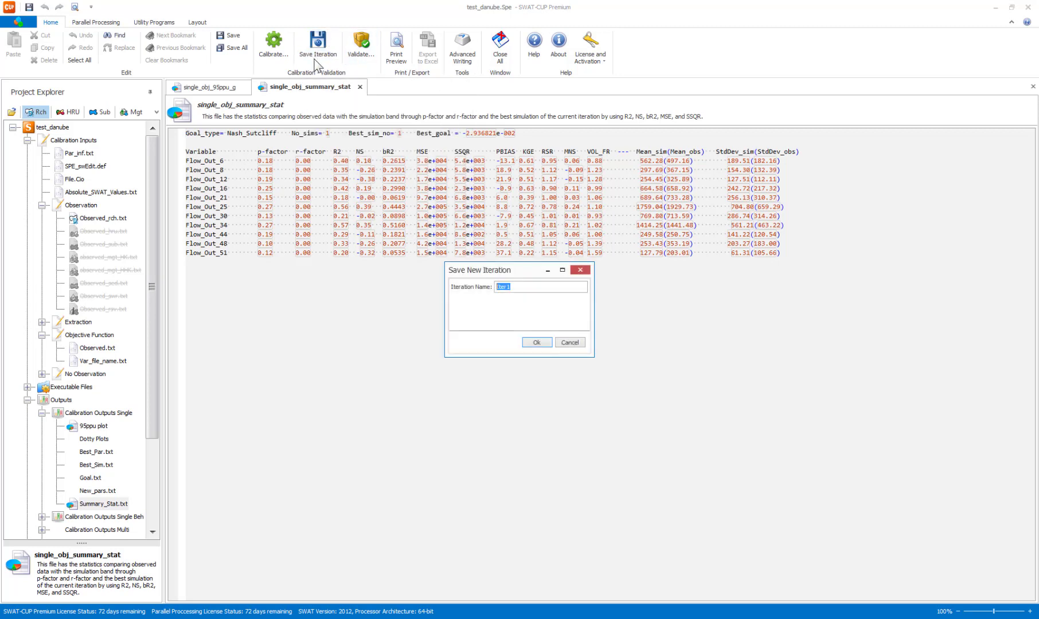
pyautogui.write('0-initial')
pyautogui.click(539, 343)
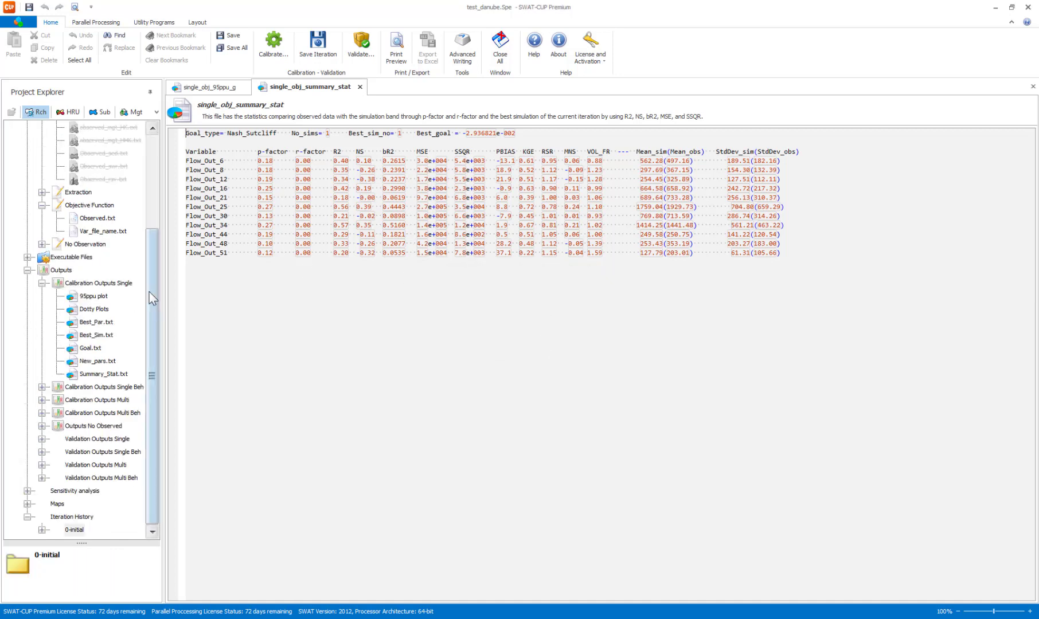
pyautogui.moveTo(150, 292); pyautogui.dragTo(146, 170)
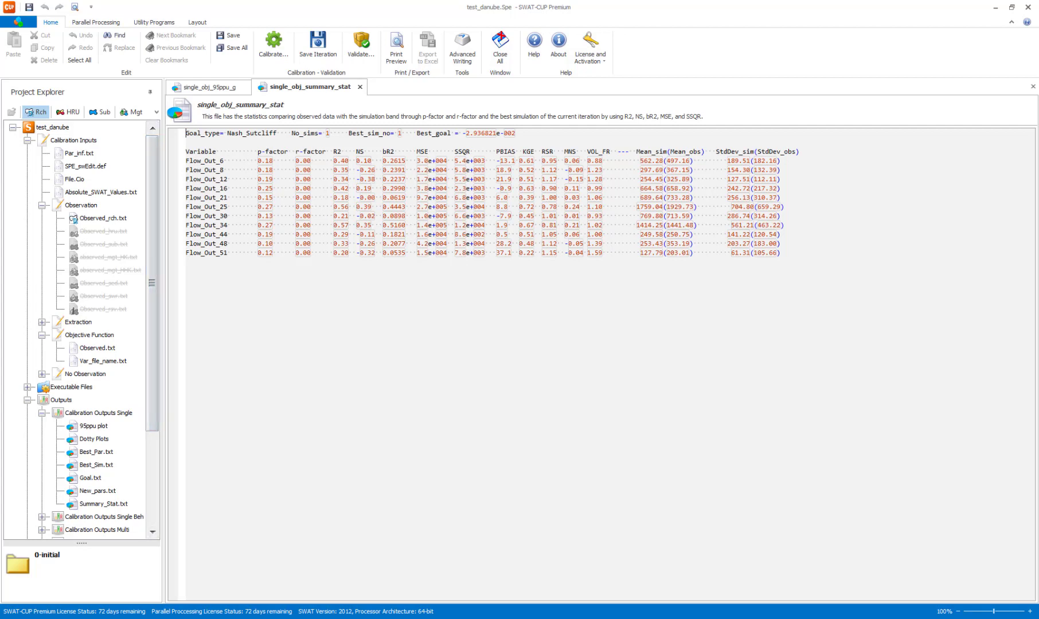
# Switch to the test_danube.Spe.SwatCup folder in Windows Explorer, view the 000010000.sub file in Notepad, and close it.
pyautogui.hotkey('alt', 'Tab')
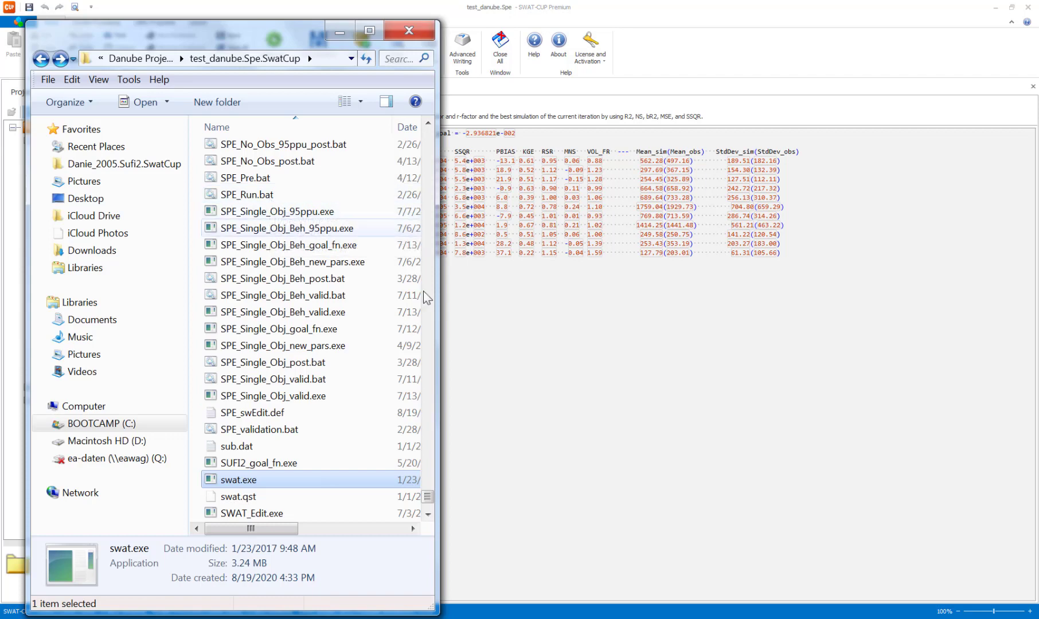
pyautogui.moveTo(426, 495); pyautogui.dragTo(417, 131)
pyautogui.scroll(-18, 304, 333)
pyautogui.doubleClick(298, 413)
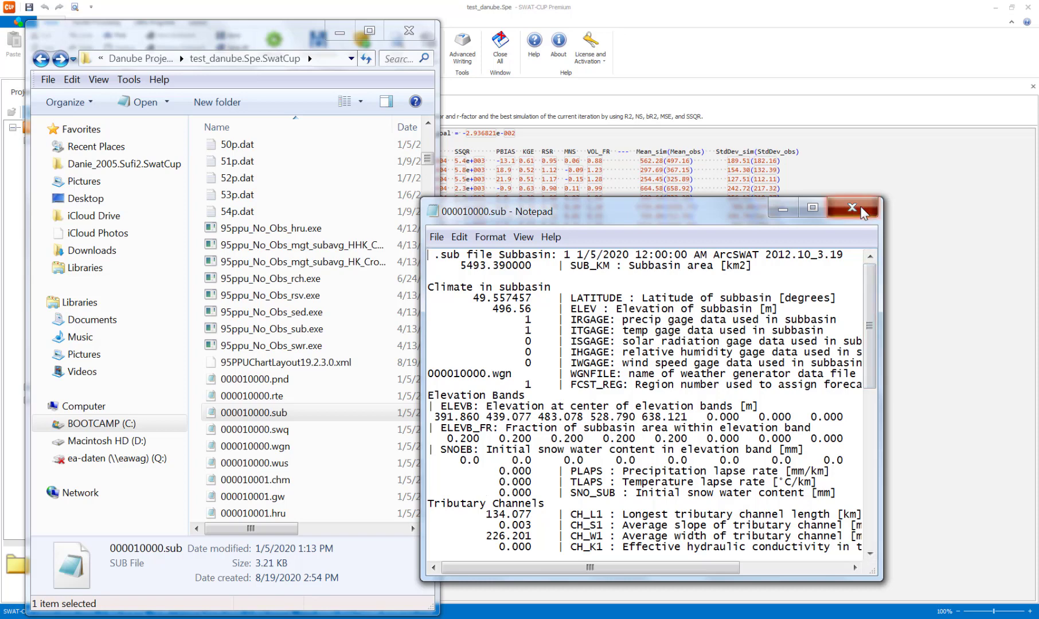
pyautogui.click(852, 209)
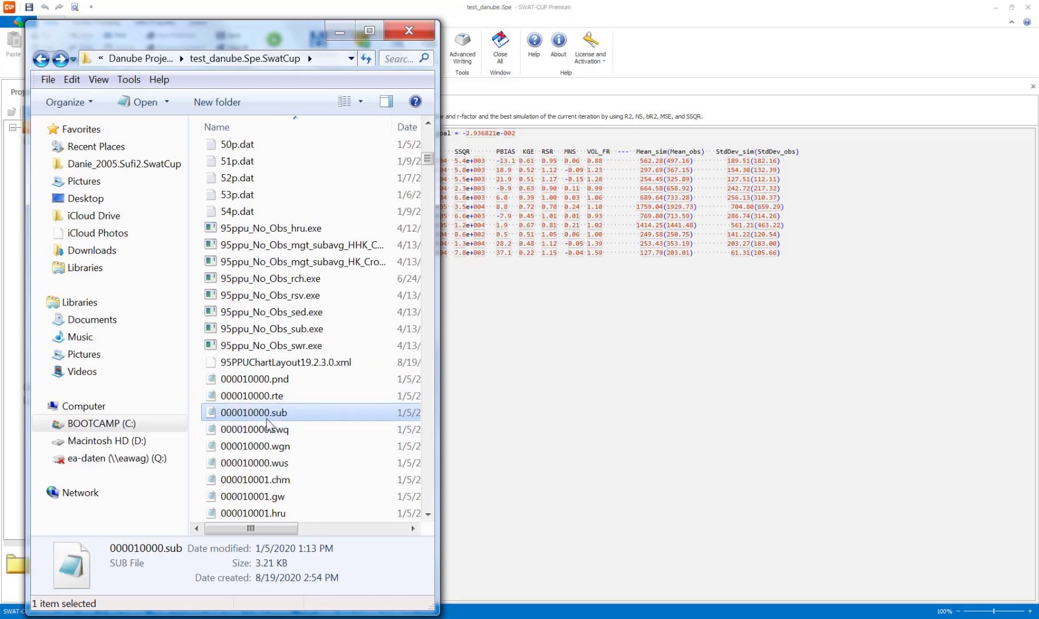
# Look through the numbered .dat files in the project folder up to its subfolders.
pyautogui.scroll(4, 319, 328)
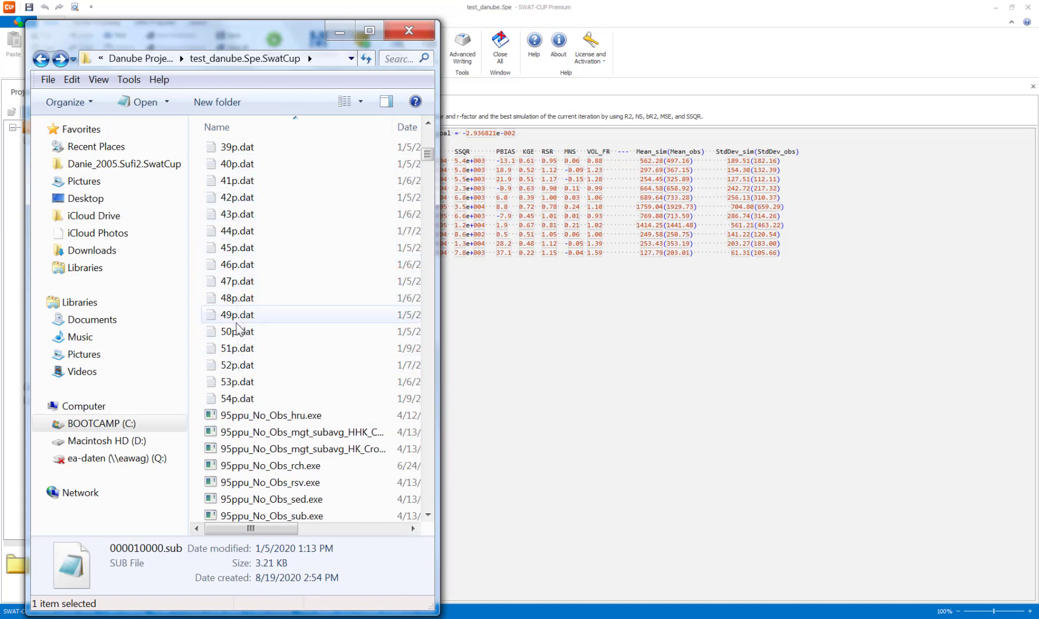
pyautogui.scroll(4, 238, 329)
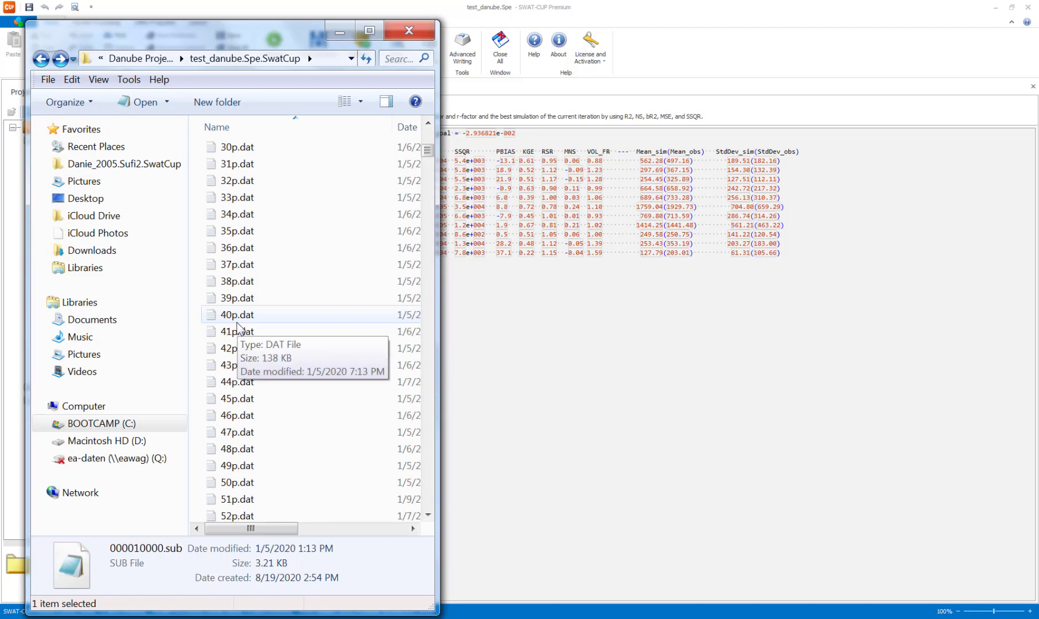
pyautogui.scroll(2, 238, 328)
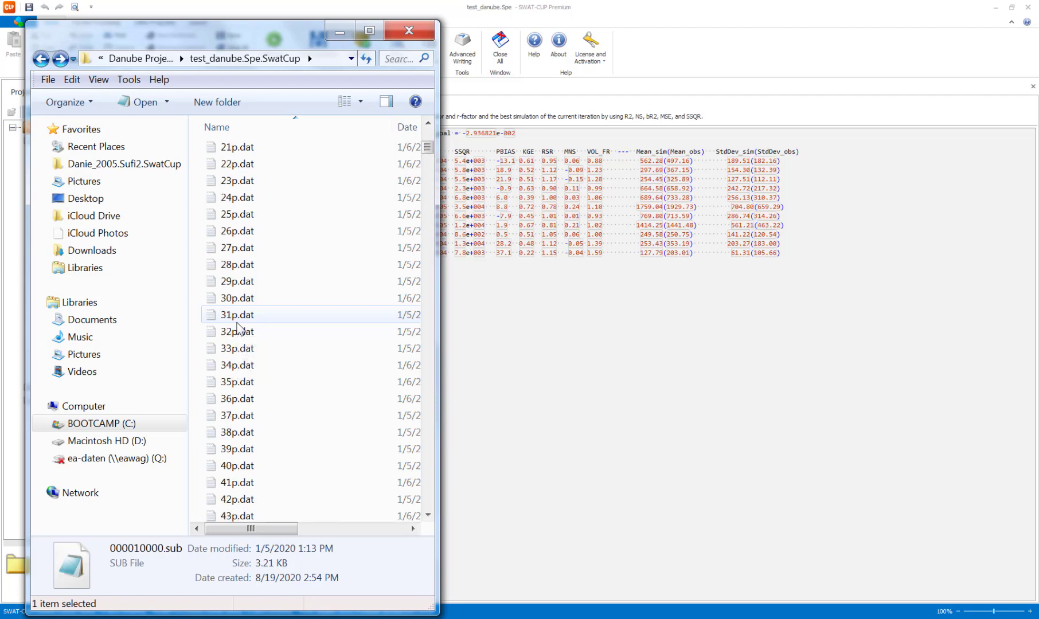
pyautogui.scroll(5, 238, 328)
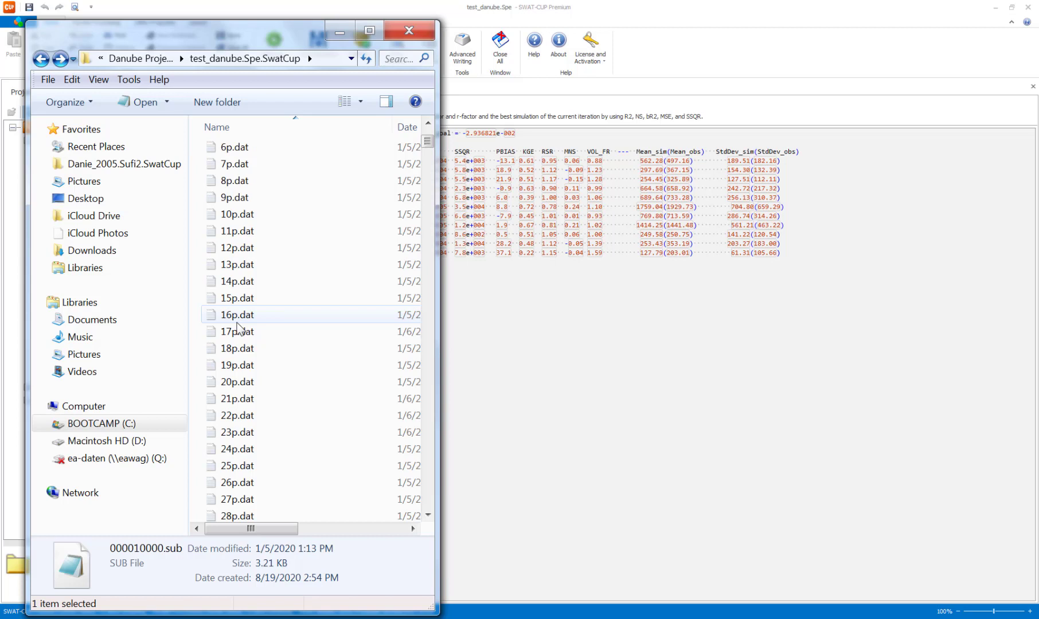
pyautogui.scroll(3, 238, 328)
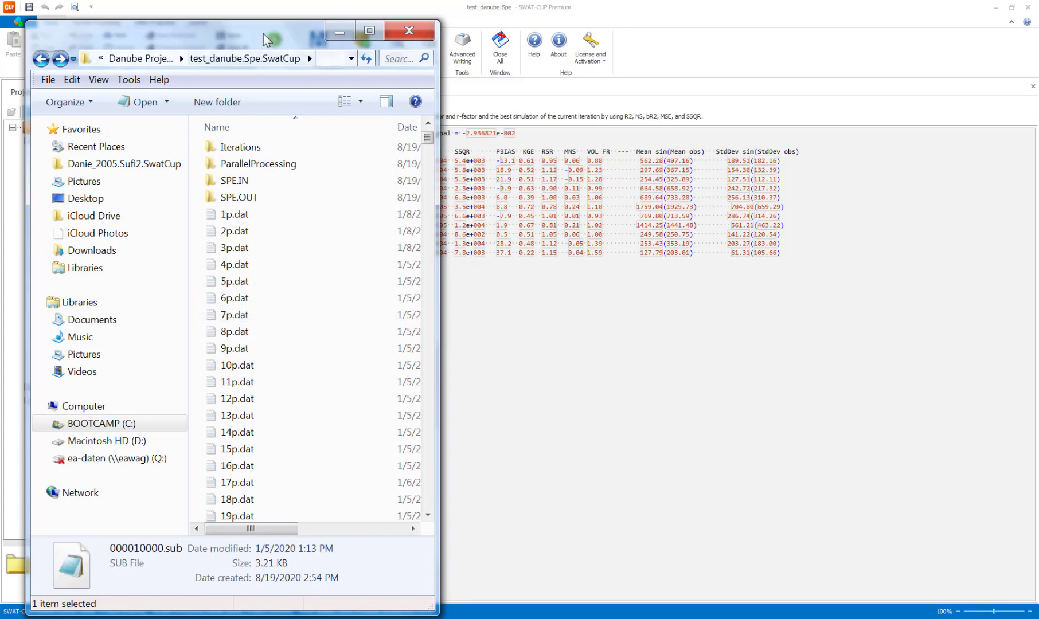
# Put the folder window away, return to SWAT-CUP Premium, and open Par_inf.txt from the calibration inputs.
pyautogui.moveTo(264, 33); pyautogui.dragTo(276, 17)
pyautogui.click(352, 17)
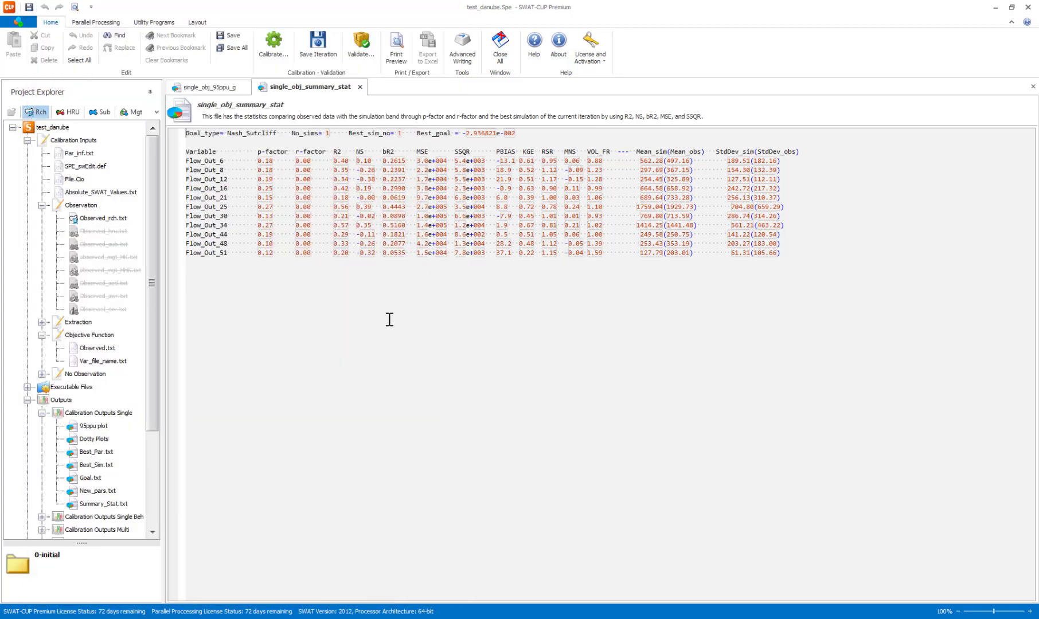
pyautogui.doubleClick(79, 153)
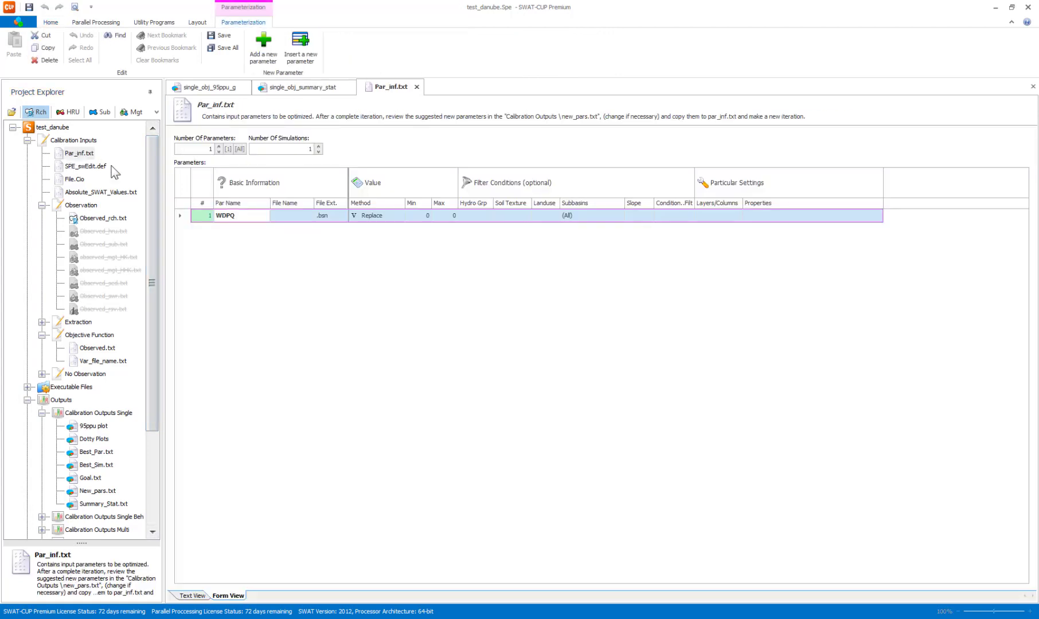
# In the text version of Par_inf.txt, copy the example parameters v__PLAPS.sub (0 to 100) and v__TLAPS.sub (-8 to -4) above the WDPQ line.
pyautogui.click(194, 595)
pyautogui.press('Return')
pyautogui.press('Return')
pyautogui.press('Return')
pyautogui.press('Return')
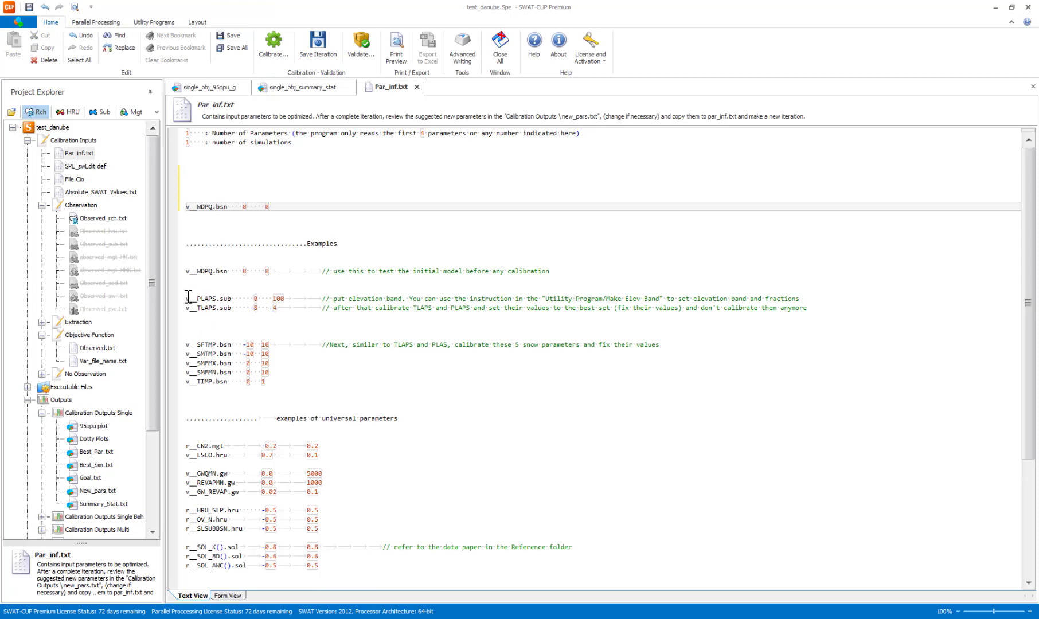
pyautogui.moveTo(185, 298); pyautogui.dragTo(294, 297)
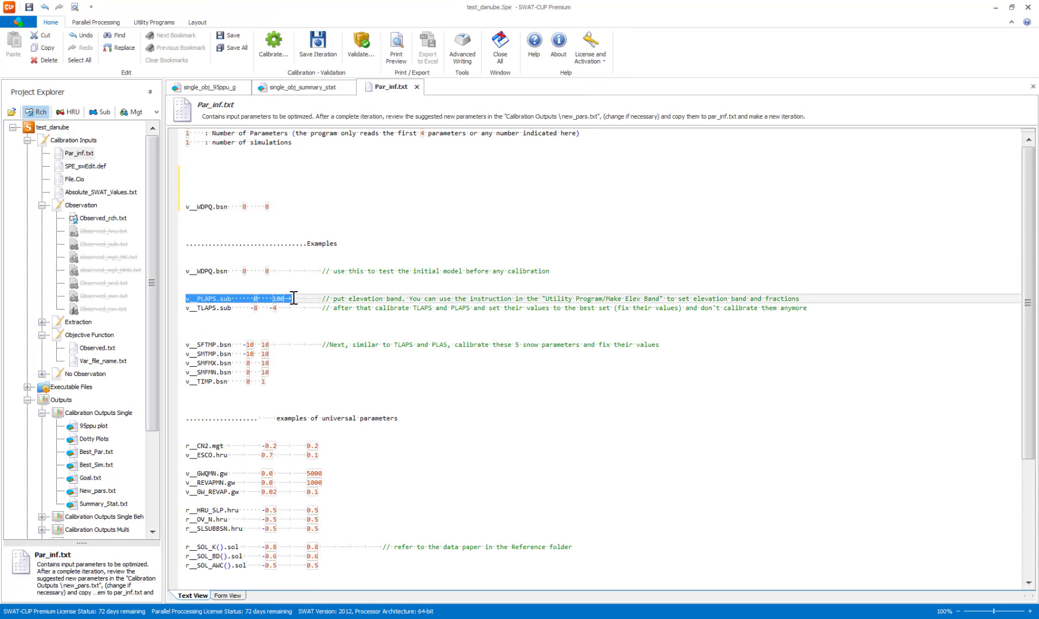
pyautogui.hotkey('ctrl', 'c')
pyautogui.click(218, 170)
pyautogui.hotkey('ctrl', 'v')
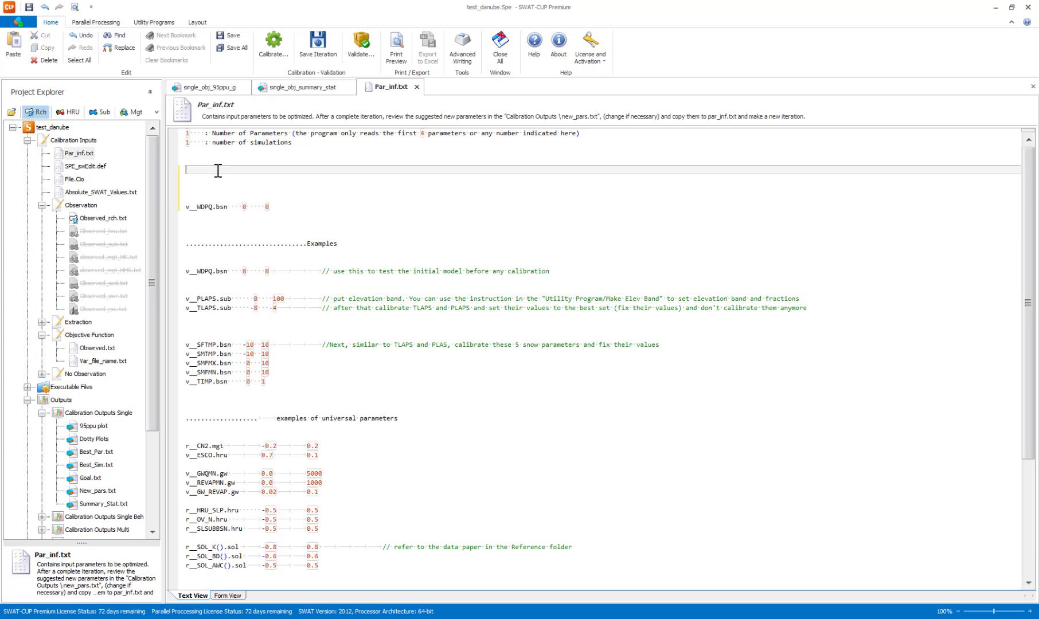
pyautogui.click(281, 304)
pyautogui.click(202, 180)
pyautogui.hotkey('ctrl', 'v')
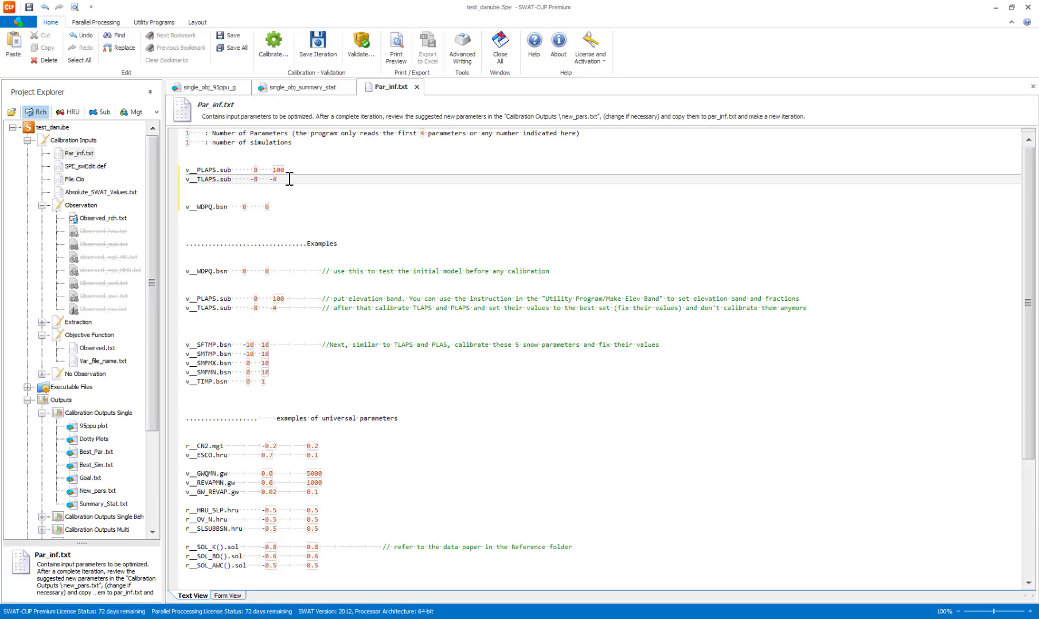
# Set the number of parameters to 2 and the number of simulations to 64 in Par_inf.txt.
pyautogui.click(193, 134)
pyautogui.press('BackSpace')
pyautogui.write('2')
pyautogui.press('Down')
pyautogui.press('Delete')
pyautogui.write('64')
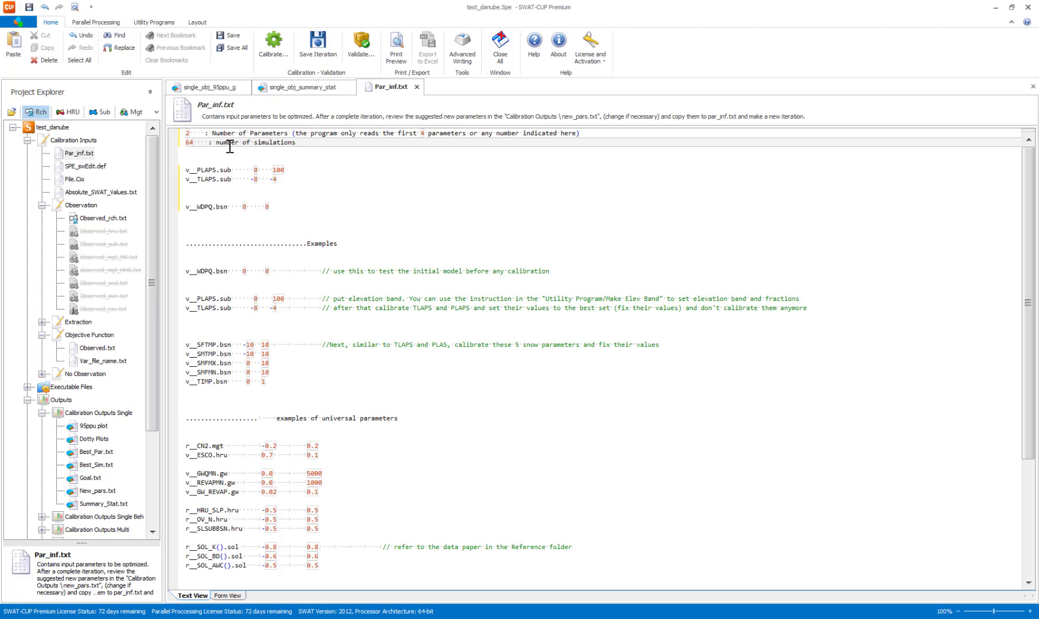
# Enable parallel processing and set the process count to 8.
pyautogui.click(95, 22)
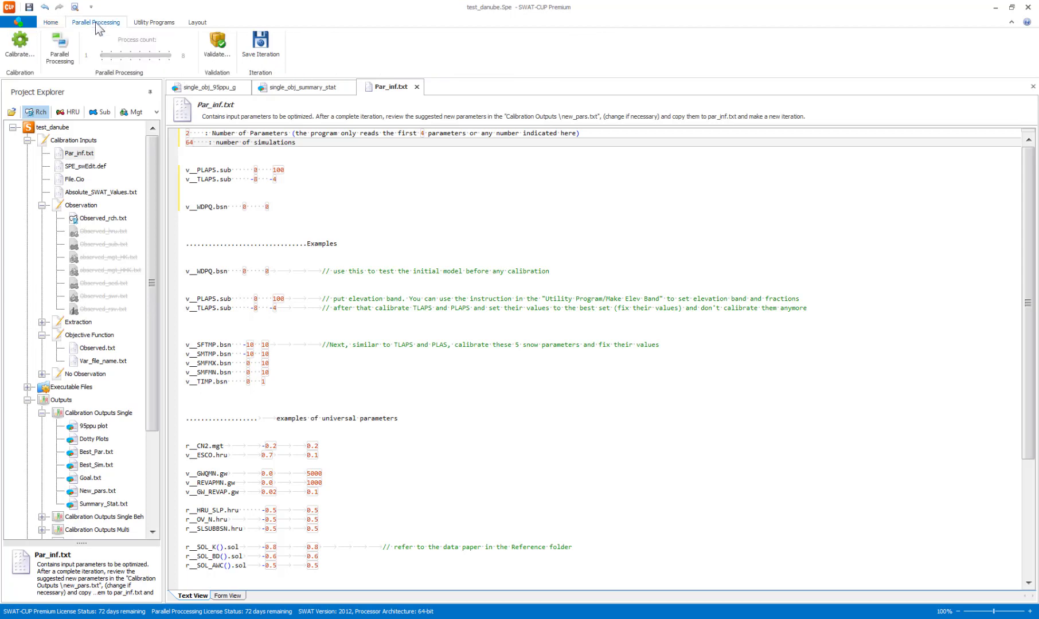
pyautogui.click(68, 49)
pyautogui.moveTo(114, 55); pyautogui.dragTo(170, 58)
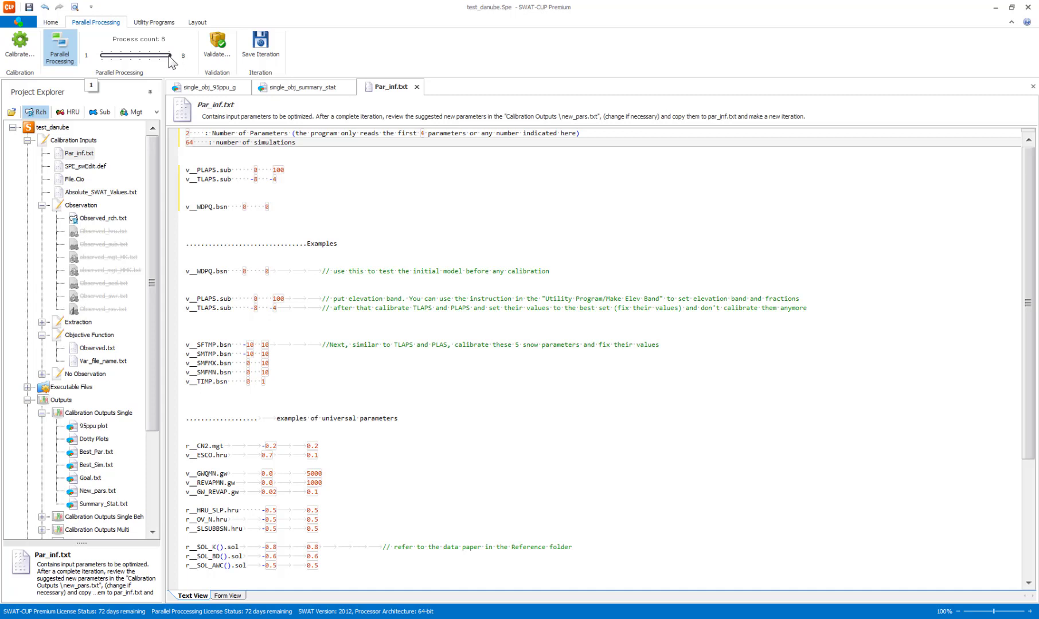
pyautogui.click(196, 143)
# Open SPE_swEdit.def and set the ending simulation number to 64.
pyautogui.doubleClick(80, 166)
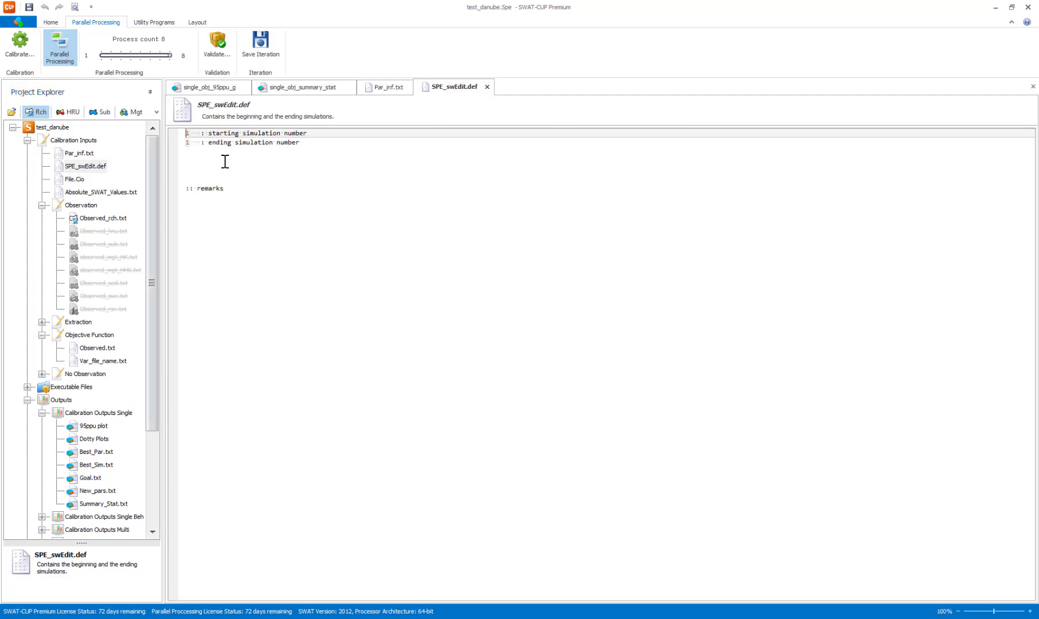
pyautogui.click(185, 142)
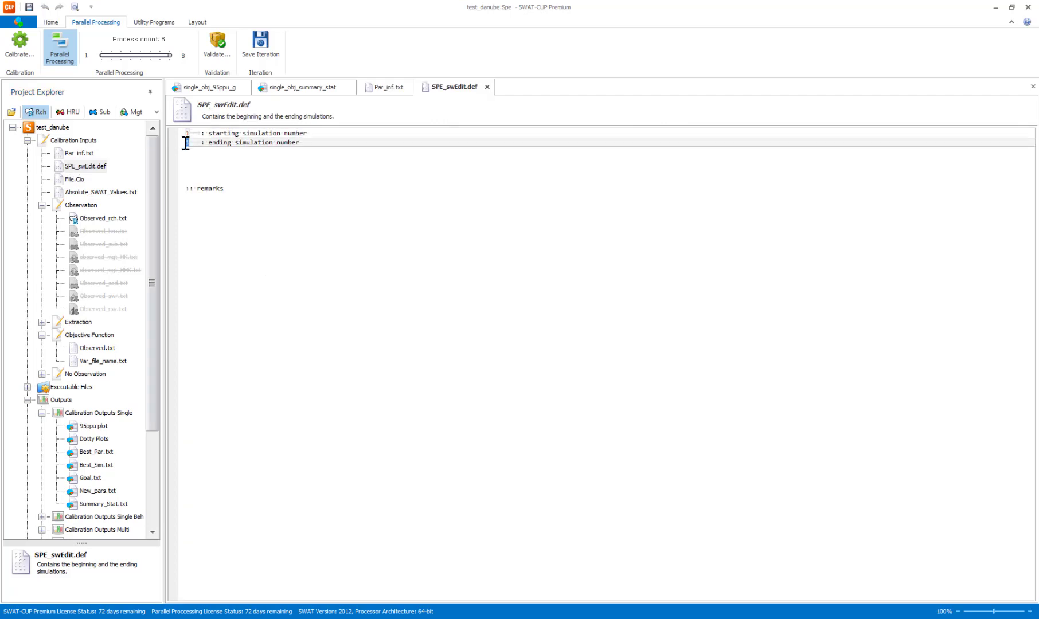
pyautogui.write('64')
# Save all the modified files and close every open document.
pyautogui.click(48, 23)
pyautogui.click(238, 48)
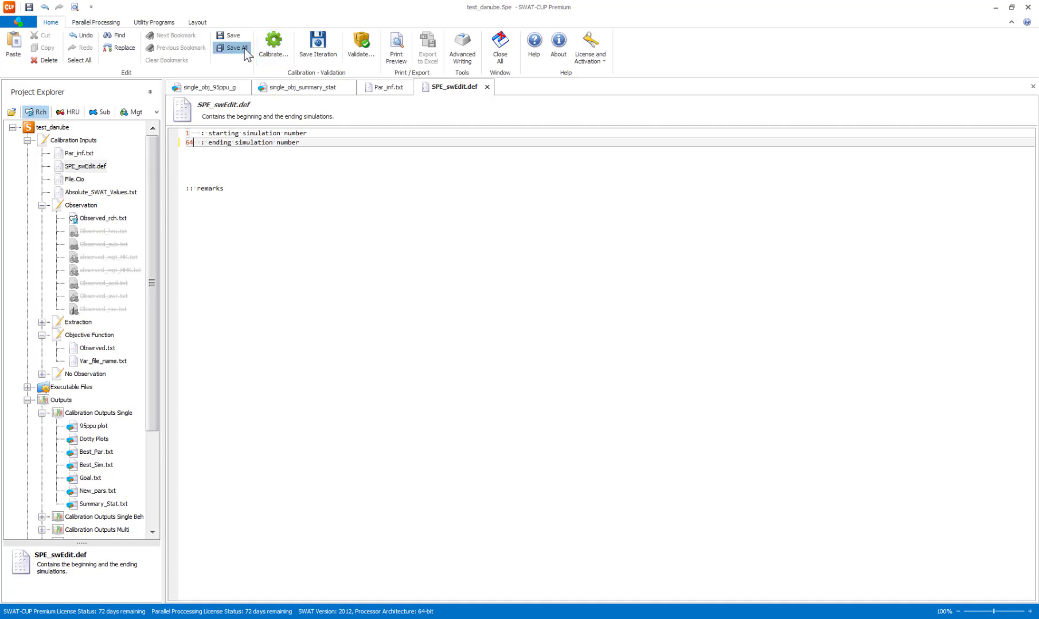
pyautogui.click(501, 50)
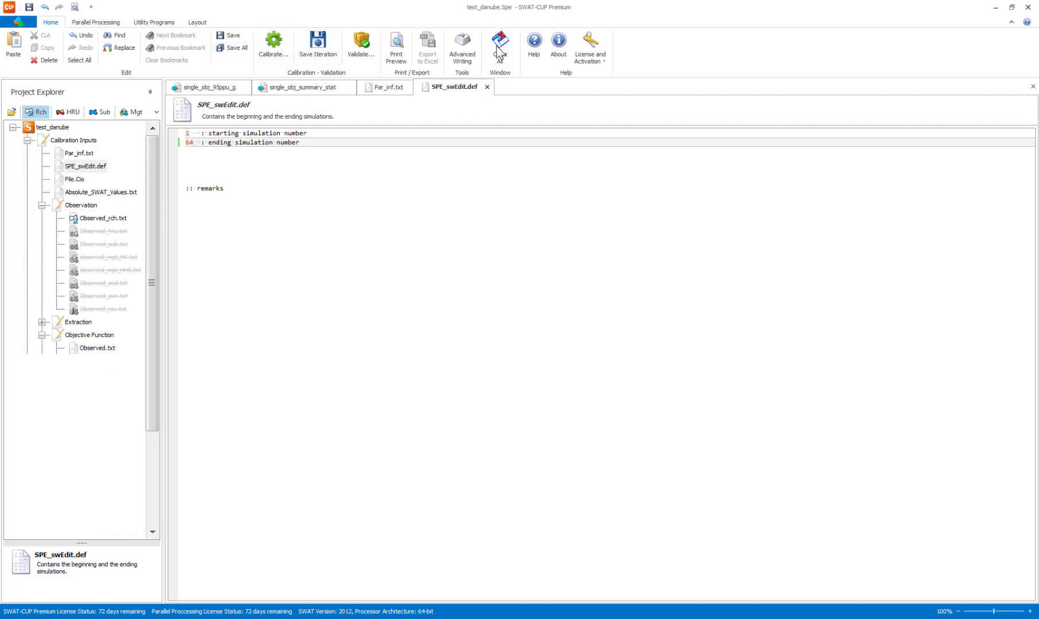
# Execute the calibration preprocessing SPE_pre.bat, followed by the parallel simulation run SPE_run.bat.
pyautogui.click(275, 50)
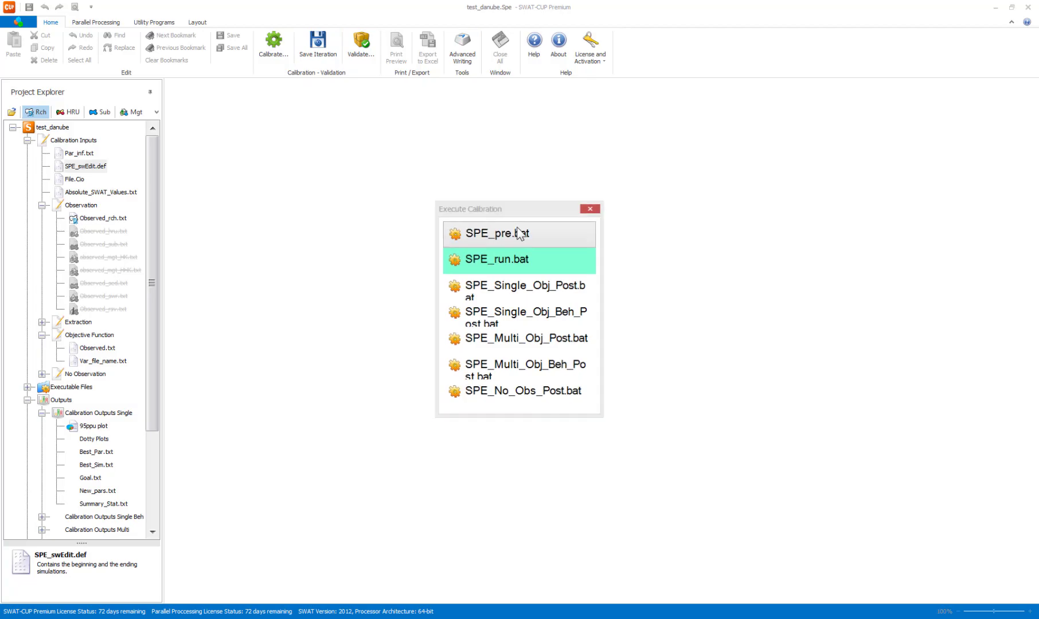
pyautogui.click(519, 233)
pyautogui.click(252, 221)
pyautogui.click(269, 43)
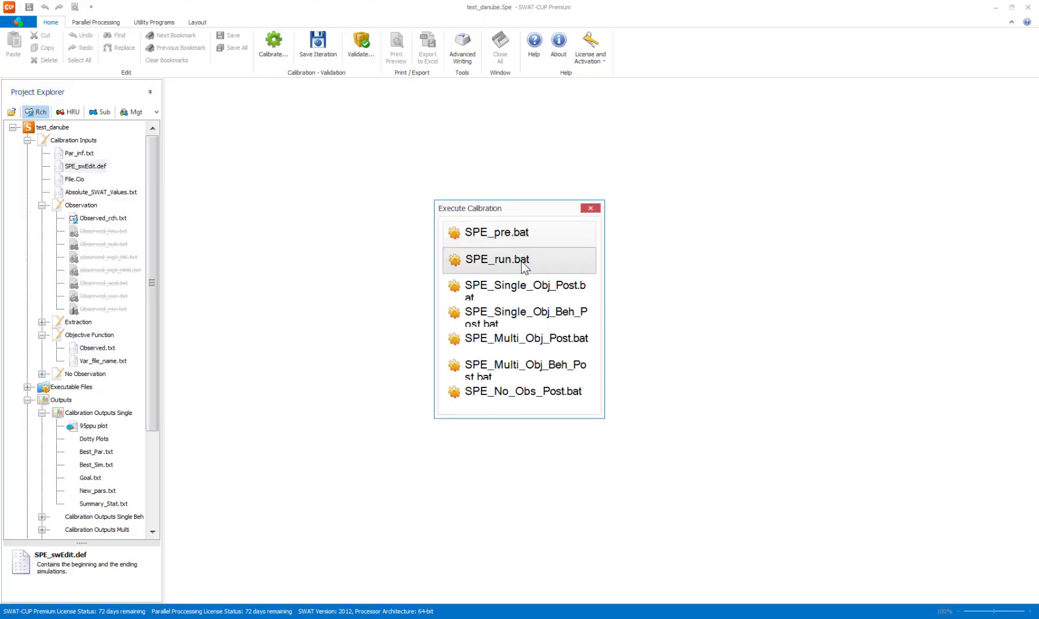
pyautogui.click(522, 261)
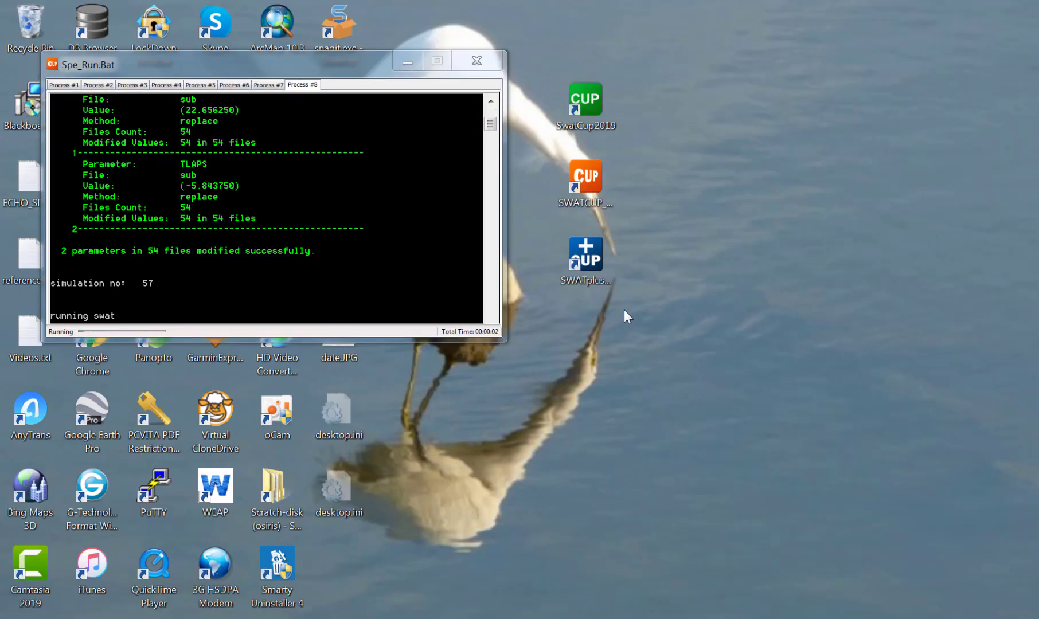
# Look through the console output of the parallel processes from Process #7 down to Process #1.
pyautogui.click(269, 85)
pyautogui.click(231, 86)
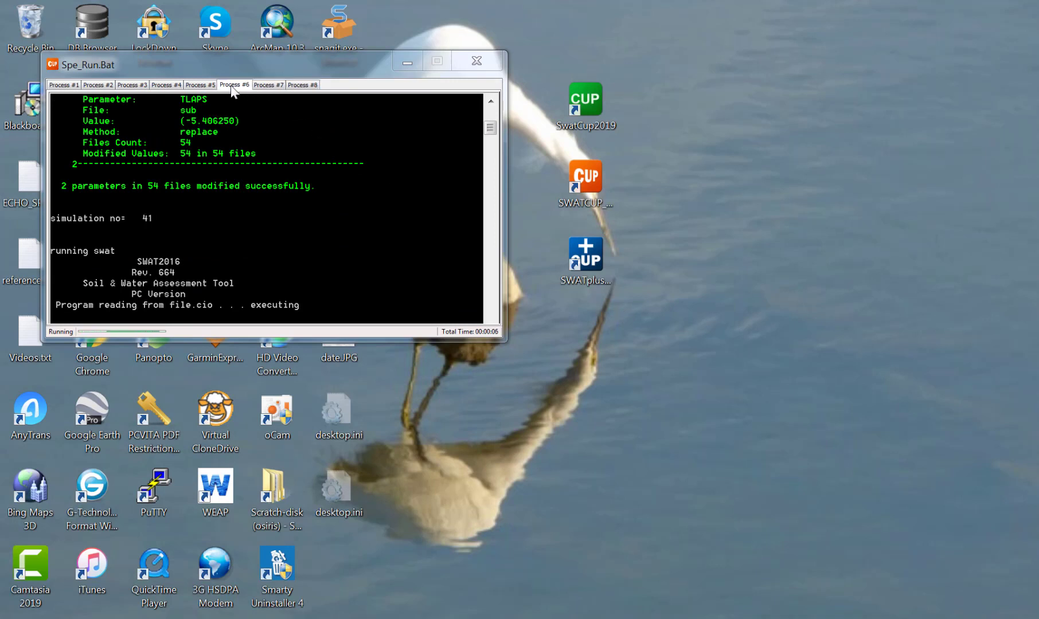
pyautogui.click(195, 86)
pyautogui.click(154, 86)
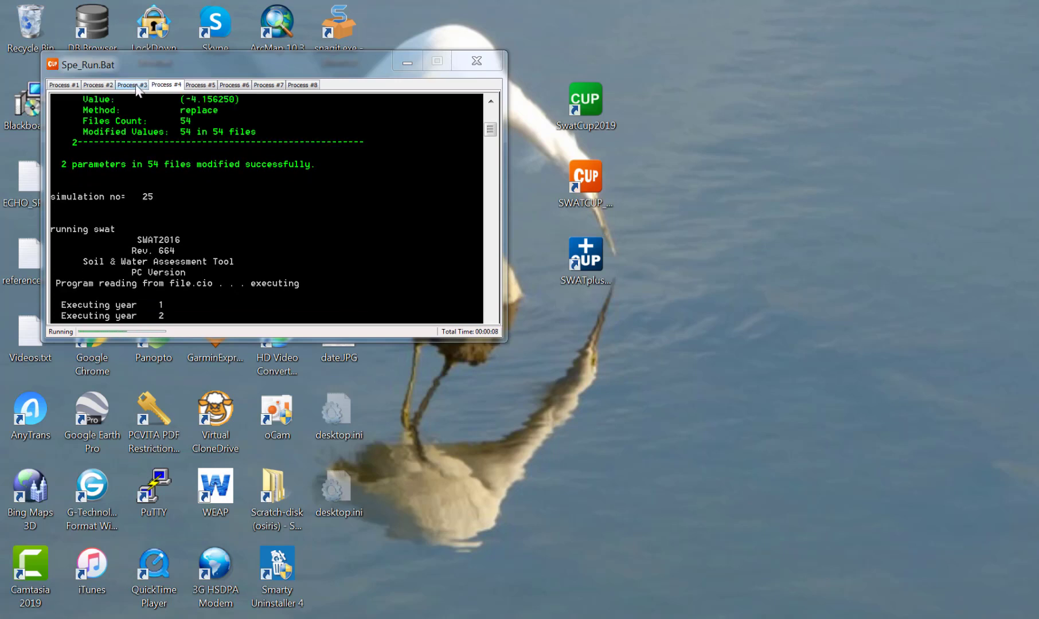
pyautogui.click(128, 85)
pyautogui.click(87, 86)
pyautogui.click(75, 86)
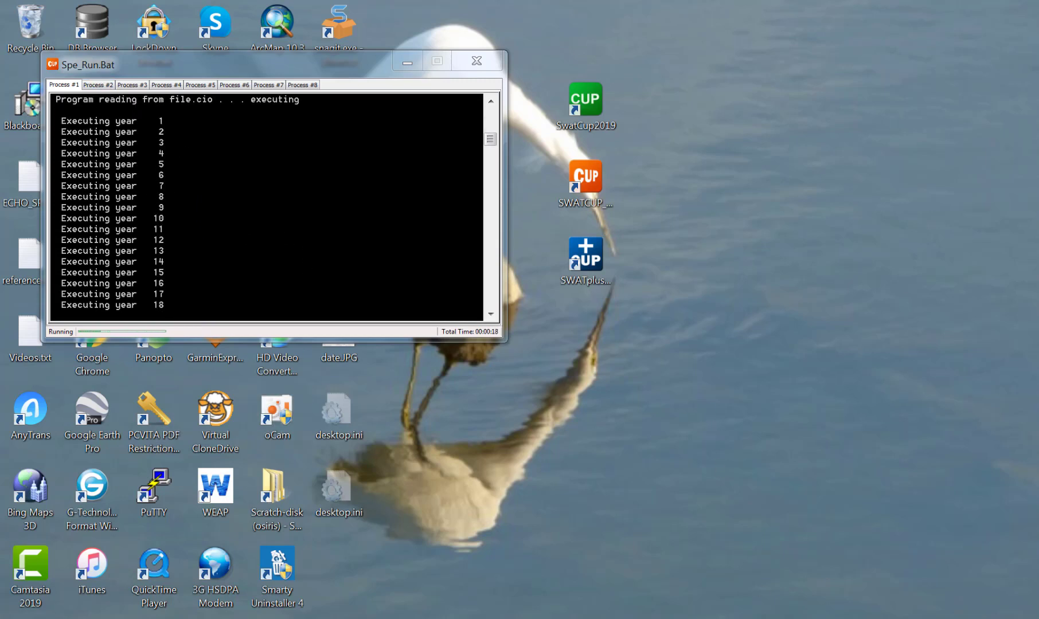
# Check the CPU load in Windows Task Manager, minimize it, and make the Spe_Run.Bat window taller.
pyautogui.hotkey('ctrl', 'shift', 'Escape')
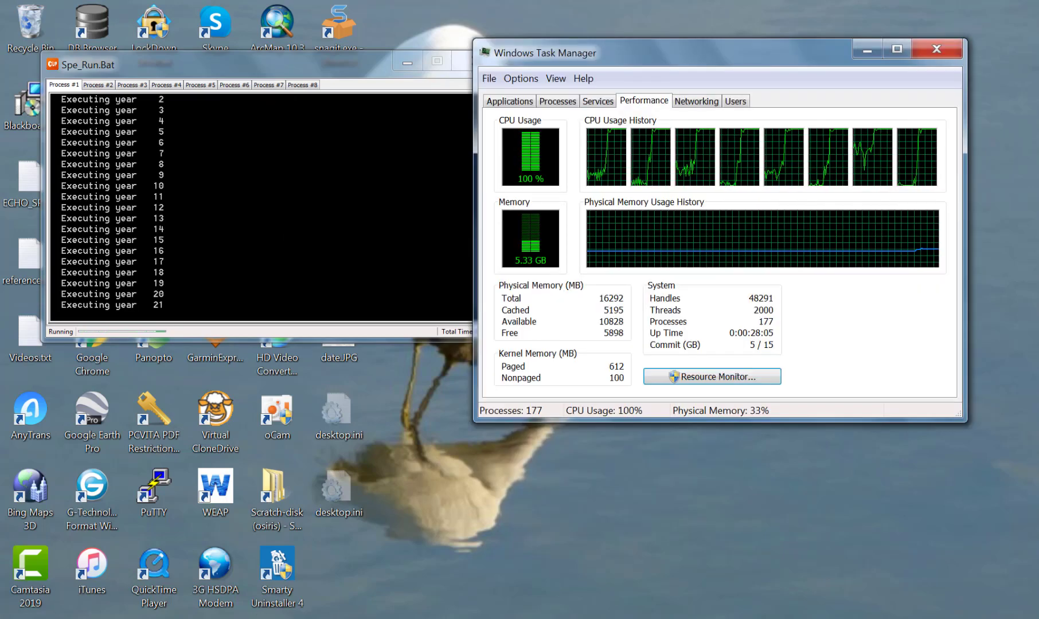
pyautogui.moveTo(629, 56); pyautogui.dragTo(573, 173)
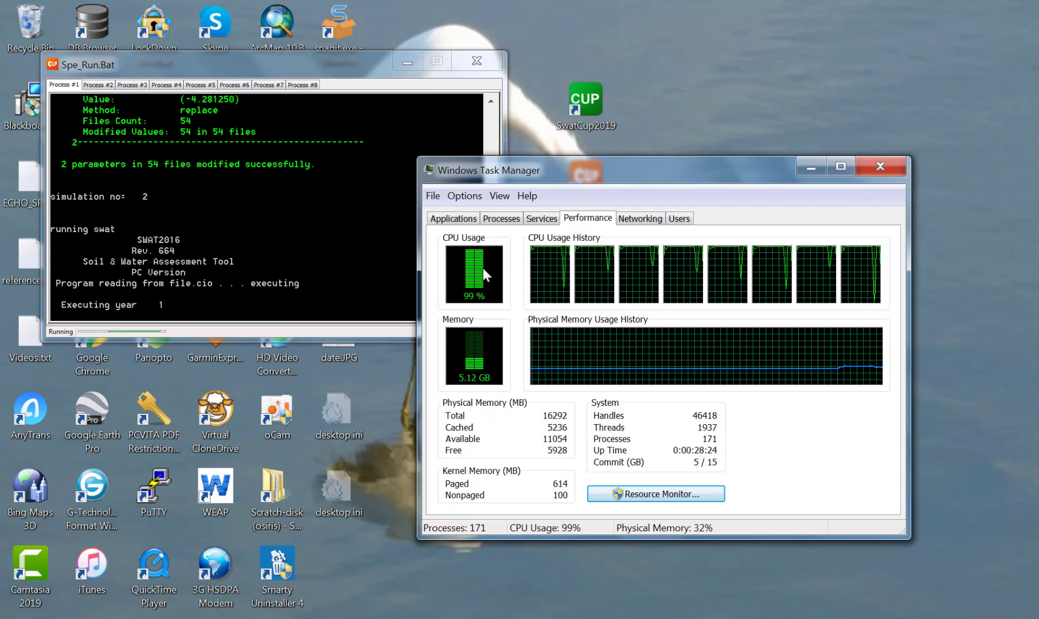
pyautogui.click(812, 171)
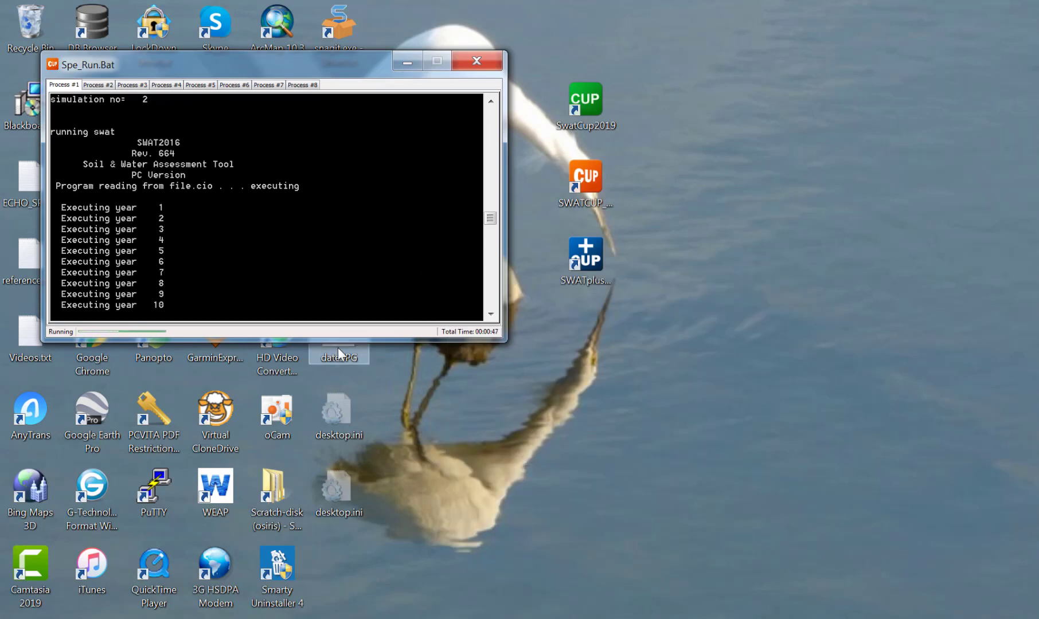
pyautogui.moveTo(370, 340); pyautogui.dragTo(370, 494)
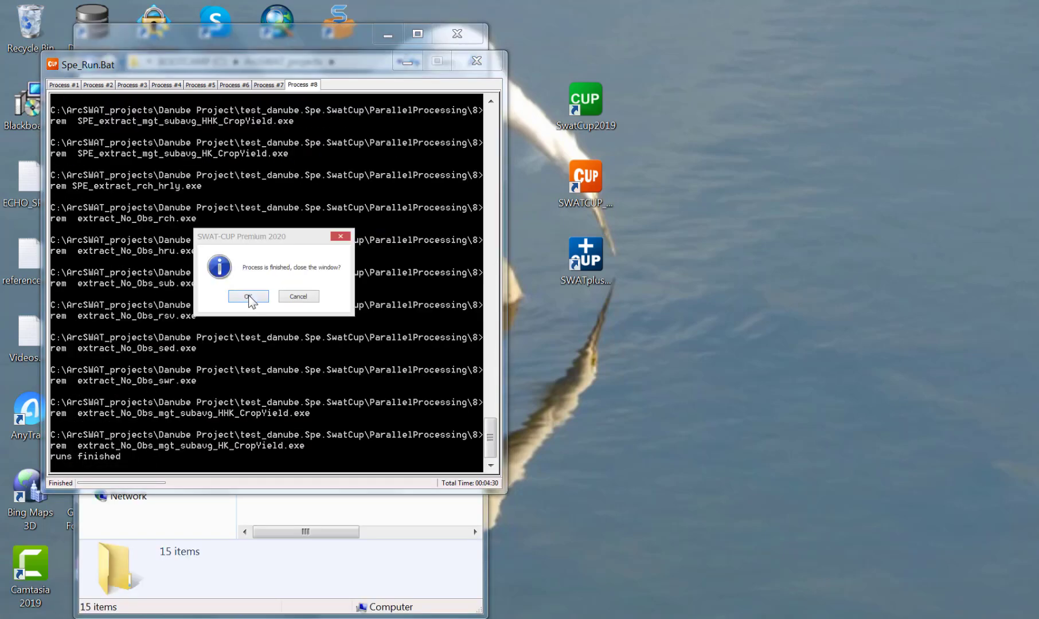
# Return to SWAT-CUP Premium and execute the single-objective postprocessing SPE_Single_Obj_Post.bat.
pyautogui.click(249, 297)
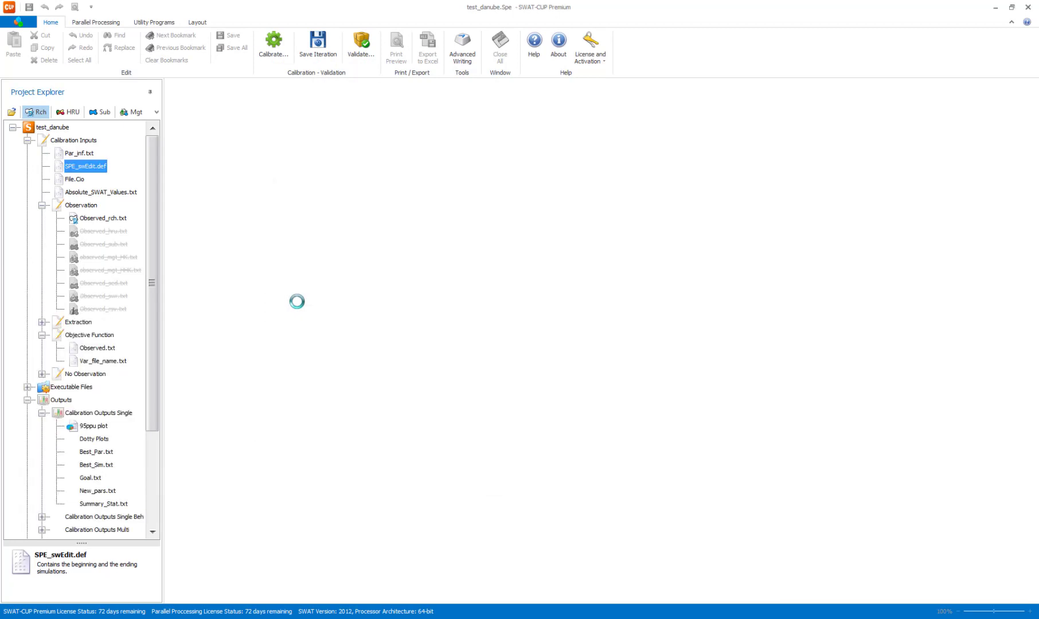
pyautogui.click(271, 53)
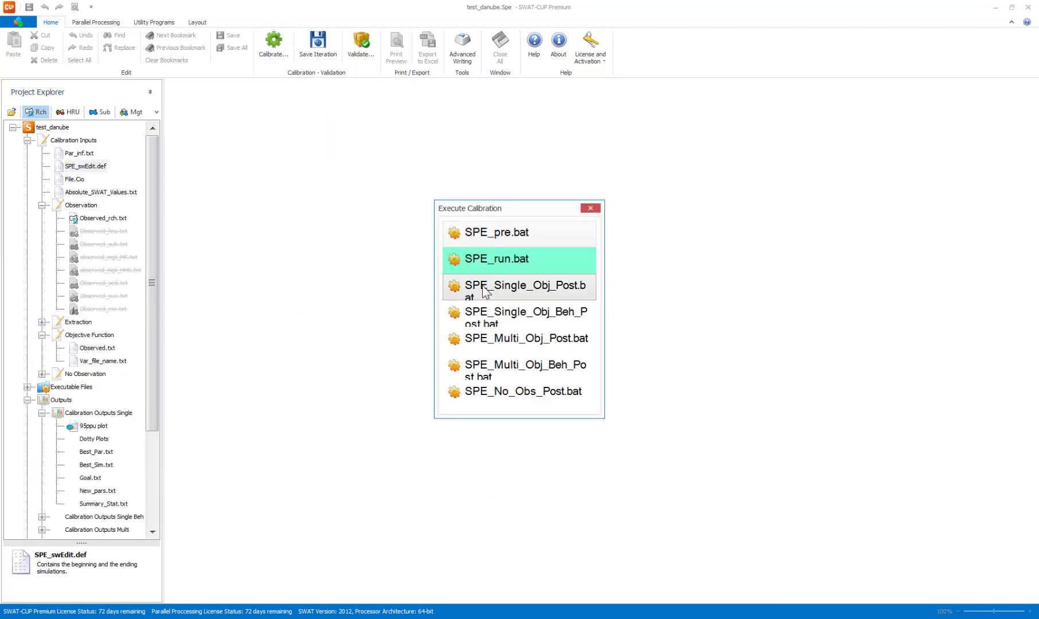
pyautogui.click(559, 292)
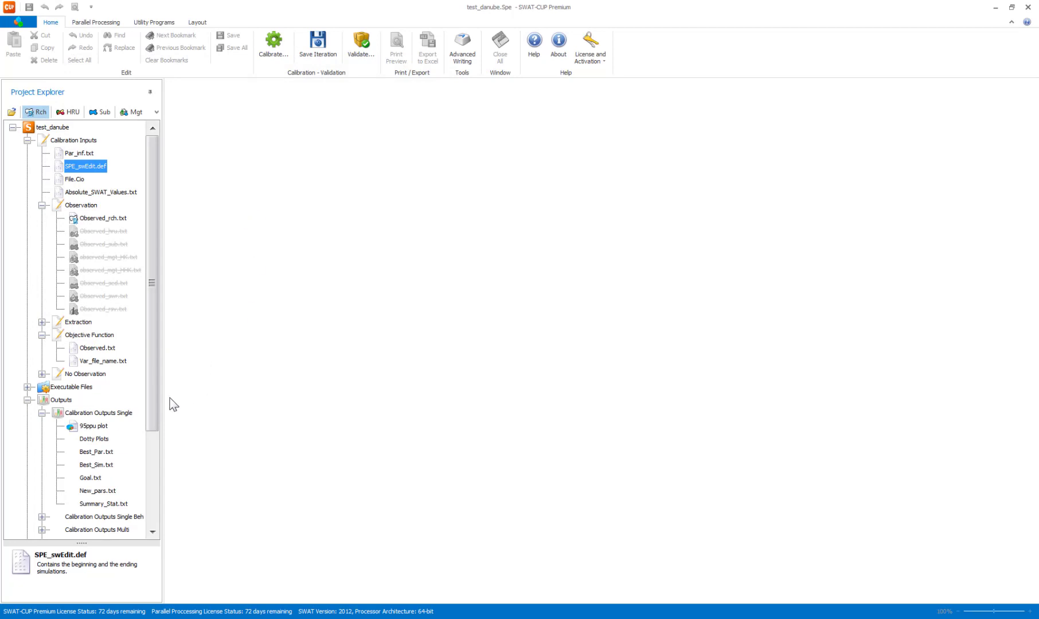
# View the 95ppu plot of the single calibration outputs and the dotty plots for PLAPS and TLAPS.
pyautogui.doubleClick(92, 426)
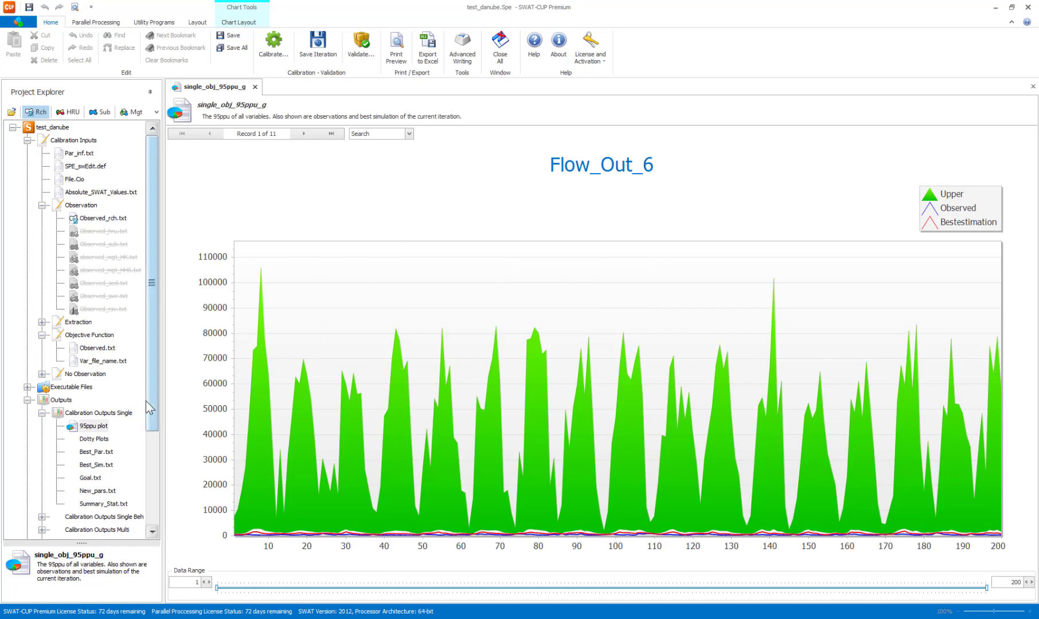
pyautogui.moveTo(147, 401); pyautogui.dragTo(144, 521)
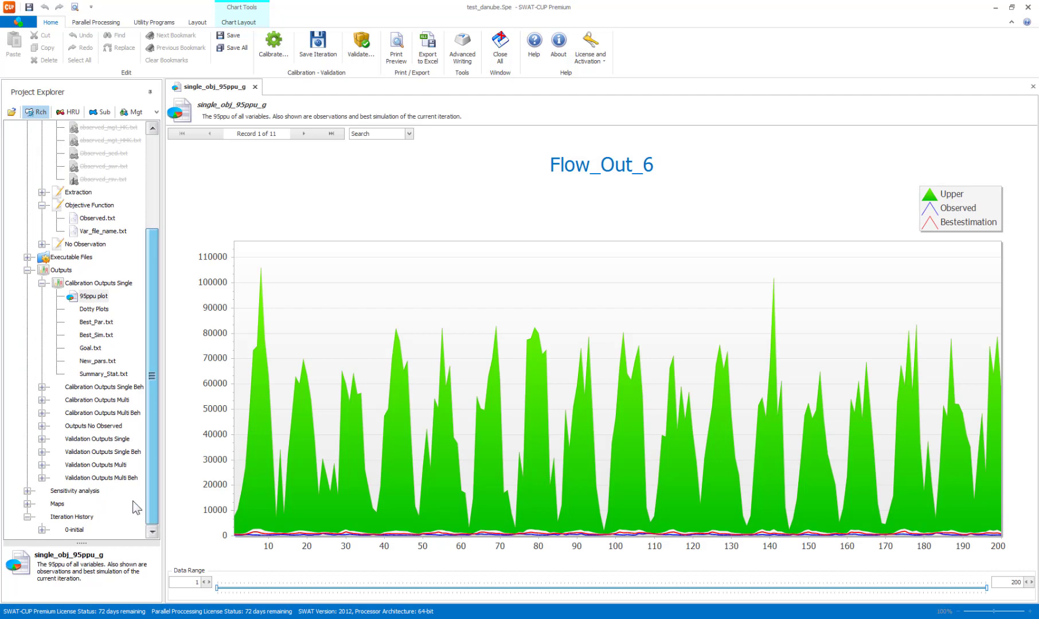
pyautogui.click(95, 310)
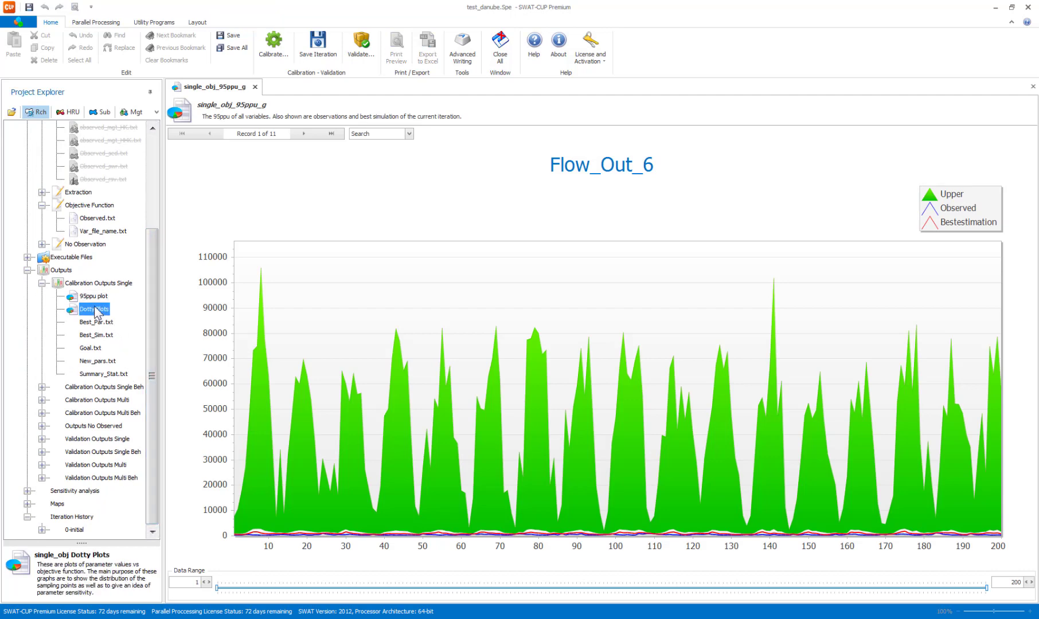
pyautogui.doubleClick(95, 310)
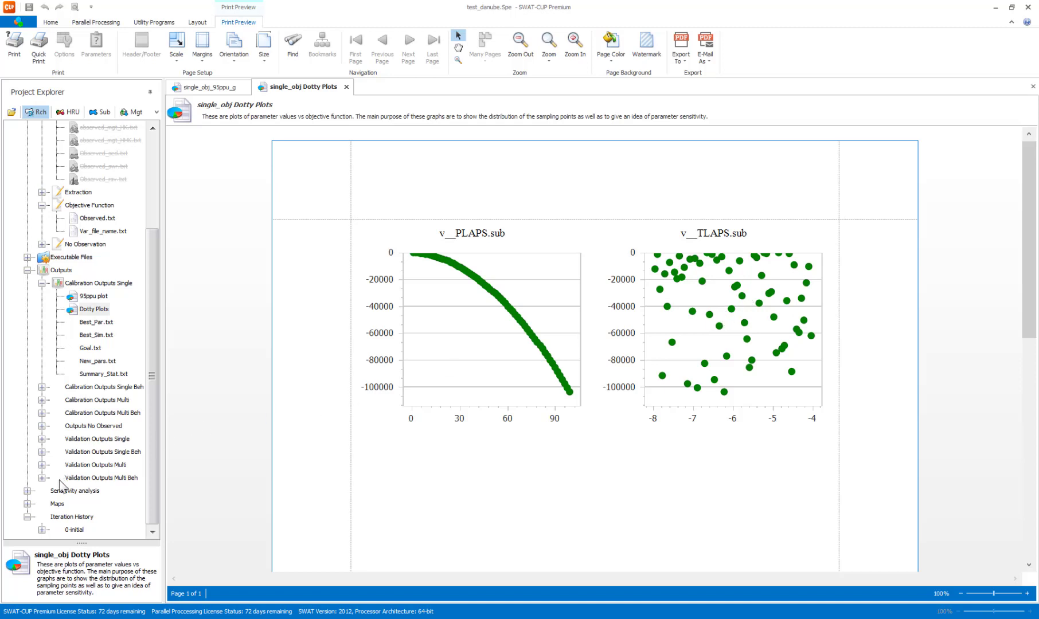
# Examine the Global Sensitivity Single results of the sensitivity analysis as a graph and as a grid.
pyautogui.click(27, 491)
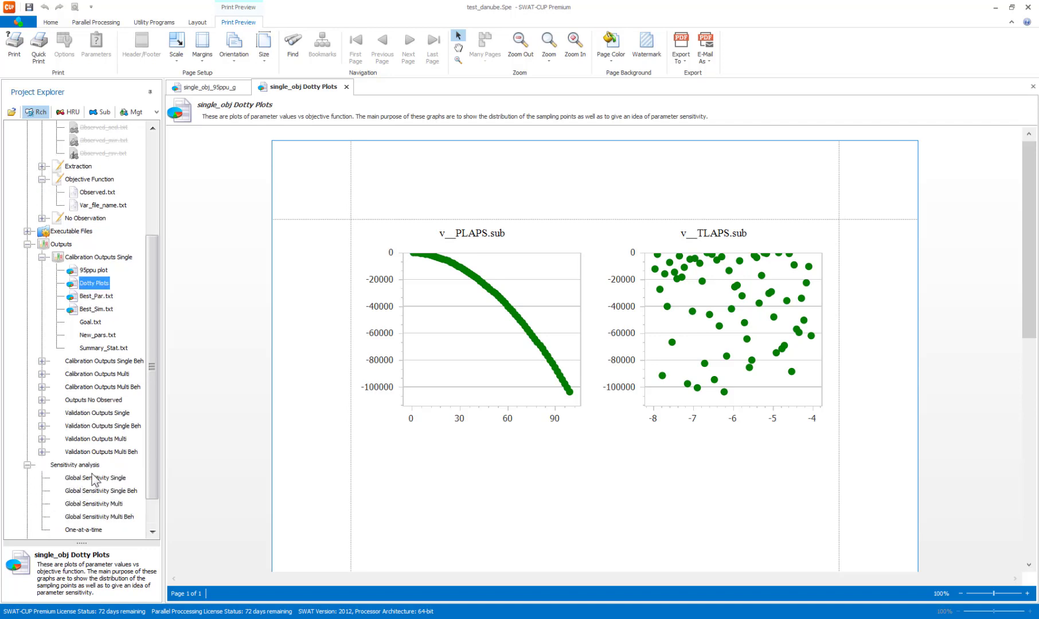
pyautogui.click(79, 479)
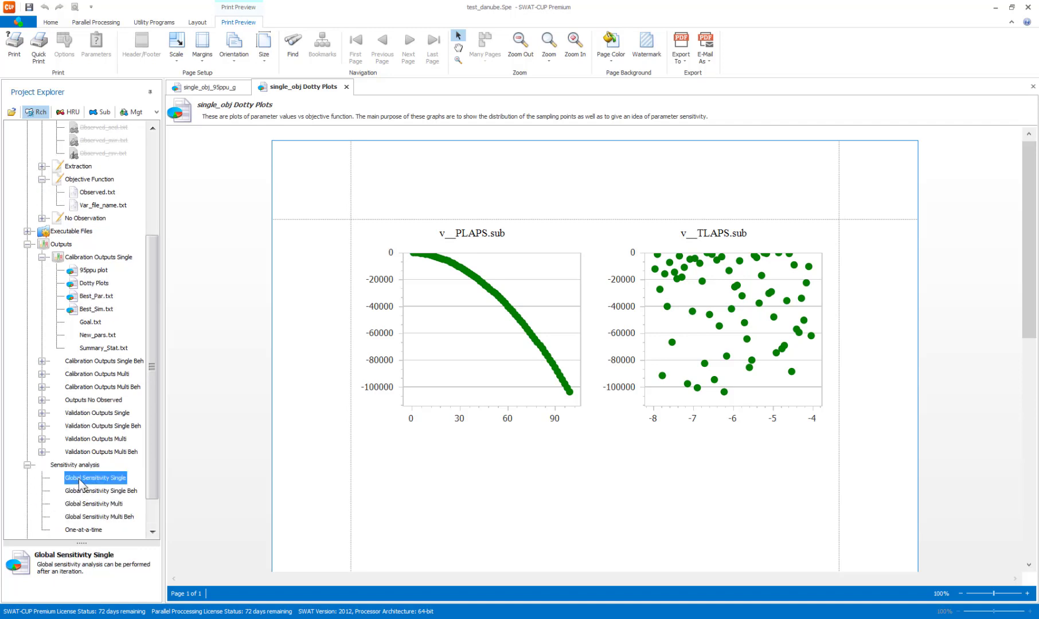
pyautogui.doubleClick(80, 485)
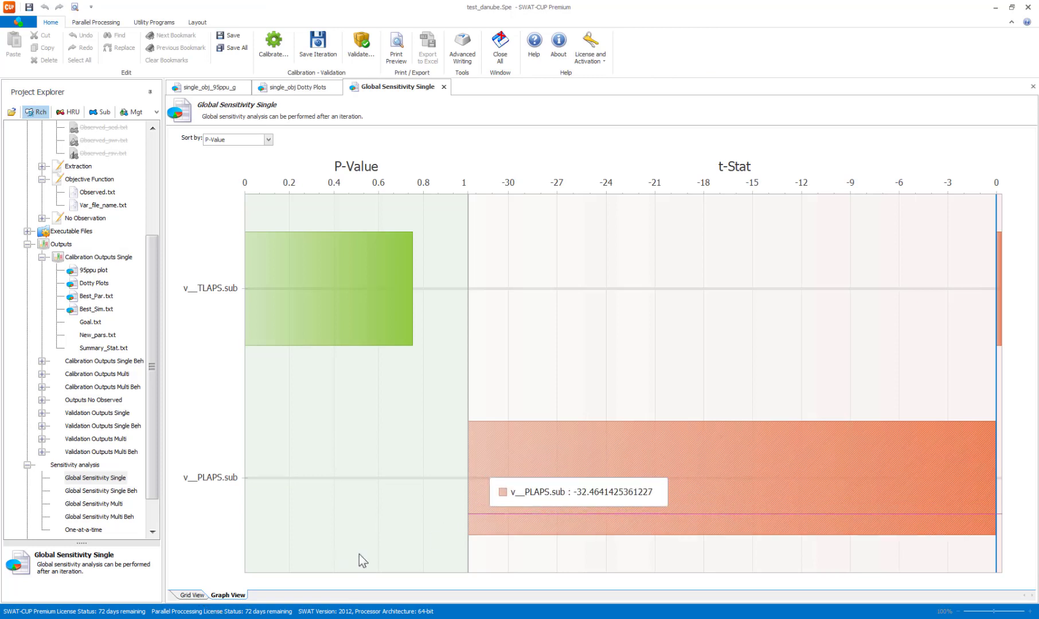
pyautogui.click(193, 595)
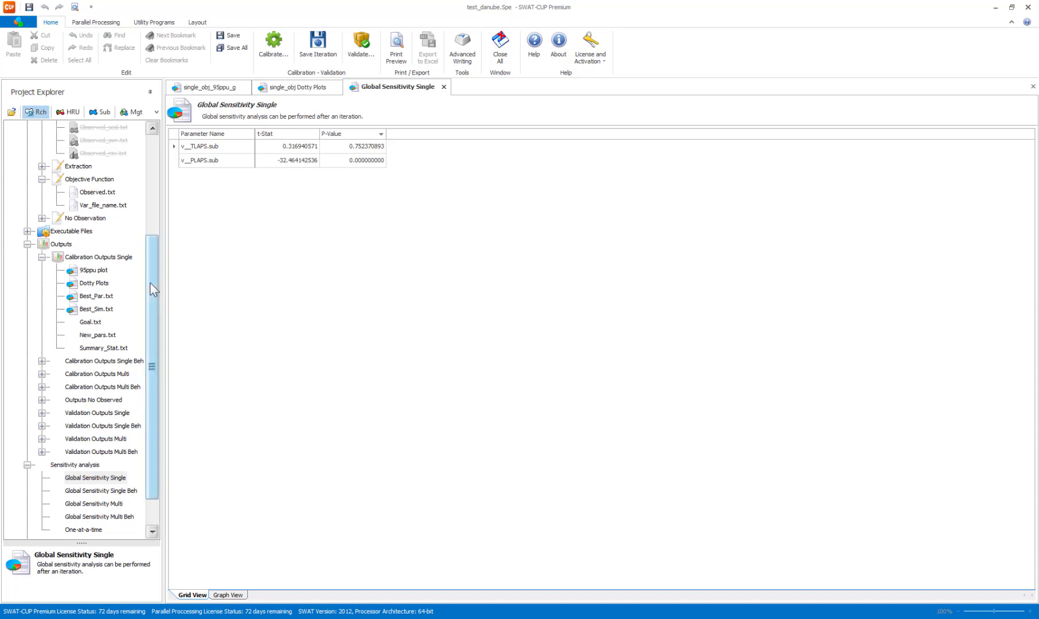
# Open New_pars.txt from the single calibration outputs to examine the suggested parameter ranges.
pyautogui.scroll(-3, 148, 291)
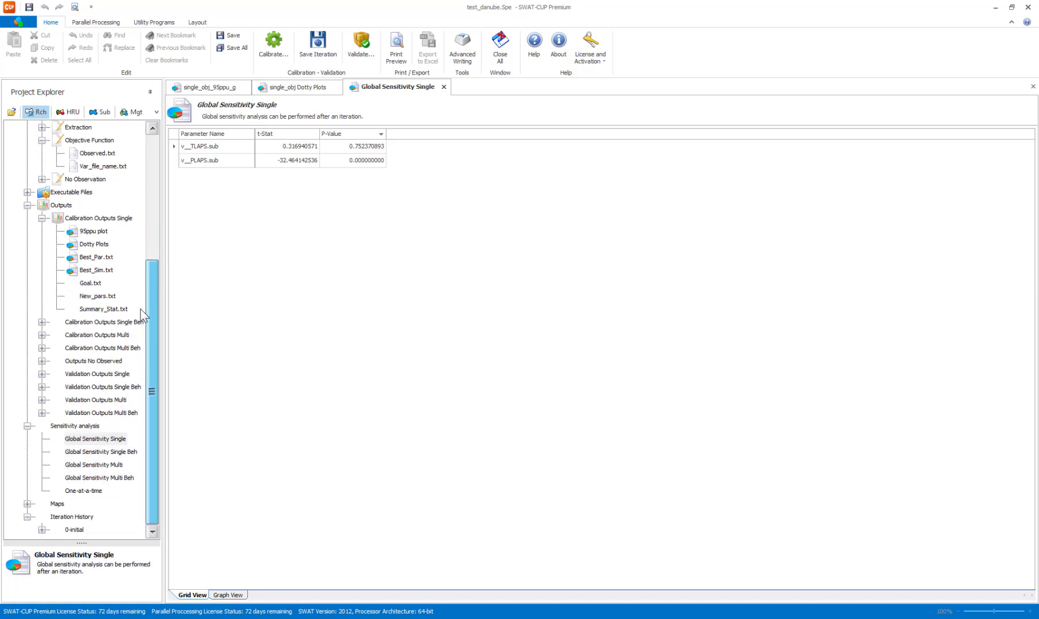
pyautogui.scroll(1, 148, 284)
pyautogui.scroll(-1, 146, 316)
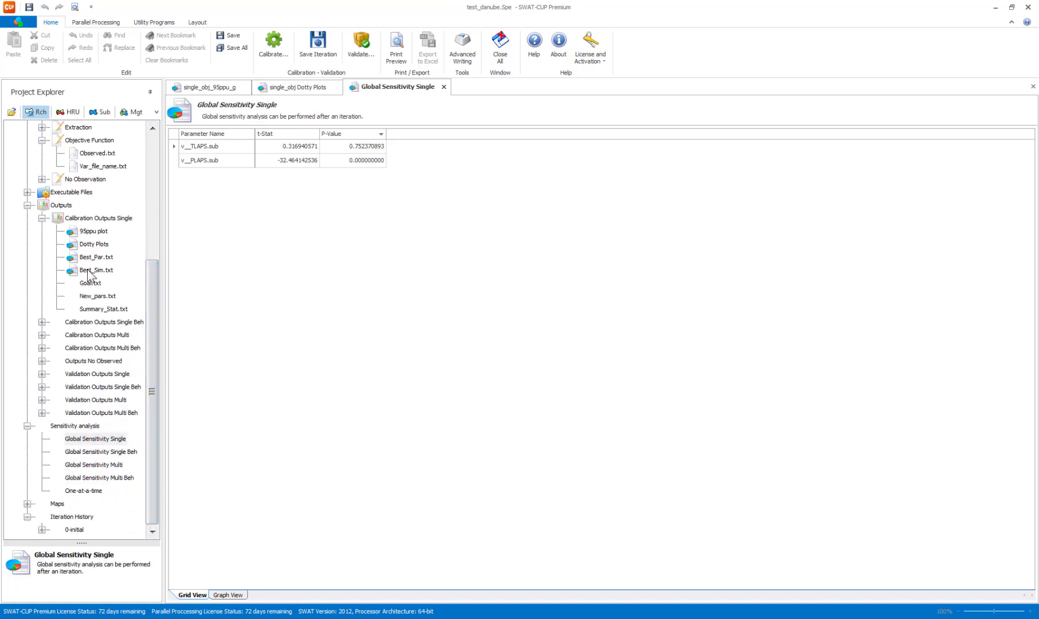
pyautogui.doubleClick(89, 297)
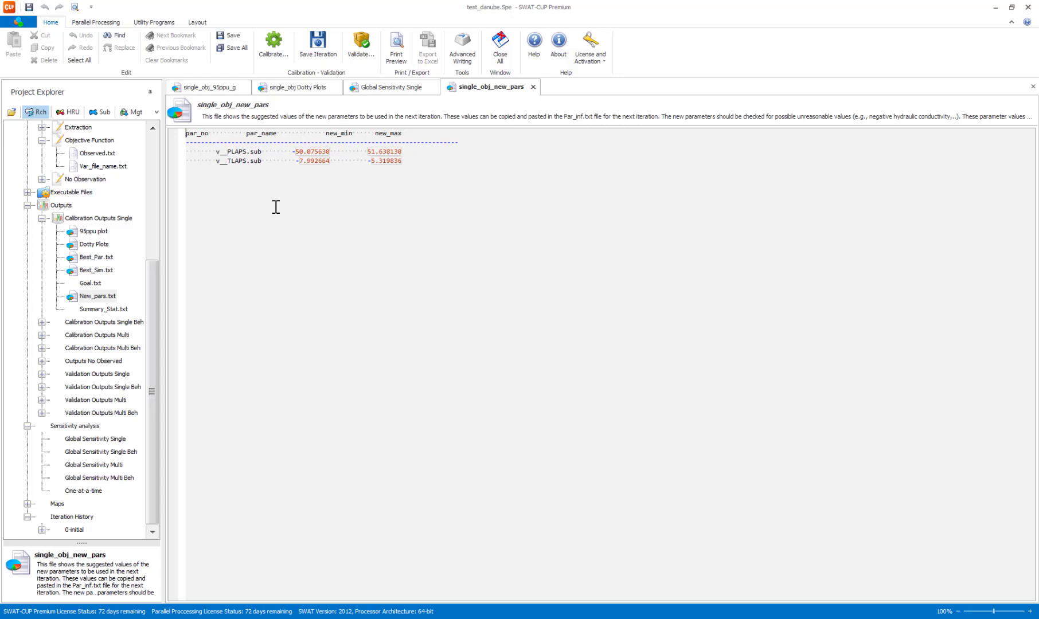
# Save the current calibration iteration as 1-laps and open Summary_Stat.txt from the single calibration outputs.
pyautogui.moveTo(148, 328); pyautogui.dragTo(134, 188)
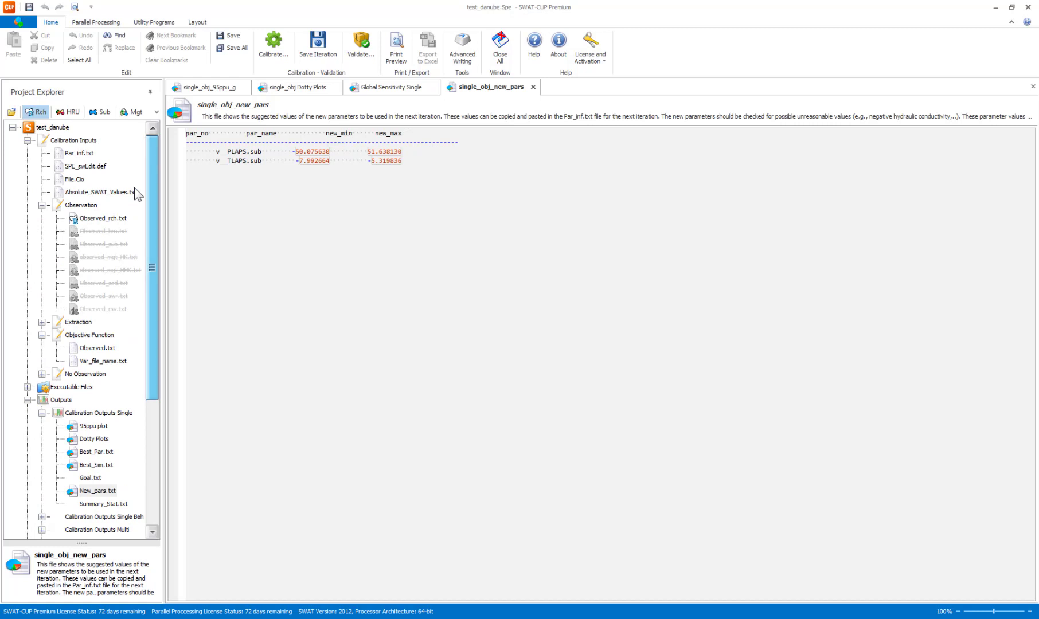
pyautogui.click(212, 87)
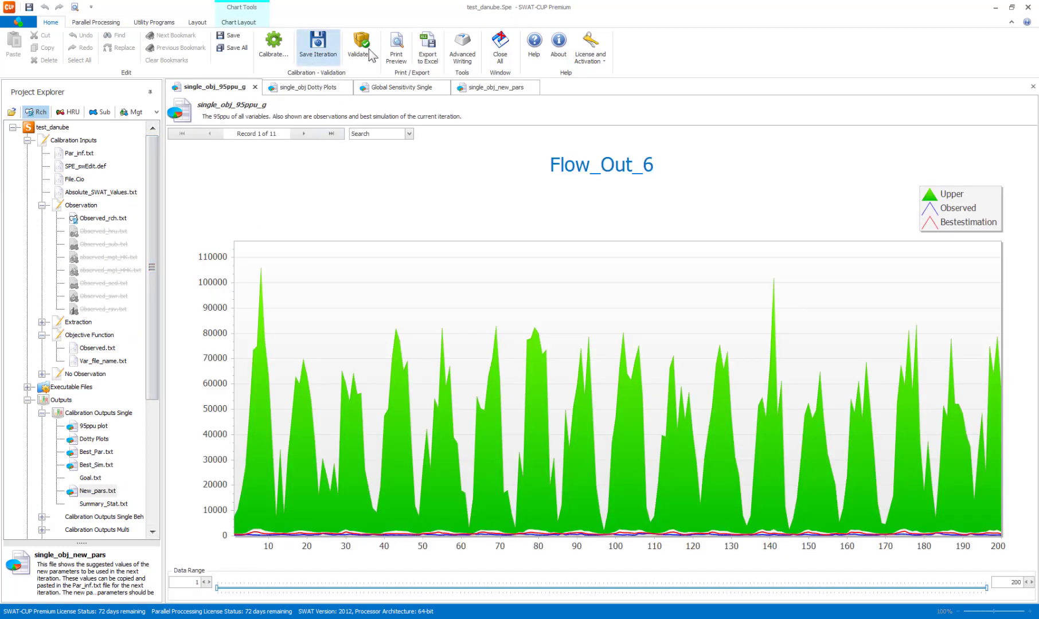
pyautogui.click(321, 46)
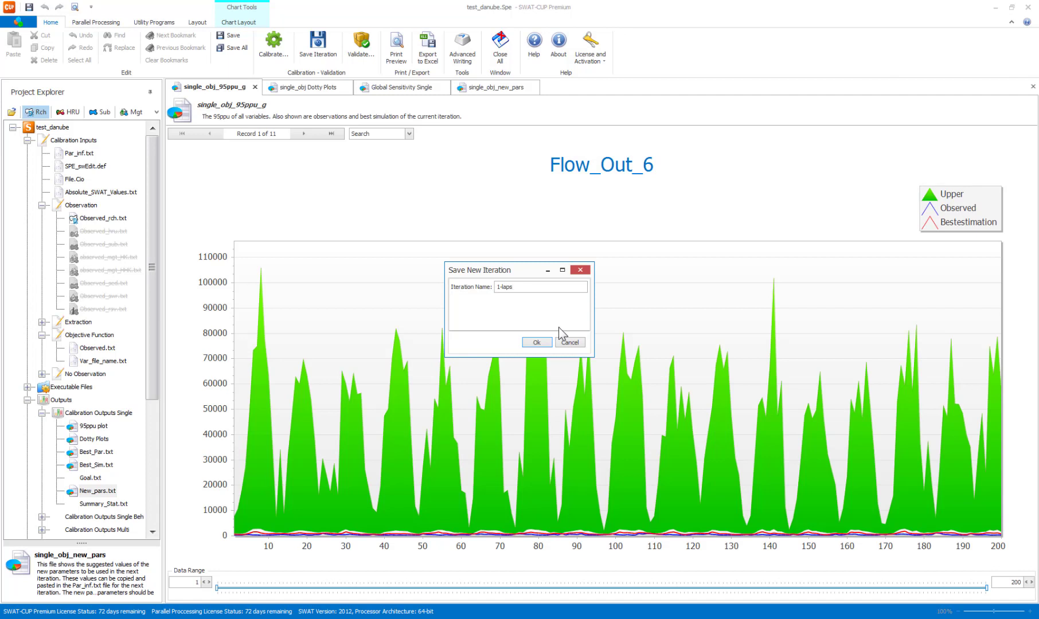
pyautogui.click(532, 344)
pyautogui.scroll(5, 124, 499)
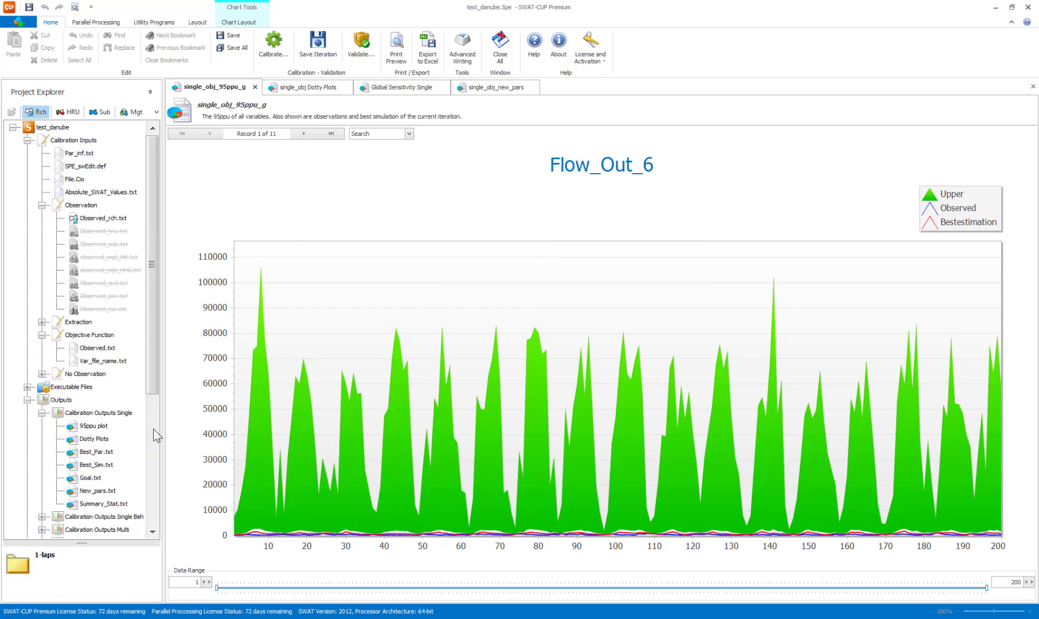
pyautogui.click(101, 505)
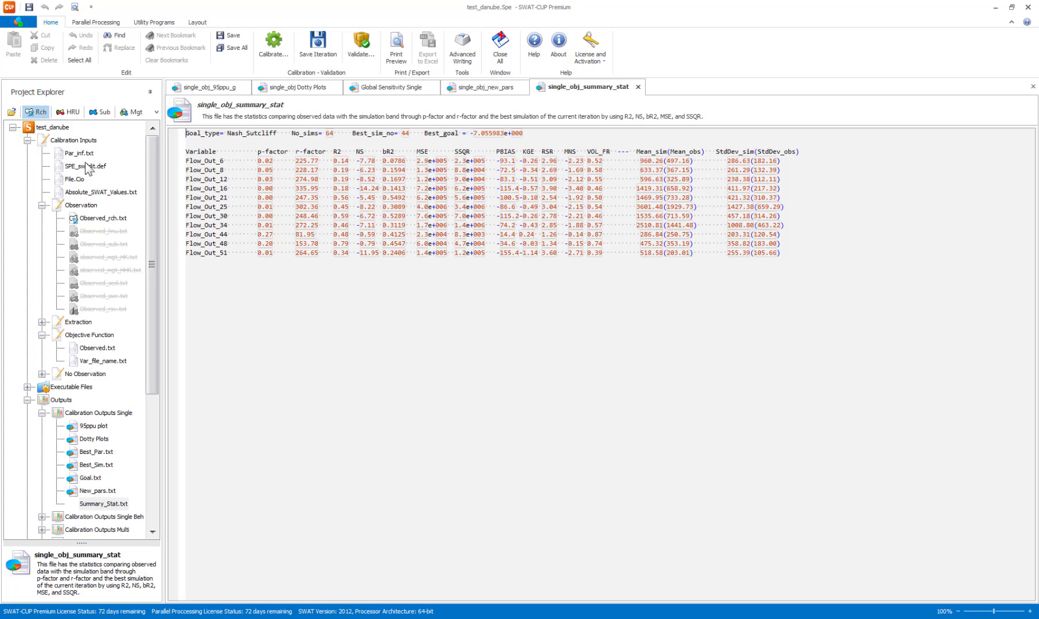
# In the text view of Par_inf.txt, set the PLAPS maximum to 1 and the TLAPS range to -7 to -5, and save all files.
pyautogui.doubleClick(82, 154)
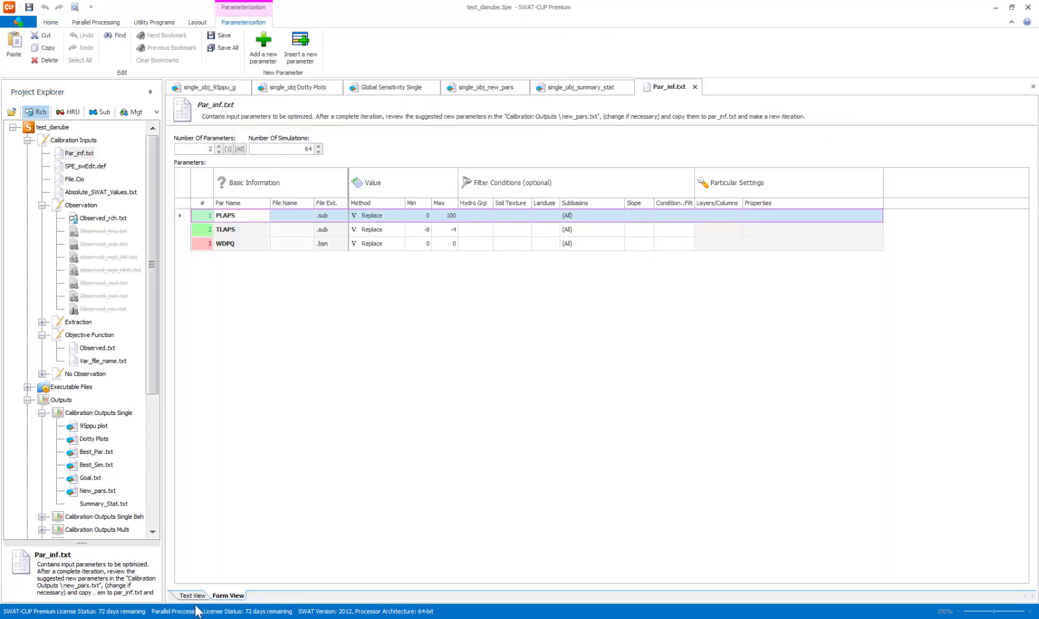
pyautogui.click(194, 596)
pyautogui.doubleClick(276, 169)
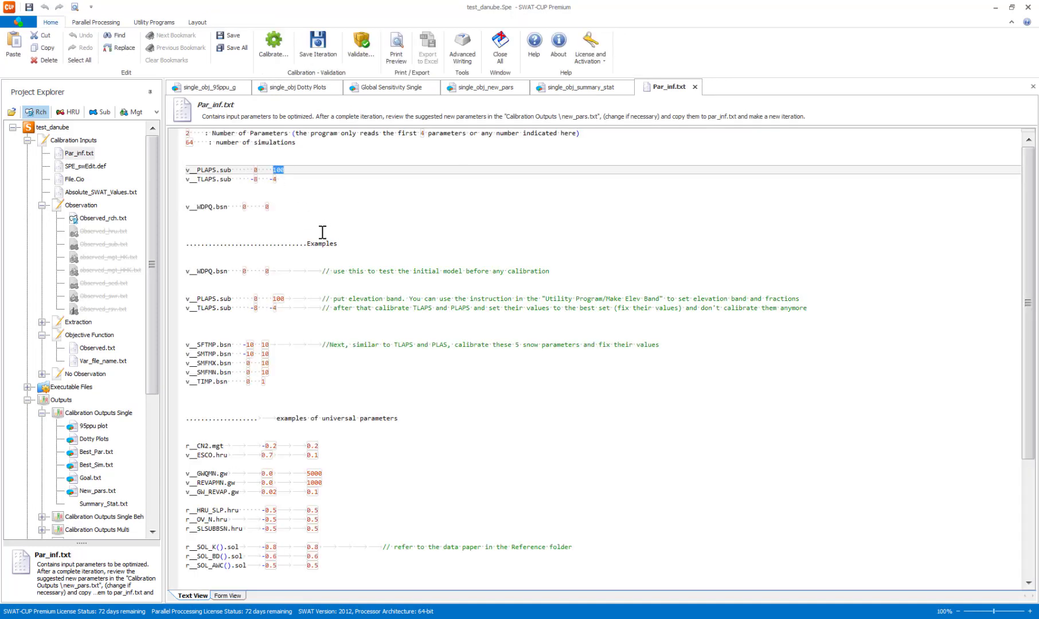
pyautogui.write('0')
pyautogui.press('BackSpace')
pyautogui.click(258, 179)
pyautogui.write('7')
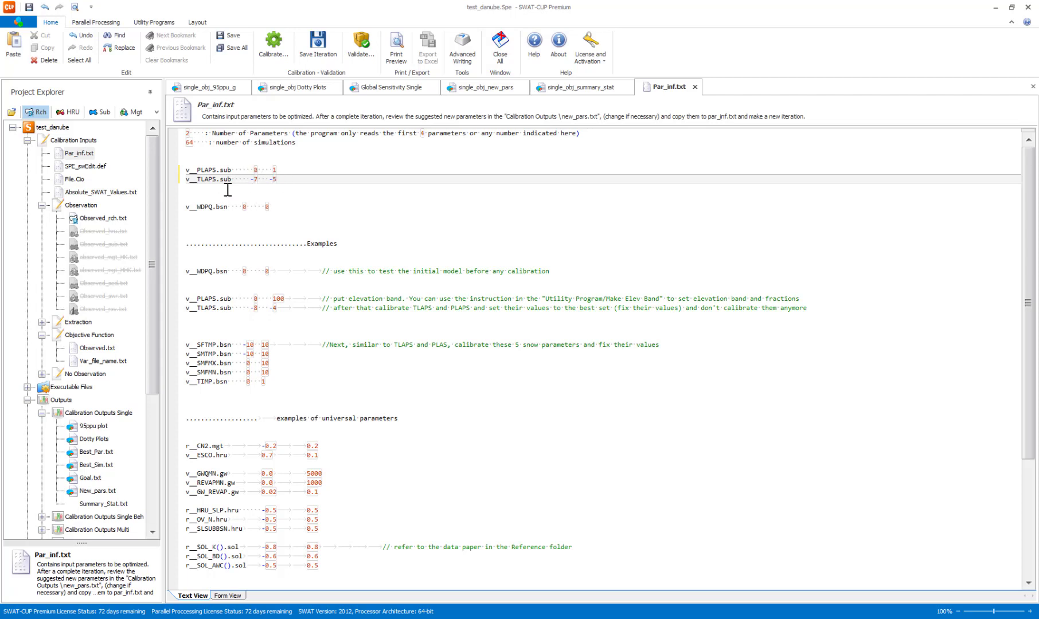
pyautogui.click(232, 48)
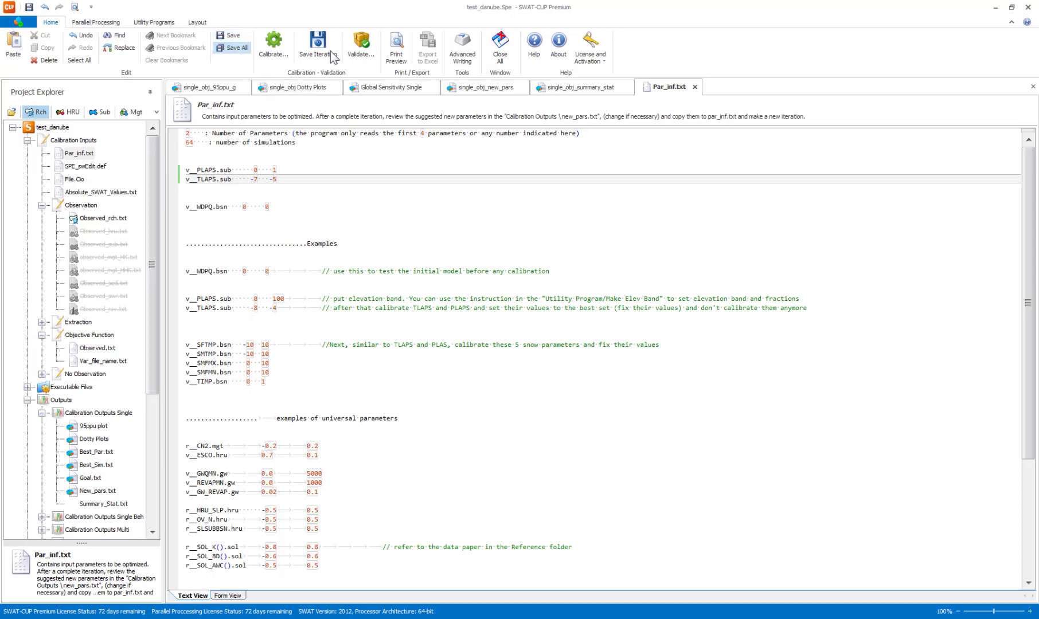
# Close all open files and run the parallel calibration Spe_Run.Bat through to completion.
pyautogui.click(499, 55)
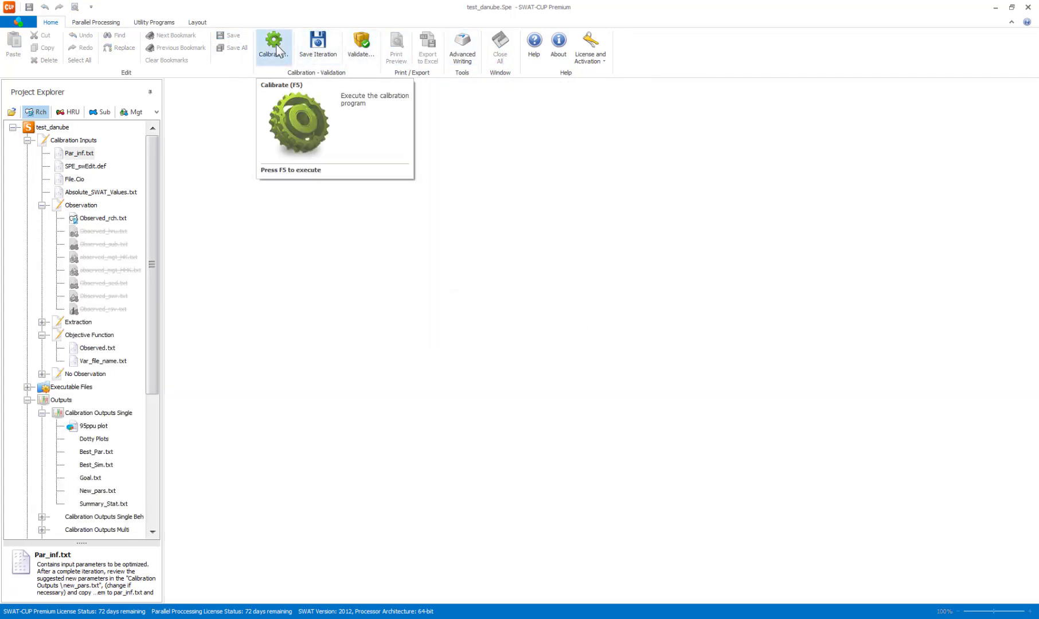
pyautogui.click(275, 46)
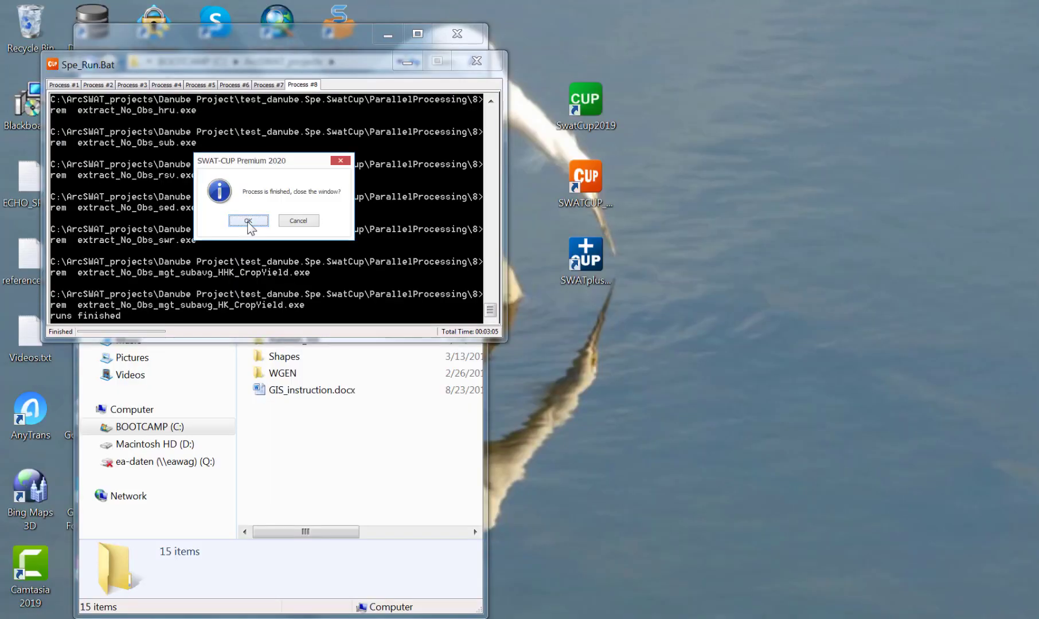
pyautogui.click(248, 221)
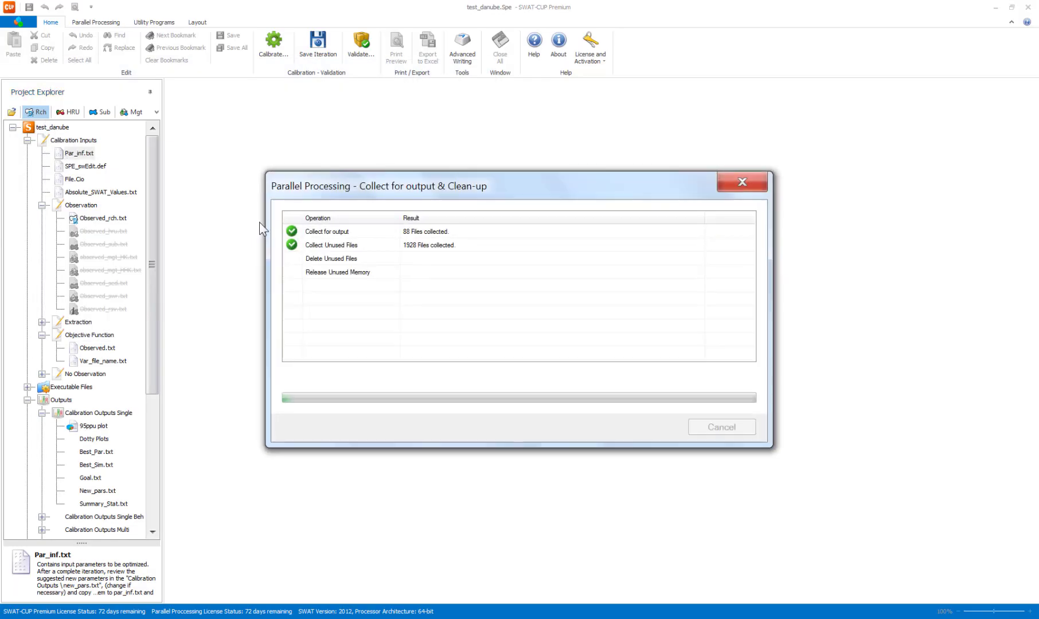
# Execute the single-objective postprocessing SPE_Single_Obj_Post.bat for the new iteration.
pyautogui.click(279, 47)
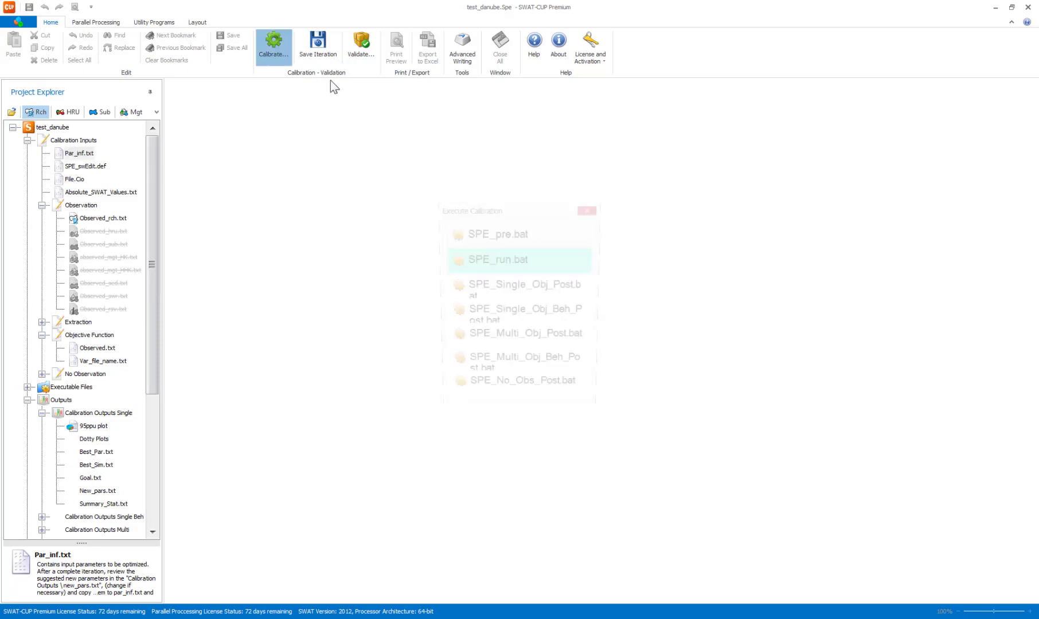
pyautogui.click(565, 293)
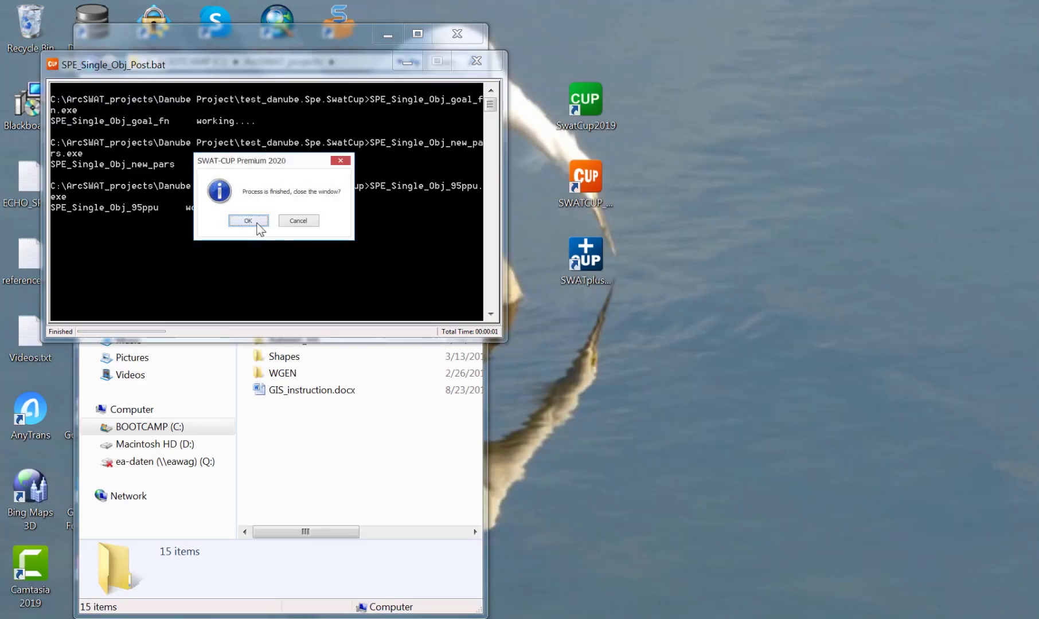
pyautogui.click(257, 221)
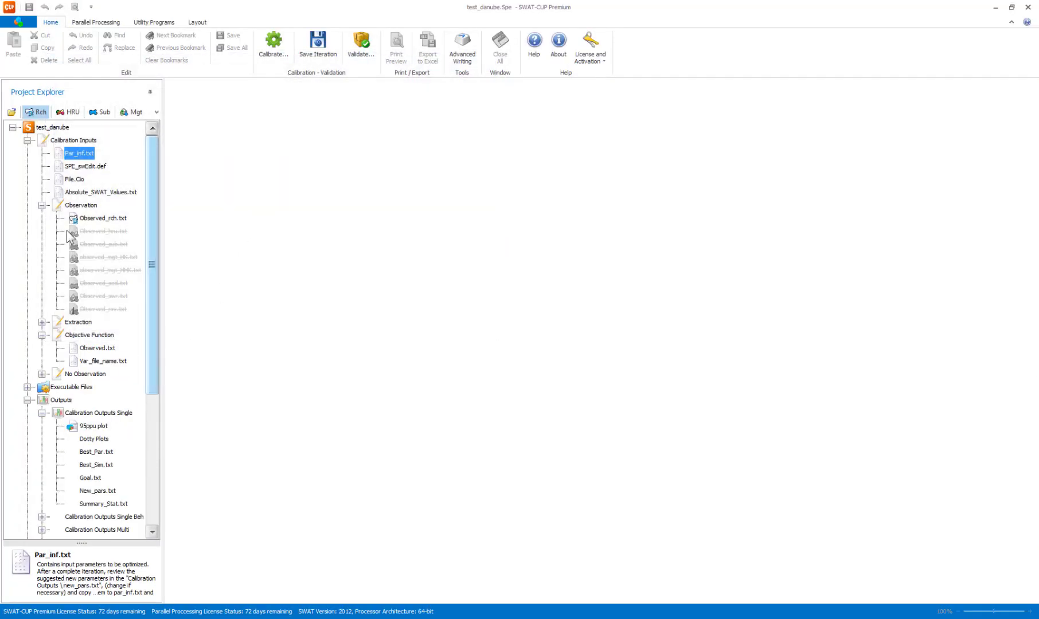
# Examine the 95ppu plots of the single calibration outputs for the flow variables from Flow_Out_6 past Flow_Out_25.
pyautogui.click(40, 206)
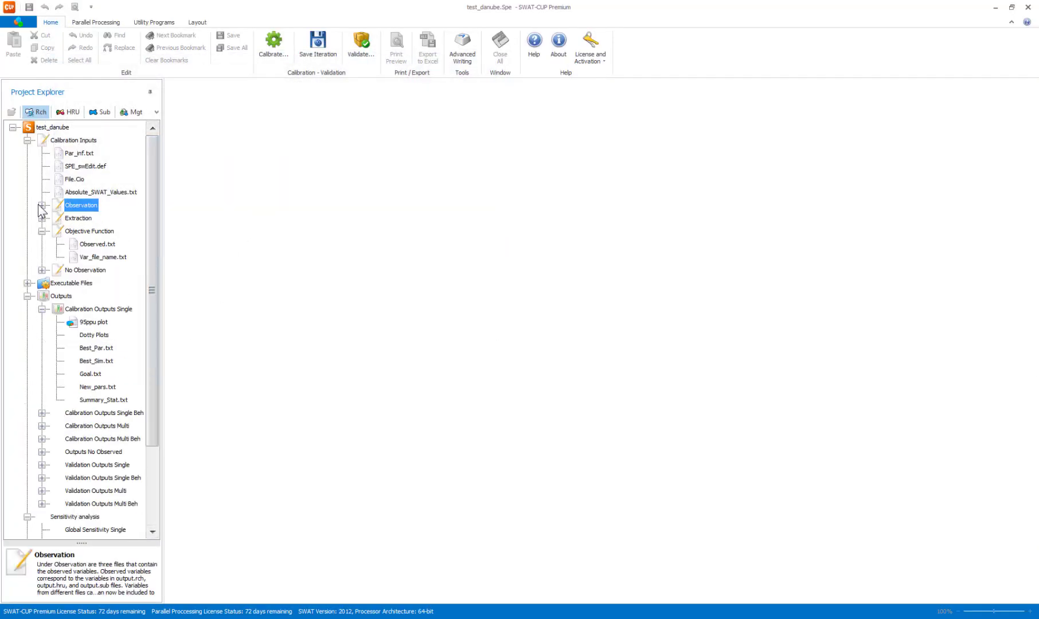
pyautogui.doubleClick(93, 324)
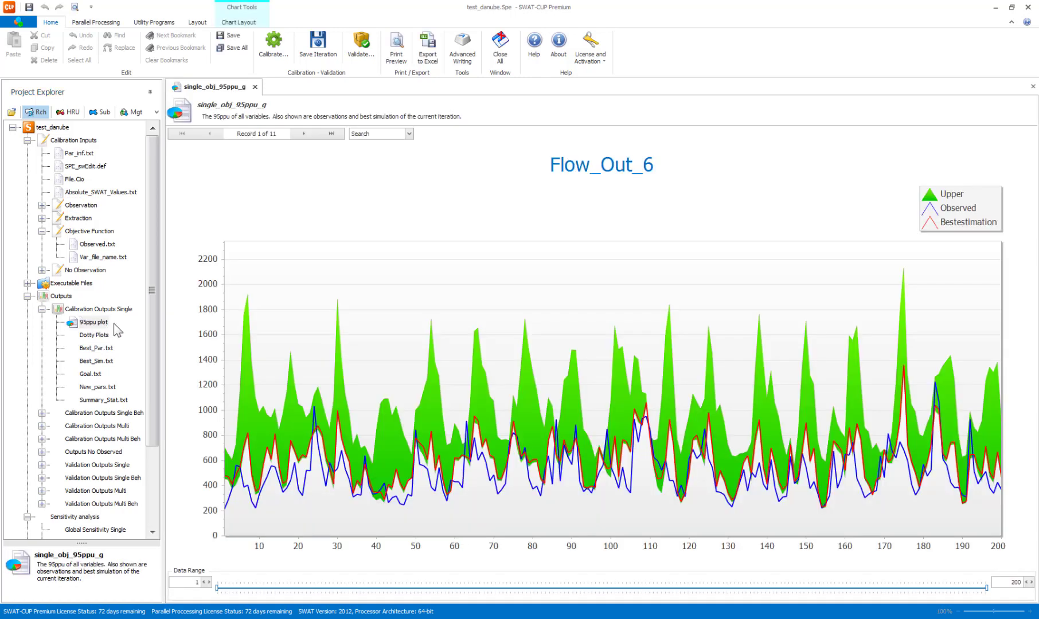
pyautogui.moveTo(768, 488)
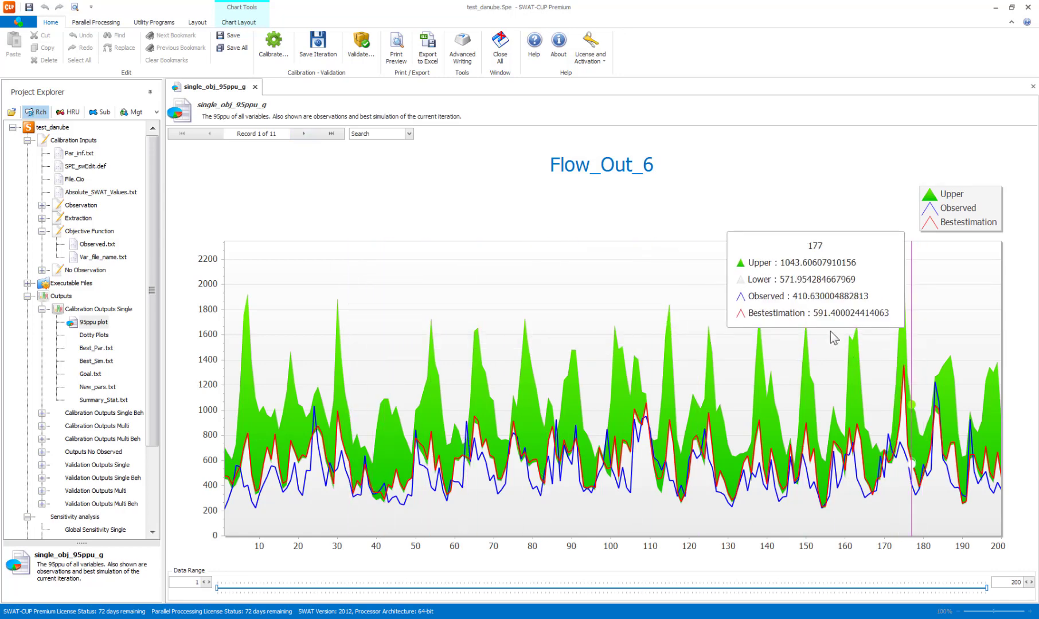
pyautogui.click(301, 134)
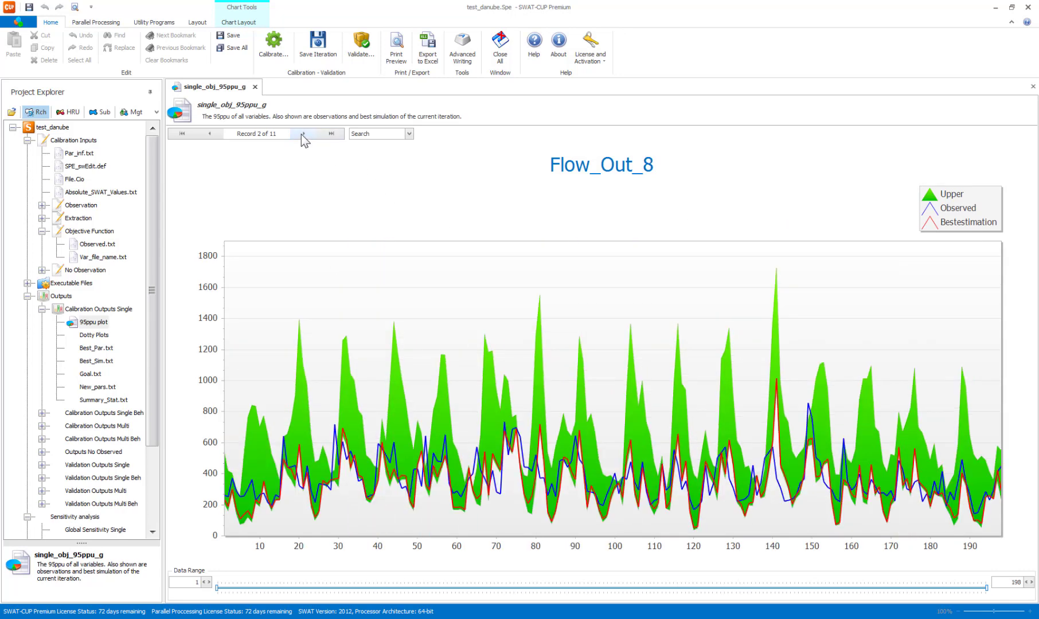
pyautogui.click(301, 134)
pyautogui.click(301, 134)
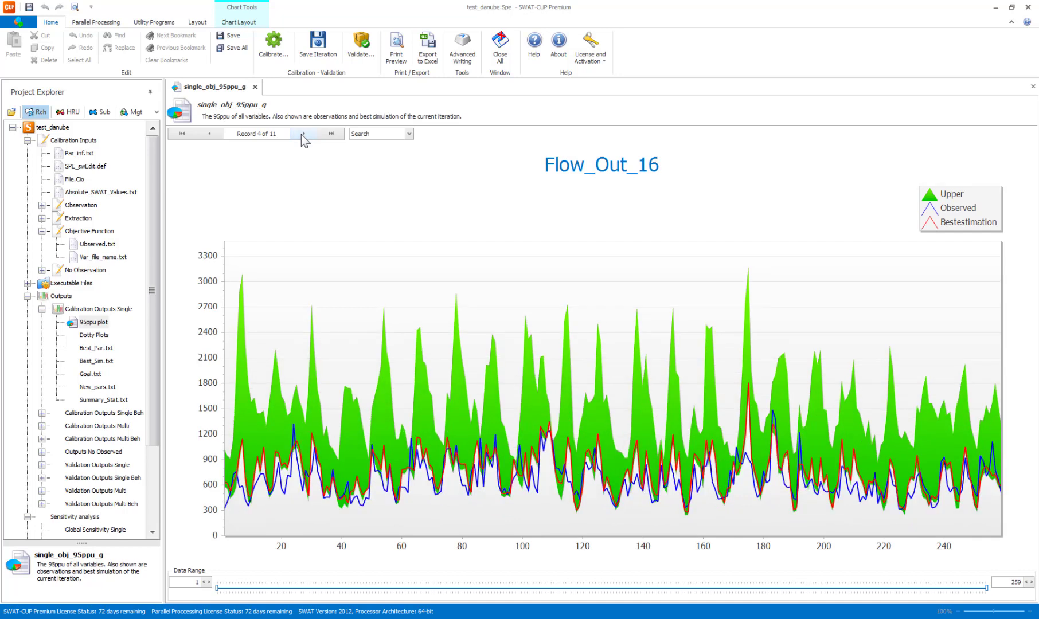
pyautogui.click(301, 135)
pyautogui.click(301, 134)
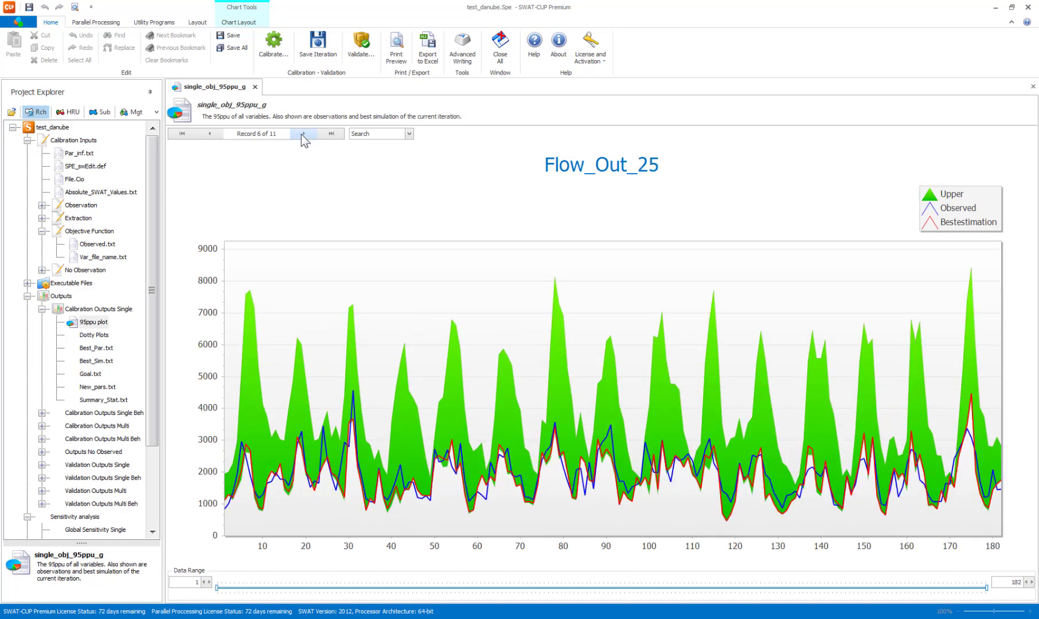
pyautogui.click(301, 134)
pyautogui.click(210, 132)
pyautogui.click(210, 131)
pyautogui.click(210, 132)
pyautogui.click(210, 132)
pyautogui.click(210, 132)
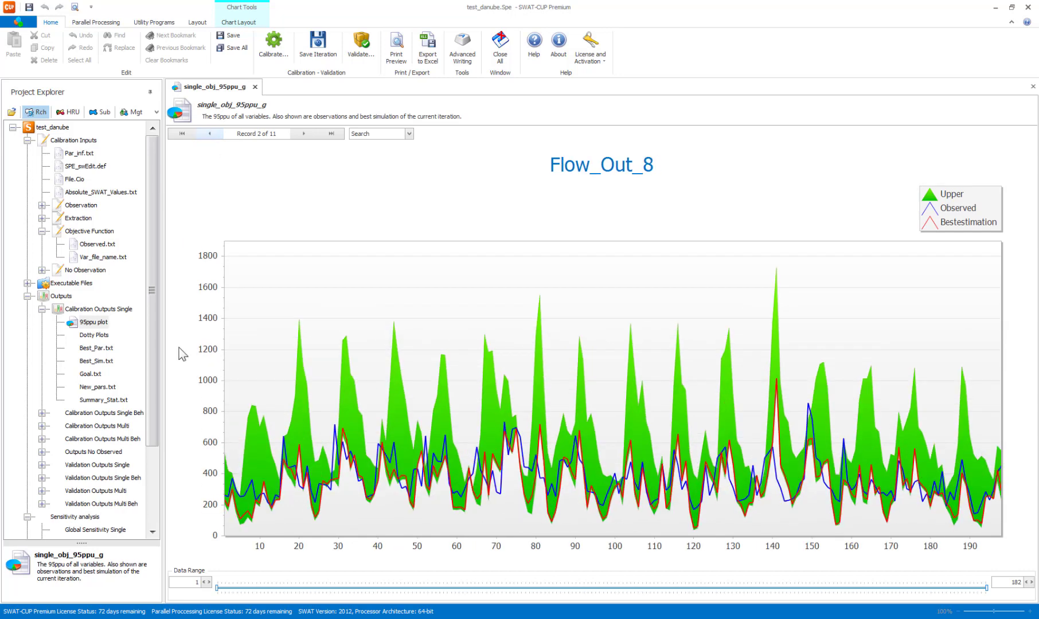
# Open Best_Par.txt to review the fitted PLAPS and TLAPS values and save the iteration as 2-laps.
pyautogui.doubleClick(100, 349)
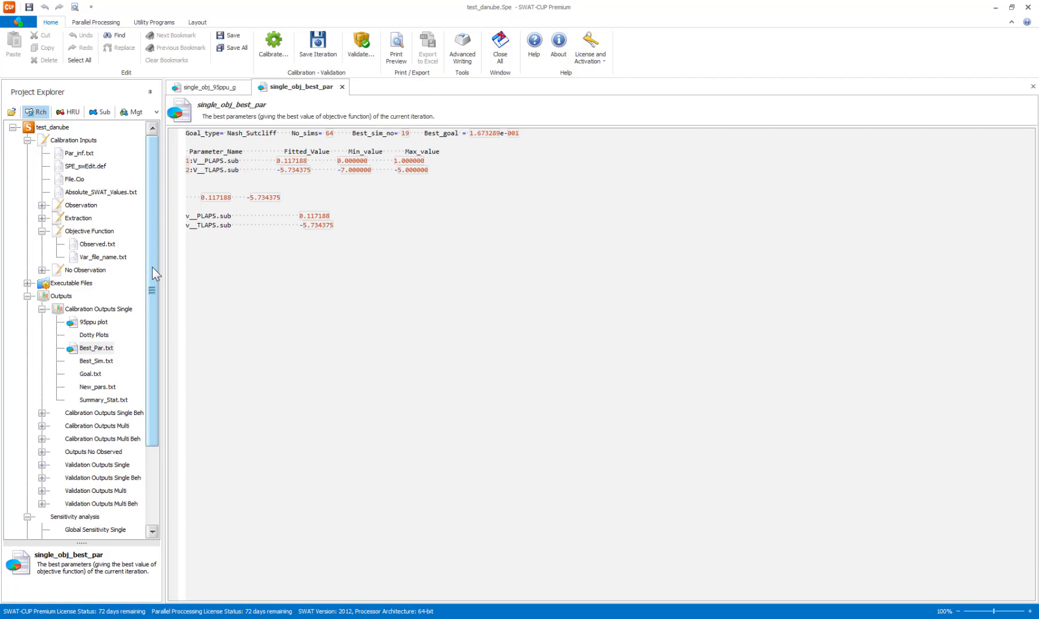
pyautogui.moveTo(152, 268); pyautogui.dragTo(159, 351)
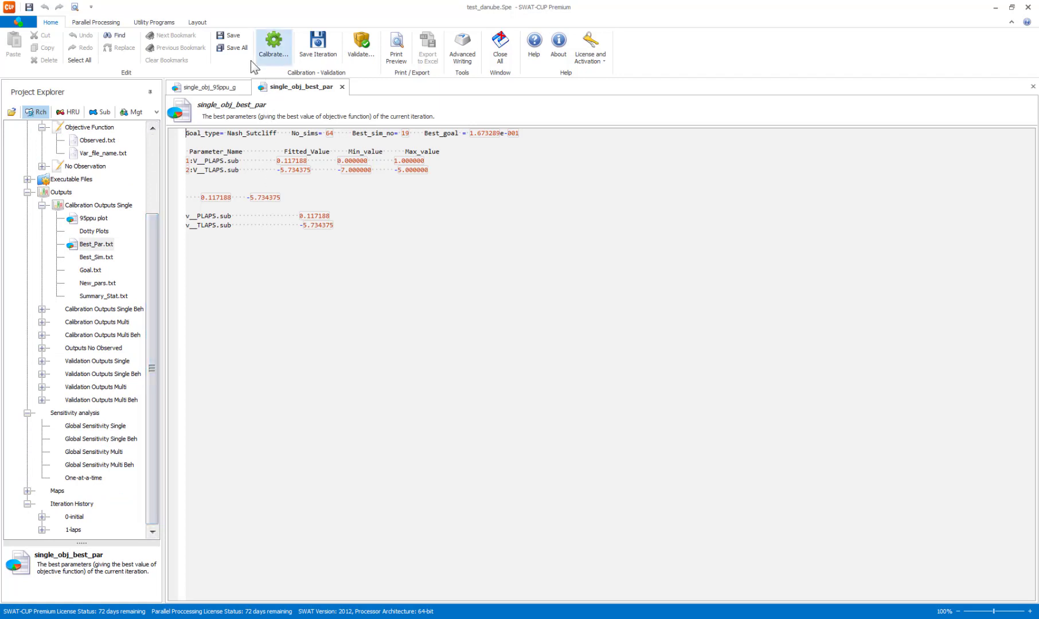
pyautogui.click(318, 46)
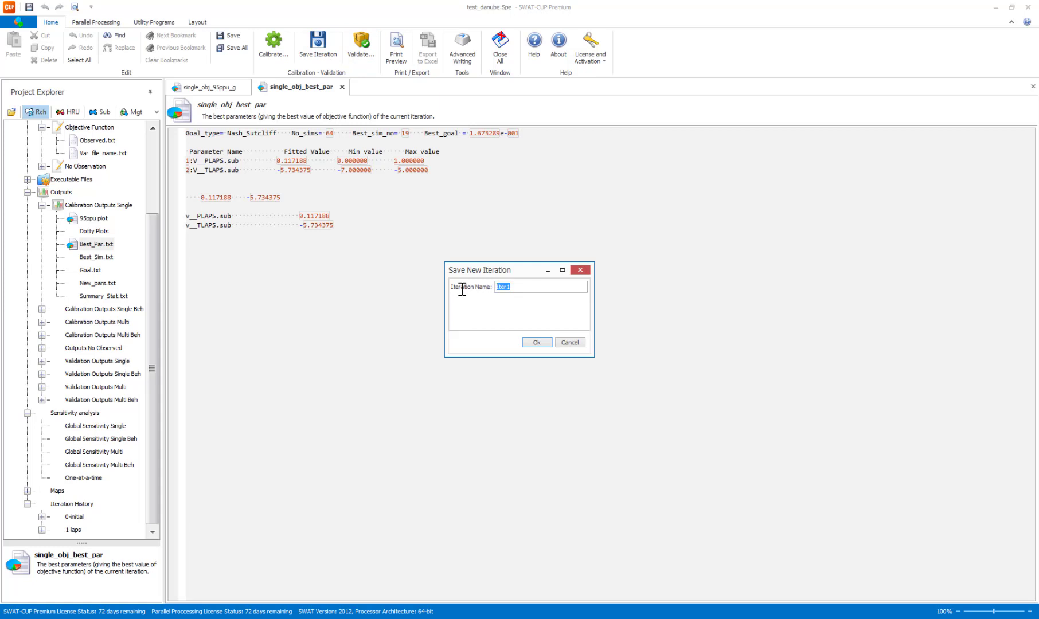
pyautogui.write('2-laps')
pyautogui.click(536, 342)
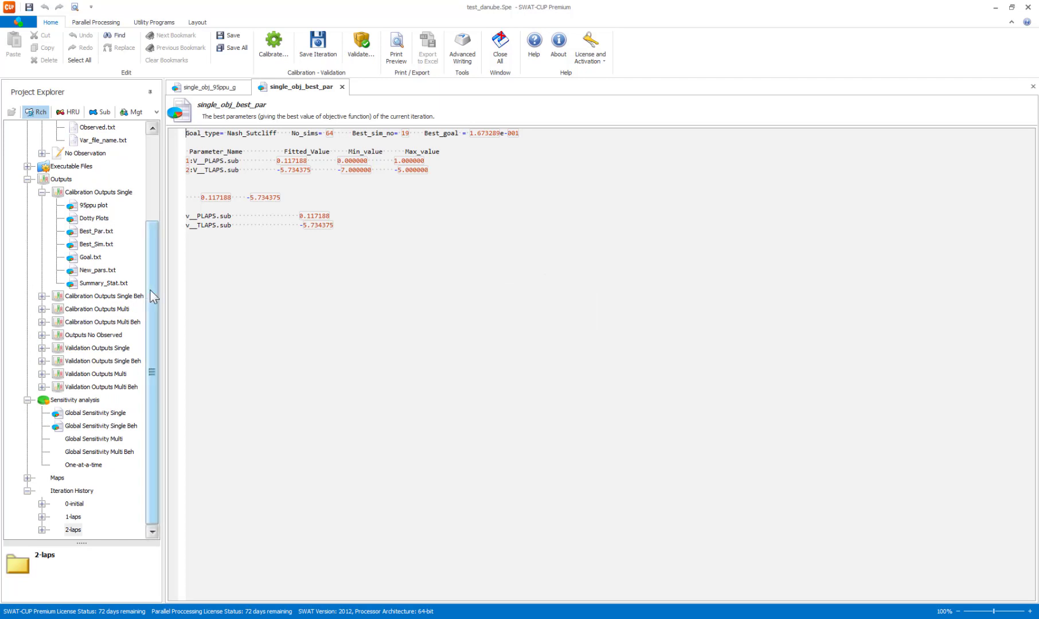
# Check the best simulation in Summary_Stat.txt and set the starting and ending simulation numbers in SPE_swEdit.def to 19.
pyautogui.moveTo(154, 296); pyautogui.dragTo(148, 189)
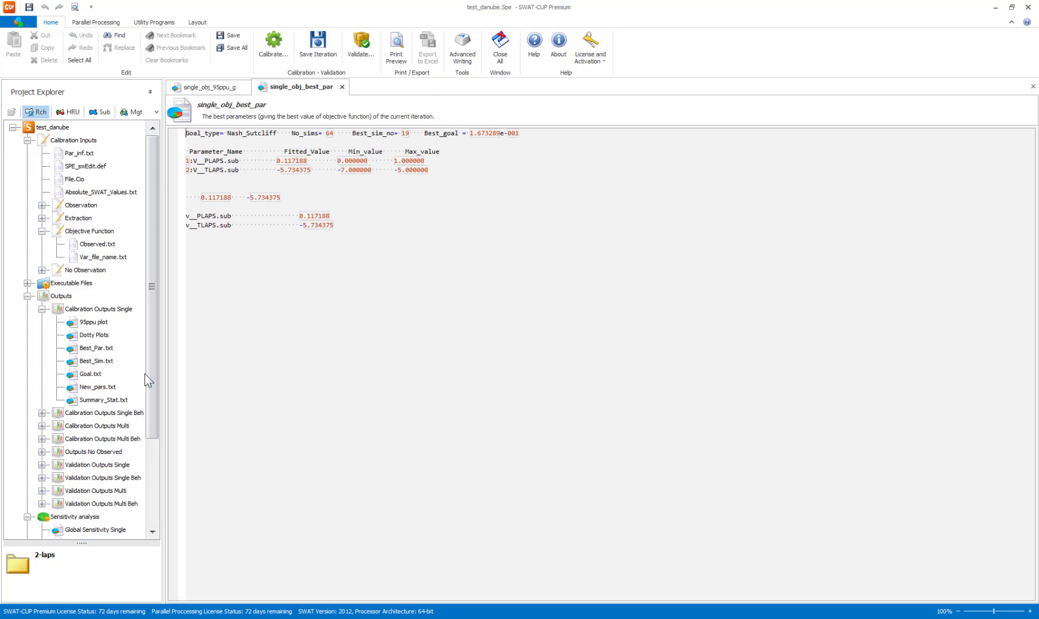
pyautogui.doubleClick(105, 401)
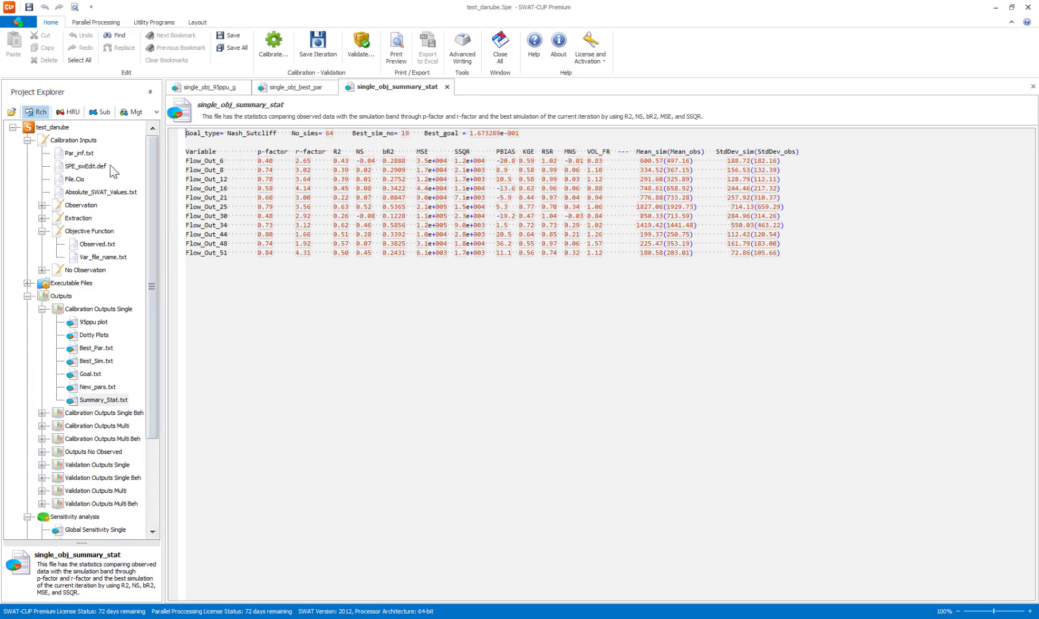
pyautogui.click(83, 167)
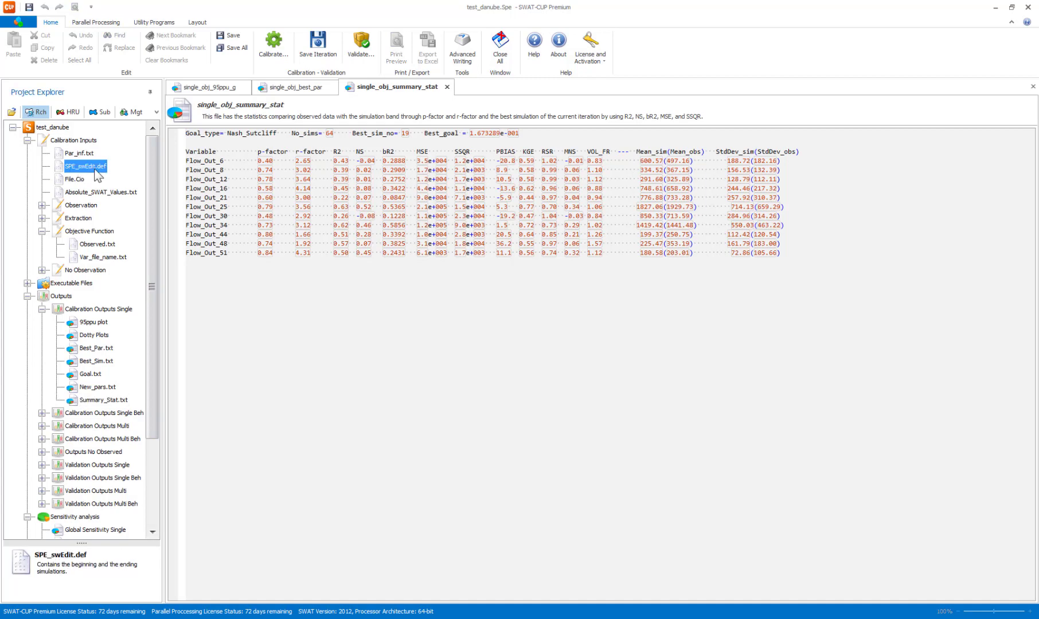
pyautogui.doubleClick(89, 166)
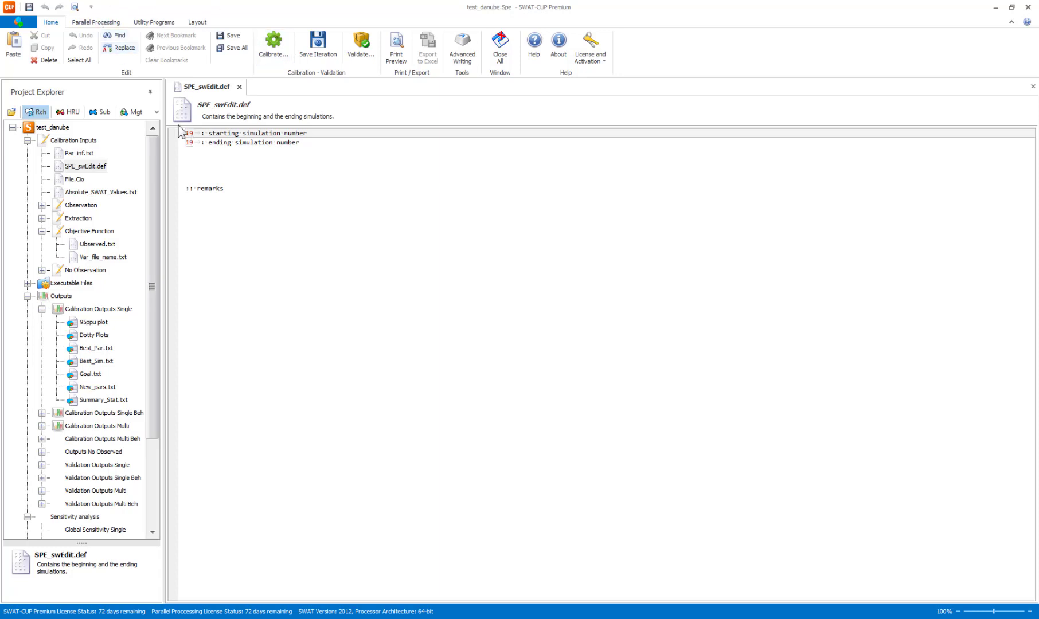
# Check the parallel processing setting, execute SPE_run.bat for simulation 19 and enlarge the run window to follow its output.
pyautogui.click(90, 22)
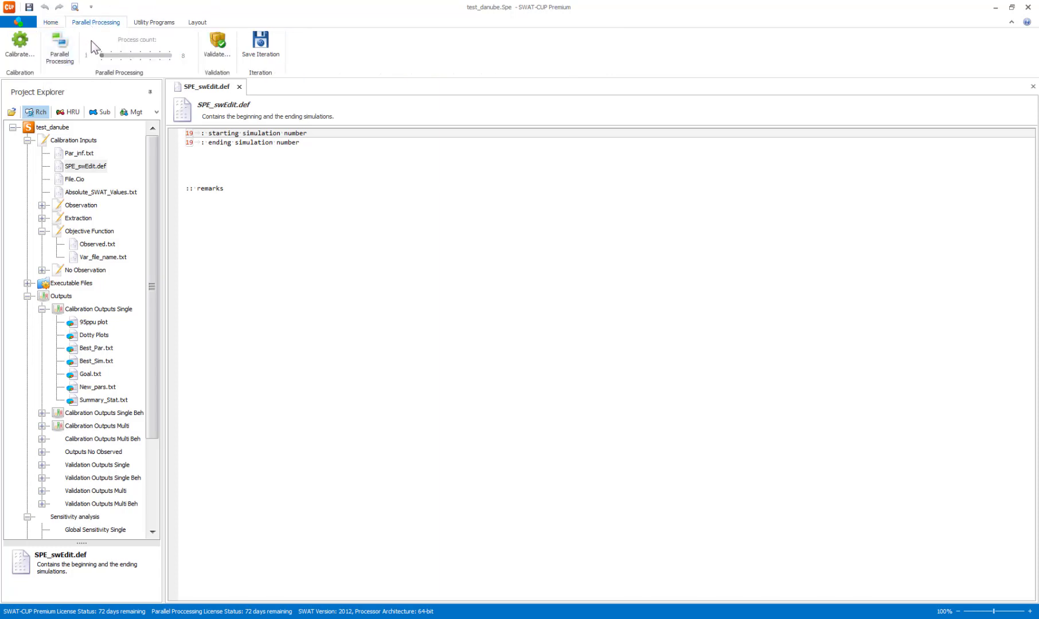
pyautogui.click(55, 23)
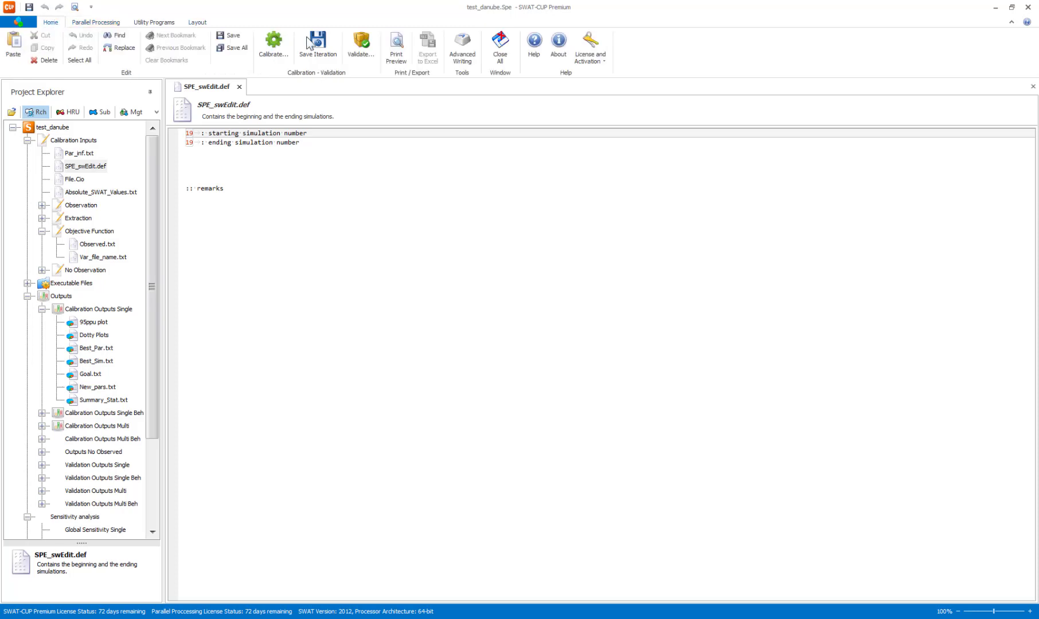
pyautogui.click(273, 41)
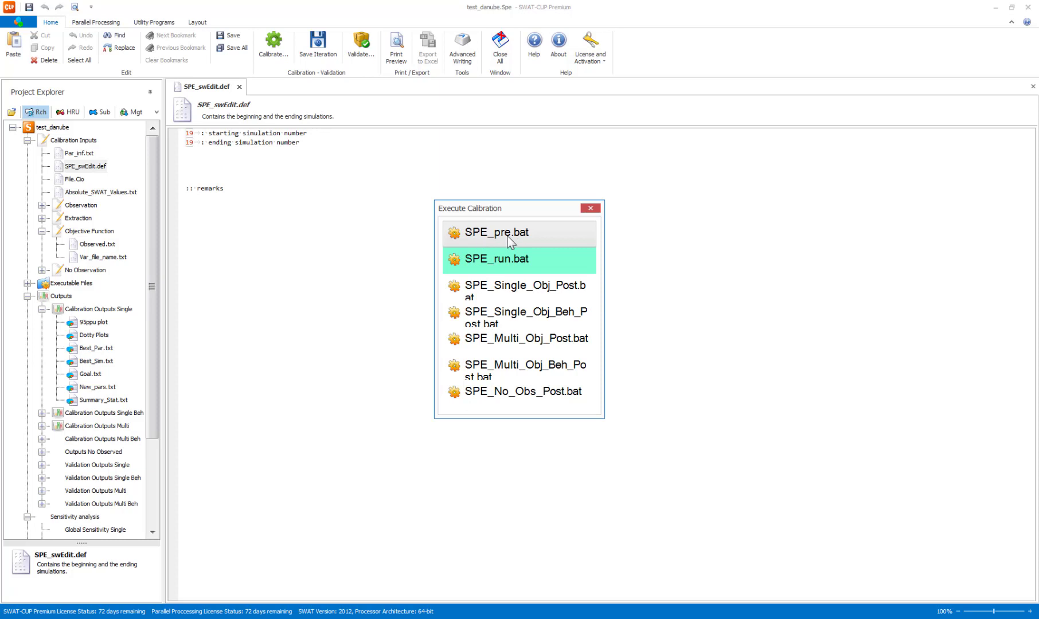
pyautogui.click(481, 260)
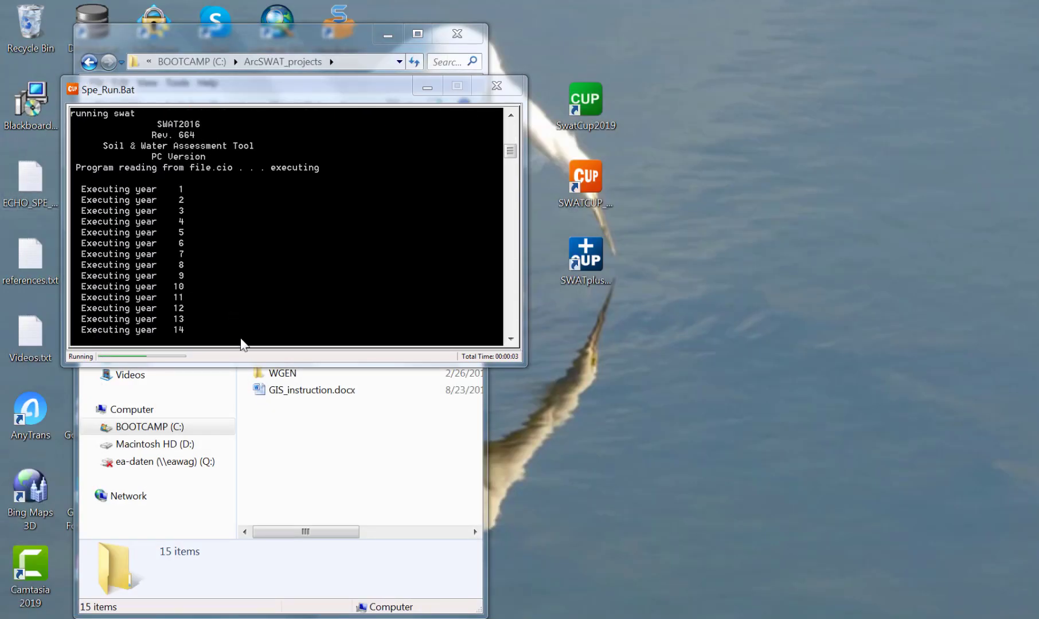
pyautogui.moveTo(244, 366); pyautogui.dragTo(324, 573)
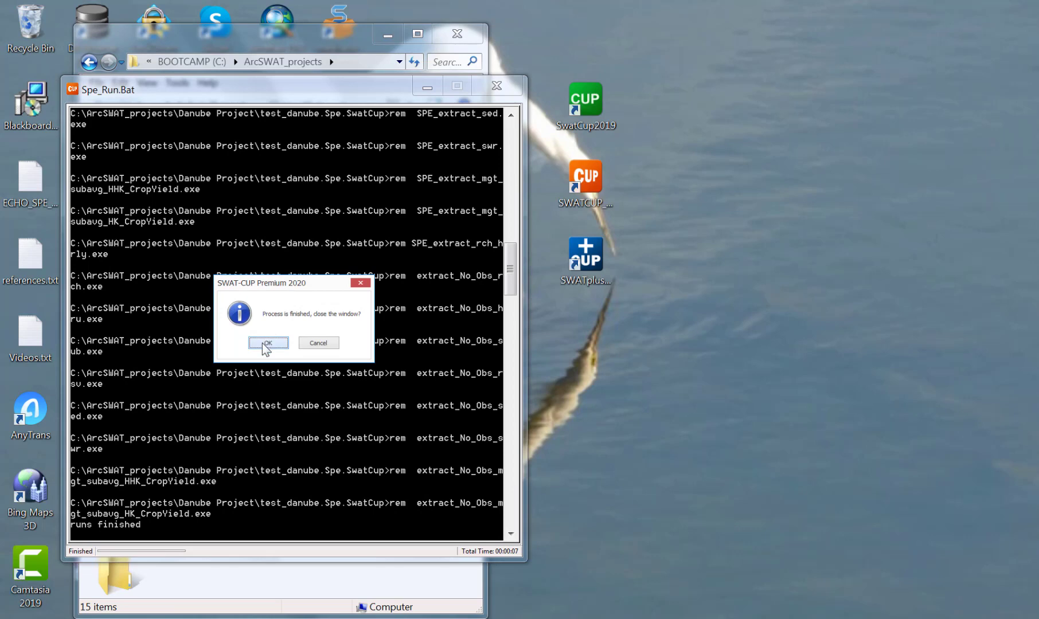
# Close the finished run window and minimize the Danube project map to return to the test_danube calibration project.
pyautogui.click(267, 342)
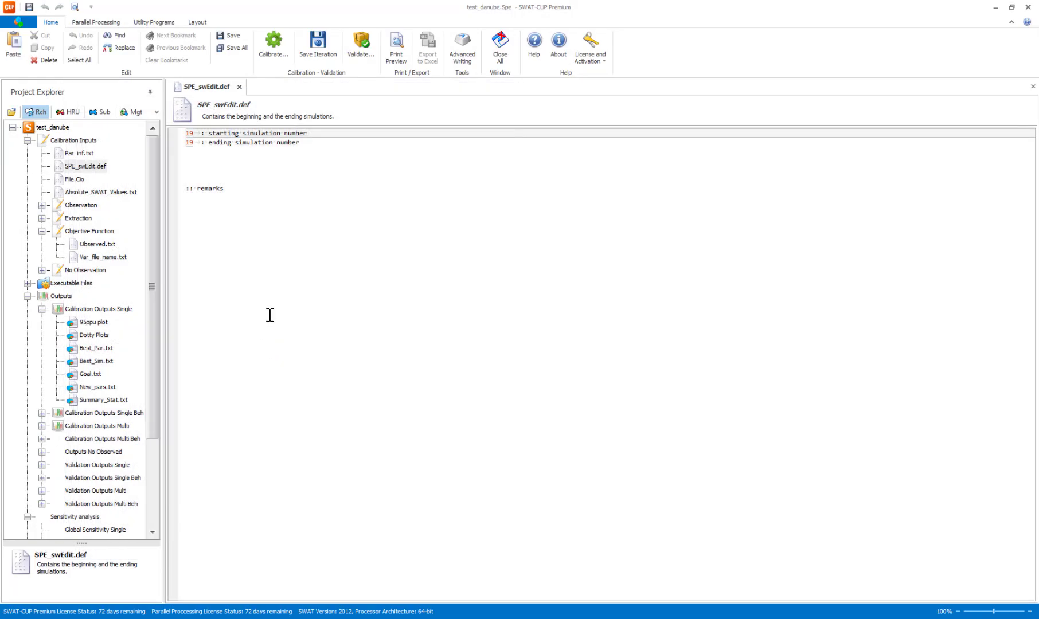
pyautogui.click(205, 152)
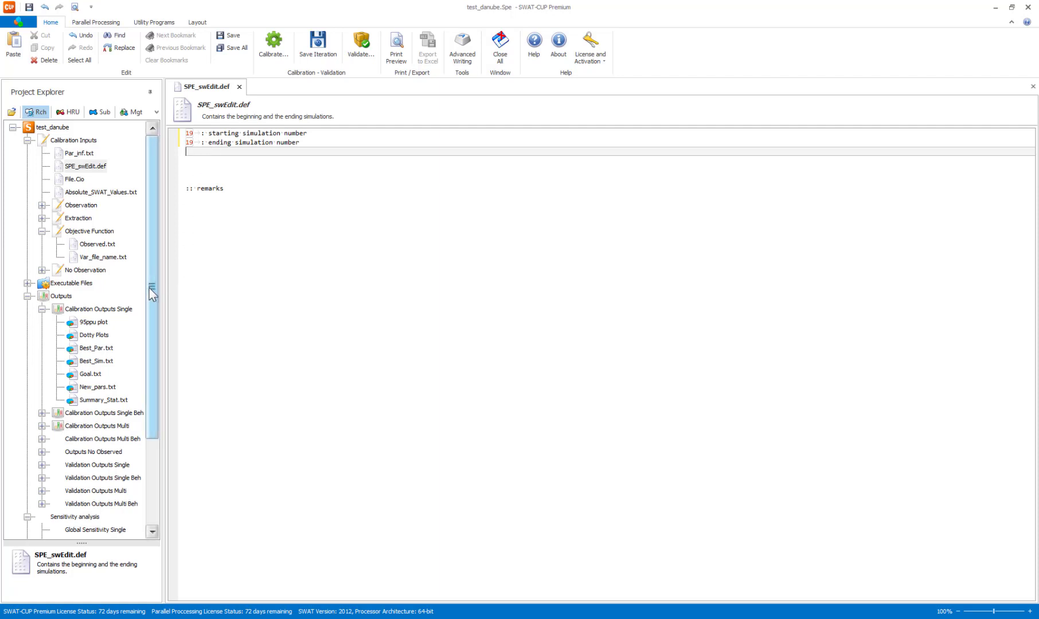
pyautogui.moveTo(150, 291); pyautogui.dragTo(148, 239)
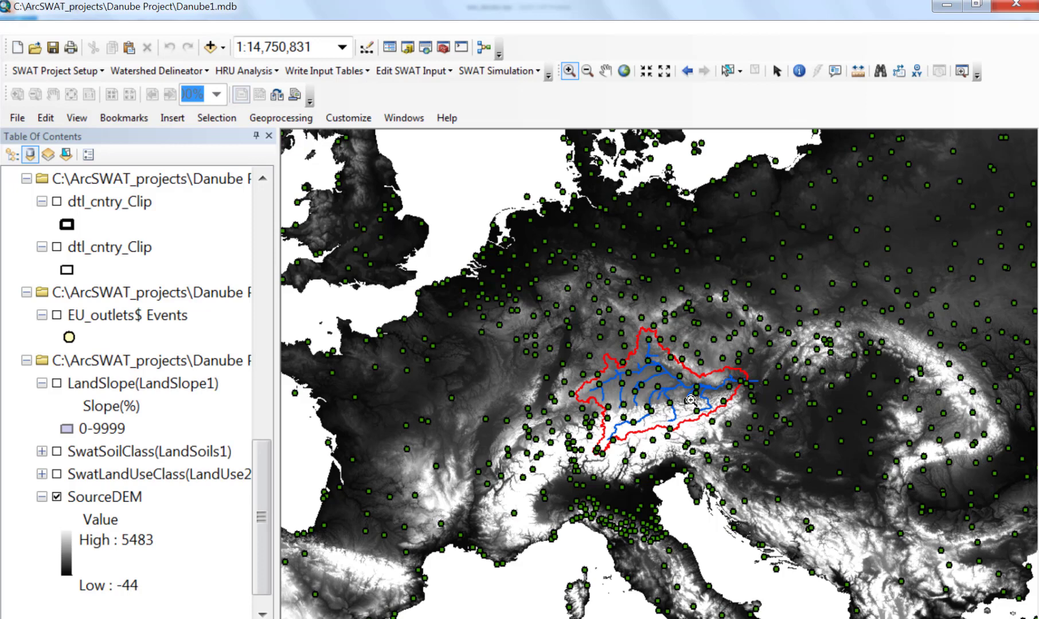
pyautogui.click(943, 10)
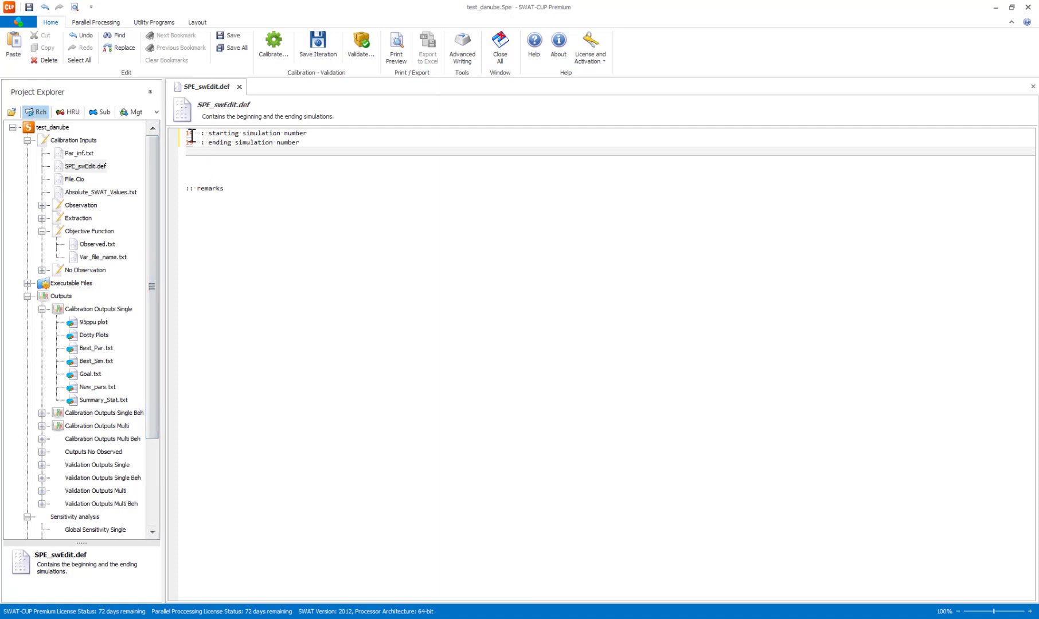
# Copy the five snow parameter lines, SFTMP through TIMP, above the PLAPS line in Par_inf.txt and delete the copied comment.
pyautogui.doubleClick(83, 155)
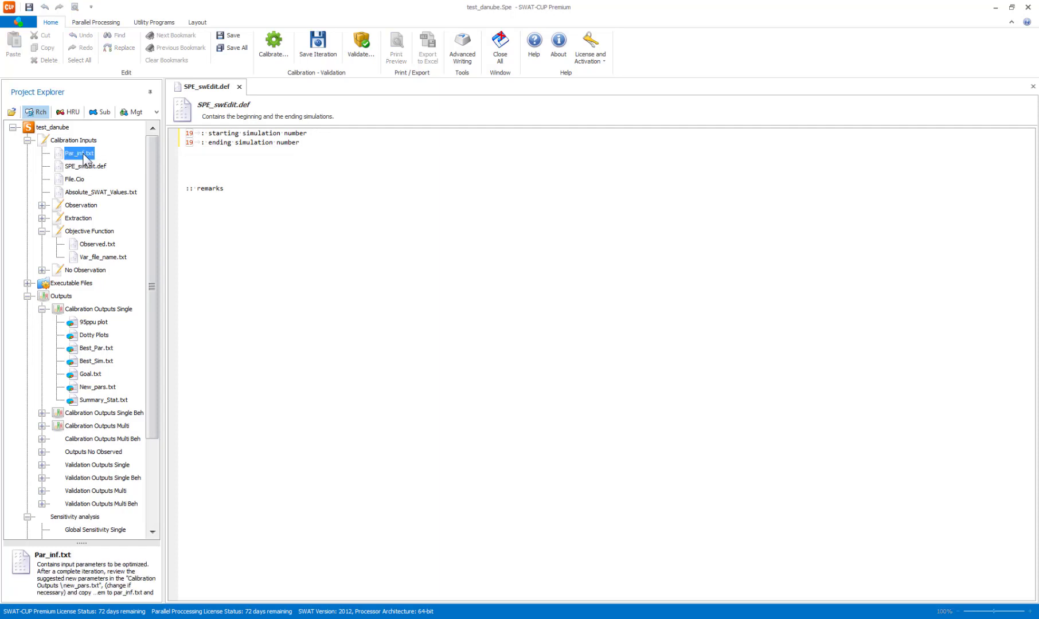
pyautogui.click(193, 596)
pyautogui.click(244, 158)
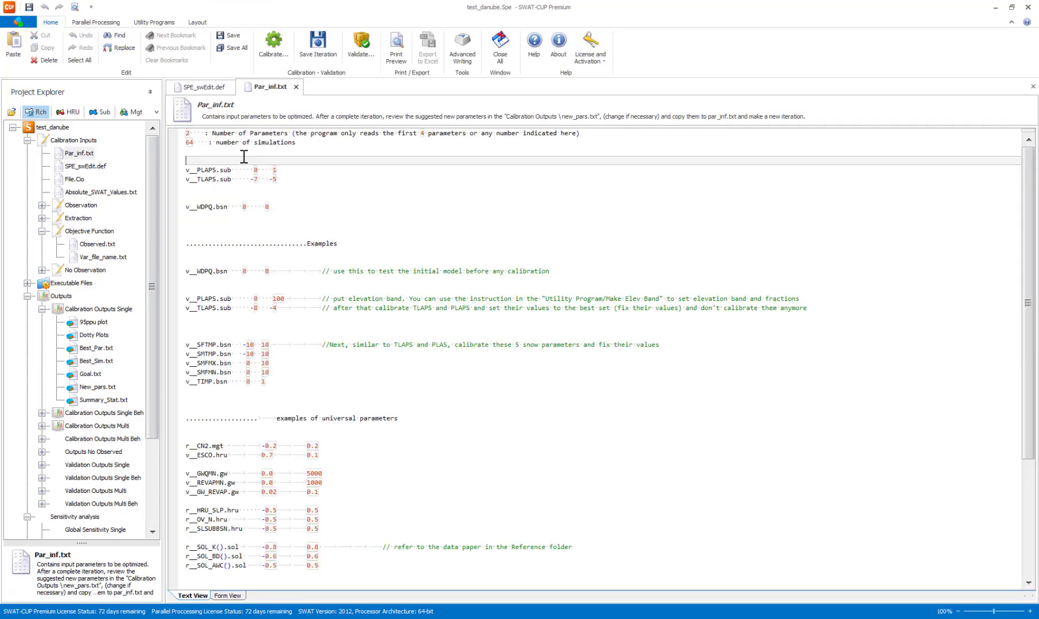
pyautogui.press('Return')
pyautogui.press('Return')
pyautogui.press('Return')
pyautogui.press('Return')
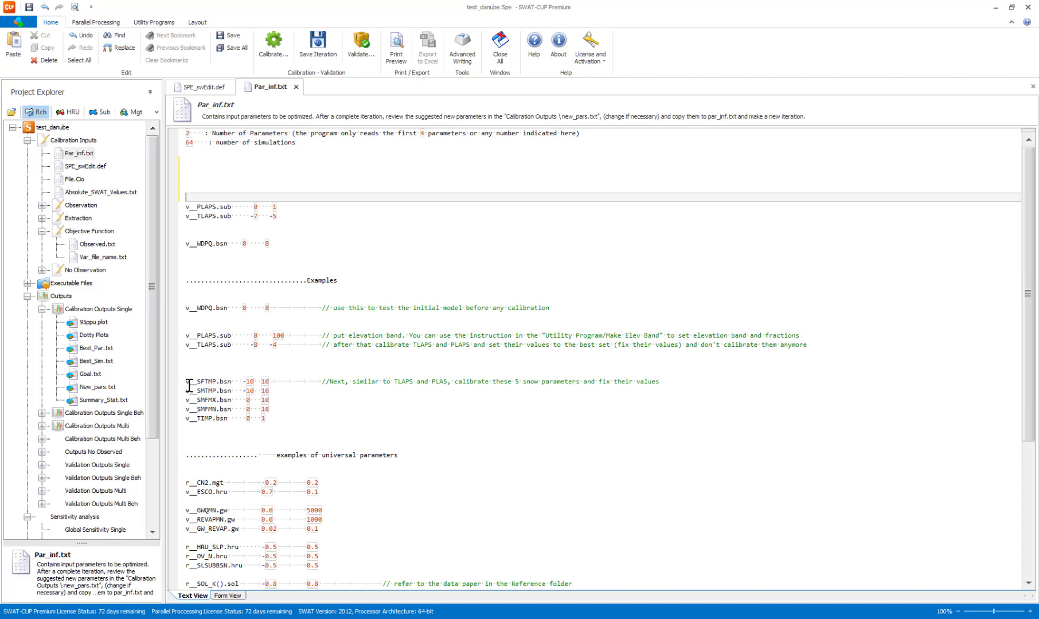
pyautogui.moveTo(188, 385); pyautogui.dragTo(280, 417)
pyautogui.hotkey('ctrl', 'c')
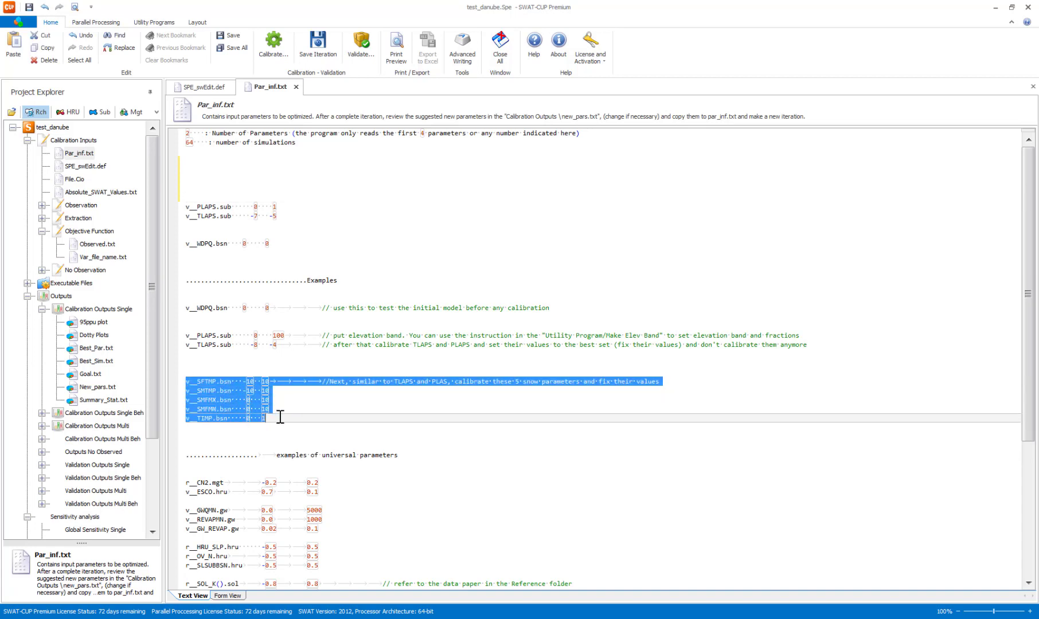
pyautogui.click(237, 171)
pyautogui.hotkey('ctrl', 'v')
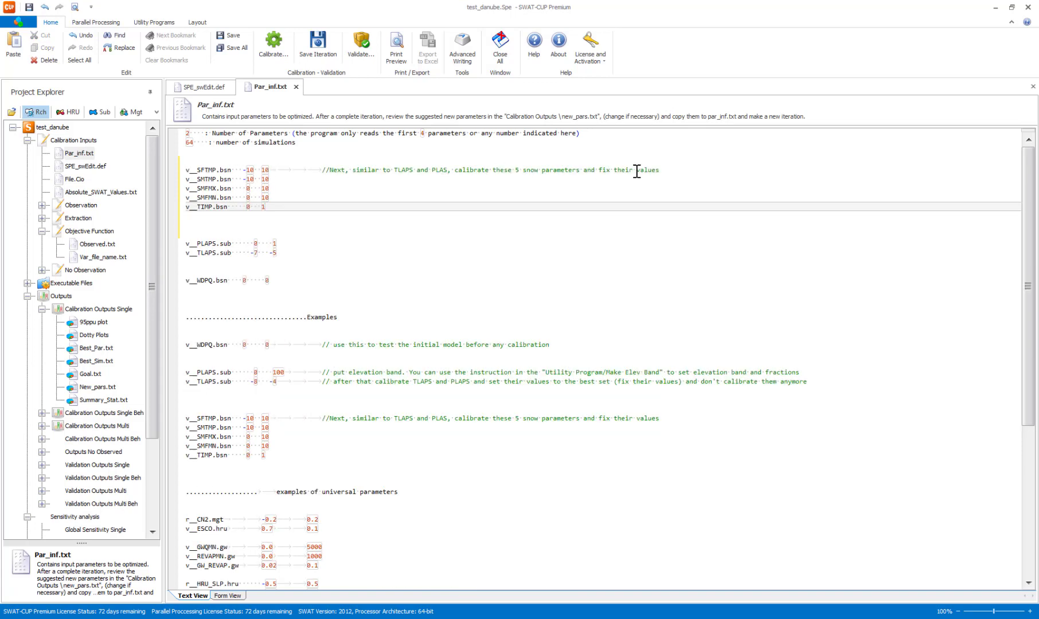
pyautogui.moveTo(665, 170); pyautogui.dragTo(296, 169)
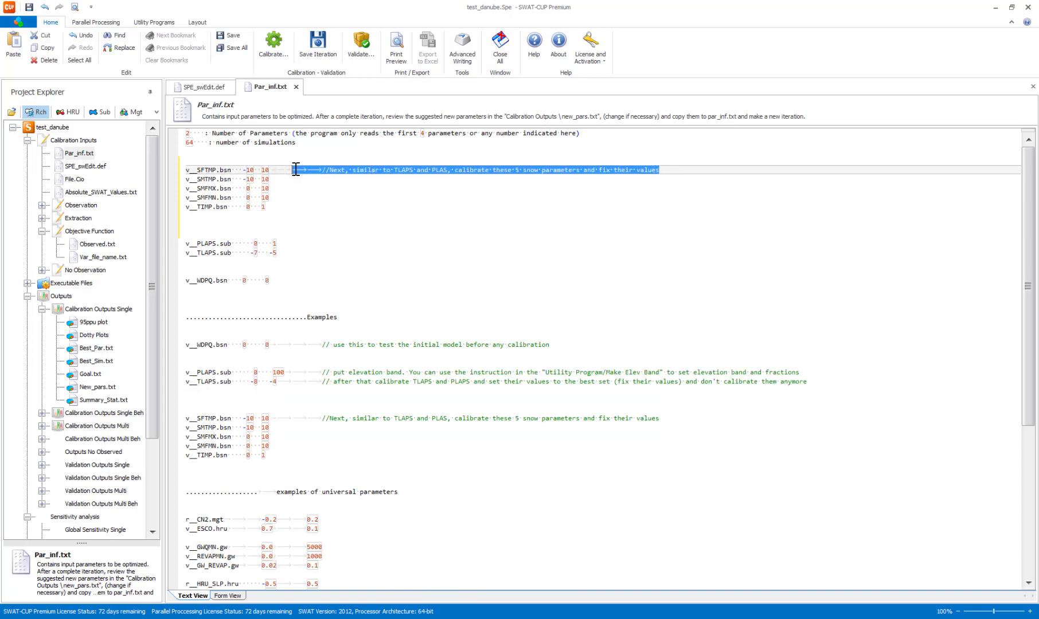
pyautogui.press('Delete')
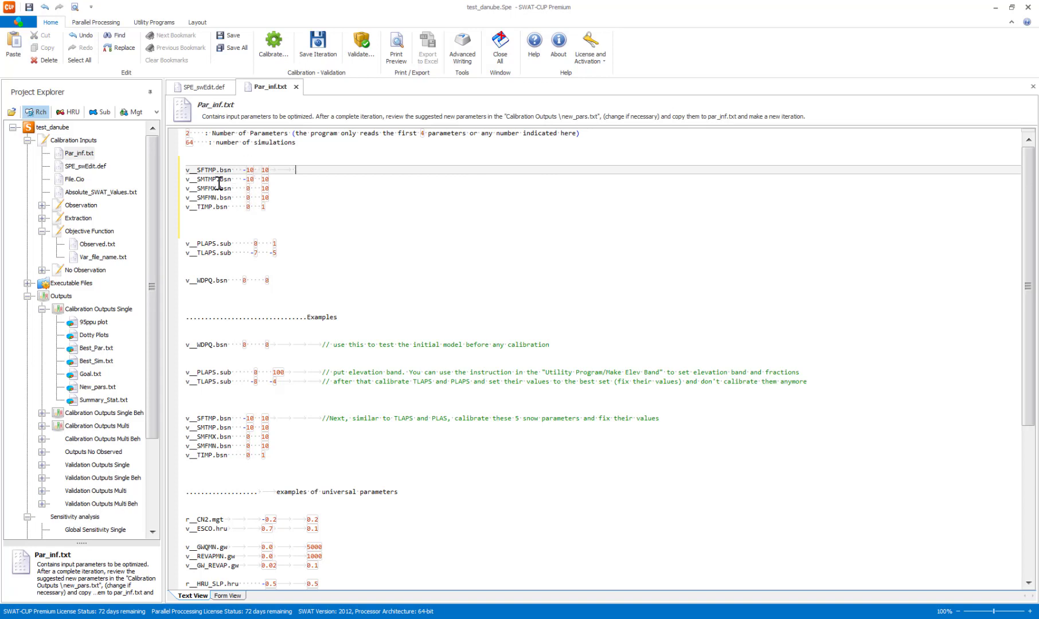
# Set the number of parameters to 5 and the number of simulations to 320 in Par_inf.txt and save the file.
pyautogui.click(187, 133)
pyautogui.doubleClick(187, 133)
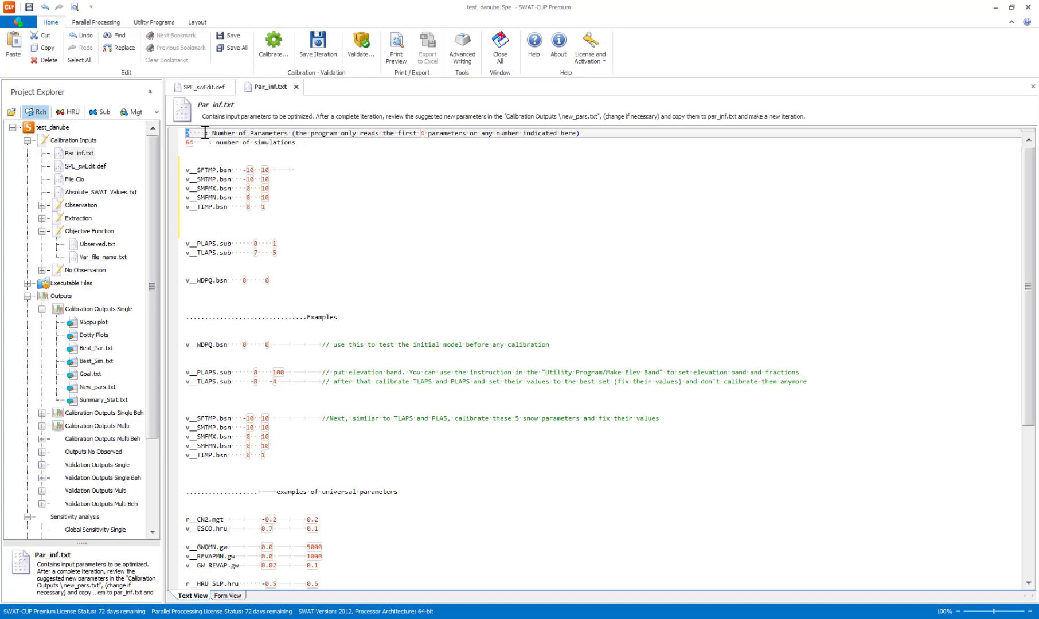
pyautogui.write('5')
pyautogui.moveTo(196, 142); pyautogui.dragTo(185, 144)
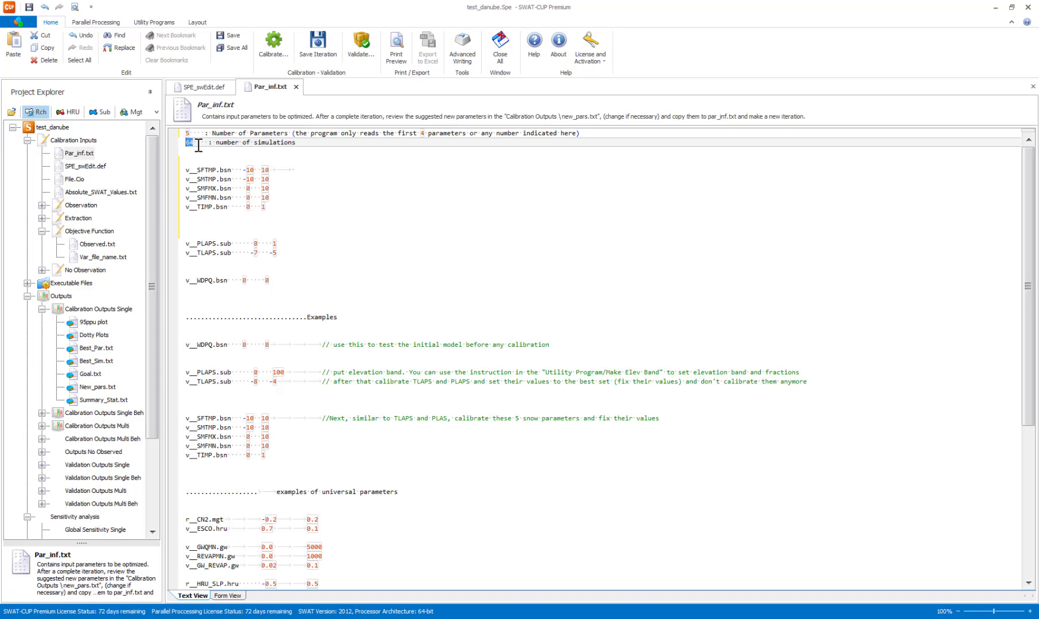
pyautogui.click(198, 144)
pyautogui.press('BackSpace')
pyautogui.press('BackSpace')
pyautogui.write('320')
pyautogui.click(230, 36)
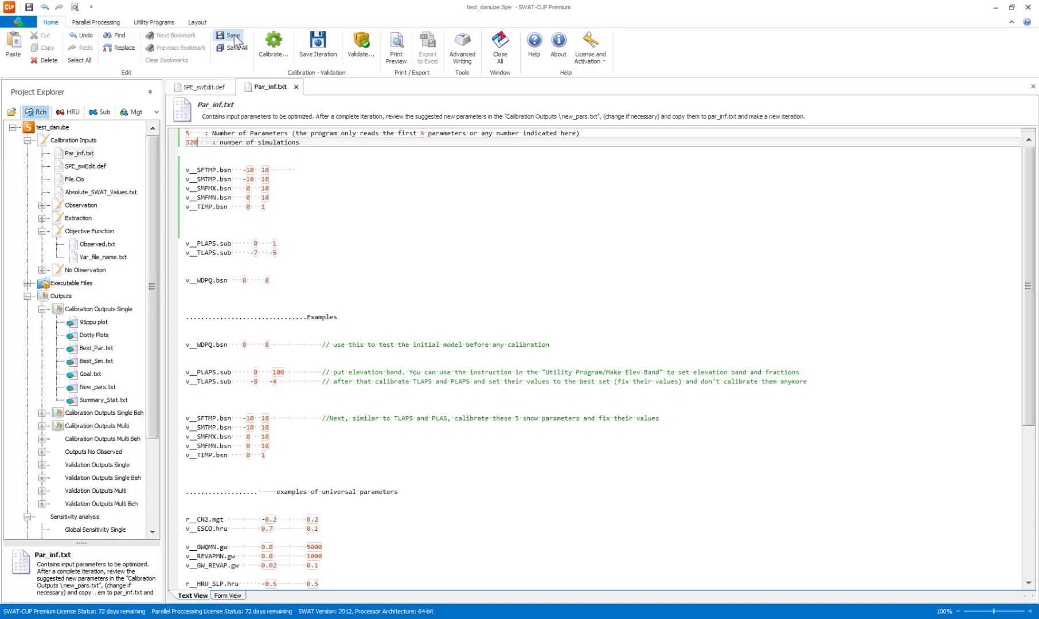
# Set the starting simulation number to 1 and the ending number to 320 in SPE_swEdit.def and save the file.
pyautogui.doubleClick(85, 166)
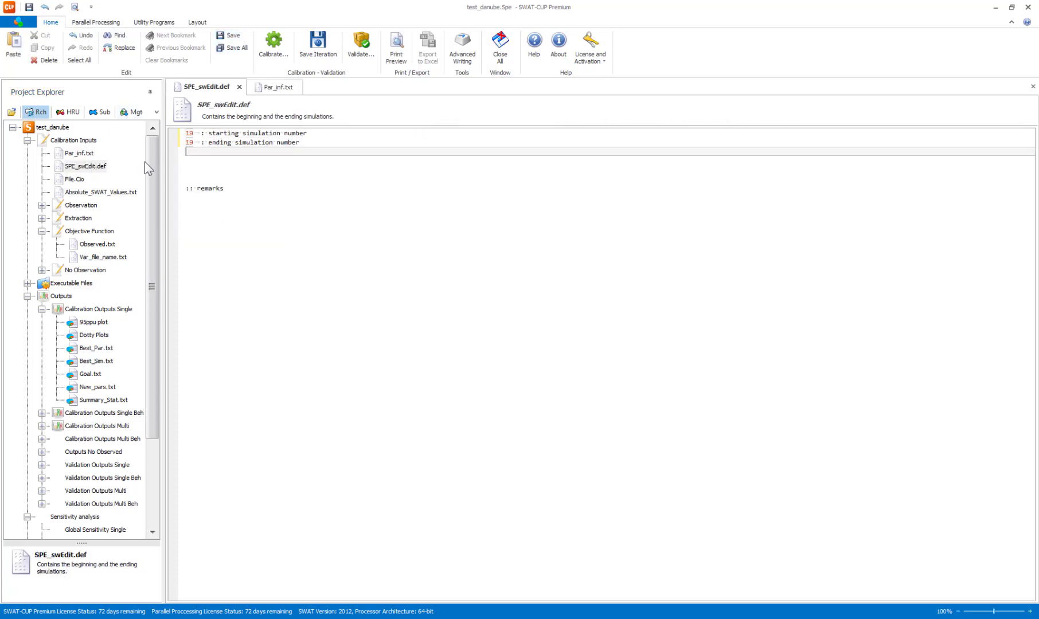
pyautogui.doubleClick(186, 133)
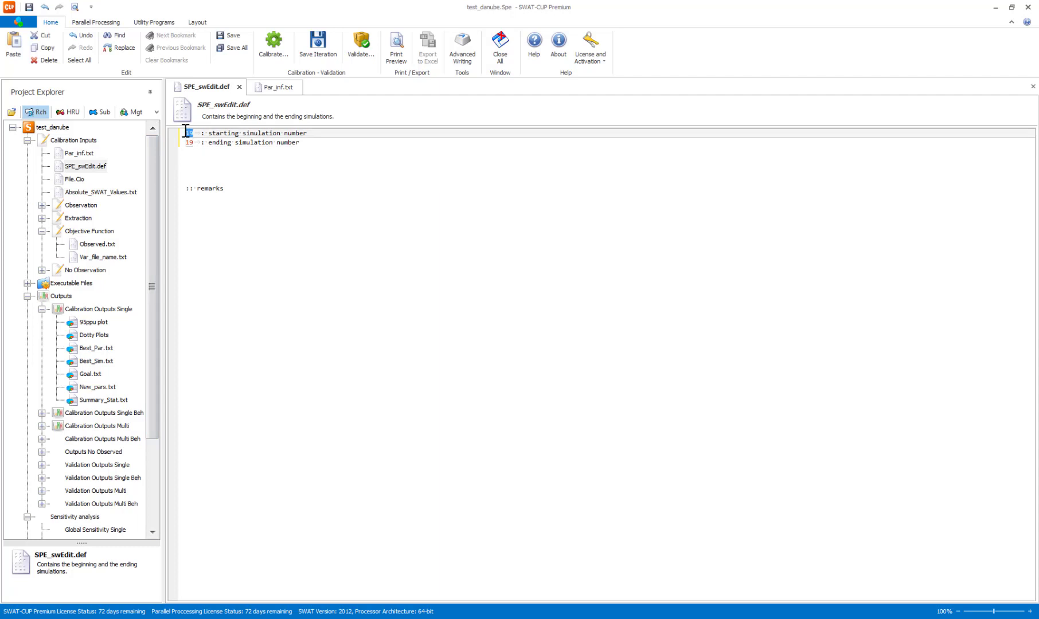
pyautogui.click(285, 87)
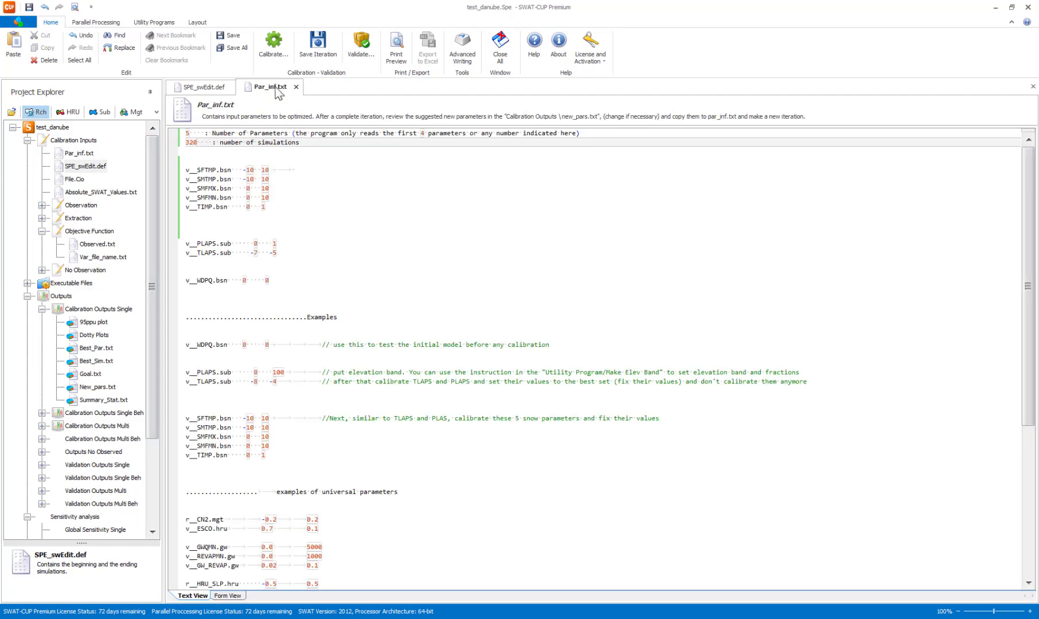
pyautogui.click(224, 89)
pyautogui.click(234, 38)
pyautogui.click(235, 38)
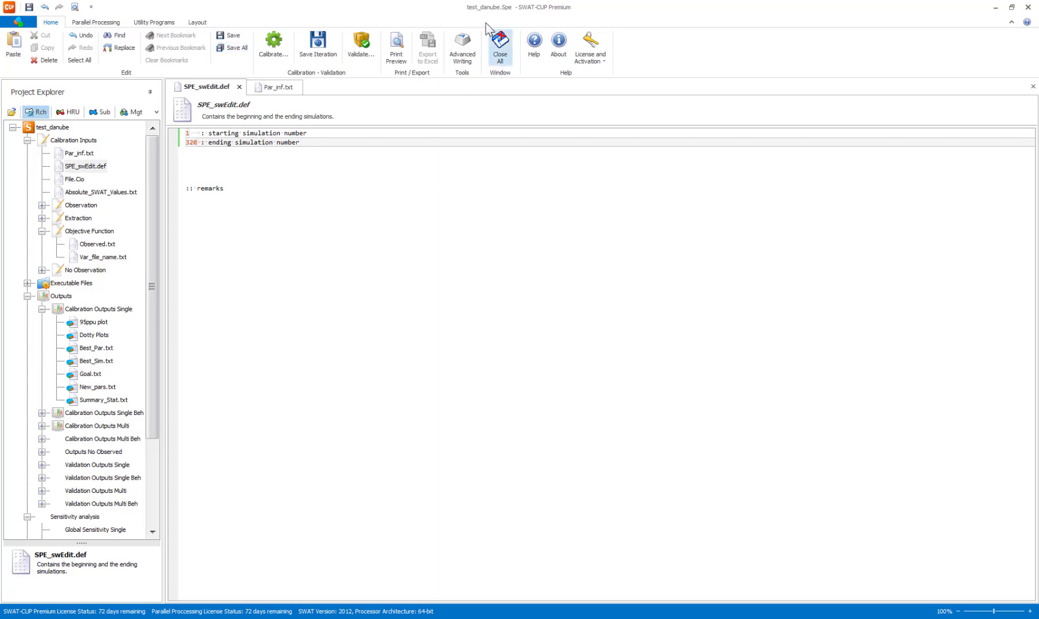
# Run the snow parameter calibration, execute SPE_Single_Obj_Post.bat and close its finished window.
pyautogui.click(278, 43)
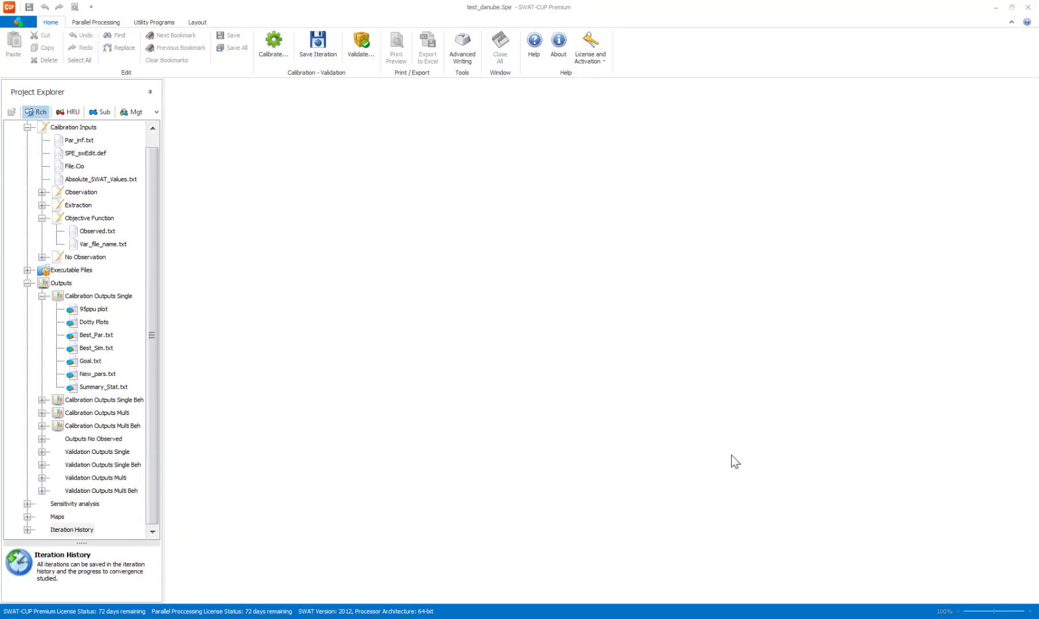
pyautogui.click(273, 48)
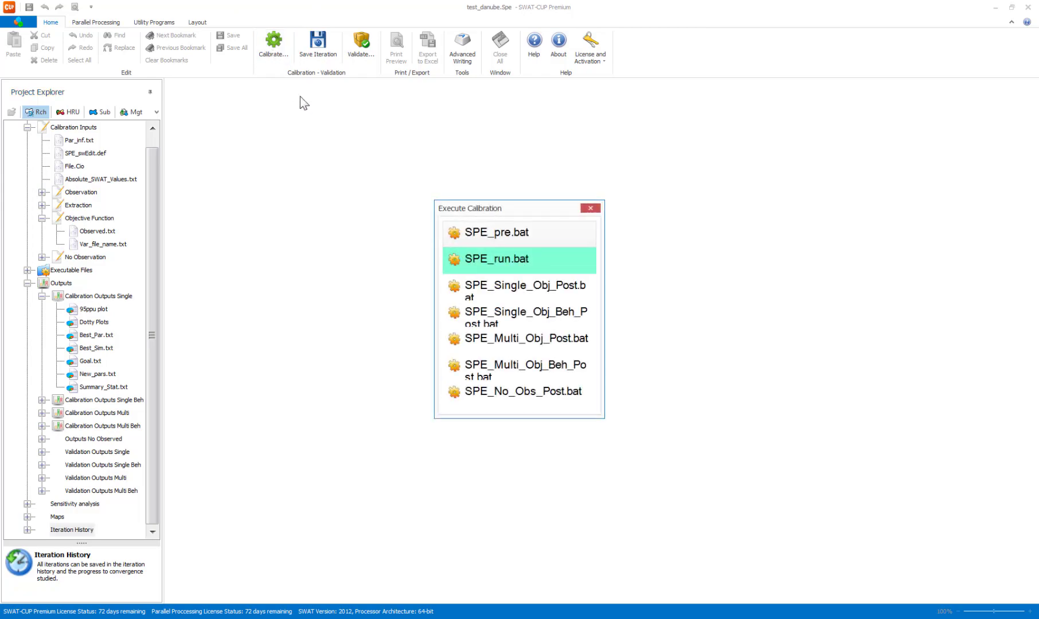
pyautogui.click(543, 292)
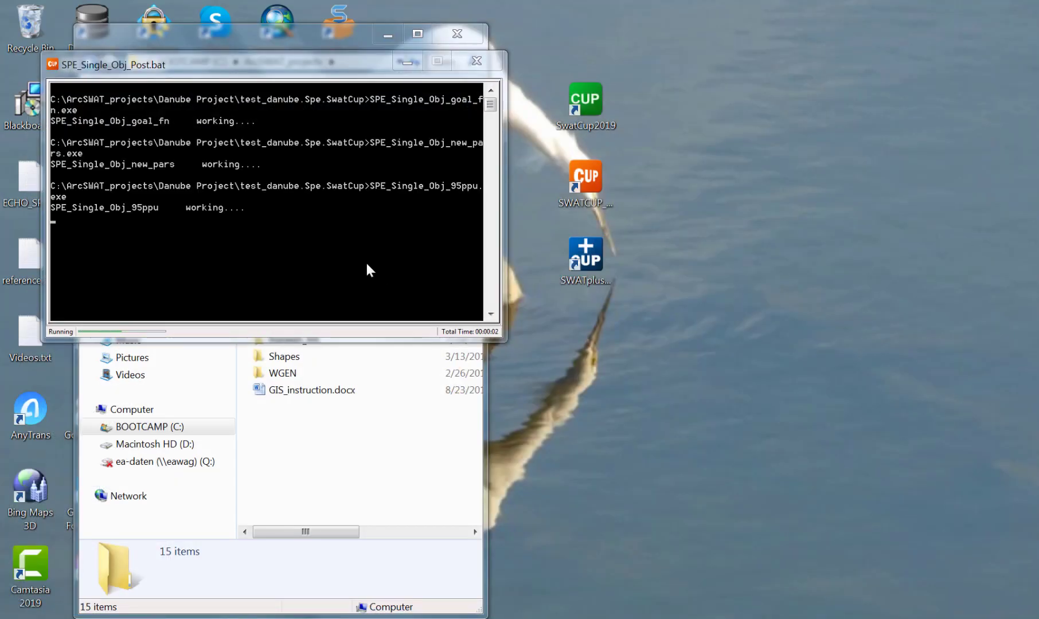
pyautogui.click(252, 222)
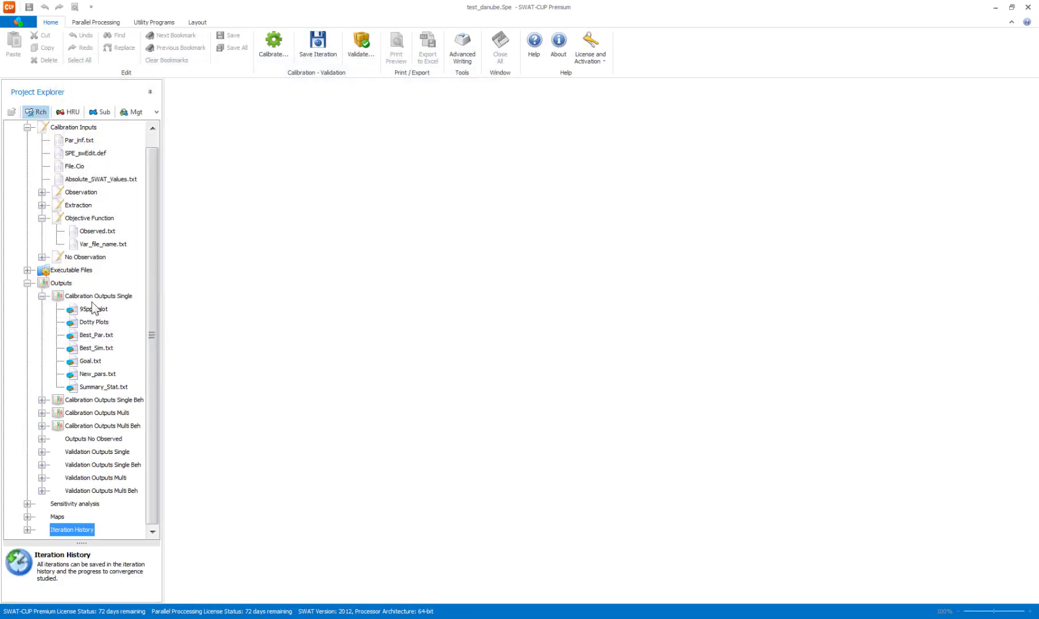
# Examine the 95ppu plot and Summary_Stat.txt of the snow calibration and compare the statistics with the saved 0-initial iteration.
pyautogui.doubleClick(92, 310)
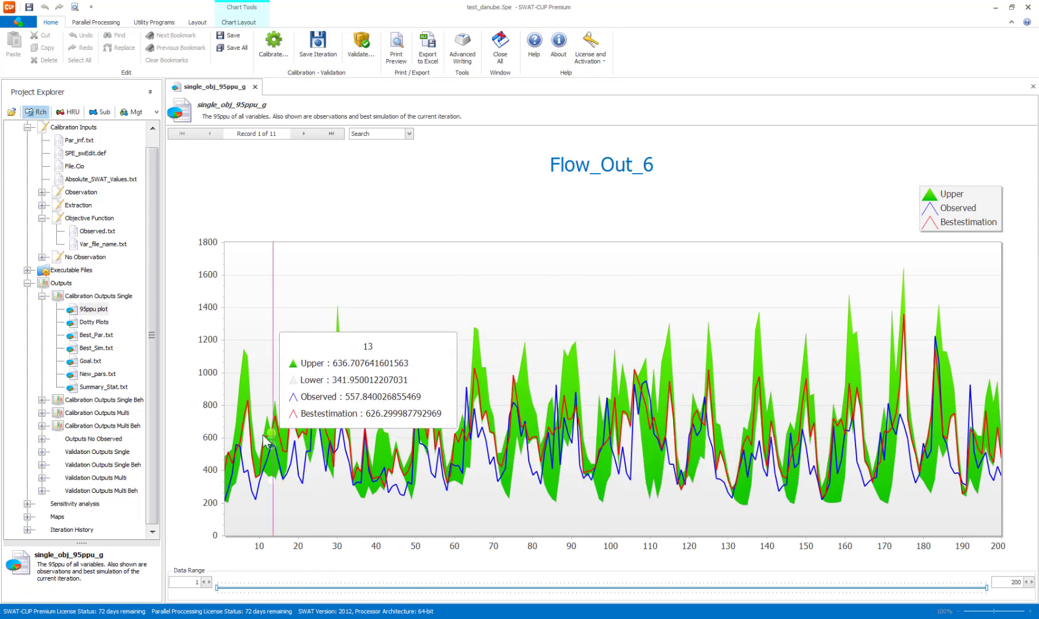
pyautogui.doubleClick(102, 388)
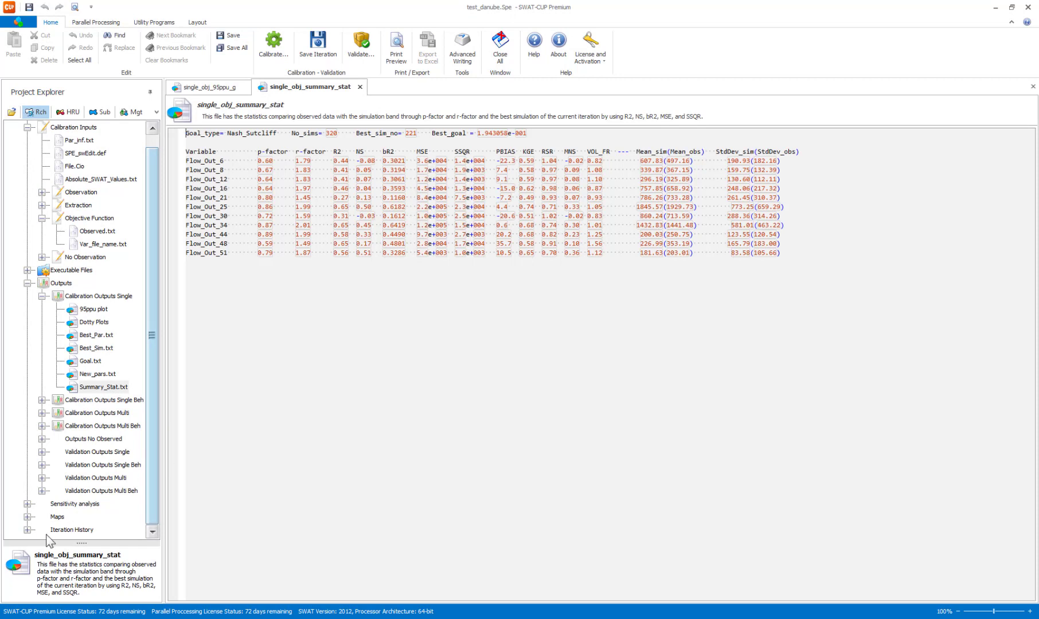
pyautogui.click(27, 529)
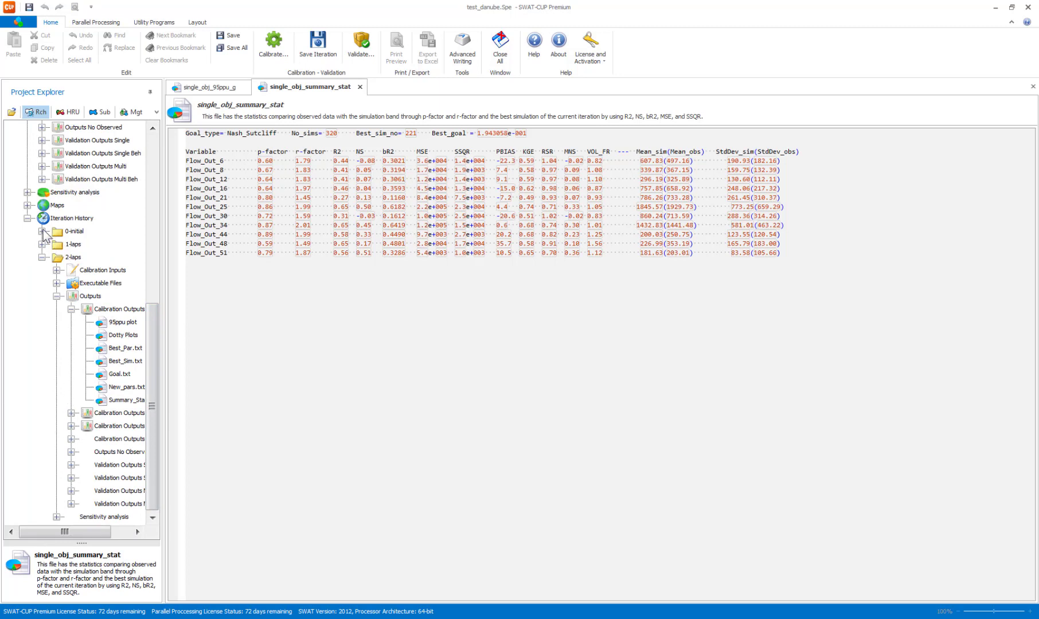
pyautogui.click(42, 231)
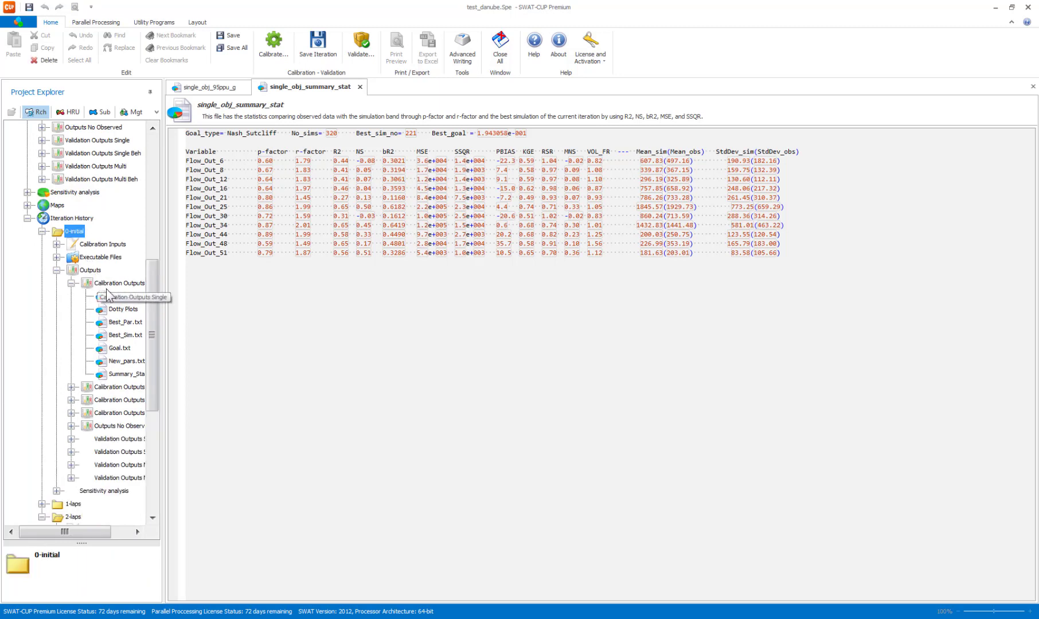
pyautogui.doubleClick(122, 374)
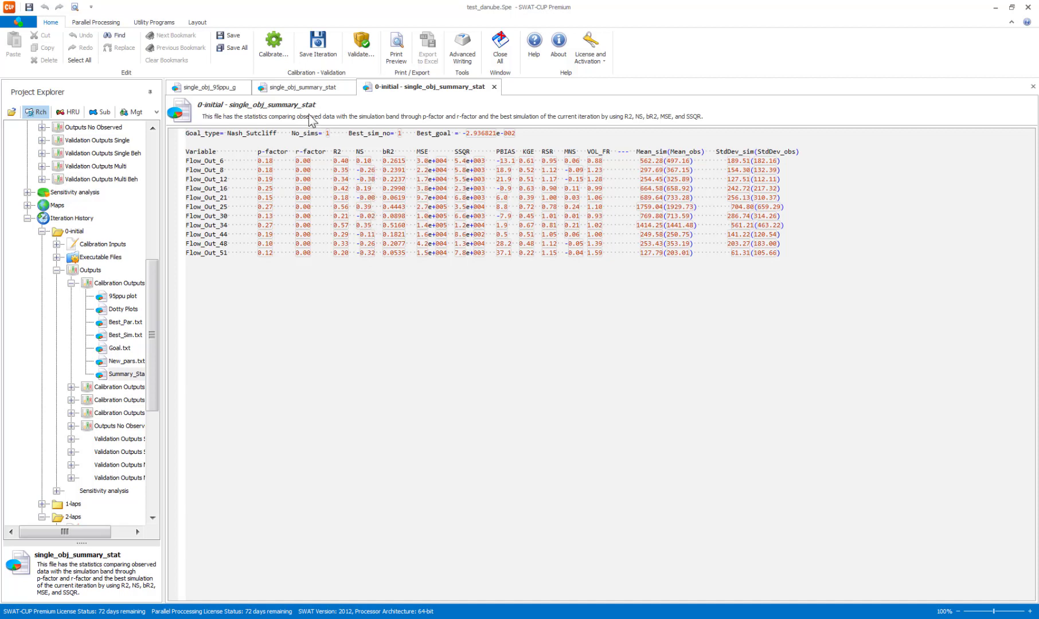
pyautogui.click(309, 89)
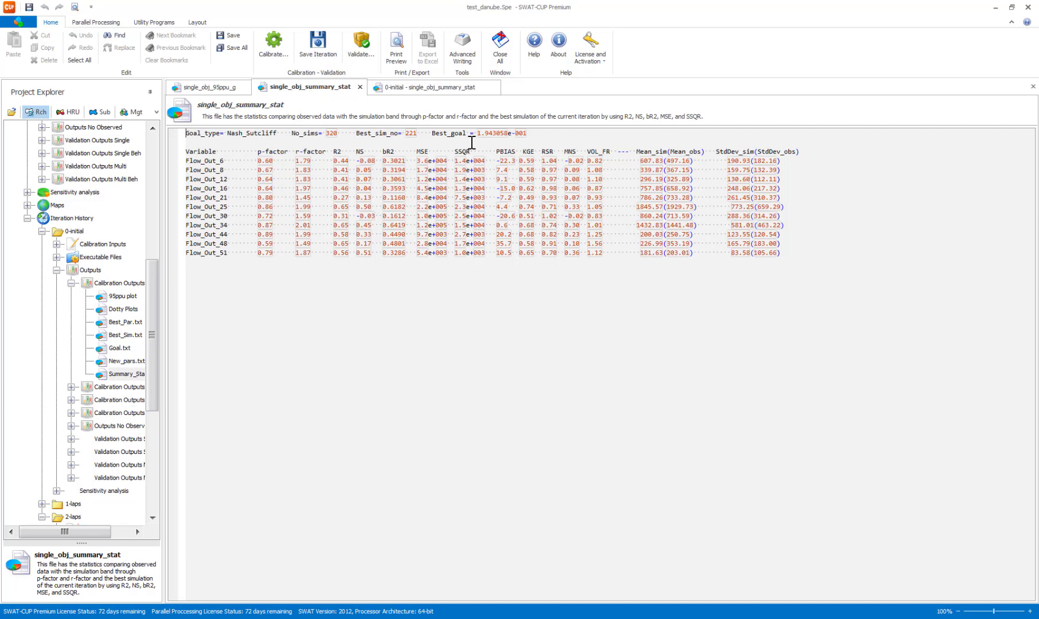